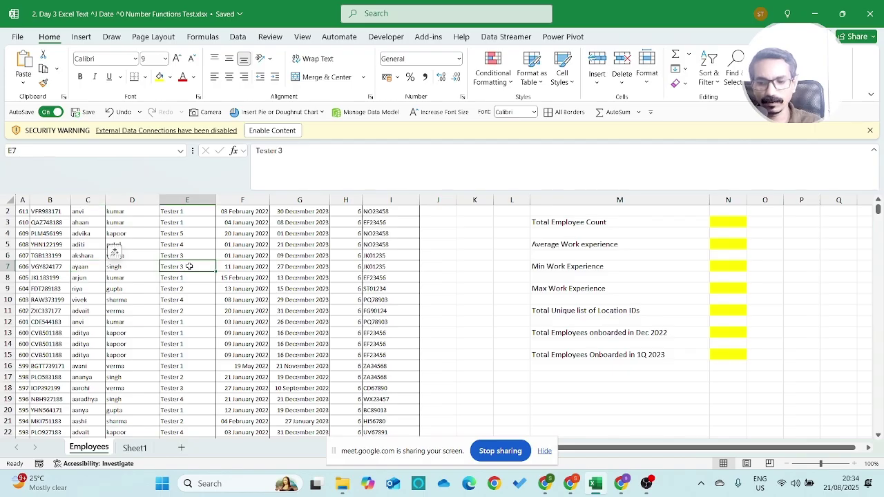
Remove the filters from the header row of the Employees sheet.
key(ctrl+Home)
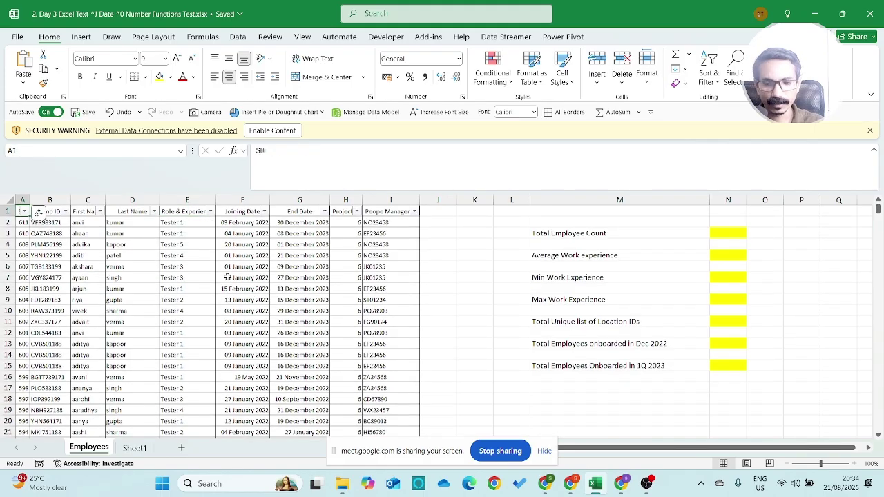
key(ctrl+shift+l)
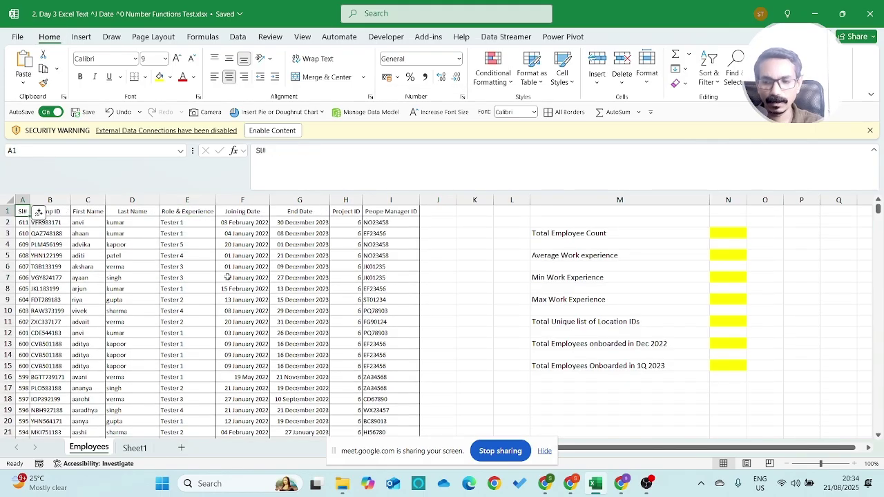
Review the employee table's column headings across row 1, including the role, joining date, end date and manager columns.
key(Right)
key(Left)
key(Right)
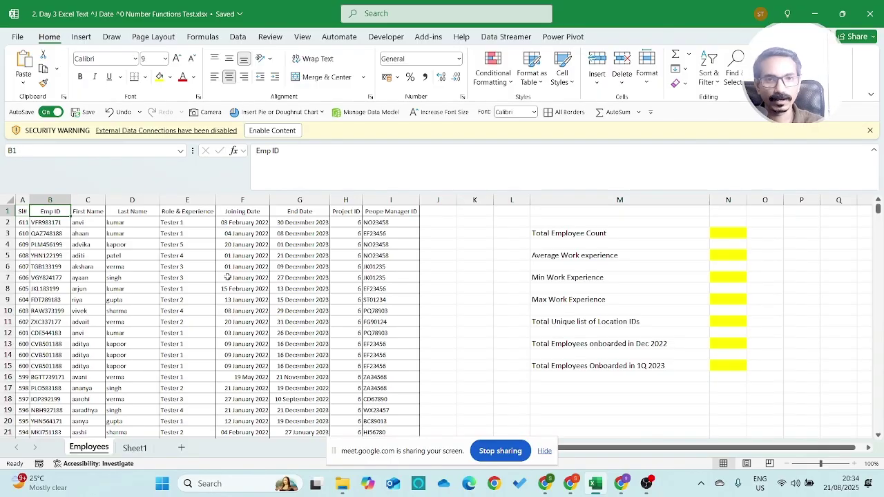
key(Right)
key(Right)
key(Right)
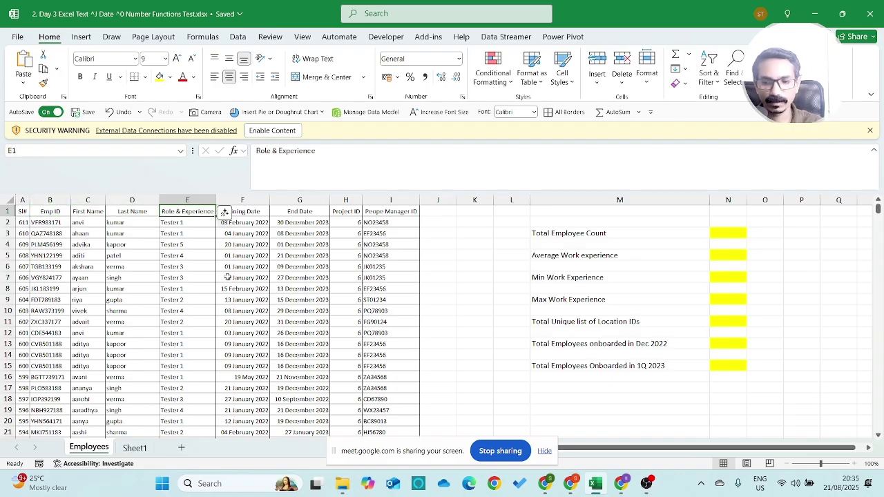
key(Down)
key(Up)
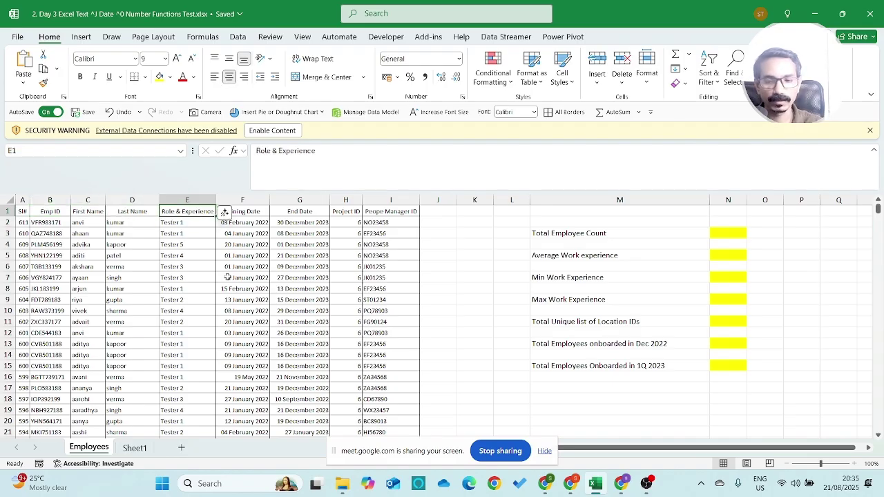
key(Right)
key(Down)
key(Right)
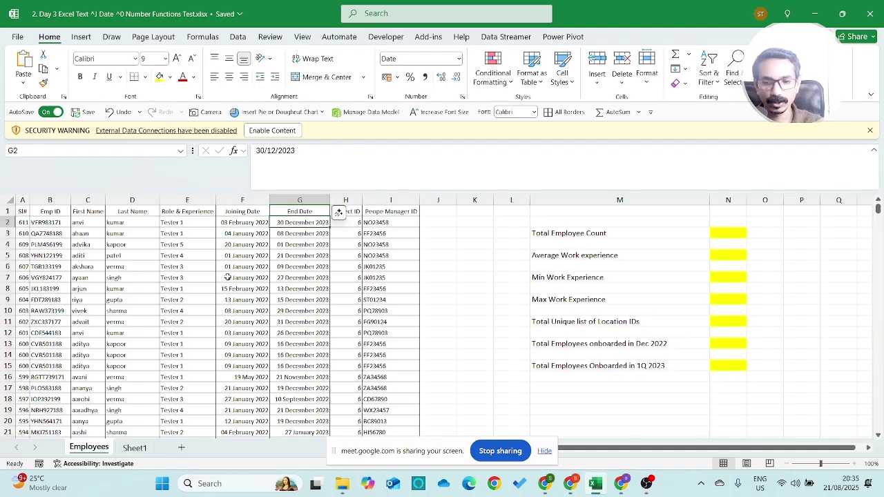
key(Right)
key(Up)
key(Right)
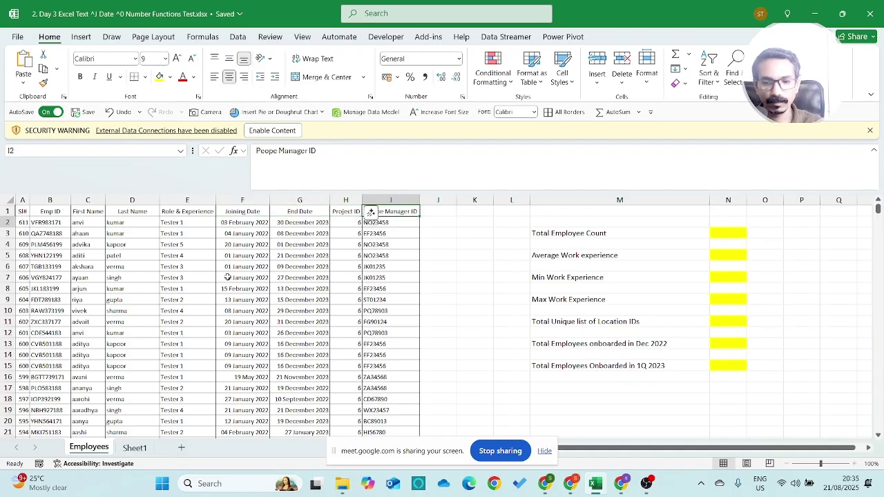
key(Home)
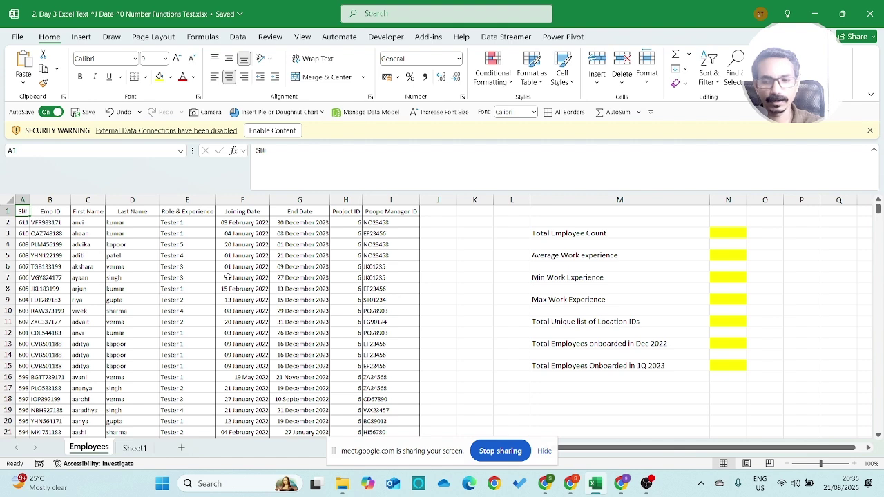
Examine the last three characters of the employee IDs in B2 and B3 as the location code.
key(Down)
key(Up)
key(Right)
key(Down)
key(F2)
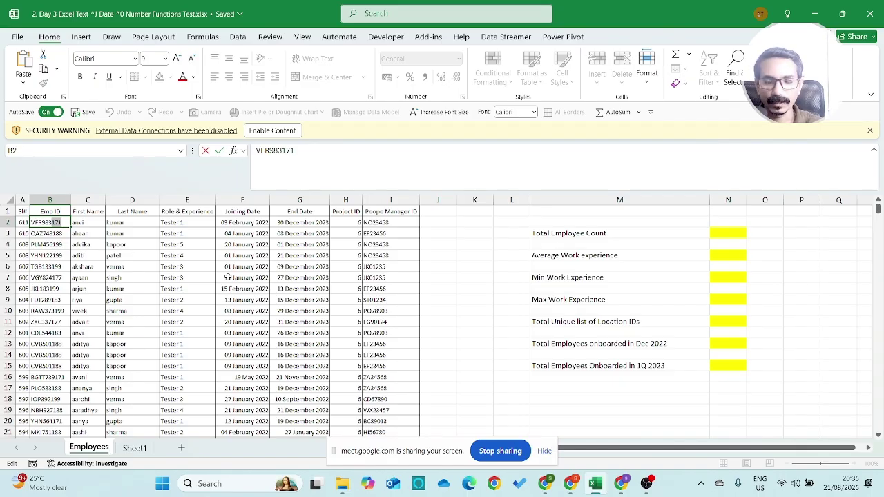
key(Escape)
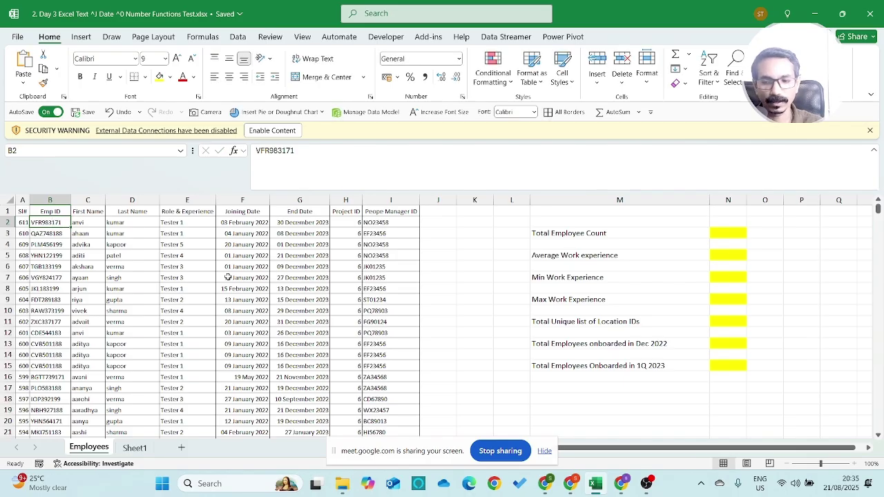
key(Down)
key(F2)
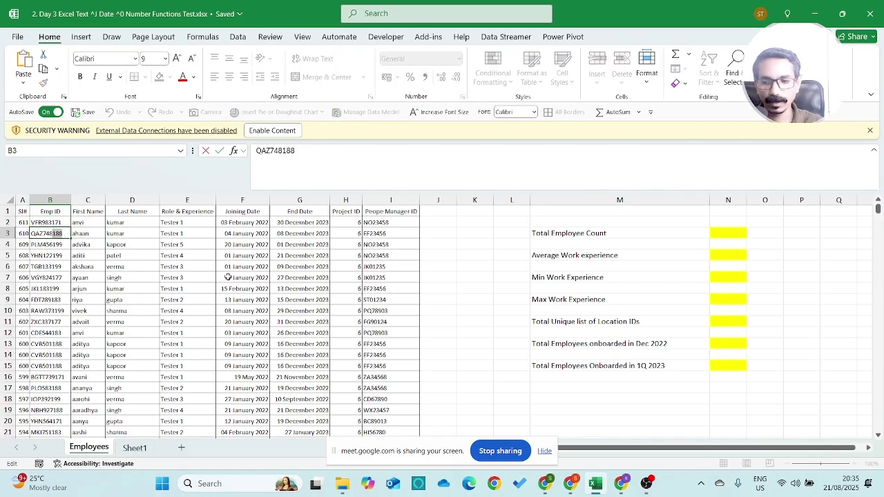
key(Escape)
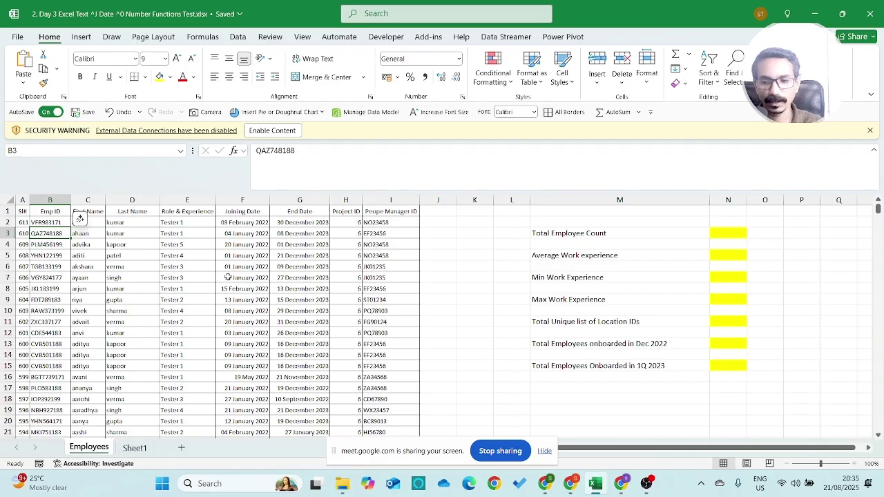
Examine the first six characters of the entry in B2 as the employee ID portion.
key(Up)
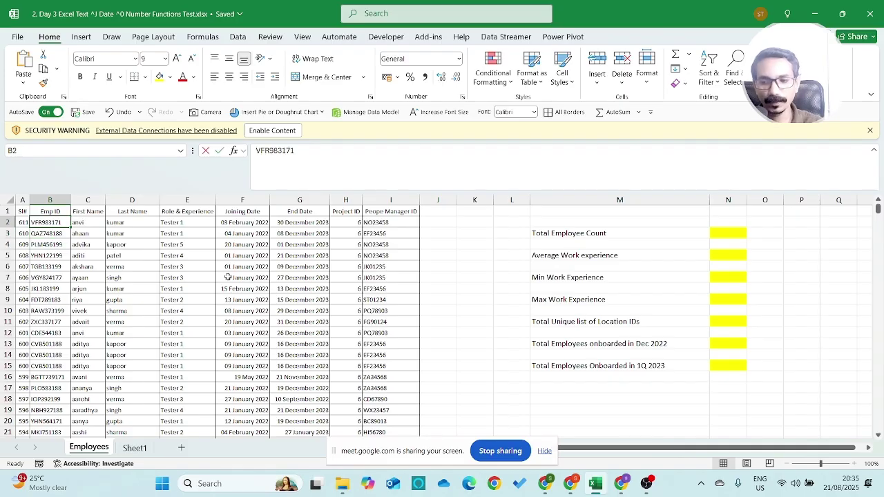
key(F2)
key(shift+Left)
key(shift+Left)
key(shift+Left)
key(shift+Left)
key(shift+Left)
key(shift+Left)
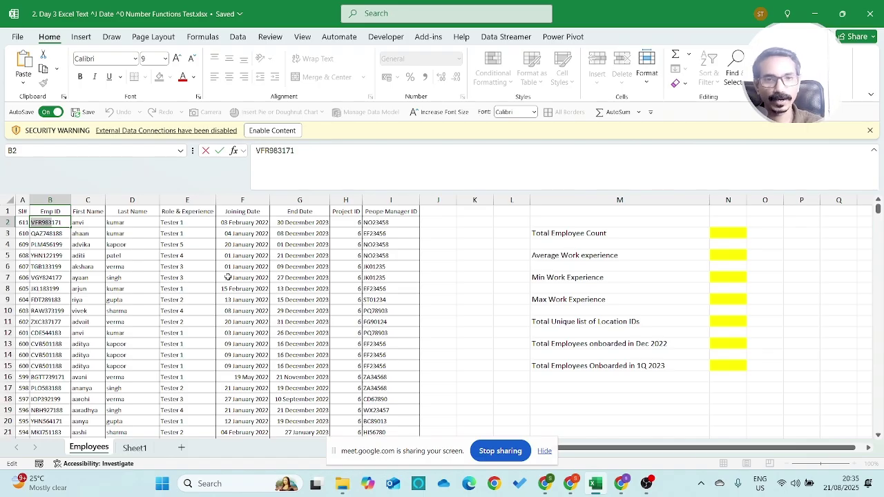
key(Escape)
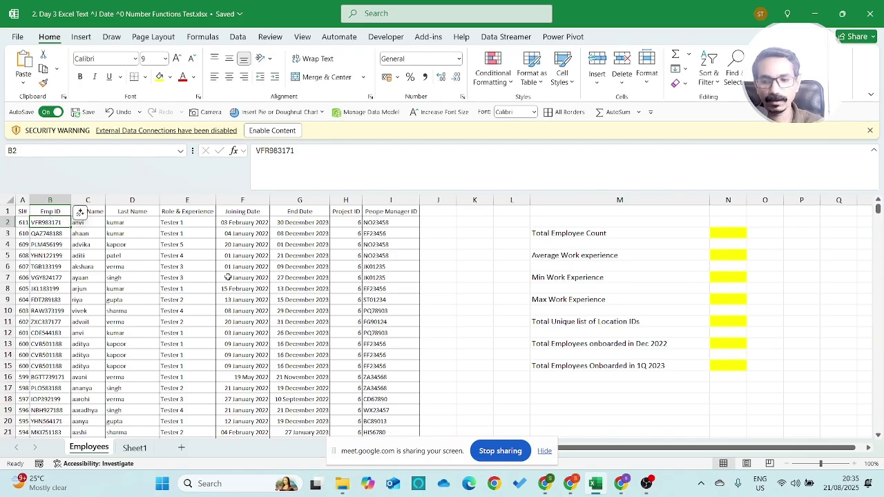
Inspect the first record's role and experience text in E2, plus its dates, project ID and manager ID.
key(Right)
key(Right)
key(Right)
key(F2)
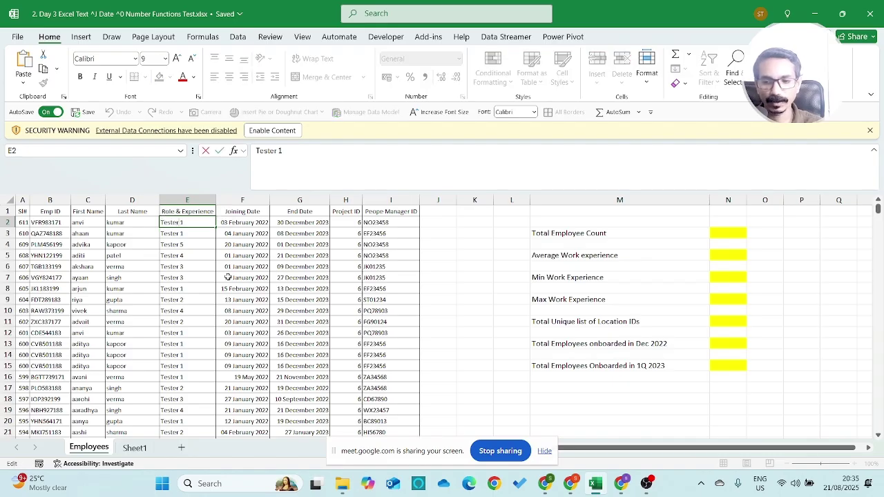
key(Escape)
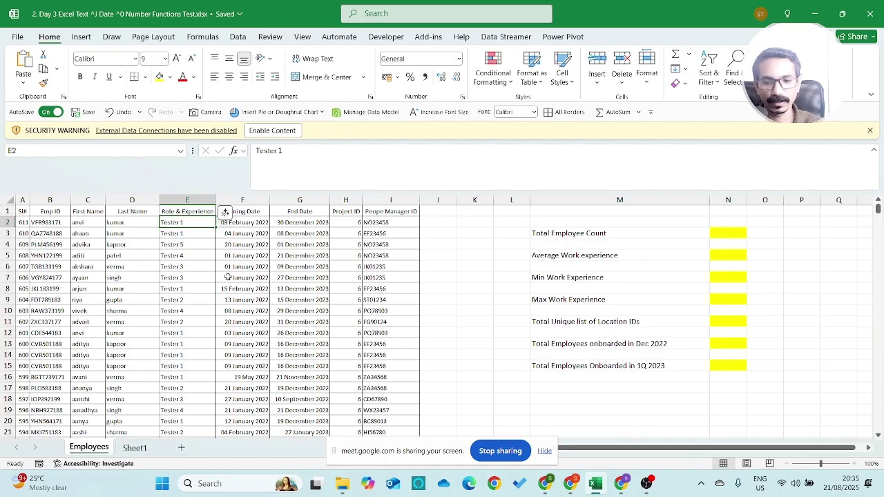
key(Right)
key(Right)
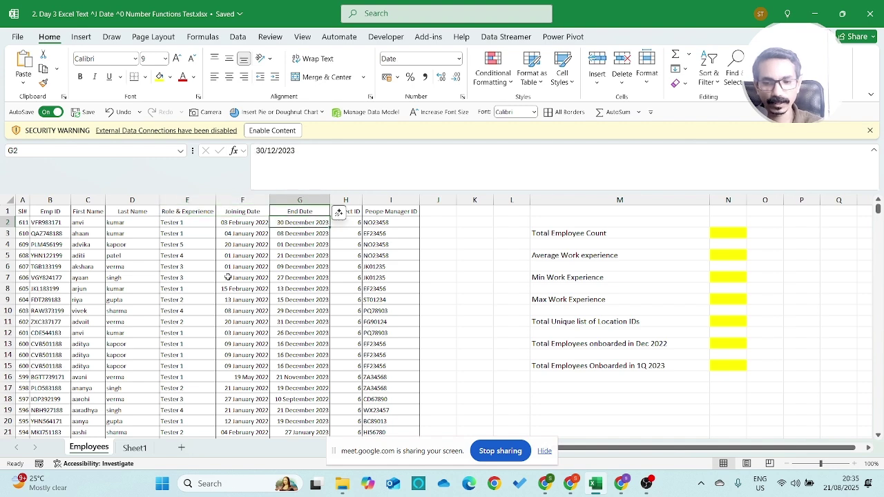
key(Right)
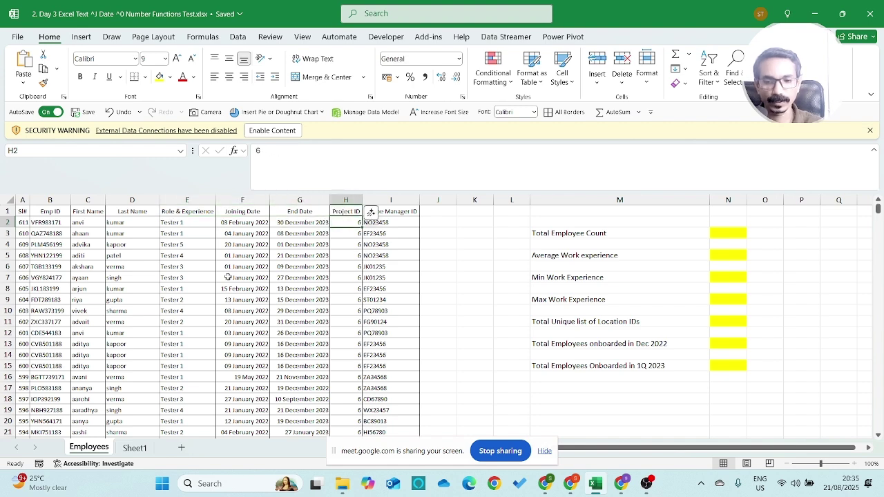
key(Right)
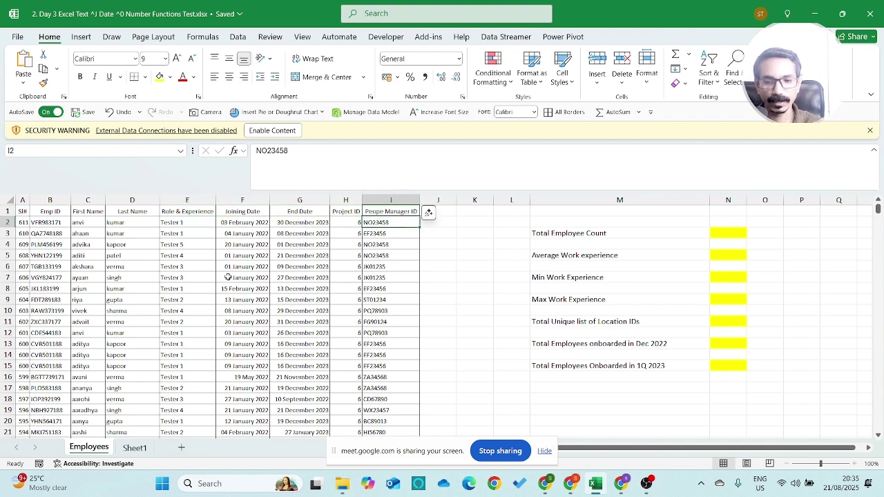
Read tasks 1 to 4 on Sheet1, covering the full name column and the role and experience split.
click(137, 449)
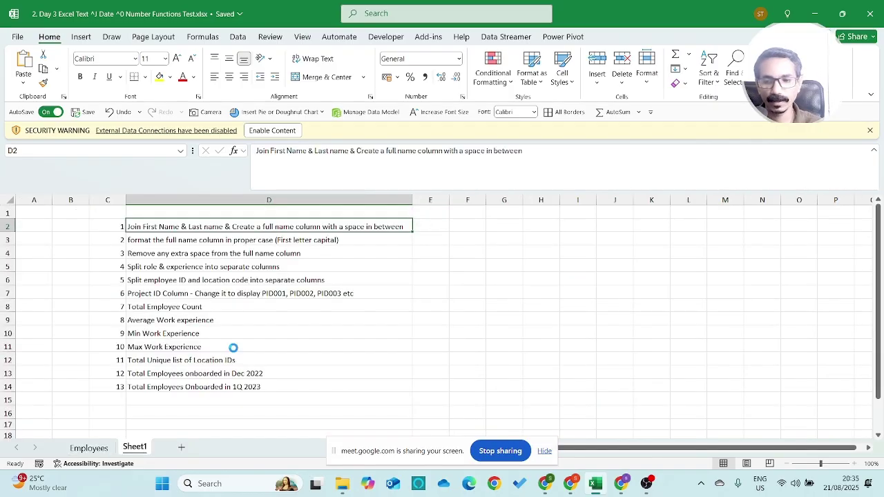
ctrl+scroll(234, 348, up, 1)
scroll(233, 348, up, 1)
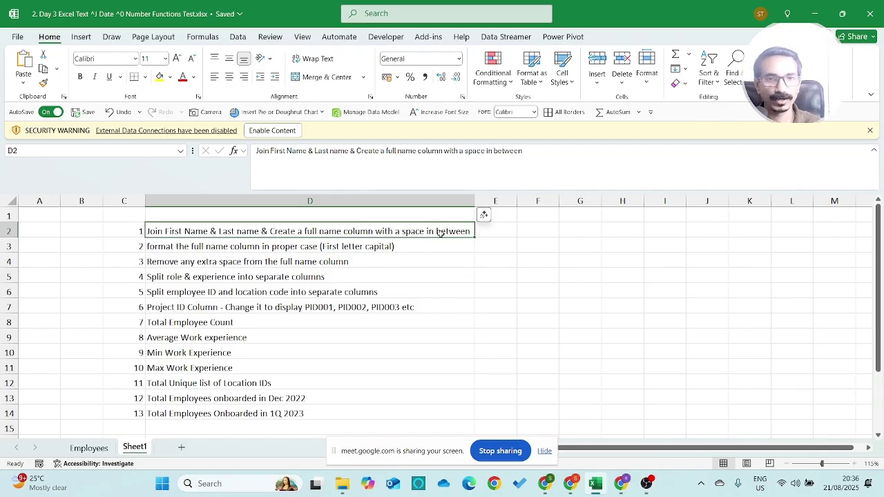
click(230, 248)
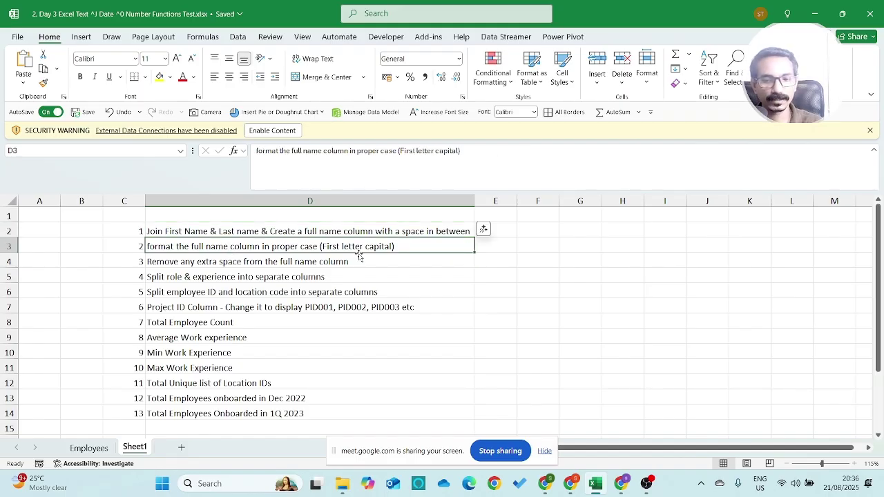
key(Down)
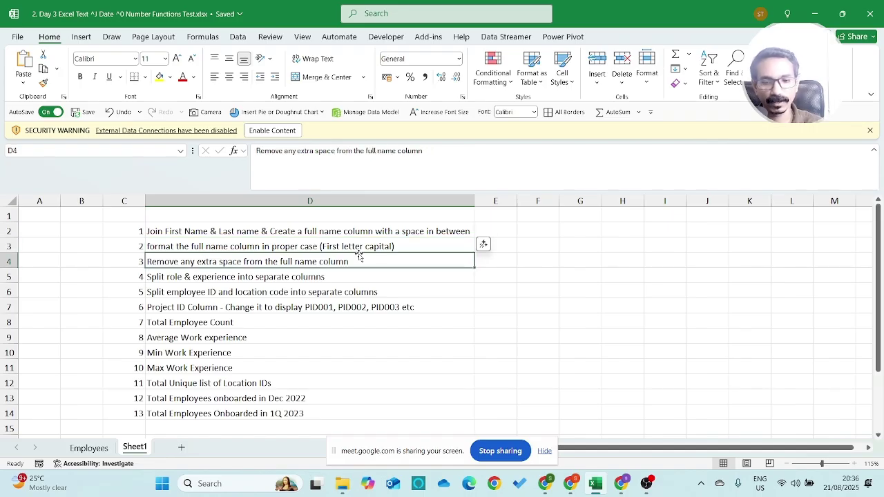
key(Down)
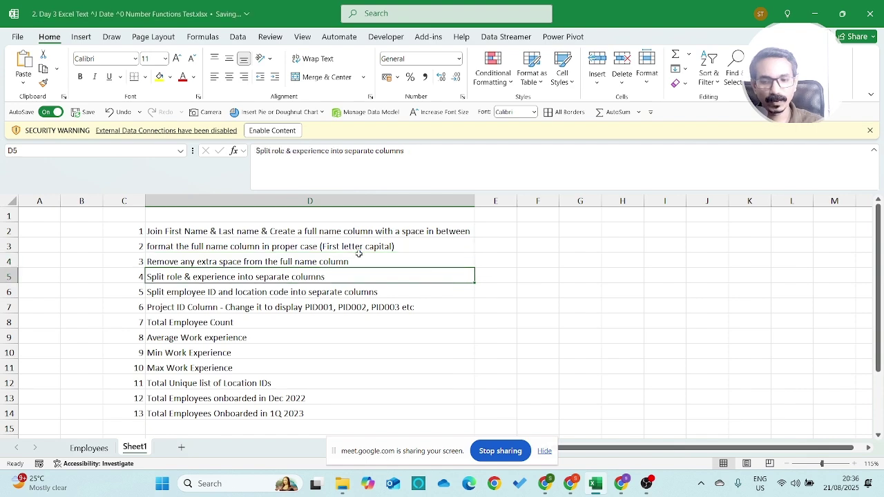
Check the Role & Experience column on the Employees sheet against task 4, and read task 5 on Sheet1.
click(82, 450)
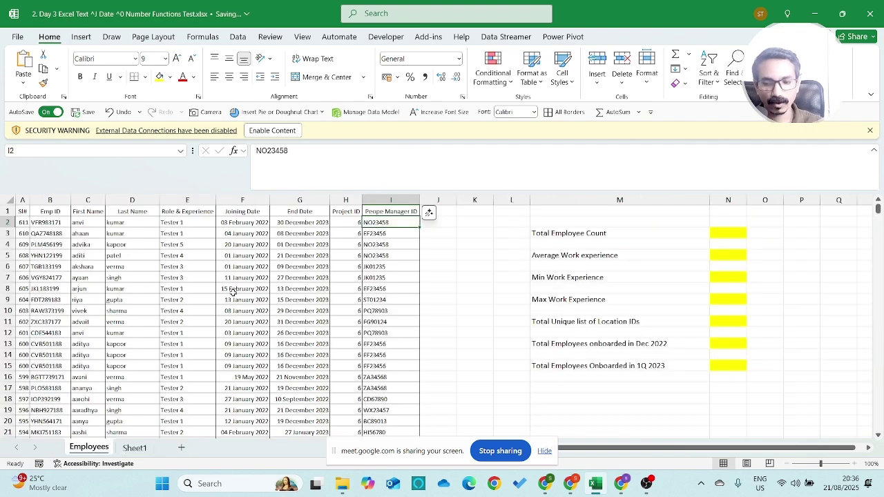
click(182, 201)
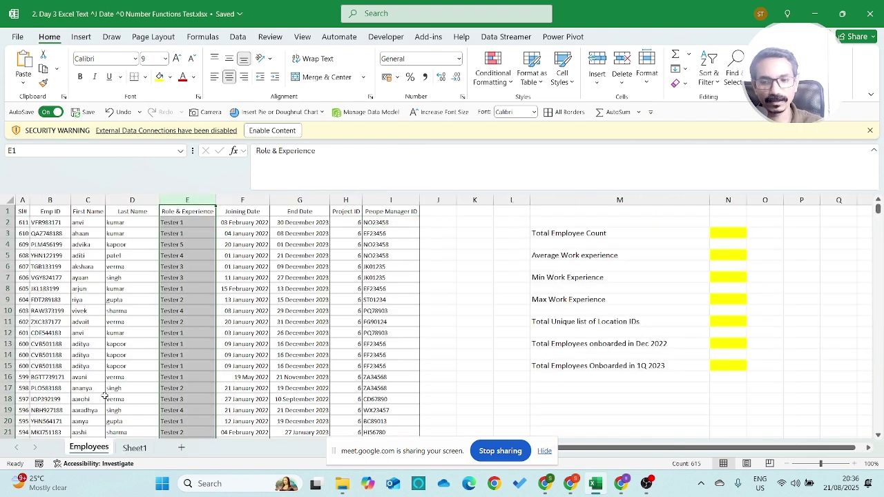
click(134, 448)
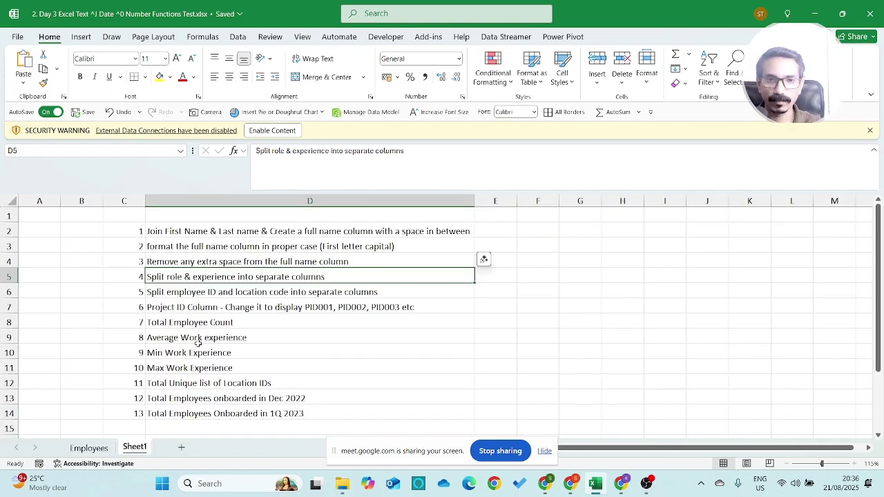
key(Down)
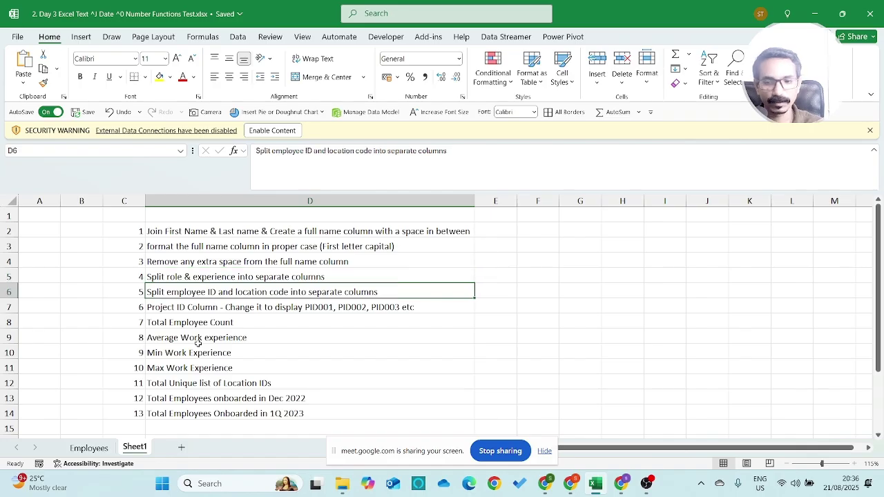
Examine the combined employee ID and location code in B2 of the Employees sheet, and read task 6 on Sheet1.
click(89, 448)
click(58, 232)
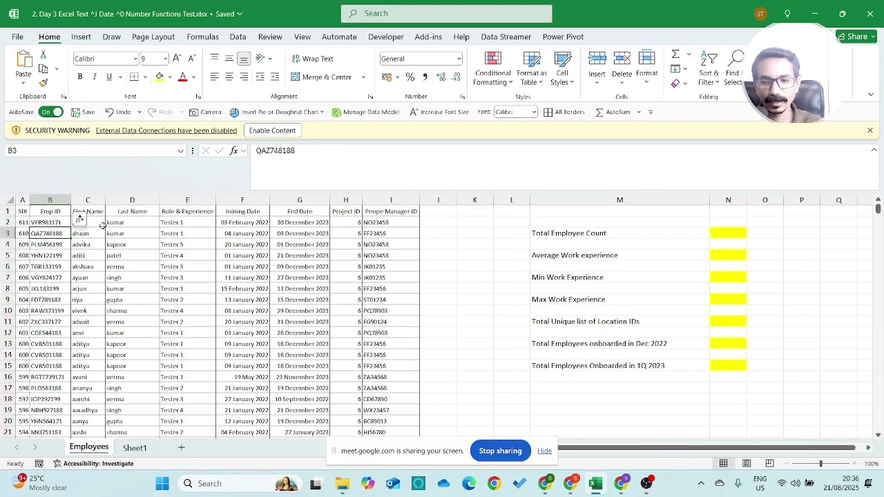
key(Up)
key(Right)
key(F2)
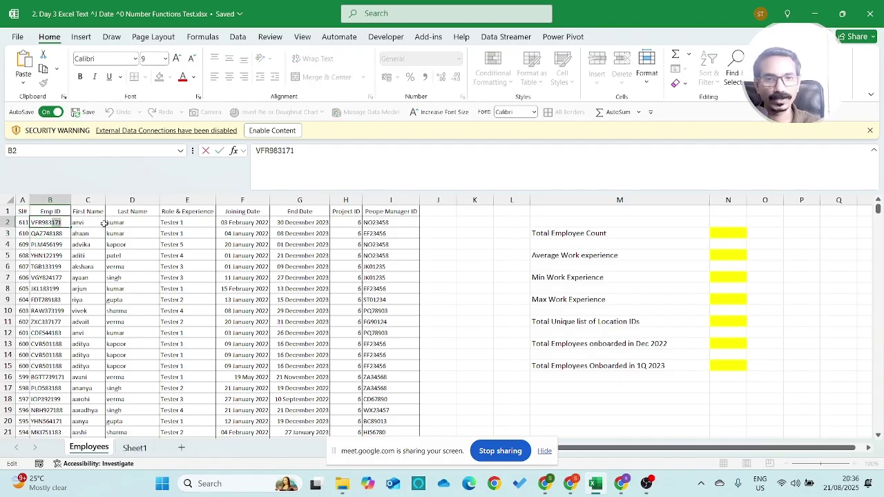
key(Escape)
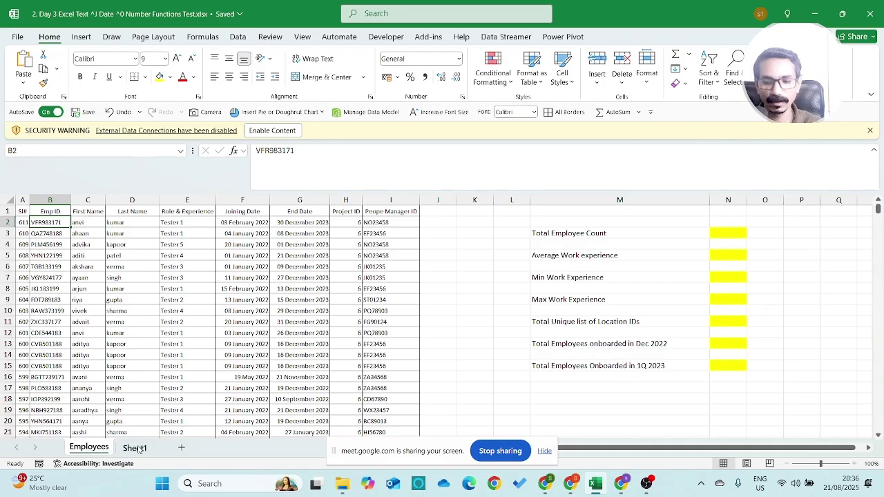
click(138, 448)
key(Down)
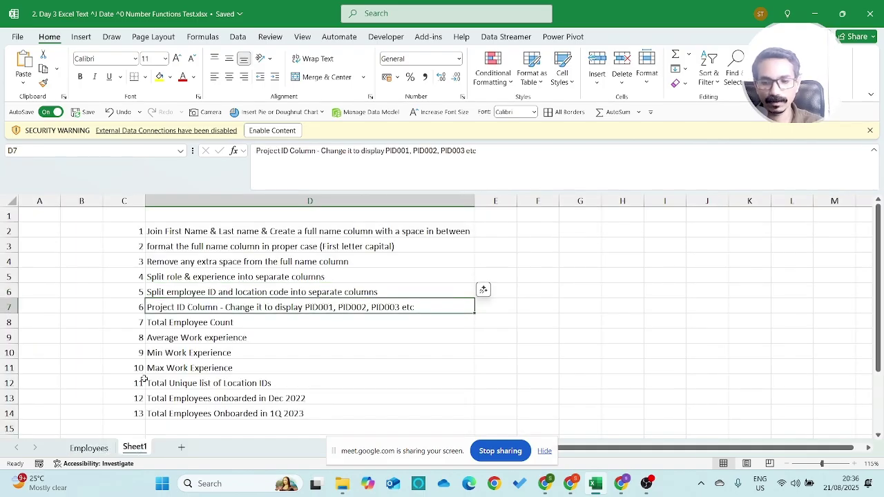
Select the whole header row from the Project ID heading on the Employees sheet and apply filters to it.
click(89, 448)
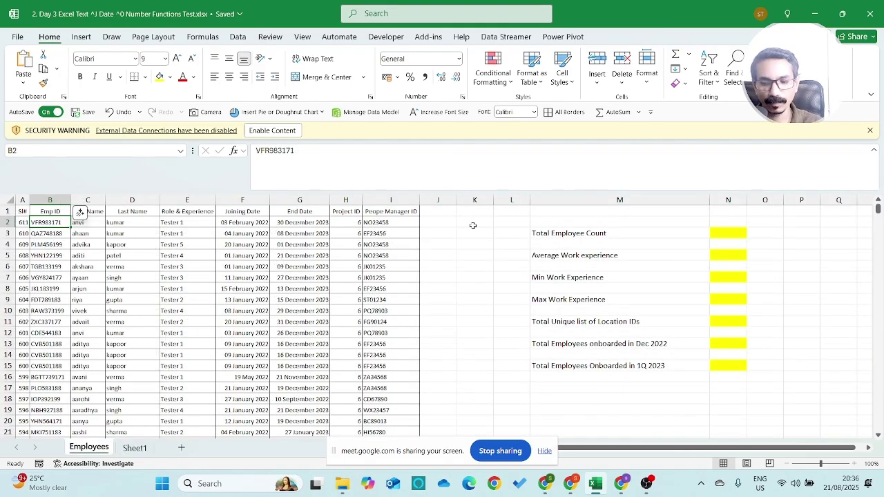
click(344, 234)
click(369, 211)
key(shift+space)
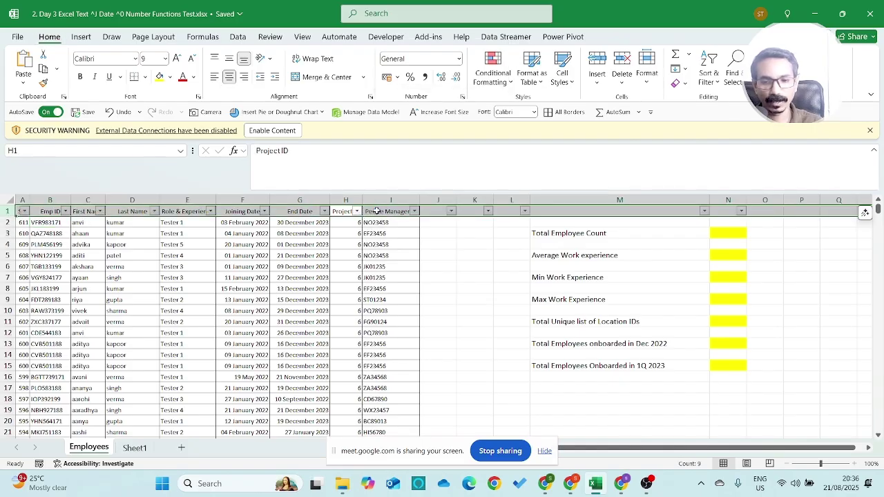
Reapply the filters on the Employees sheet over the whole data range from the header row down to the last record.
key(ctrl+shift+l)
click(356, 210)
key(Escape)
key(ctrl+shift+l)
key(shift+space)
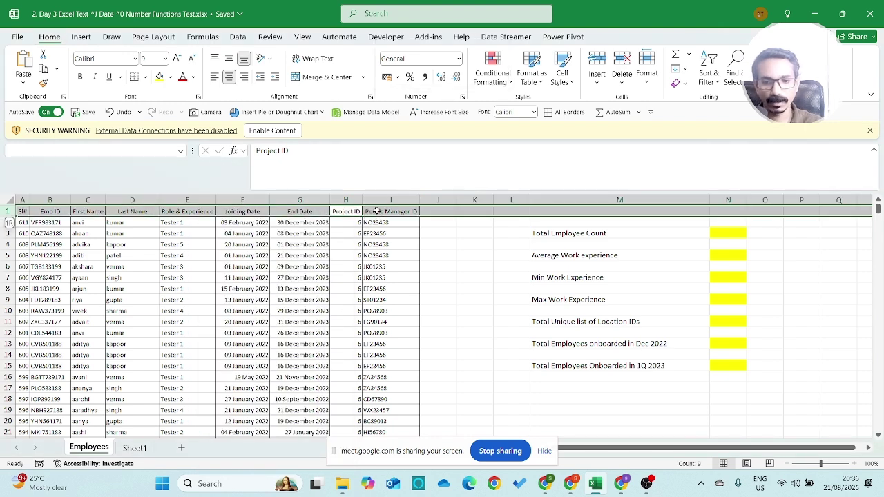
key(ctrl+shift+Down)
key(ctrl+shift+Down)
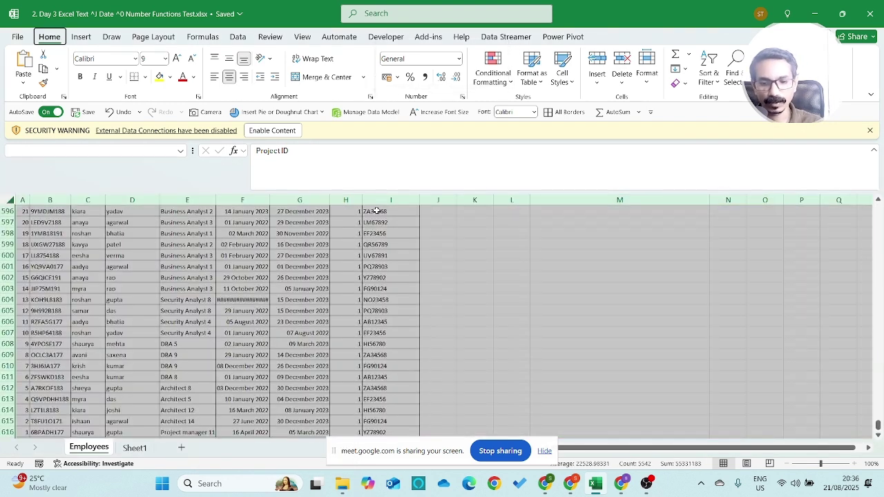
key(ctrl+shift+l)
Examine the distinct values in the Project ID filter list, and leave the filter unapplied.
key(alt+Down)
key(Down)
key(Down)
key(Down)
key(Down)
key(Down)
key(Down)
key(Down)
key(Down)
key(Down)
key(Down)
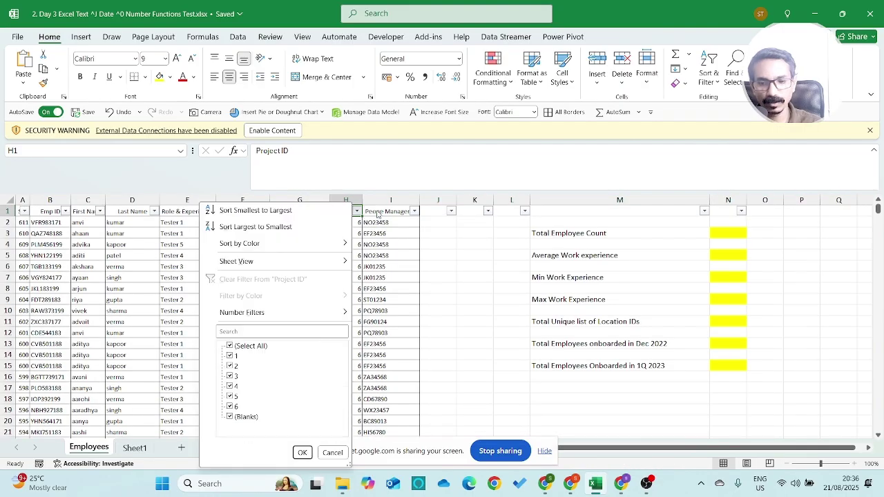
key(Up)
key(Up)
key(Up)
key(space)
key(Down)
key(Down)
key(Down)
key(Down)
key(Down)
key(Down)
key(Down)
key(Down)
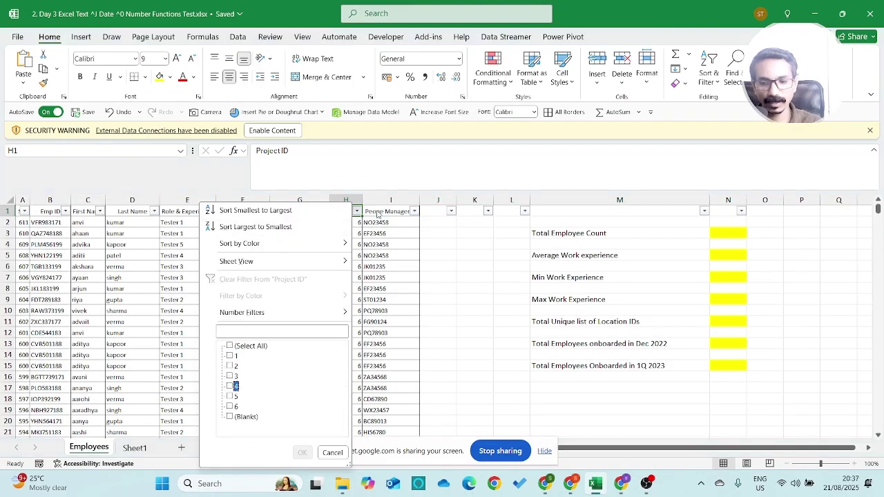
key(Up)
key(Up)
key(Up)
key(Up)
key(Up)
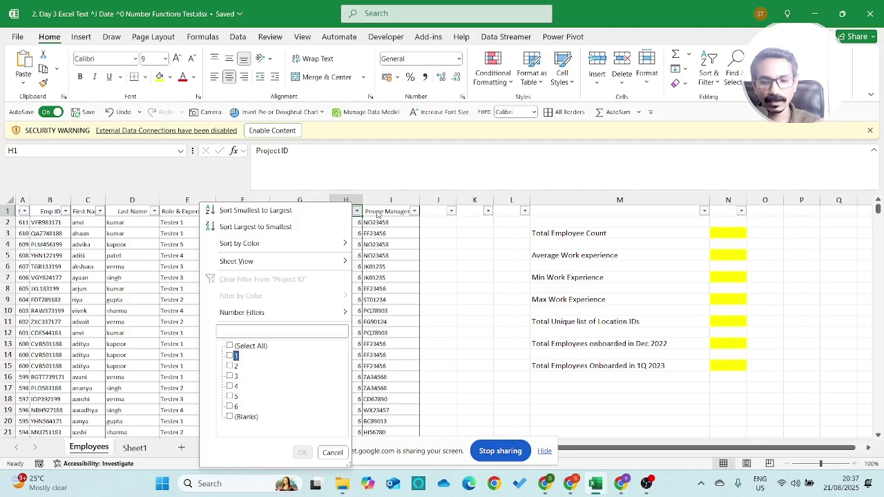
key(Escape)
Enter the sample project ID formats PID001 in L3 and PID002 in L4 of the Employees sheet.
key(Right)
key(Right)
key(Down)
key(Down)
key(Right)
key(Right)
text(PlD001)
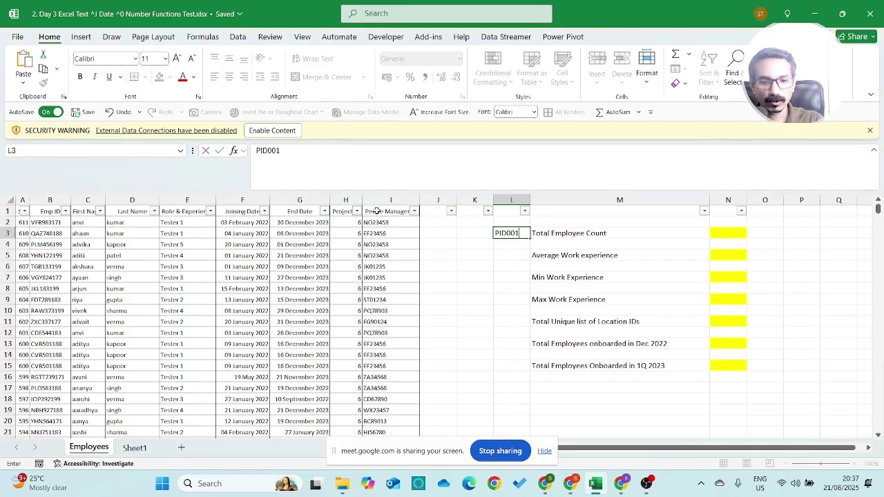
key(Return)
text(PID002)
key(Return)
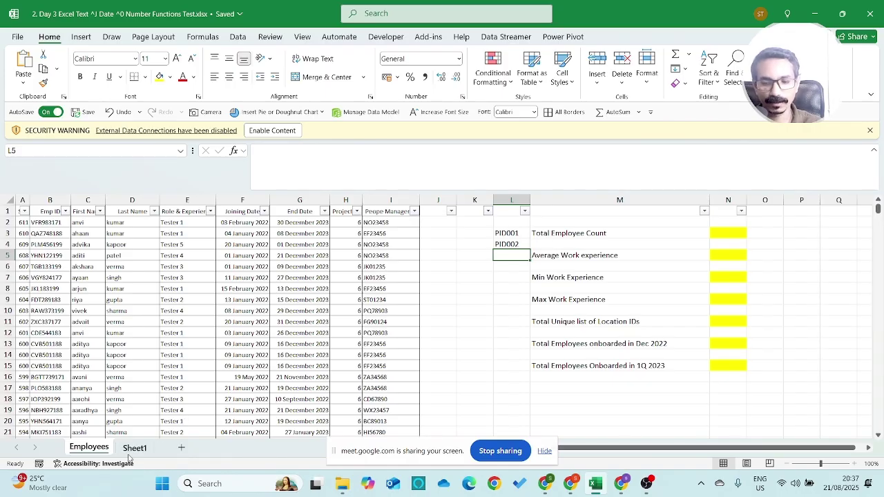
Read the Total Employee Count task on Sheet1 and locate its answer cell N3 on the Employees sheet.
click(131, 455)
click(176, 323)
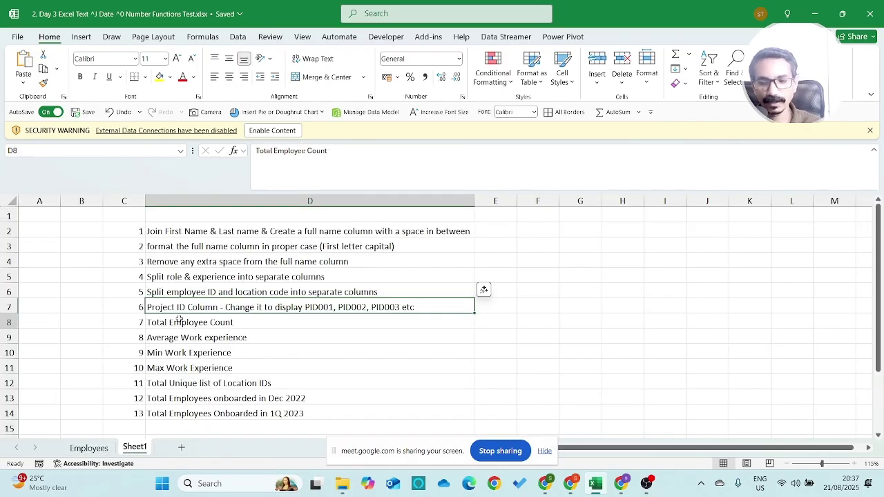
click(89, 449)
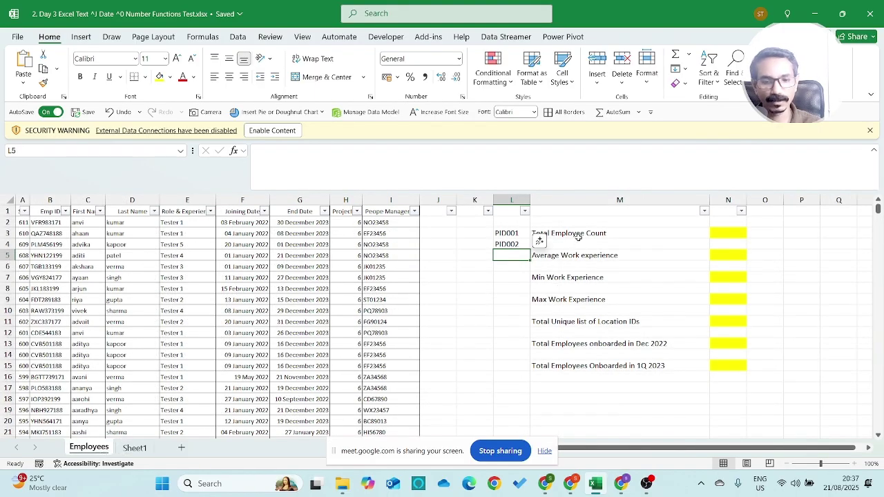
click(579, 237)
key(Right)
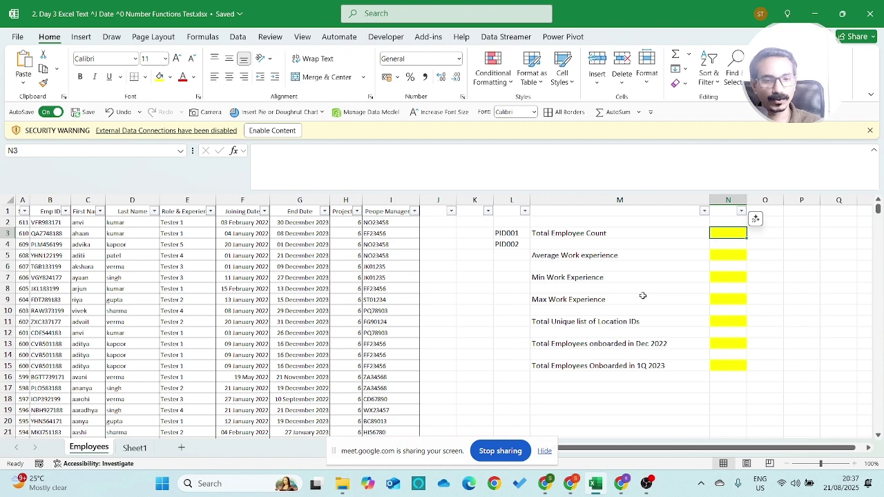
Review the highlighted answer cells for average, minimum and maximum work experience in column N.
key(Down)
key(Down)
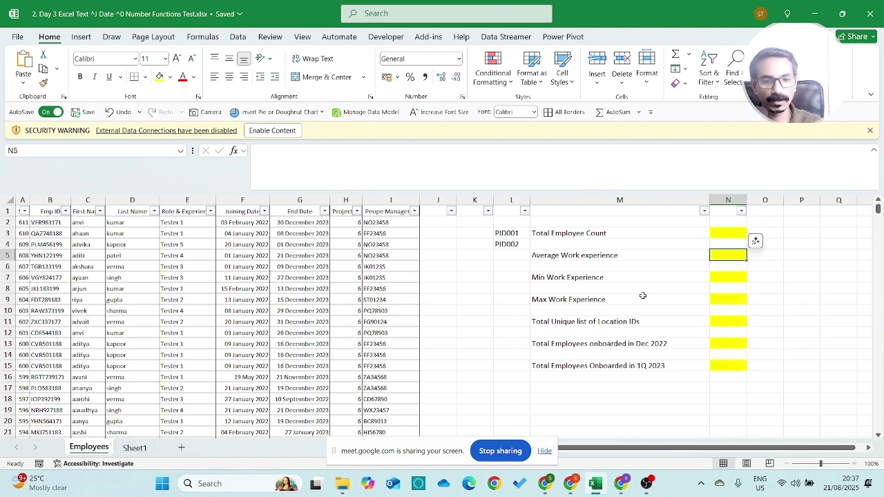
key(Down)
key(Down)
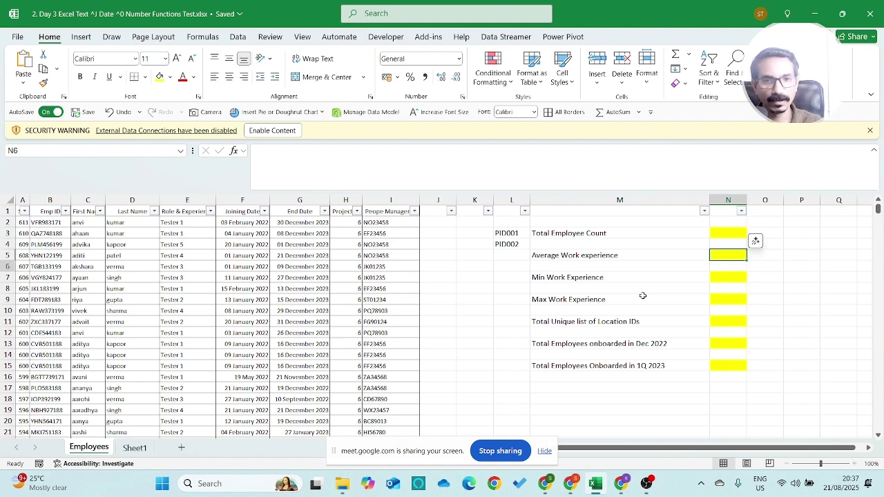
key(Down)
key(Down)
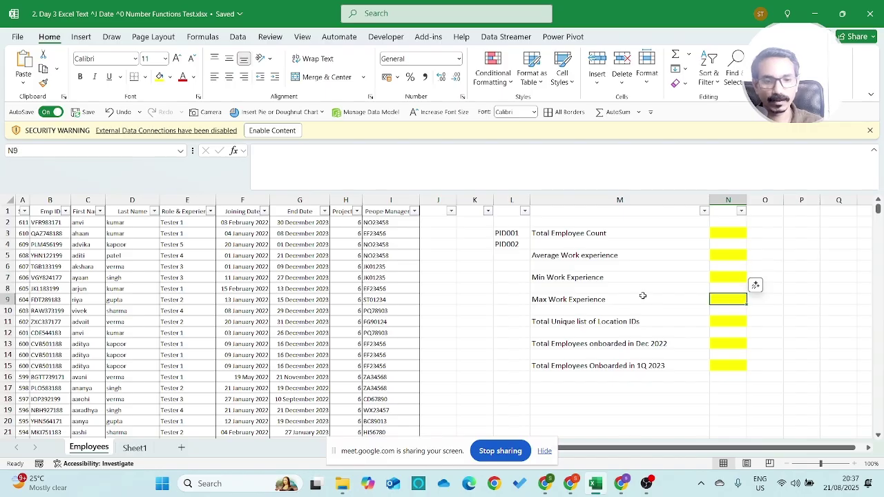
Check the Total Unique list of Location IDs item in M11 against the employee data, ending on its answer cell N11.
key(Down)
key(Down)
key(Left)
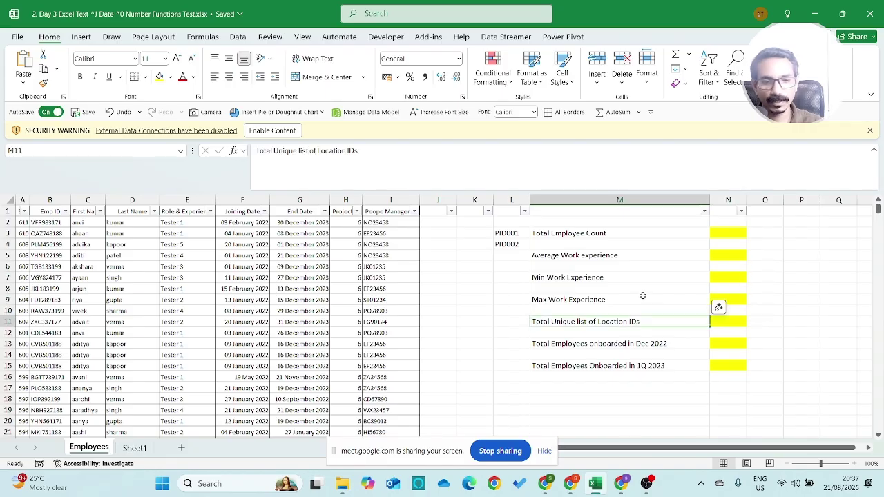
key(ctrl+Left)
key(ctrl+Left)
key(ctrl+Right)
key(Right)
key(Right)
key(Right)
key(Right)
key(Right)
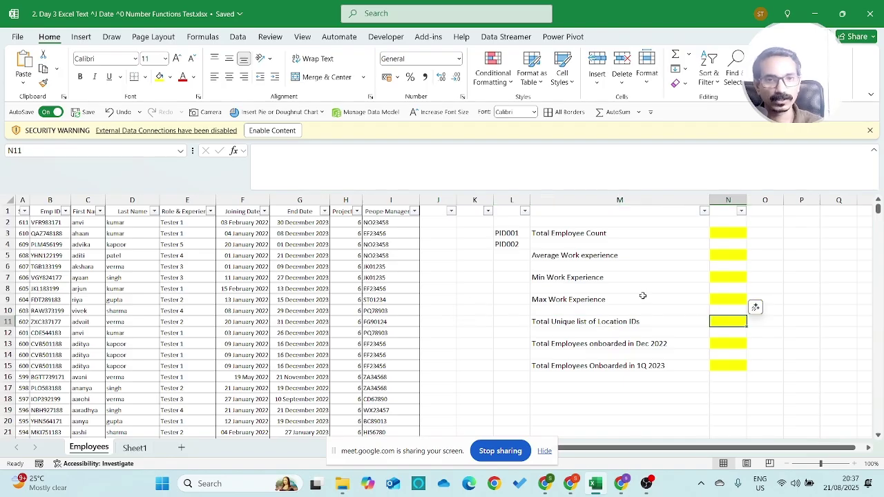
Check the Total Employees onboarded in Dec 2022 item in row 13 against the Joining Date column.
key(Down)
key(Down)
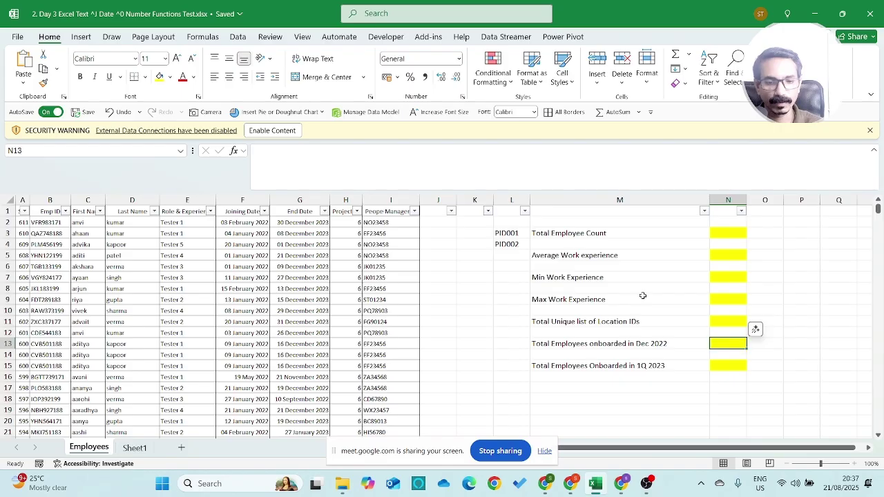
key(Left)
key(Left)
key(Left)
key(Left)
key(Left)
key(Left)
key(Left)
key(Left)
key(ctrl+Up)
key(Down)
key(Up)
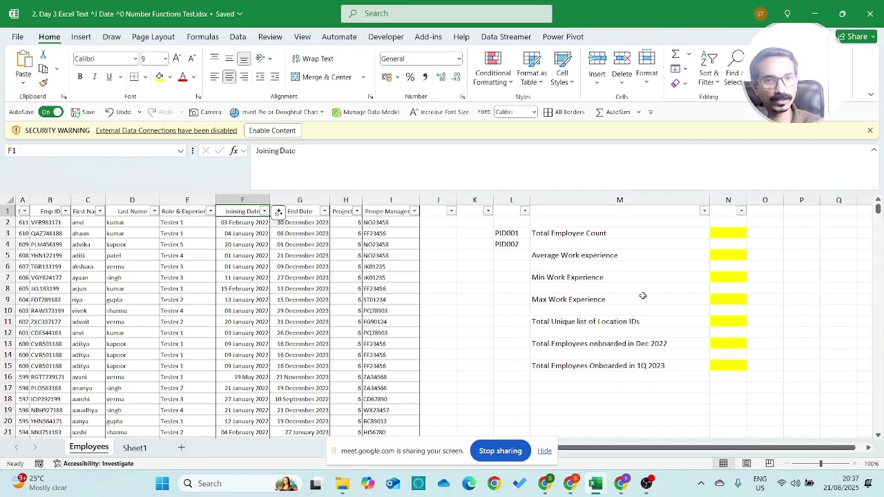
key(Right)
key(Left)
key(Left)
key(Right)
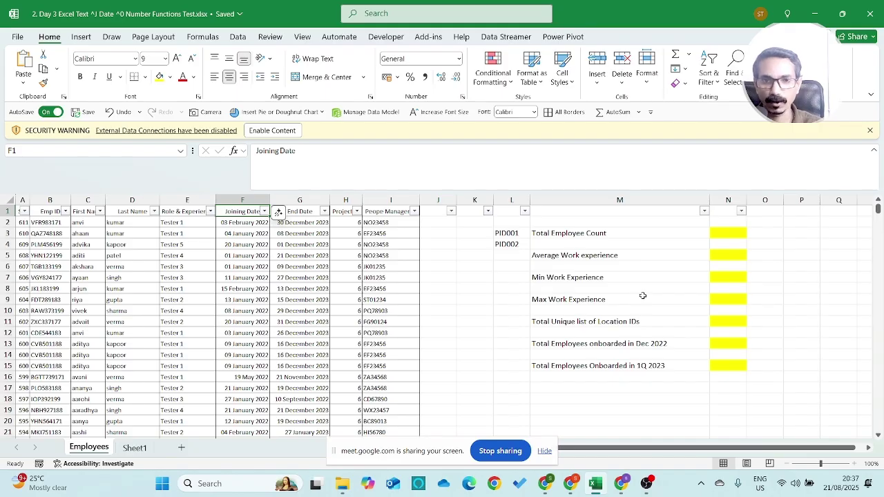
Read the Total Employees Onboarded in 1Q 2023 item in row 15 and look through the joining dates it depends on.
click(592, 367)
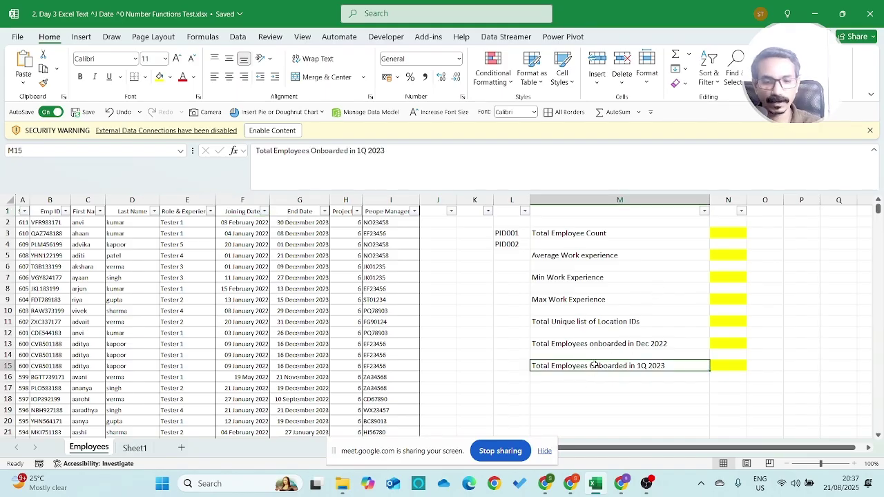
click(719, 366)
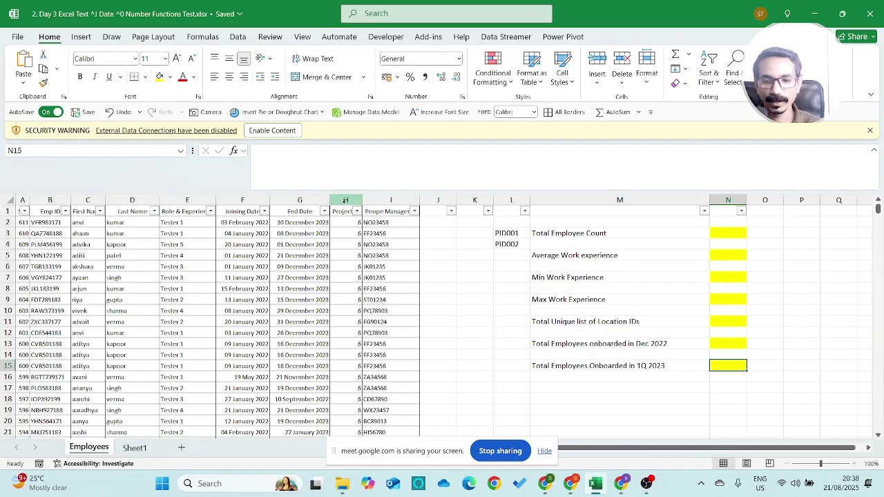
click(238, 222)
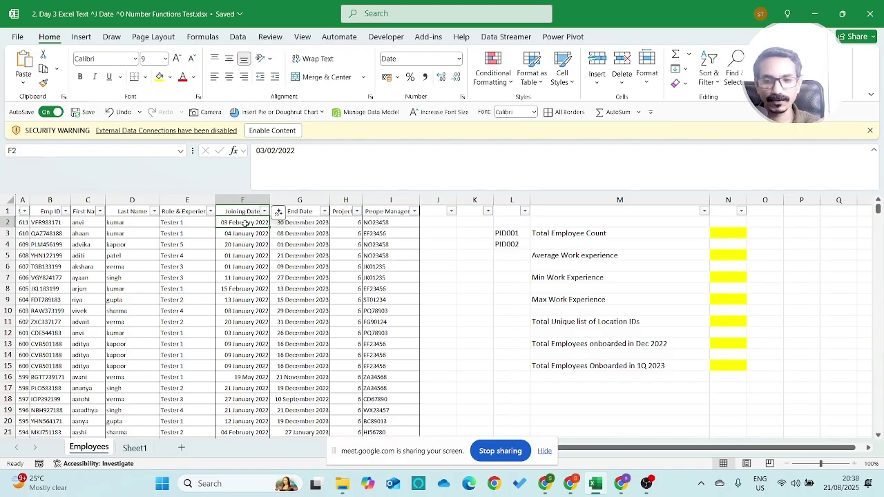
click(251, 310)
scroll(260, 392, down, 2)
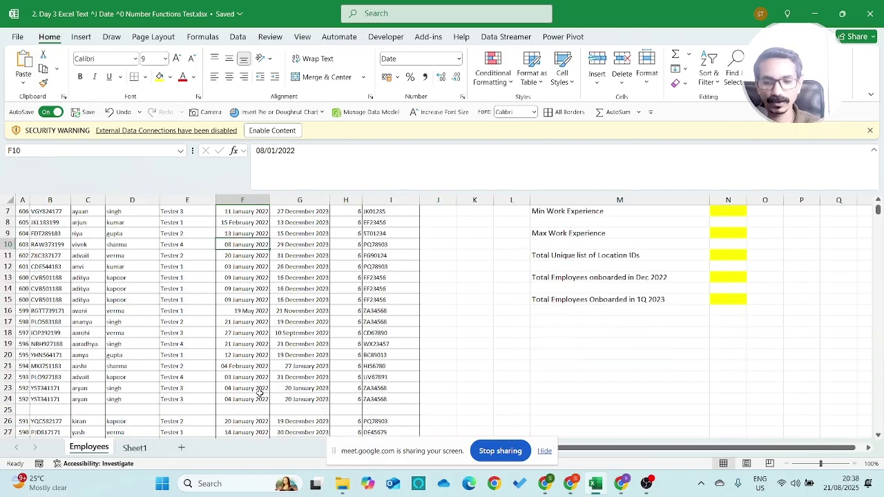
scroll(259, 393, down, 20)
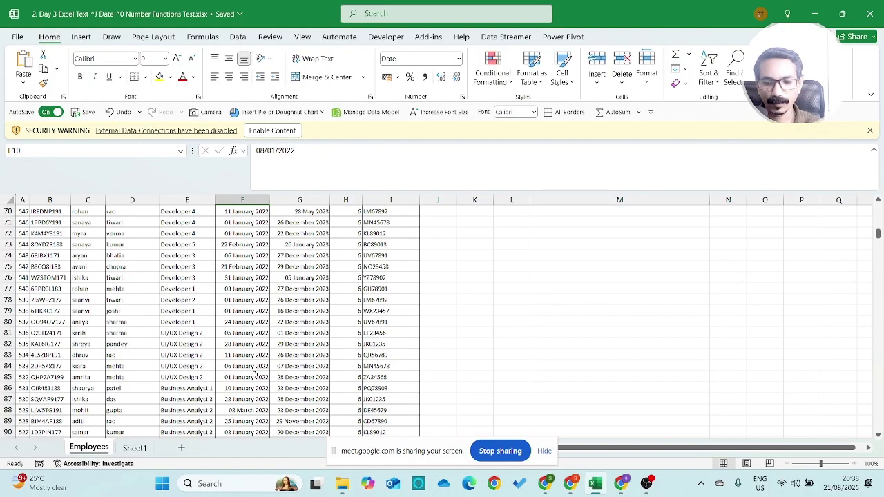
scroll(248, 357, down, 20)
click(249, 355)
key(ctrl+Up)
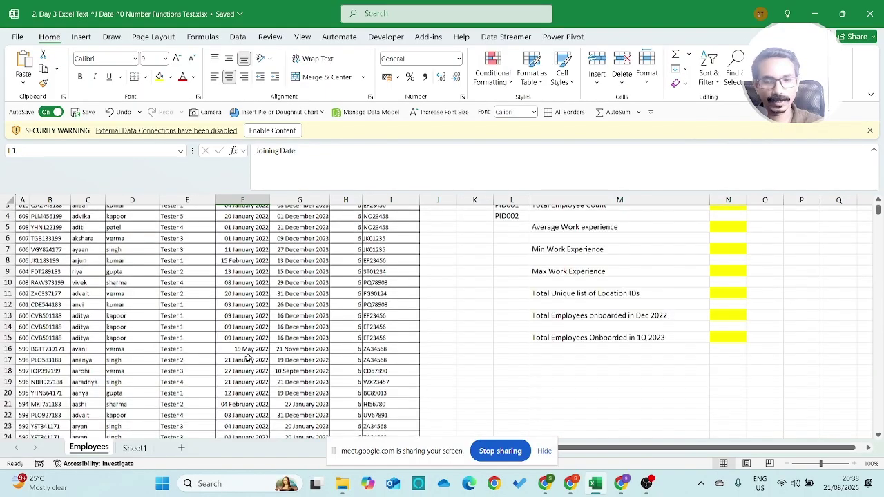
Return to the task list on Sheet1, select task 1 in D2 and move the screen-sharing bar out of the way.
click(135, 448)
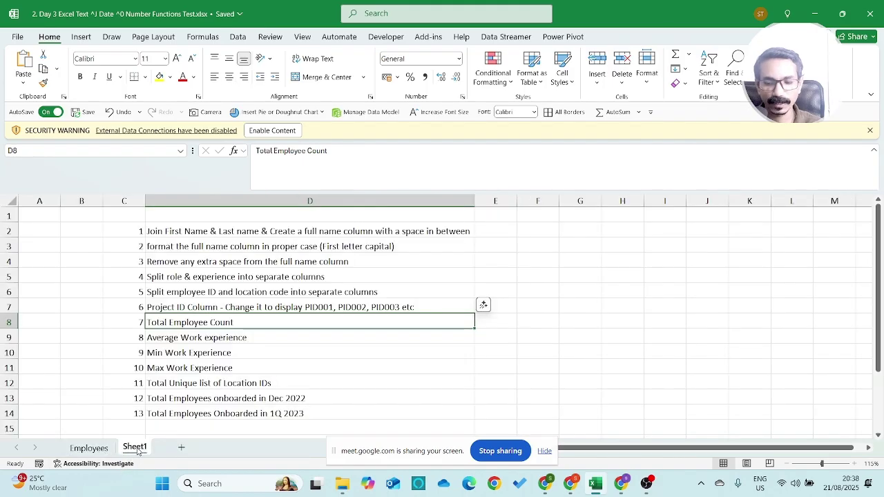
click(219, 234)
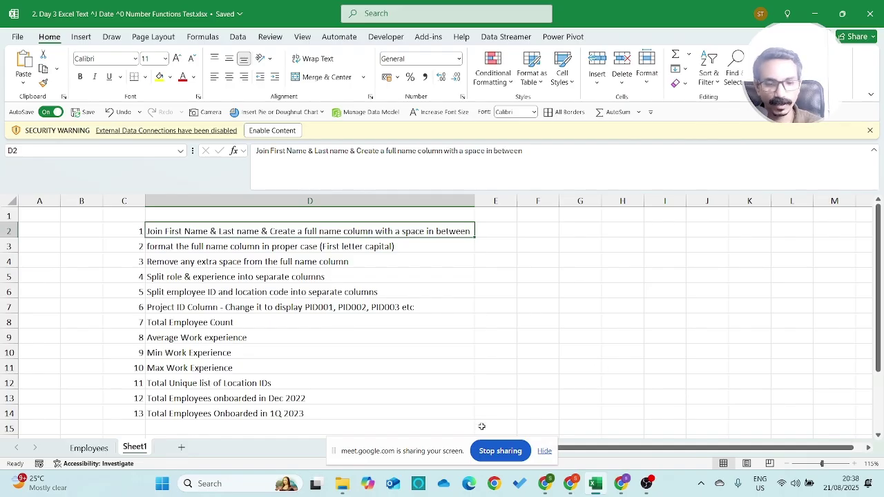
drag(437, 456, 664, 386)
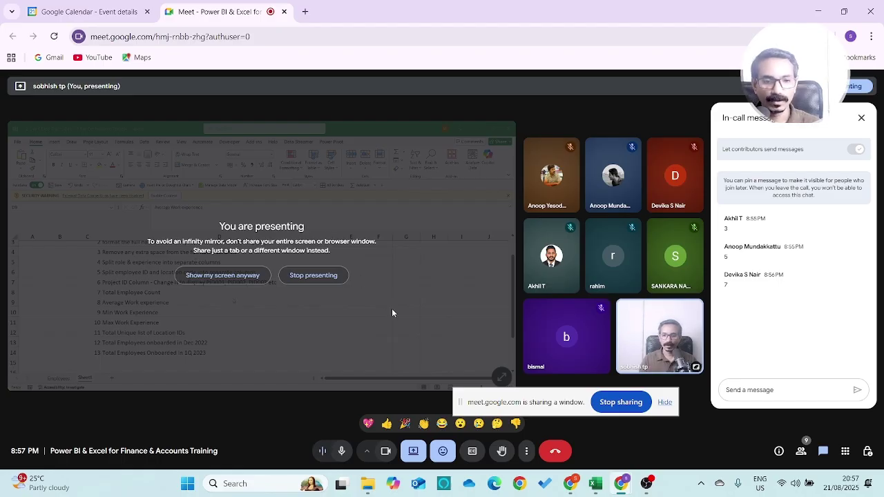
Switch from the meeting window back to the Excel workbook and read the full name task in D2 of Sheet1.
key(alt+Tab)
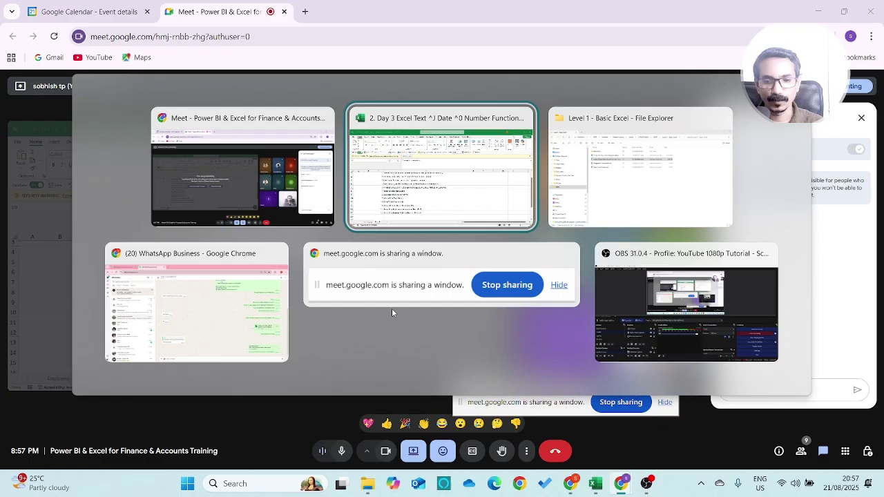
scroll(261, 279, up, 1)
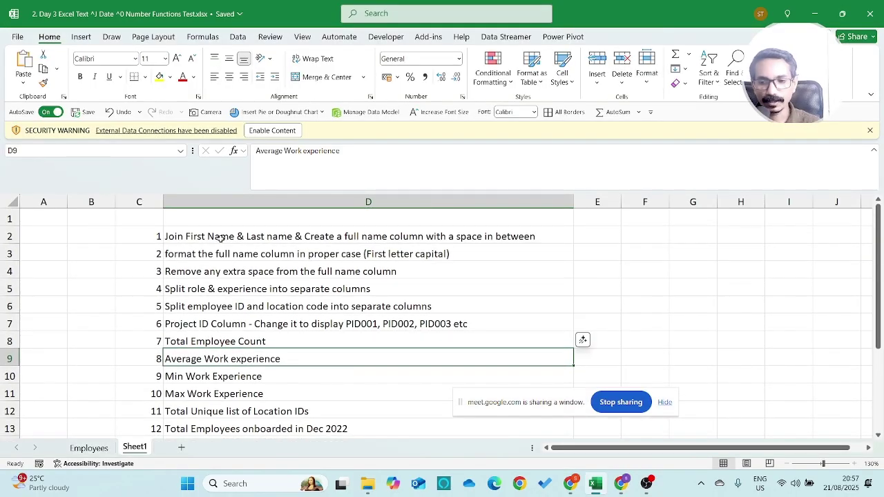
click(267, 238)
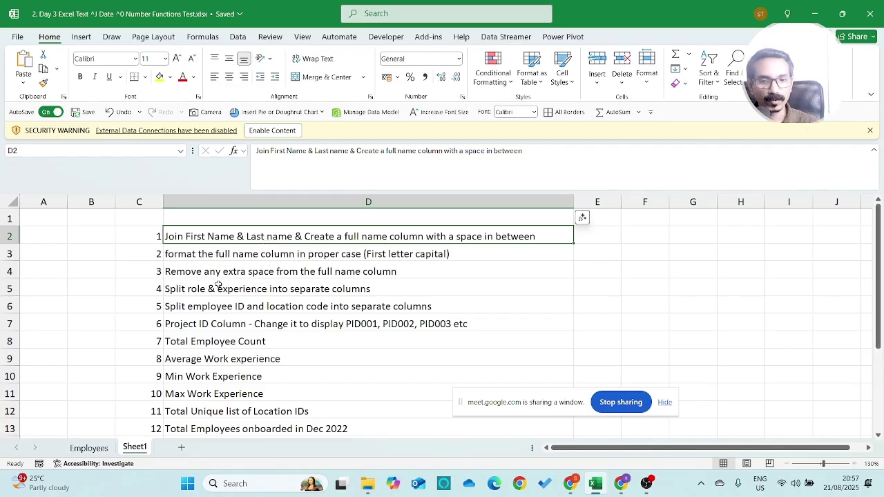
Examine the headers on the Employees sheet from the serial number through First Name and Last Name to Role & Experience.
click(87, 450)
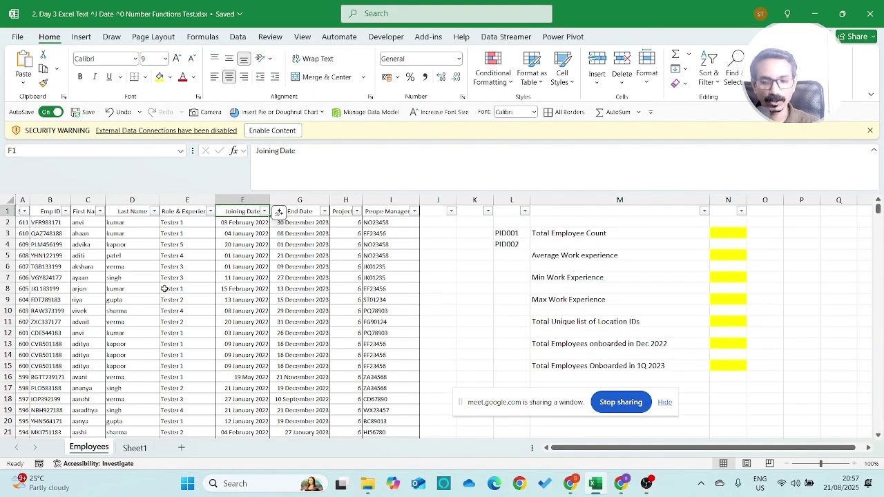
click(186, 259)
key(ctrl+Home)
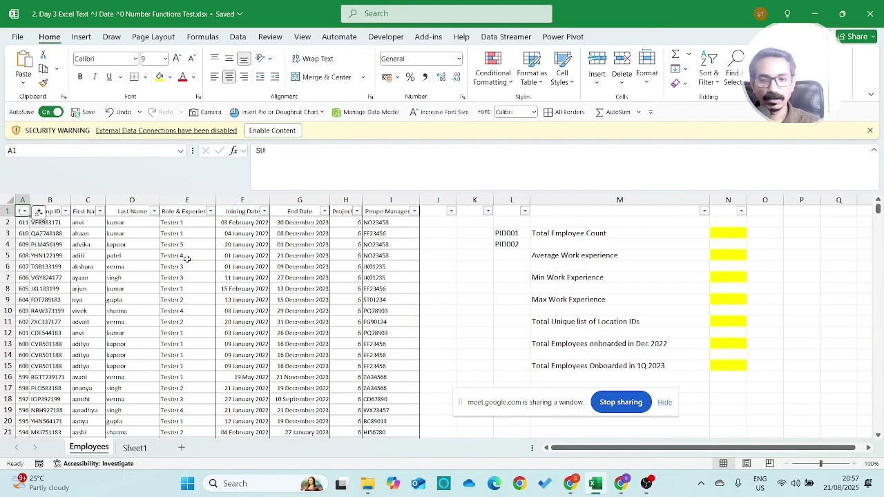
key(Right)
key(Right)
scroll(414, 284, up, 6)
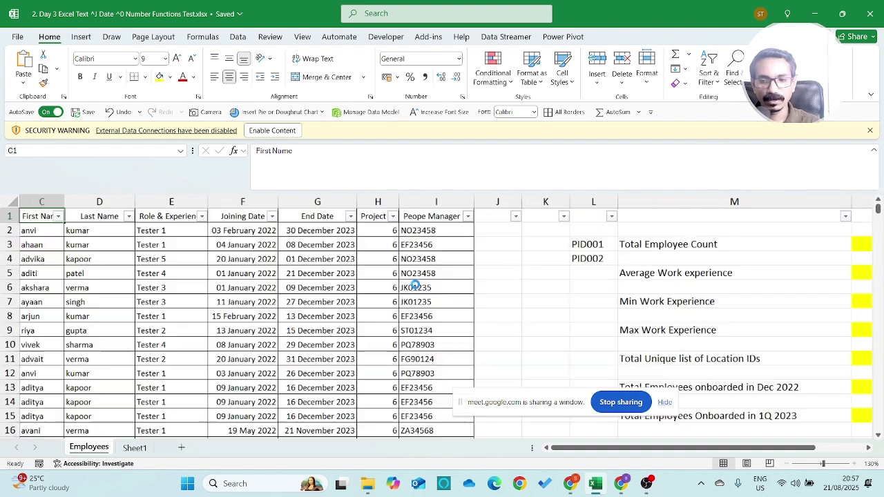
key(Left)
key(Left)
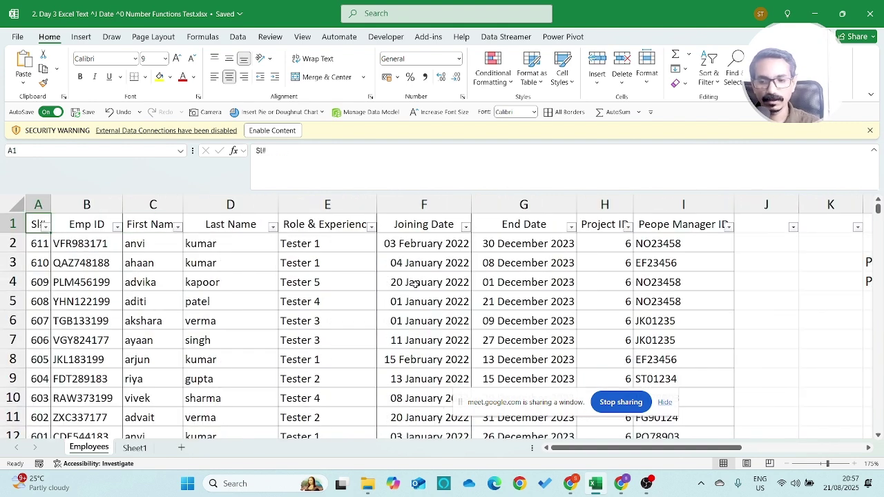
key(Right)
key(Right)
key(Right)
key(Right)
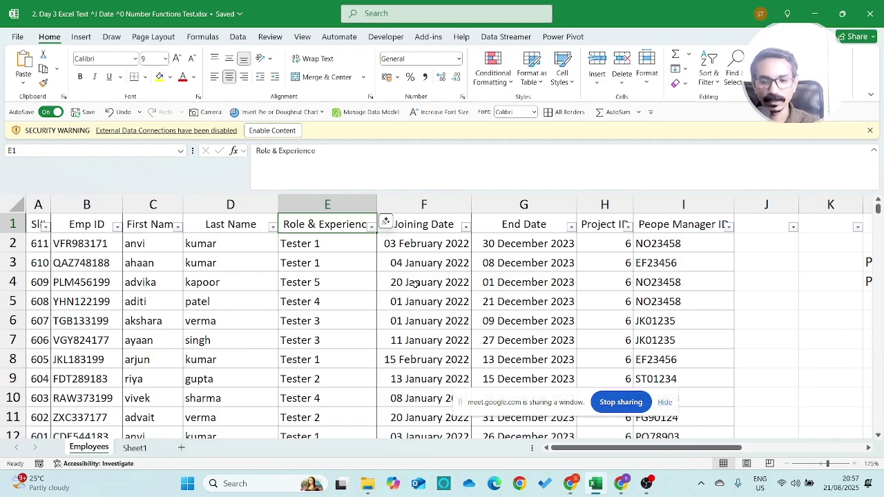
Enable the workbook's blocked external data content and insert a blank column before Role & Experience on the Employees sheet.
click(321, 205)
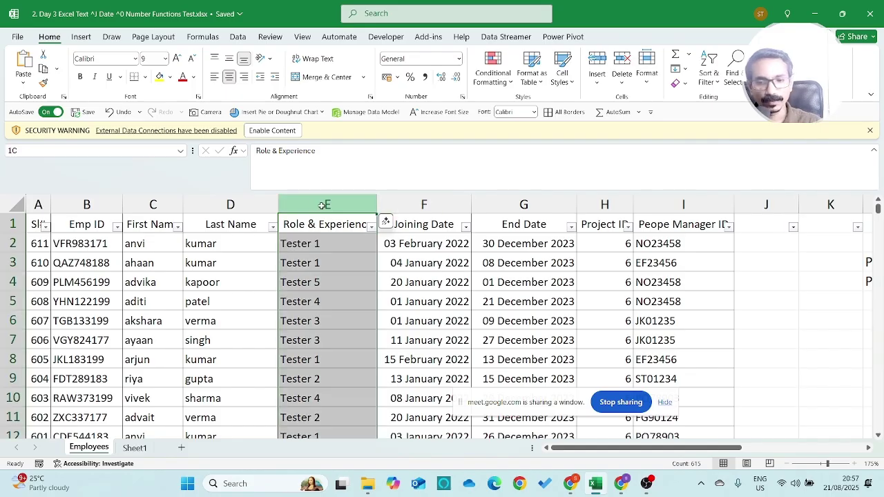
click(284, 132)
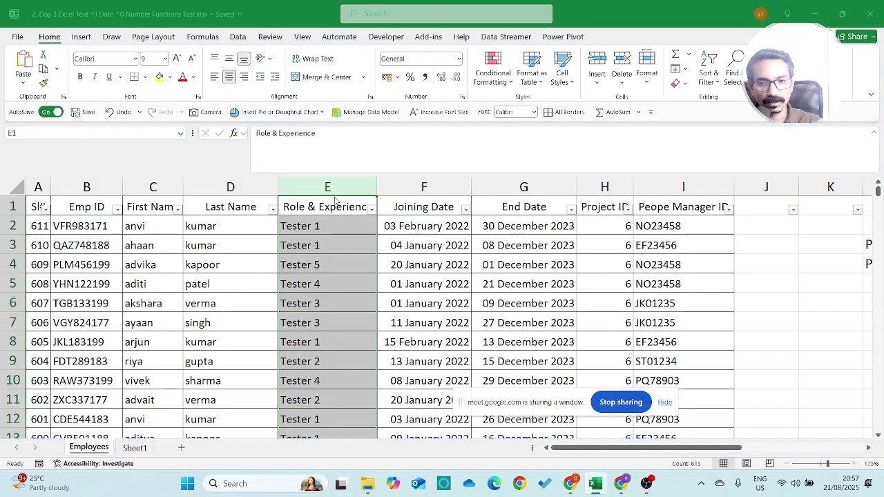
click(489, 273)
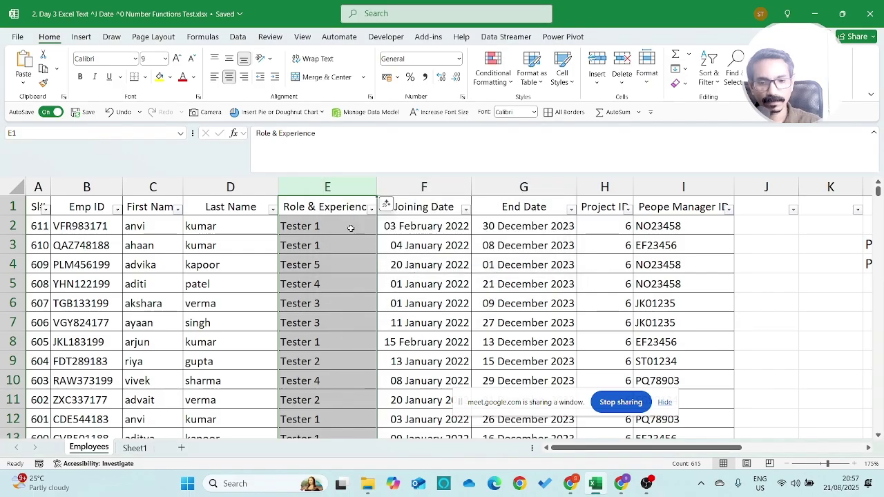
right_click(335, 188)
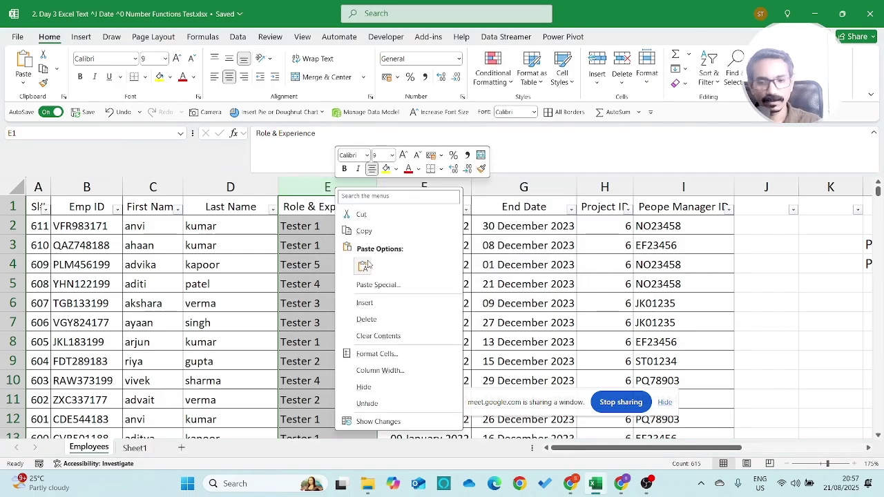
click(364, 302)
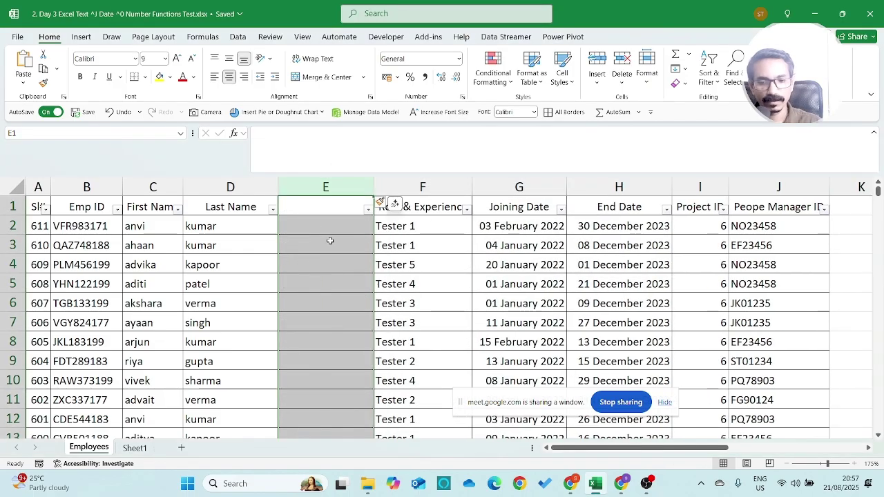
Enter the header Full Name in E1 of the blank column.
click(330, 241)
key(Up)
key(Up)
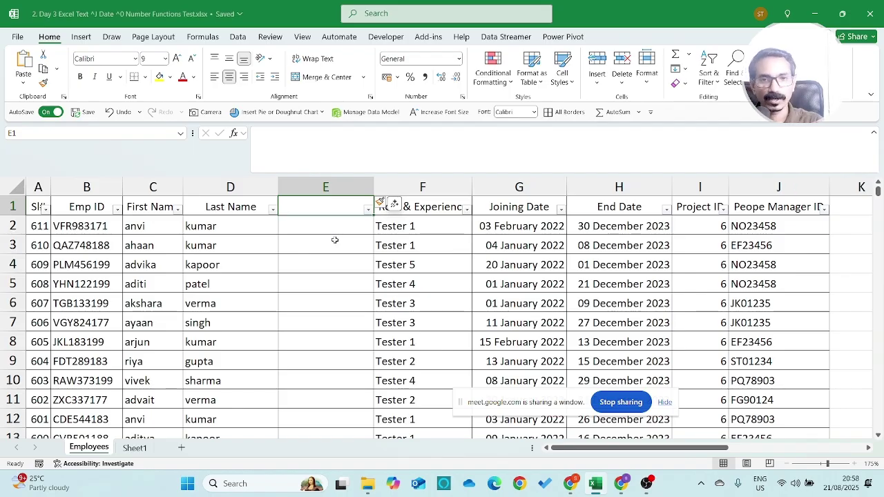
text(Full Name)
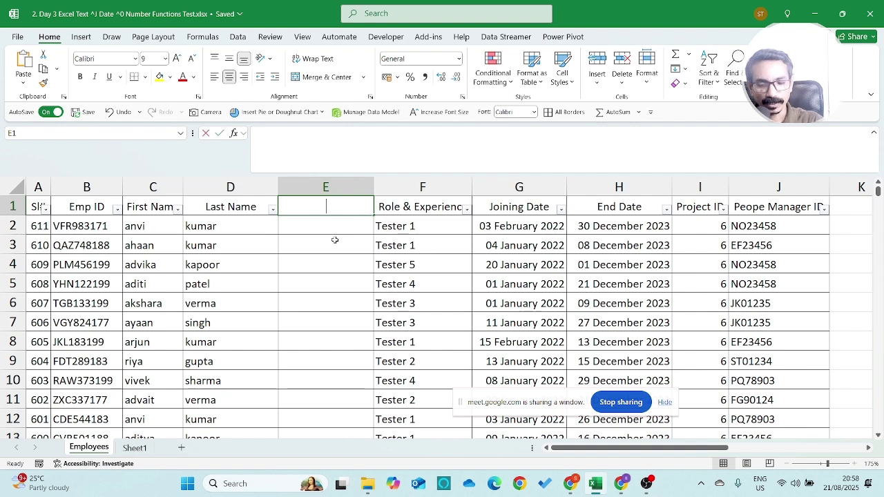
key(Return)
Join the first and last name of the first employee in E2 with the formula =C2&D2.
key(Left)
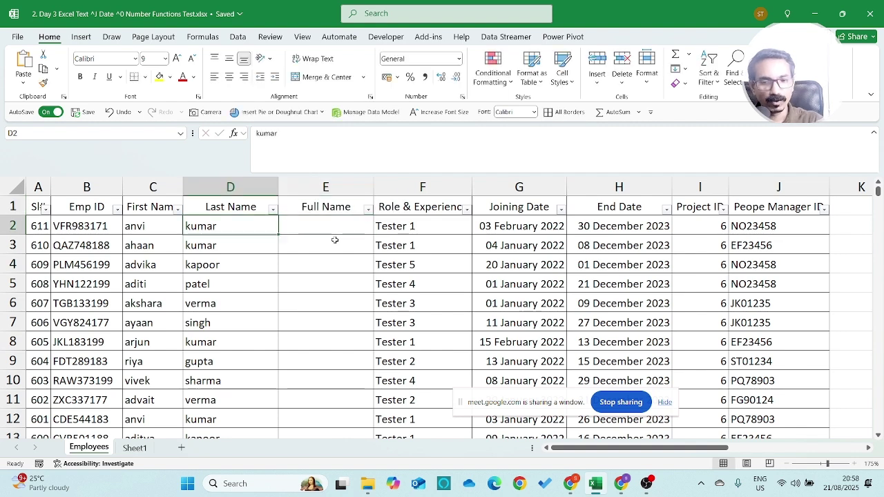
key(Left)
key(shift+Right)
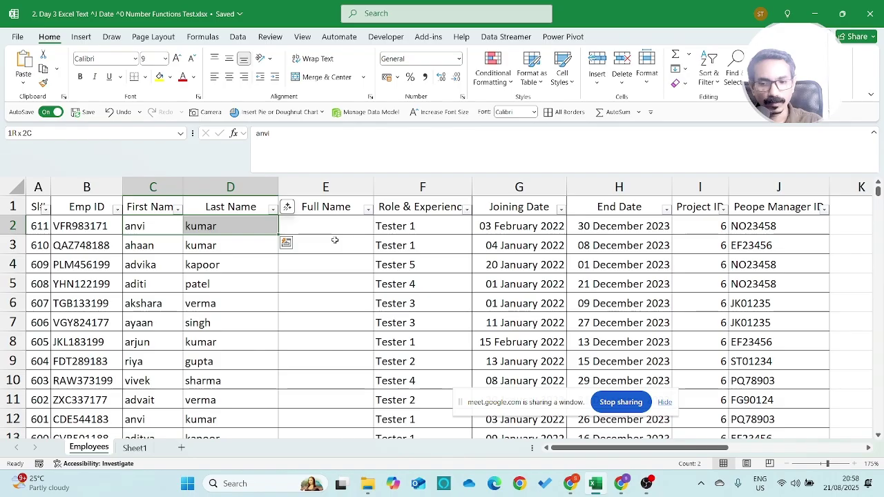
key(Right)
key(Right)
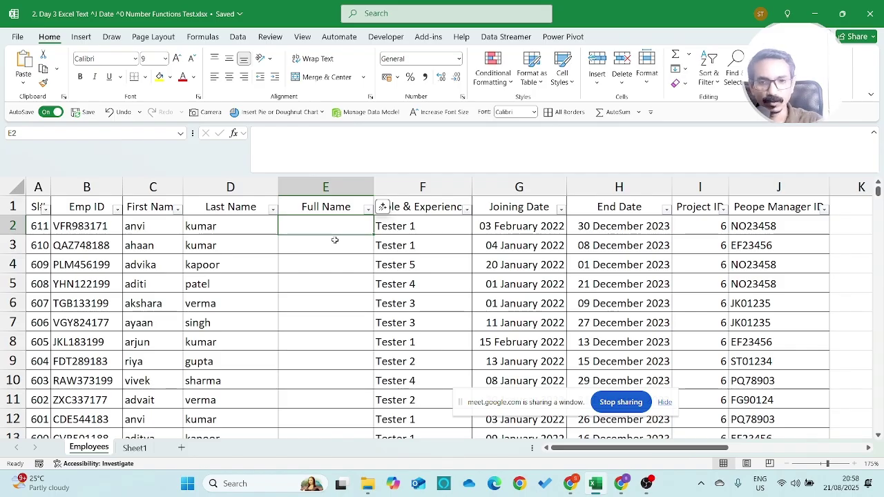
text(=)
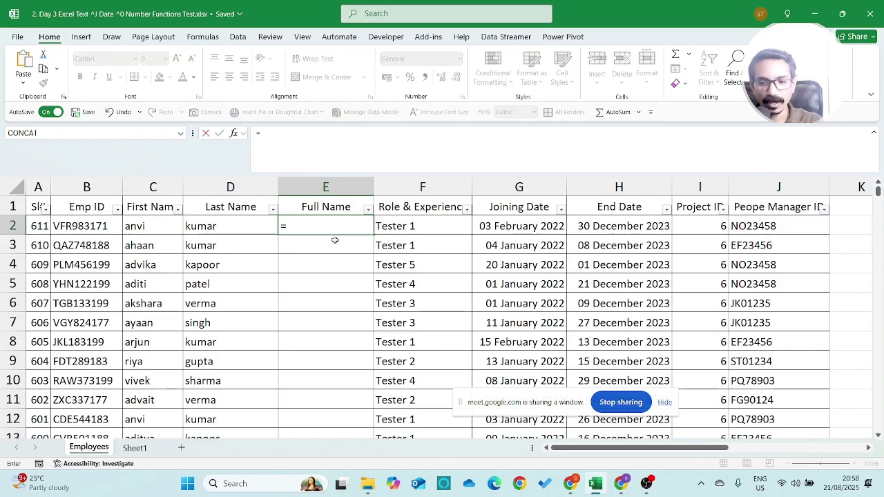
key(Left)
key(Left)
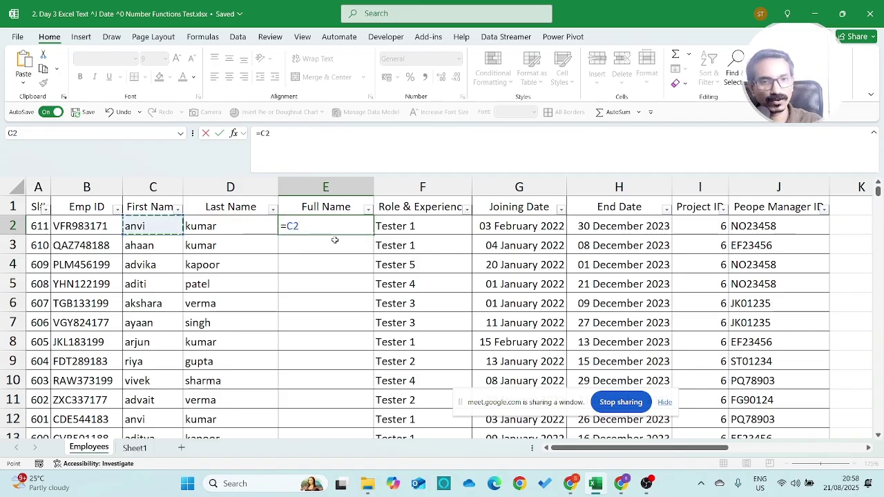
text(&)
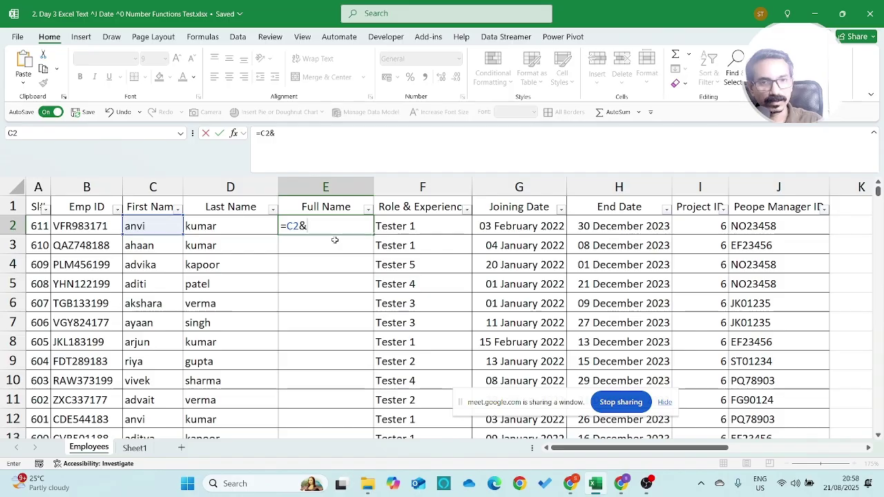
text(D2)
key(ctrl+Return)
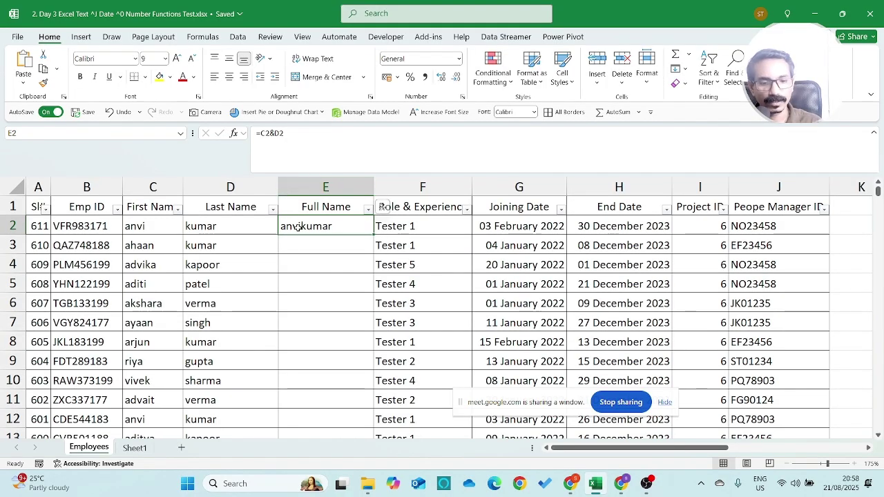
Add a space between the names in E2 with =C2&" "&D2 and fill the formula down the Full Name column.
click(273, 133)
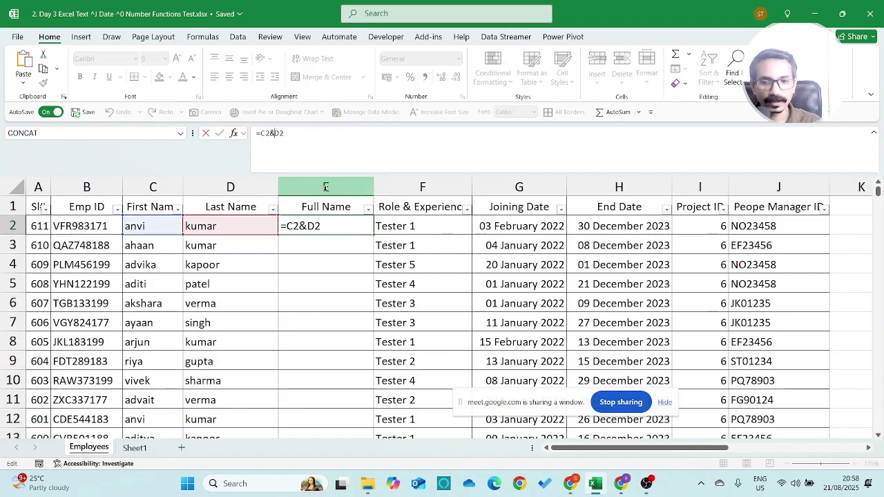
text(" ")
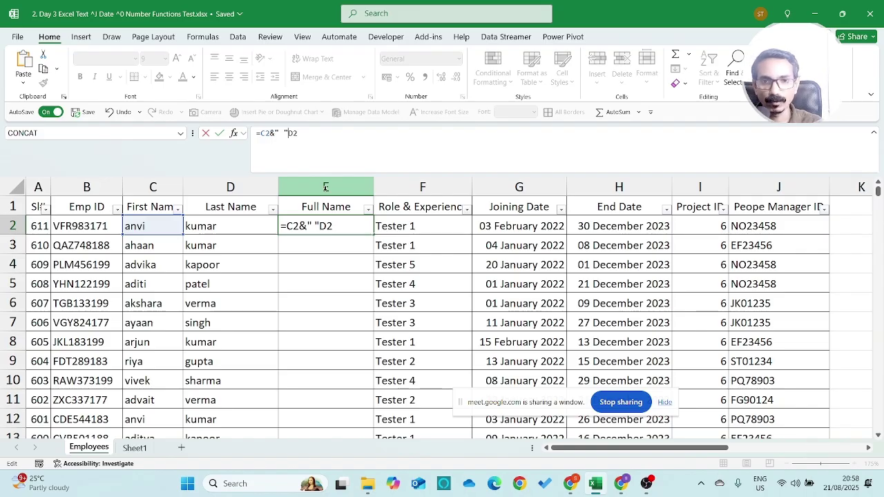
text(&)
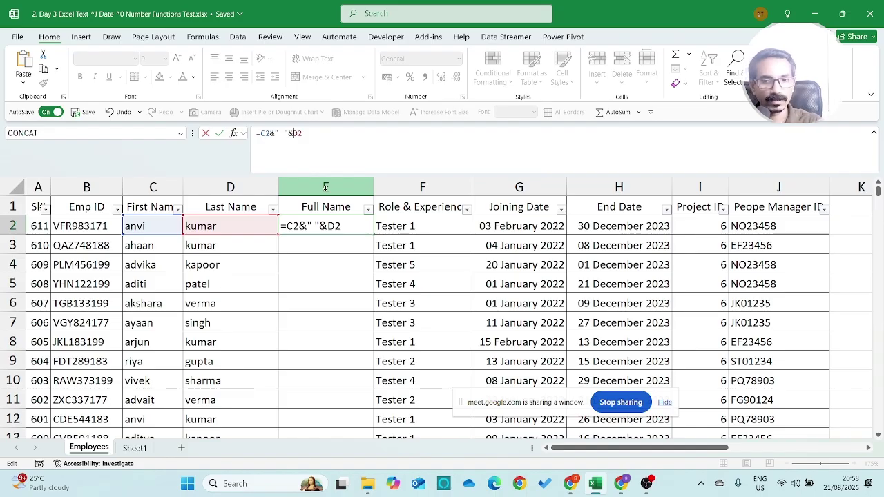
key(Return)
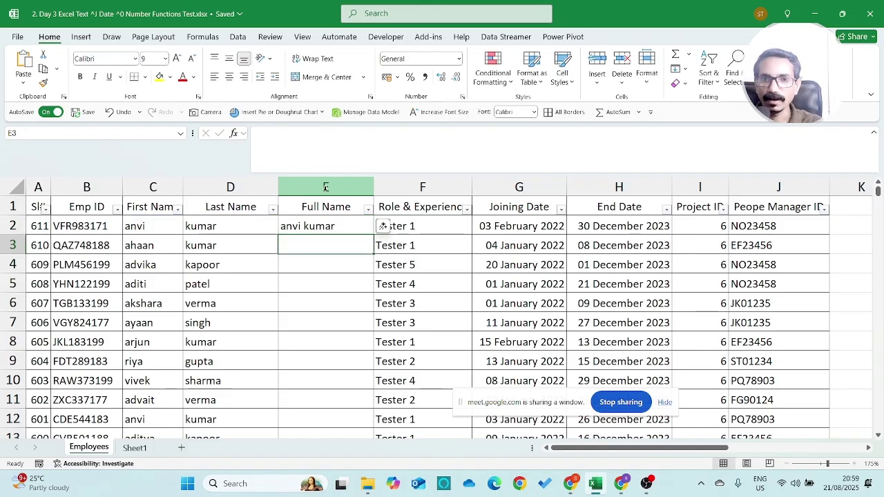
click(361, 229)
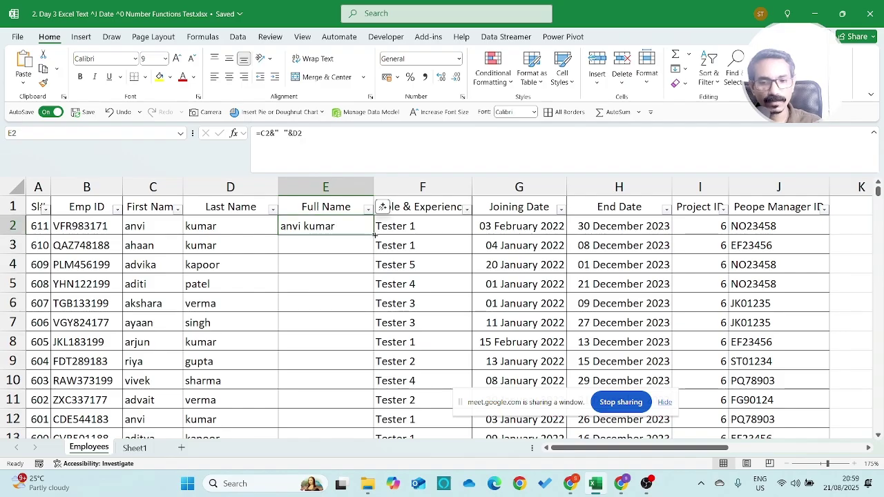
double_click(373, 236)
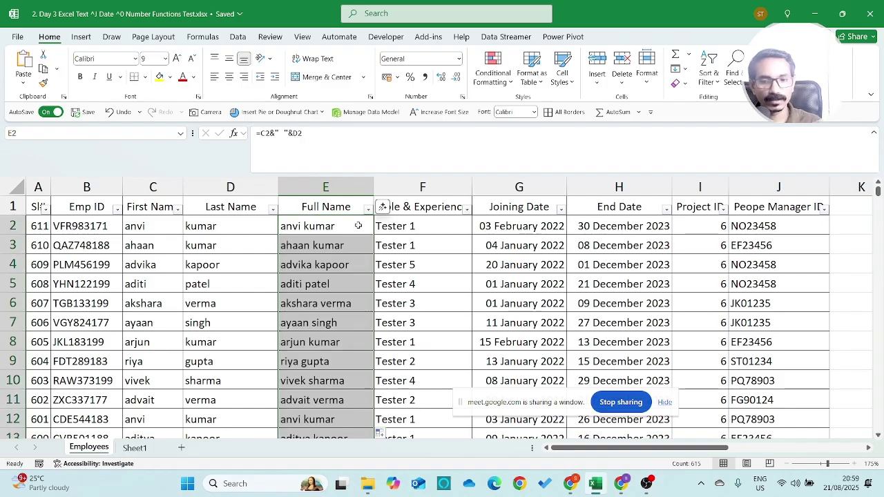
click(352, 224)
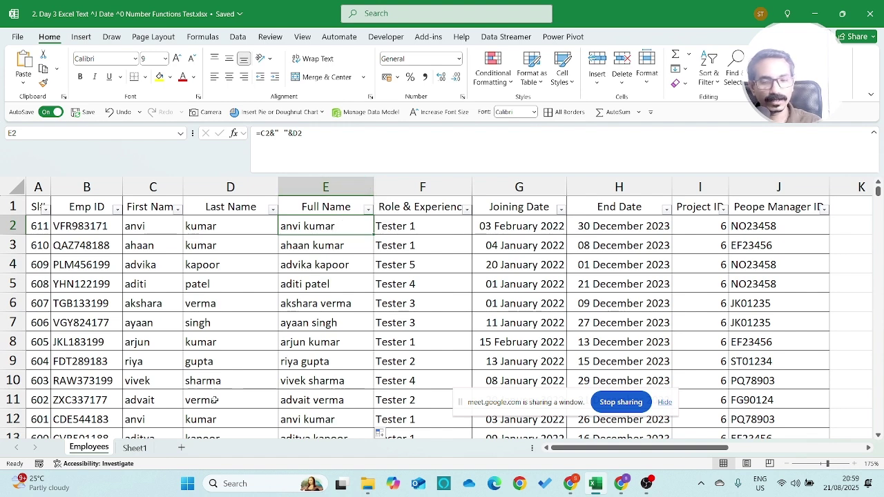
Read the proper case task in D3 of Sheet1 and return to the Employees sheet.
click(135, 448)
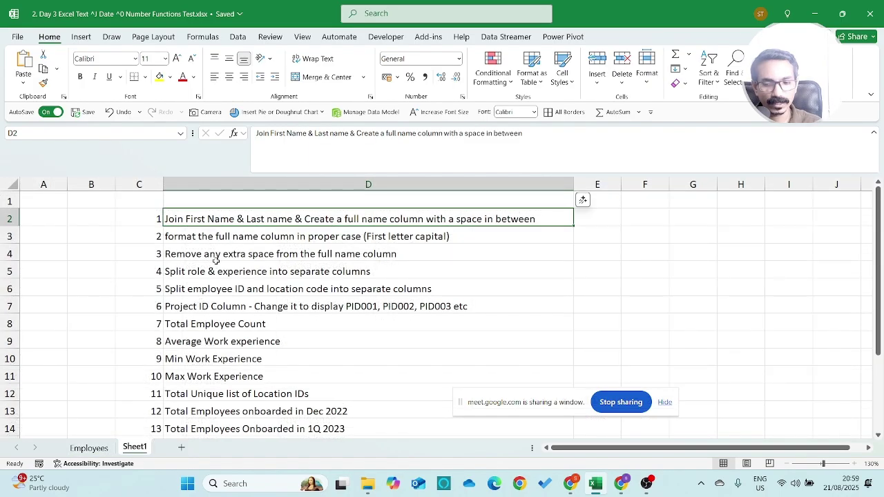
click(224, 238)
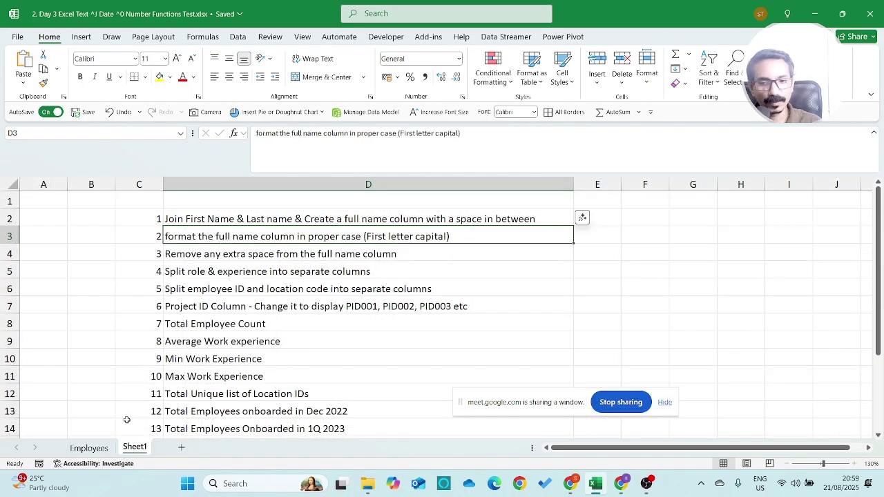
click(89, 448)
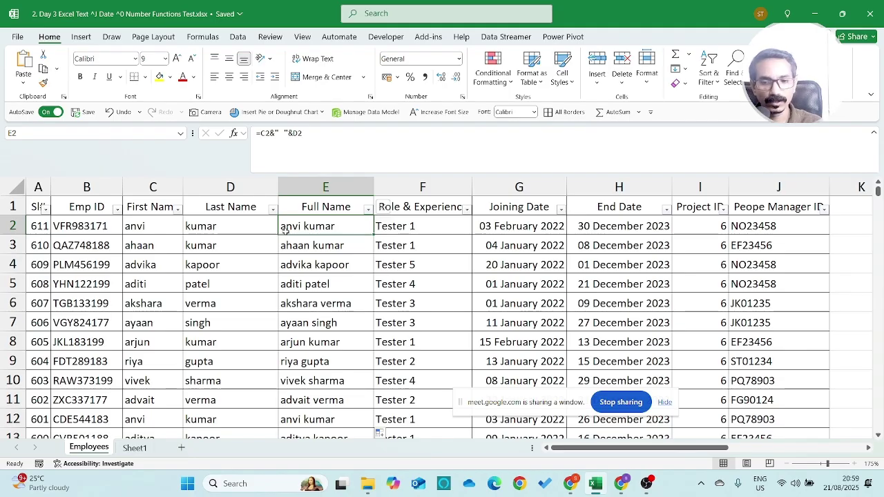
Insert a blank column before Role & Experience and give it the header Proper Case in F1.
key(Right)
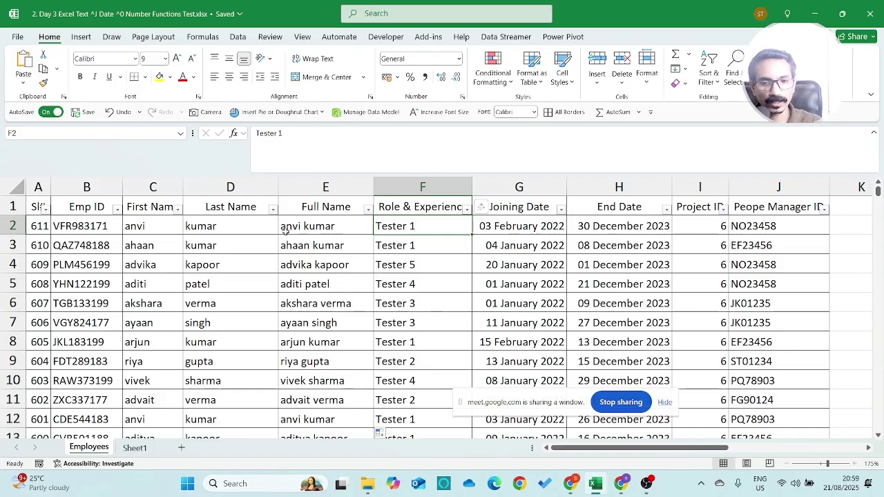
click(406, 190)
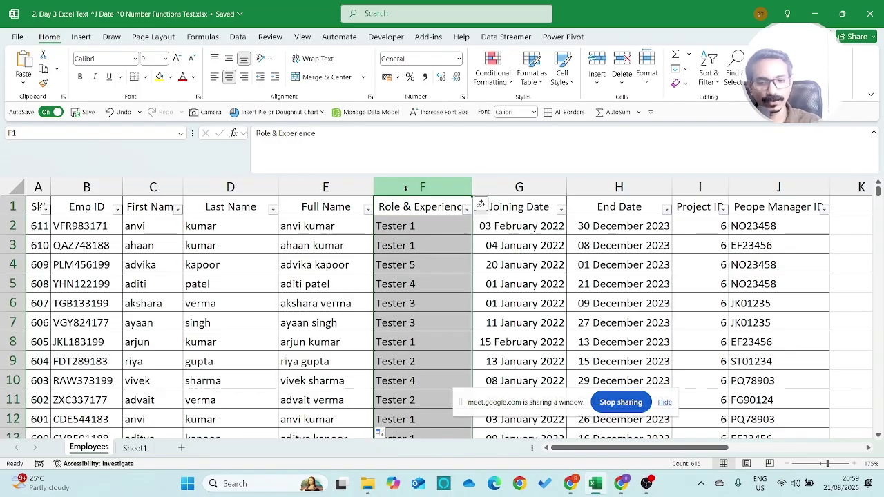
key(ctrl+shift+plus)
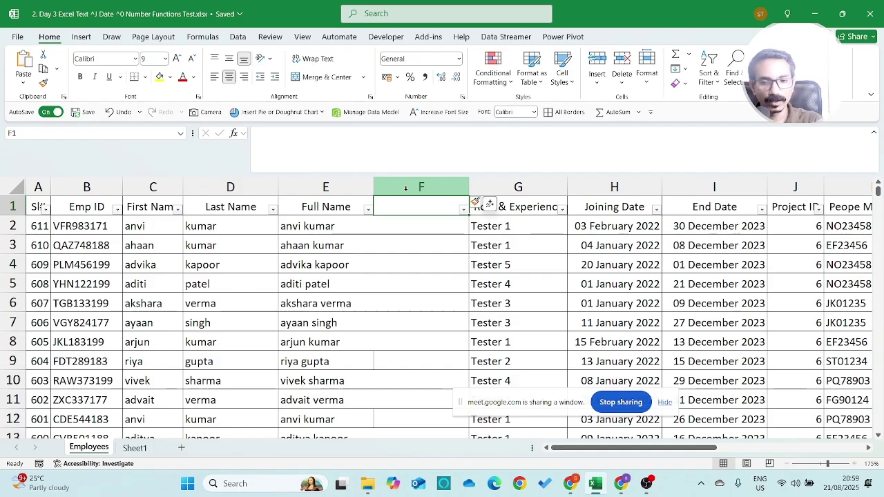
text(Proper Case)
key(Return)
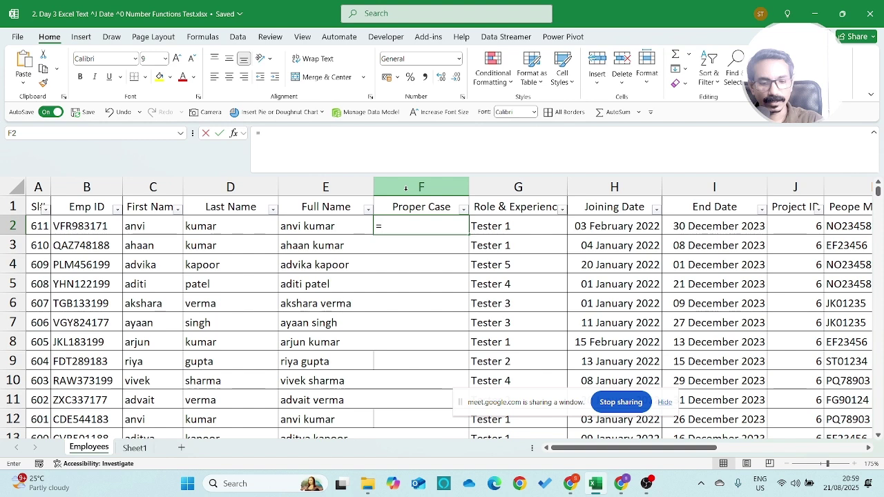
Convert the full name to proper case in F2 with =PROPER(E2) and fill the formula down the Proper Case column.
text(=PROPER)
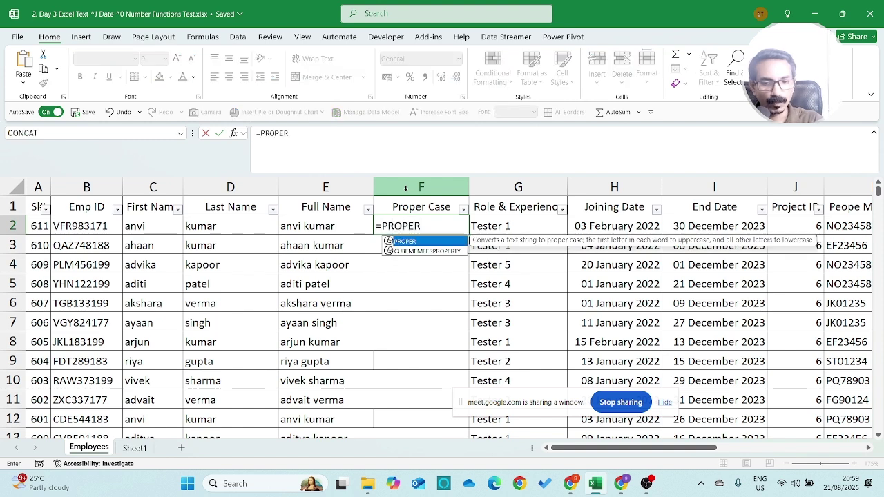
text(()
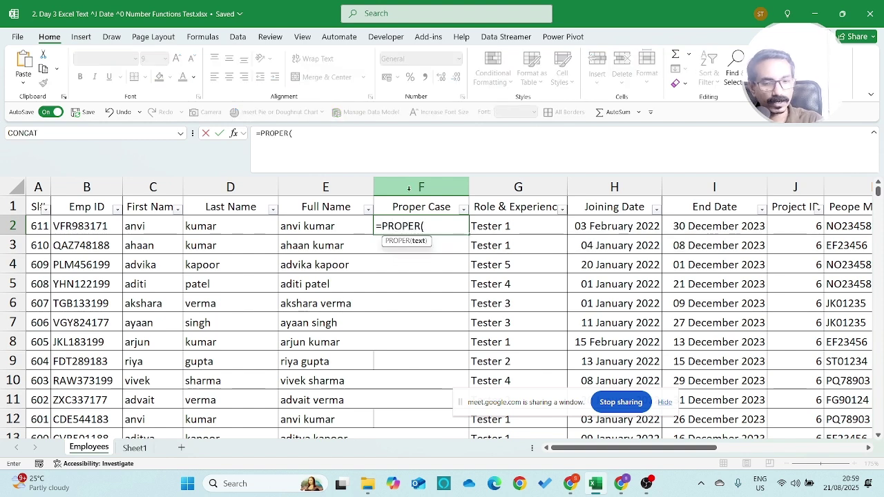
key(Left)
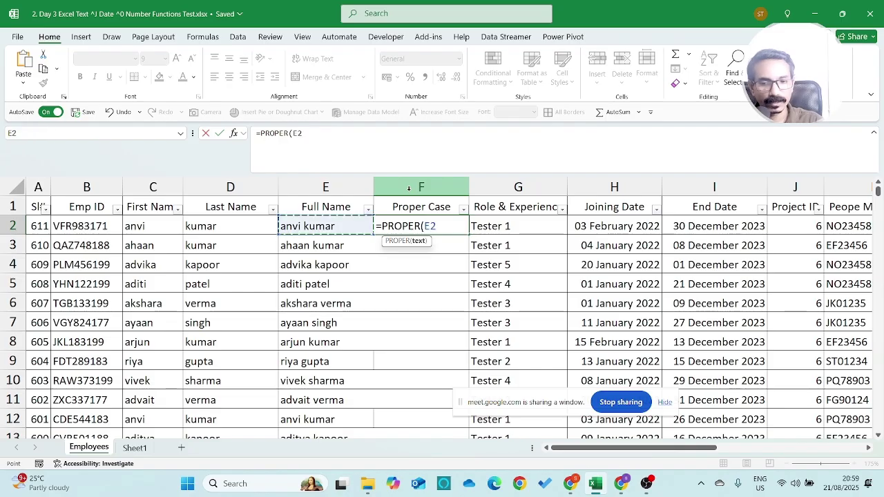
text())
key(Return)
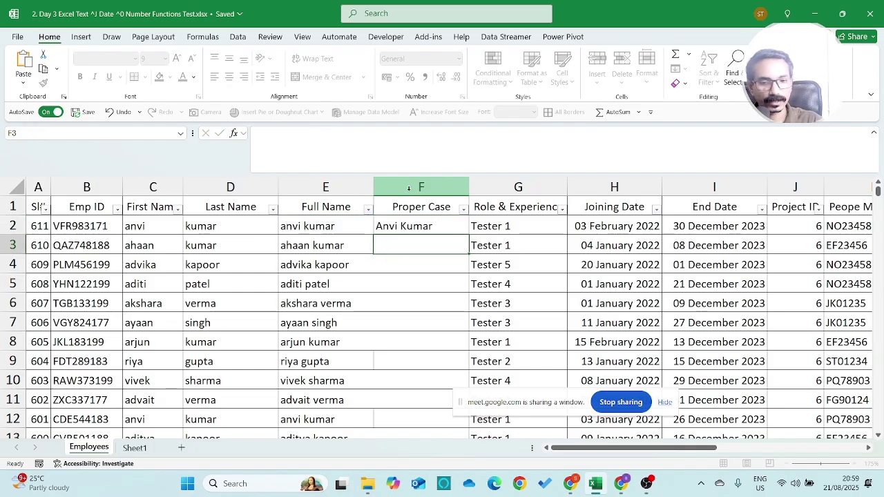
key(Up)
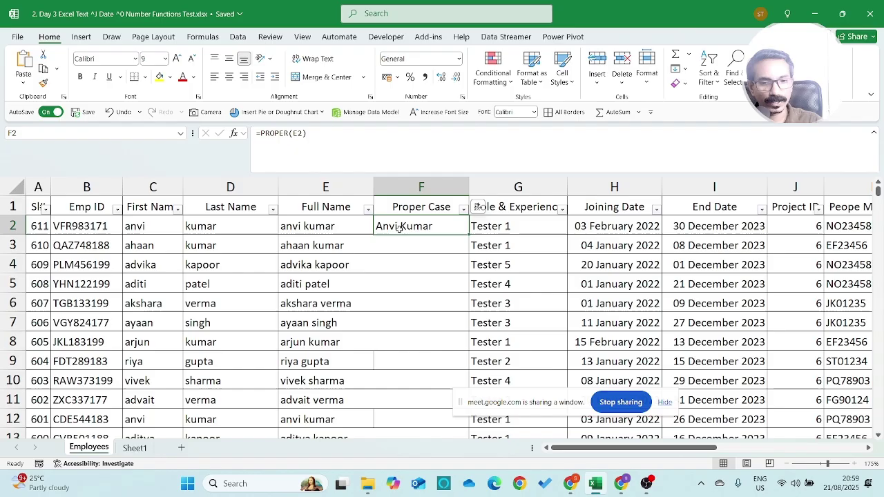
double_click(469, 234)
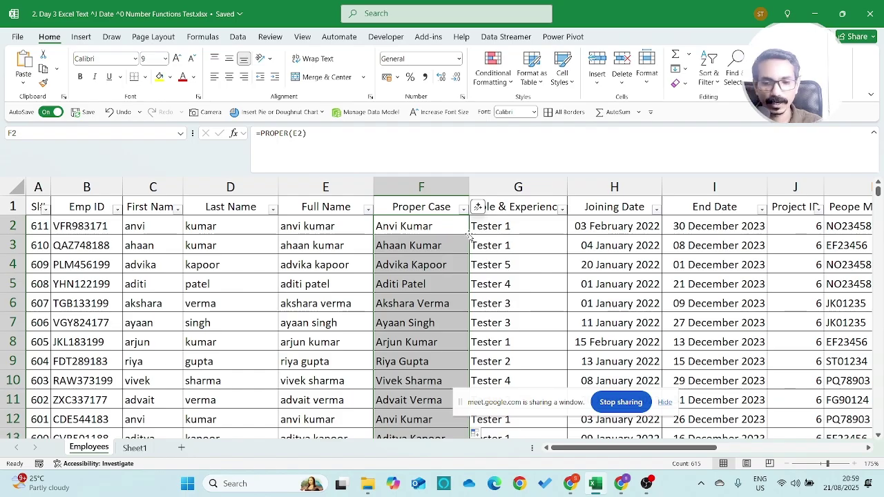
key(Up)
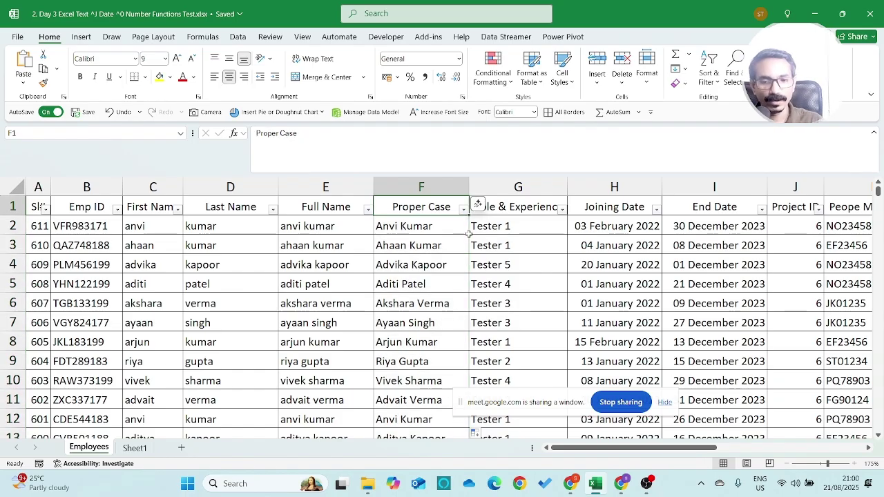
Try deleting the Full Name column that the Proper Case formulas refer to, and undo the deletion.
key(Down)
key(Up)
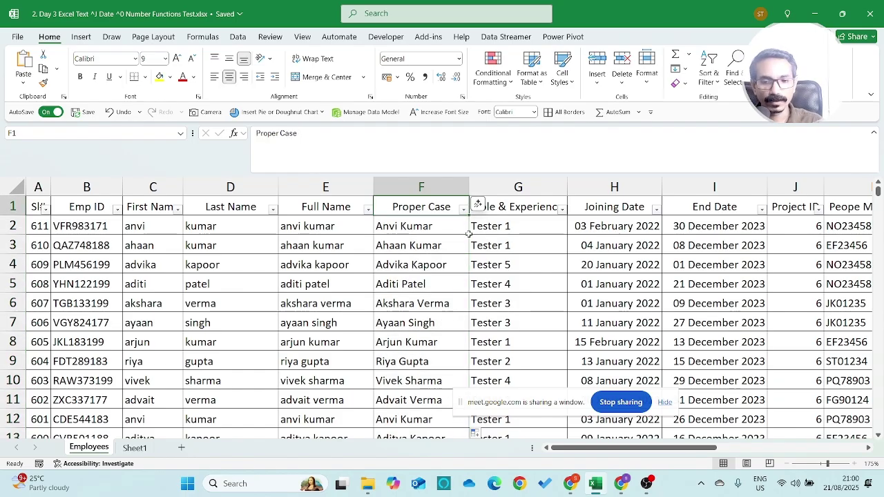
click(321, 187)
click(408, 181)
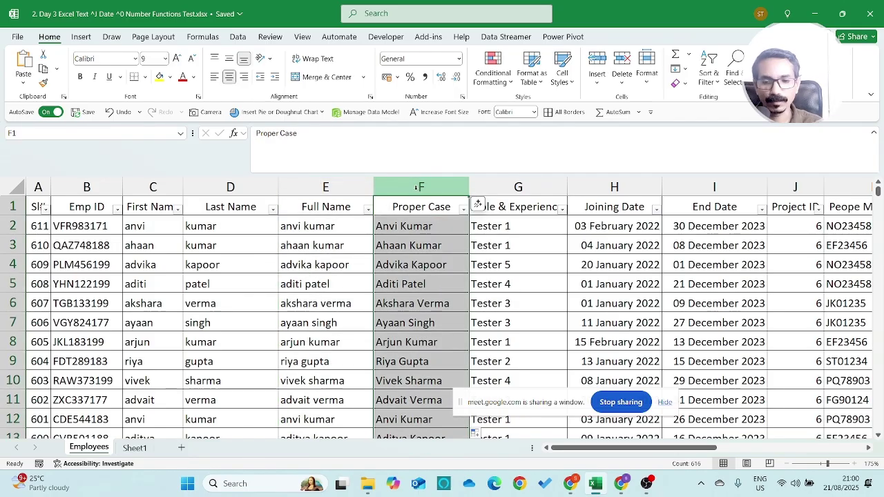
click(337, 187)
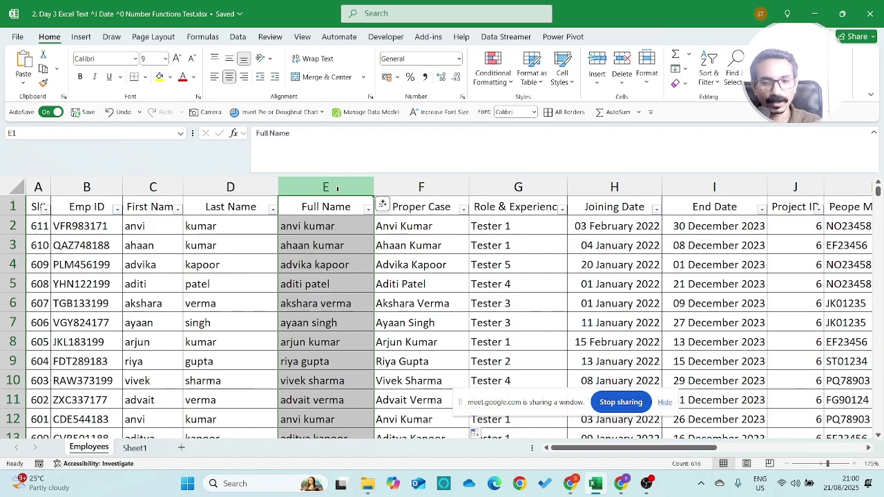
right_click(328, 187)
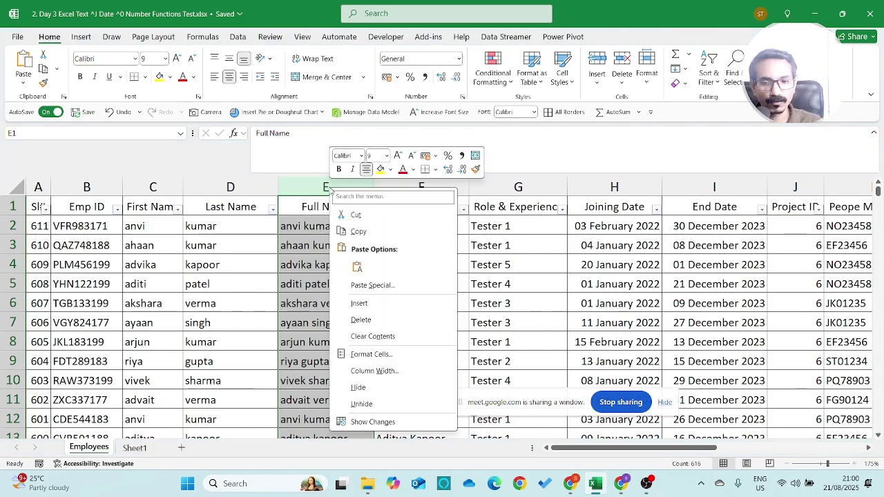
click(369, 319)
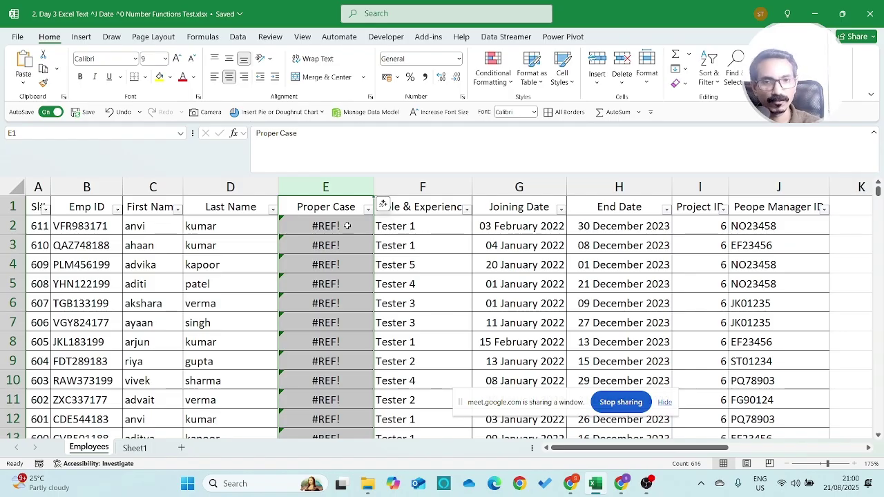
key(ctrl+z)
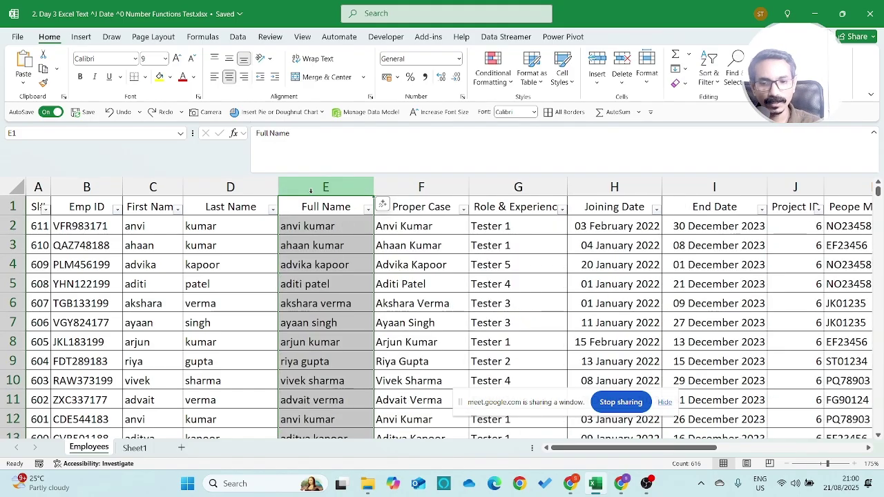
Copy the Proper Case results from F2 down, paste them as values over the Full Name column from E2, and undo the paste.
click(397, 228)
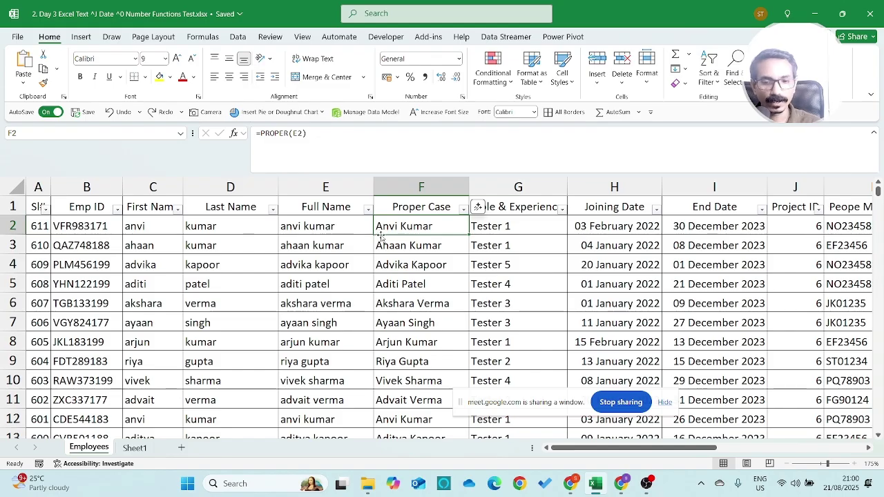
key(ctrl+shift+Down)
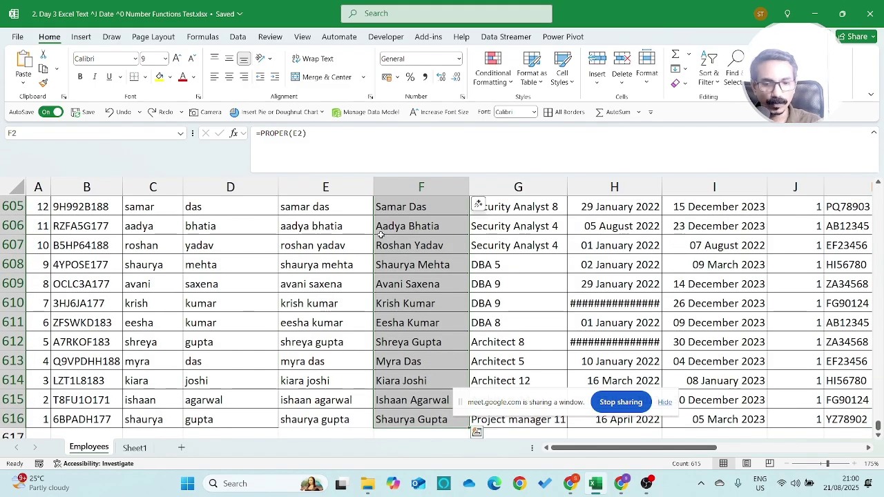
key(ctrl+c)
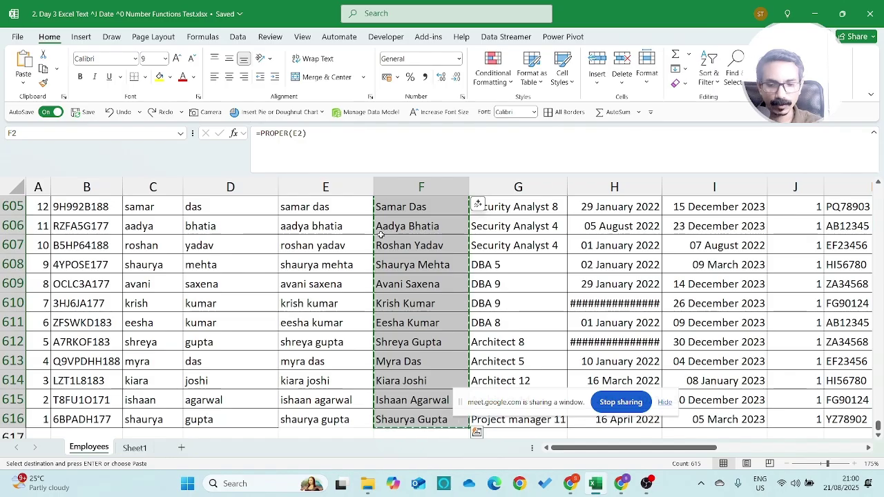
key(ctrl+Up)
key(Down)
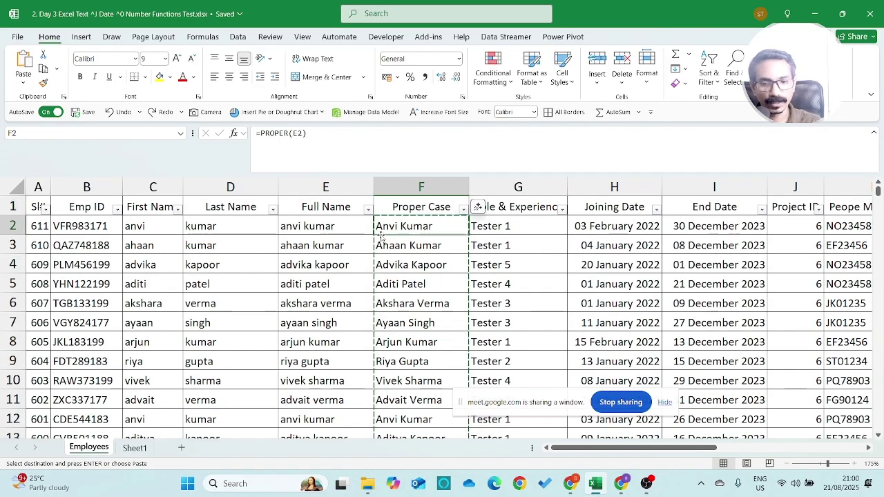
key(Left)
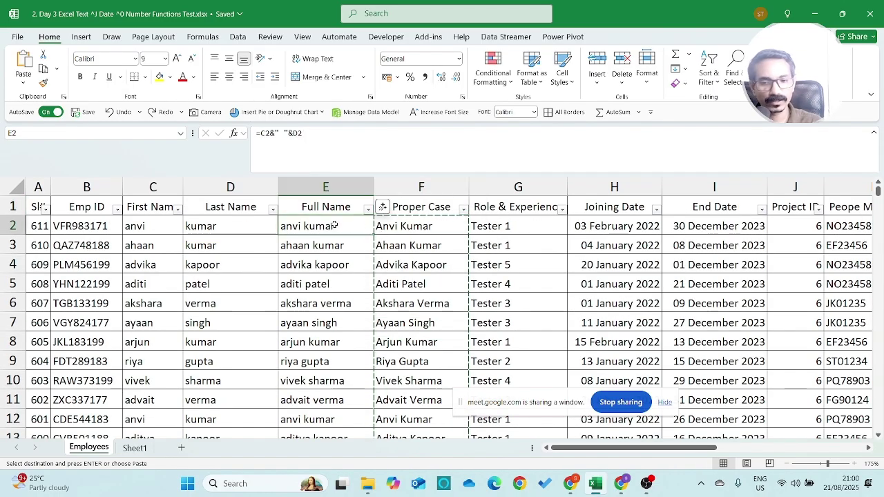
right_click(334, 226)
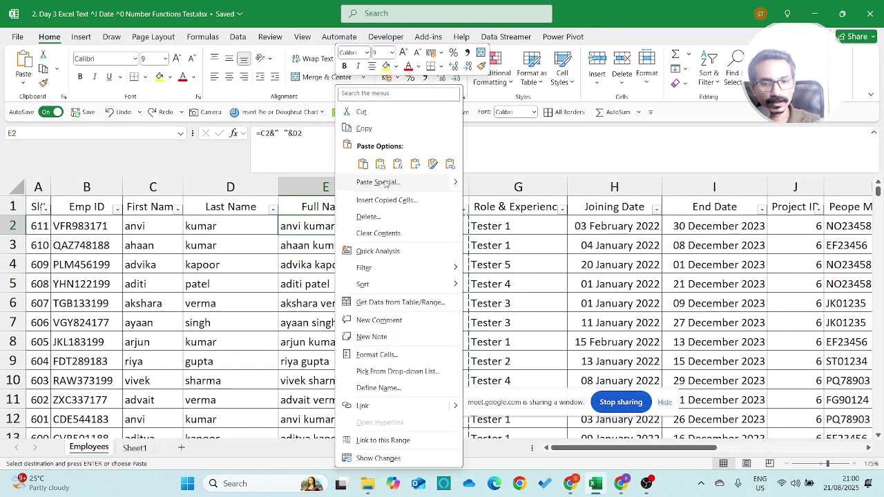
click(385, 184)
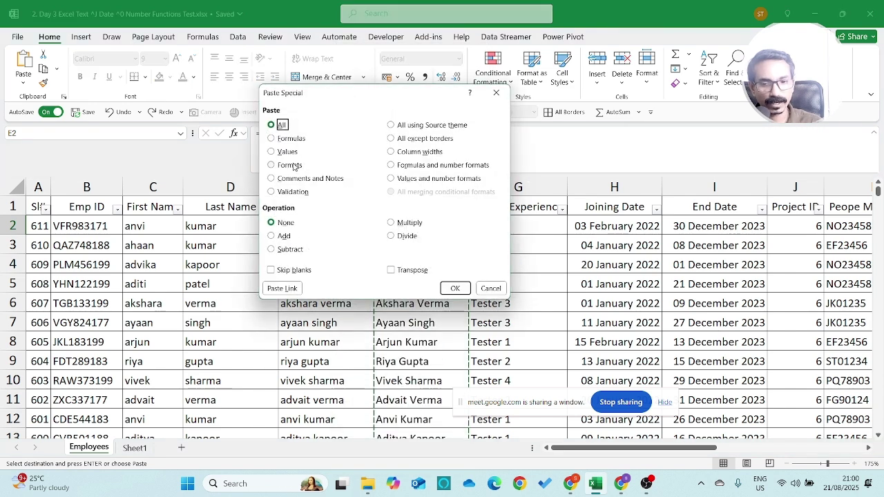
click(291, 154)
click(452, 289)
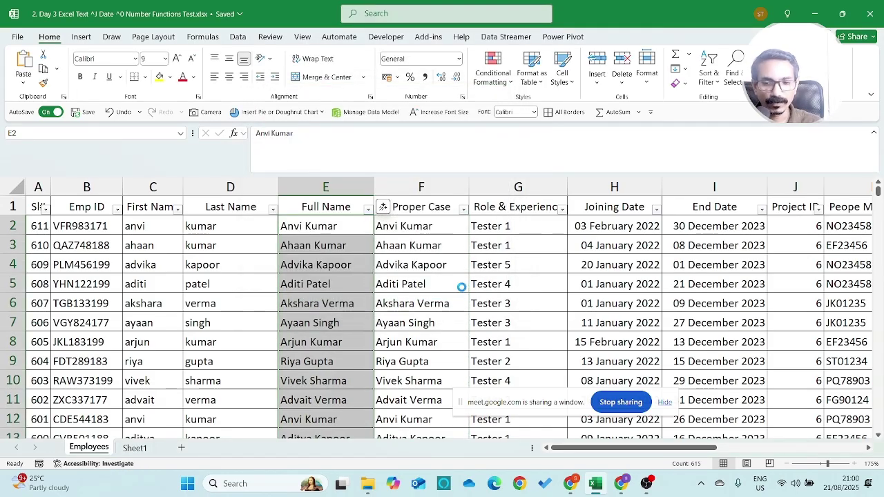
key(ctrl+z)
key(Escape)
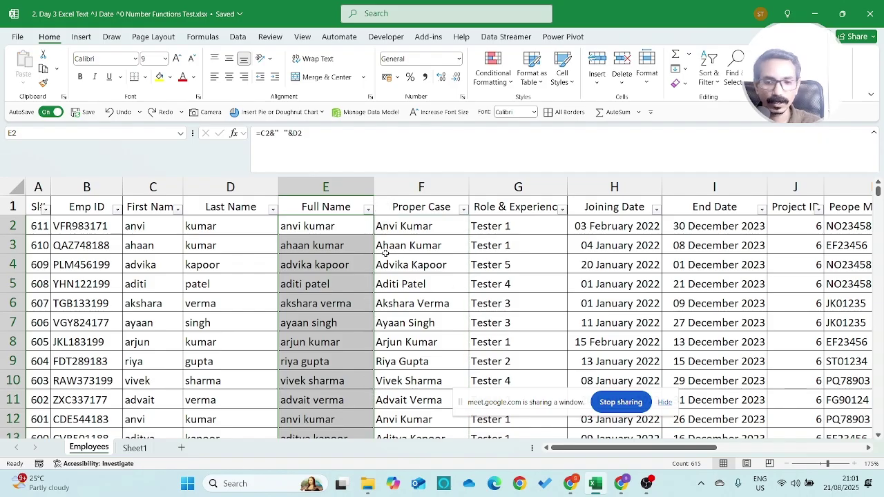
Wrap the name join C2&" "&D2 in E2 in a proper-case function.
click(403, 232)
click(348, 231)
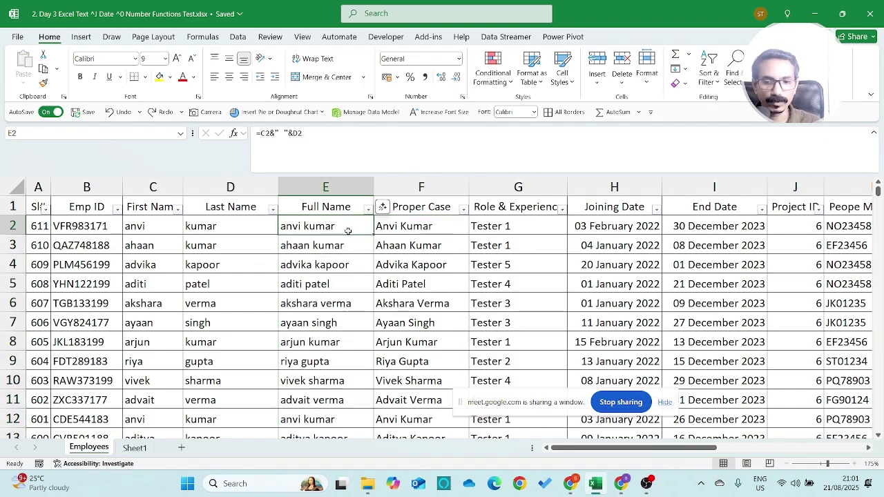
drag(261, 132, 317, 139)
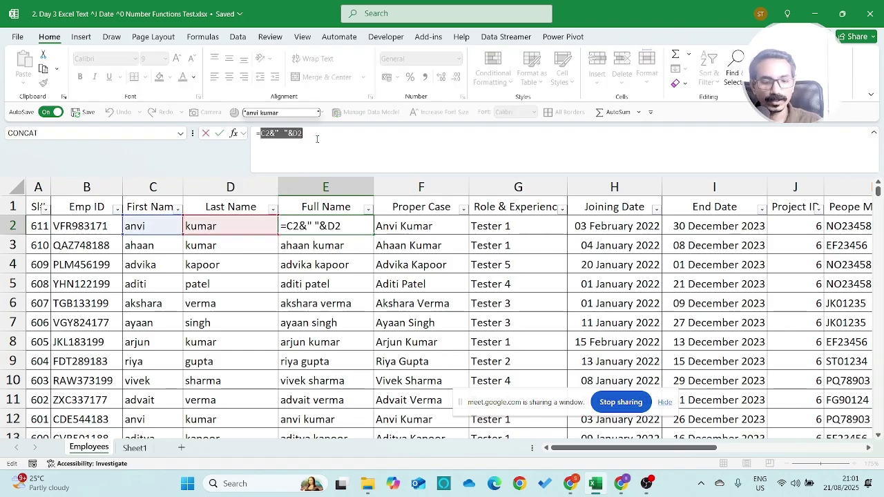
click(317, 139)
text(PROPPER)
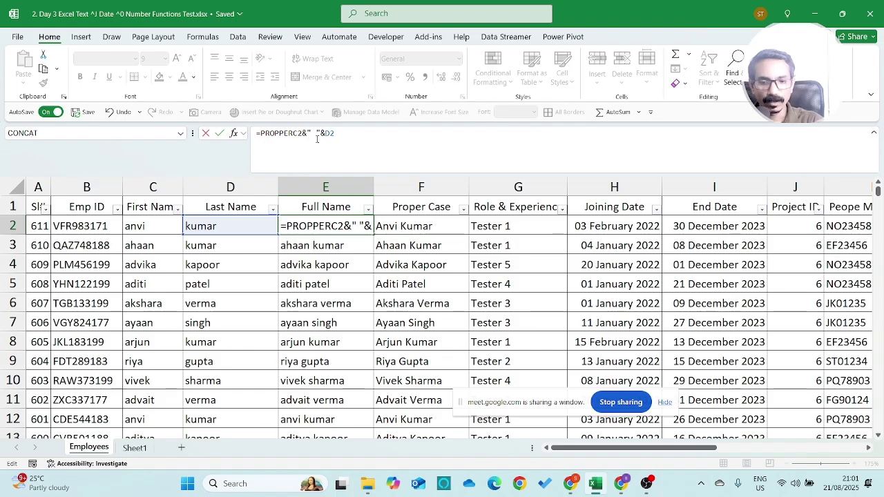
text(()
click(379, 134)
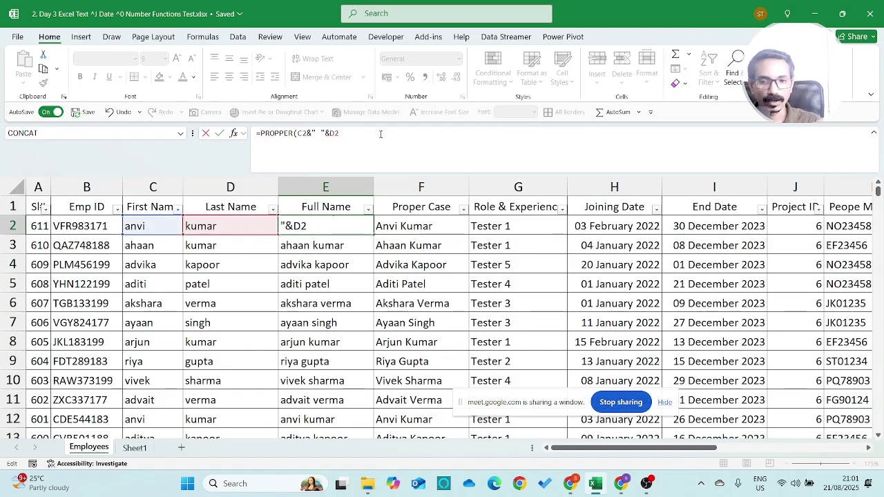
key(Return)
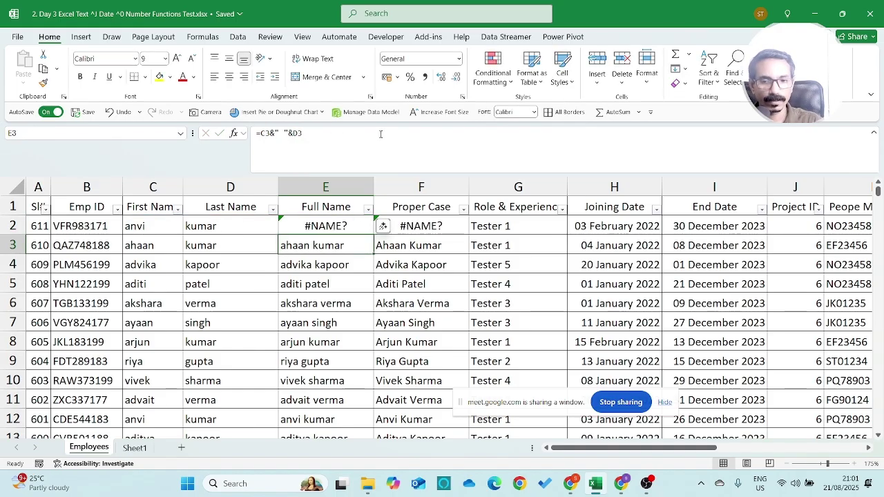
Correct the function name in E2 so the formula reads =PROPER(C2&" "&D2).
key(Up)
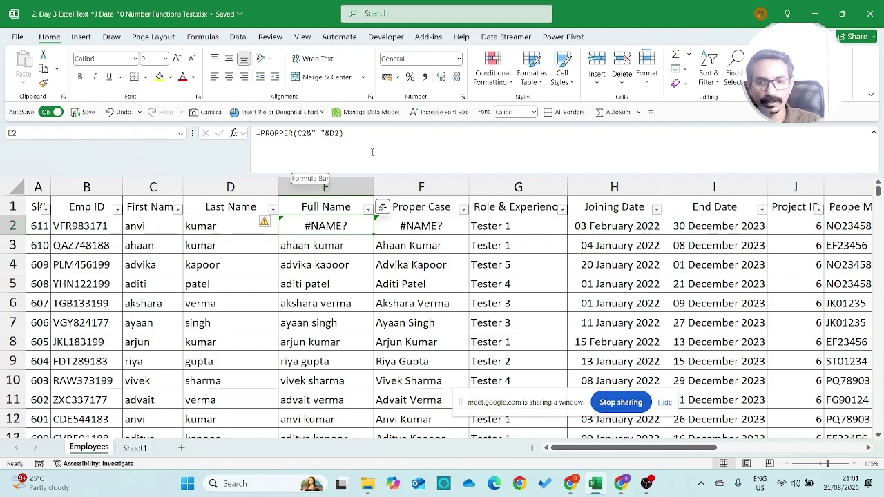
double_click(289, 228)
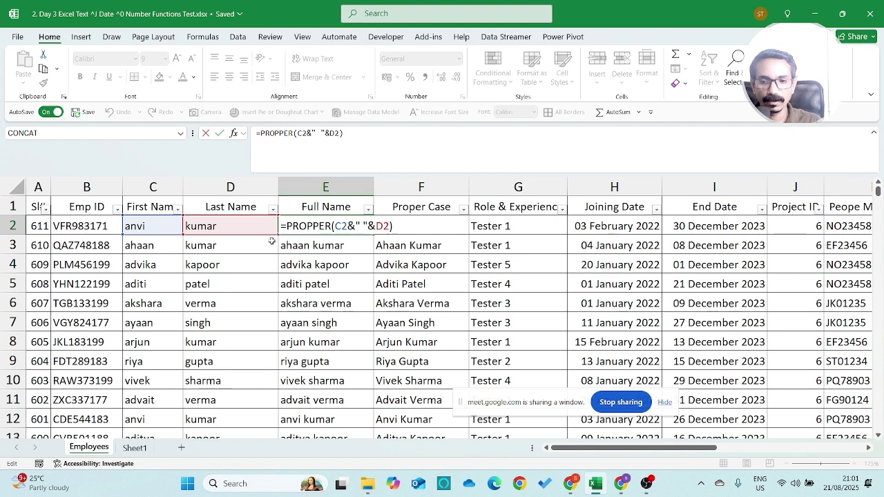
click(319, 227)
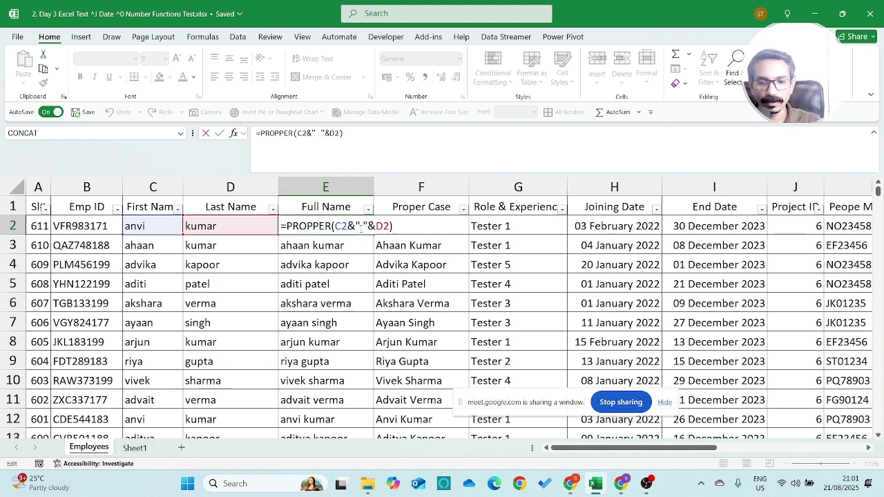
key(BackSpace)
key(ctrl+Return)
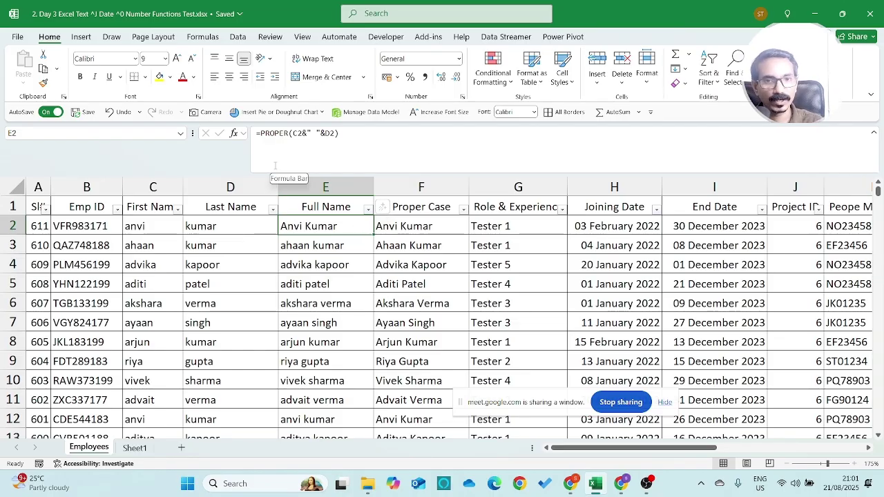
Examine the PROPER function and its nested name join in the E2 formula, leaving the formula unedited.
drag(260, 133, 284, 134)
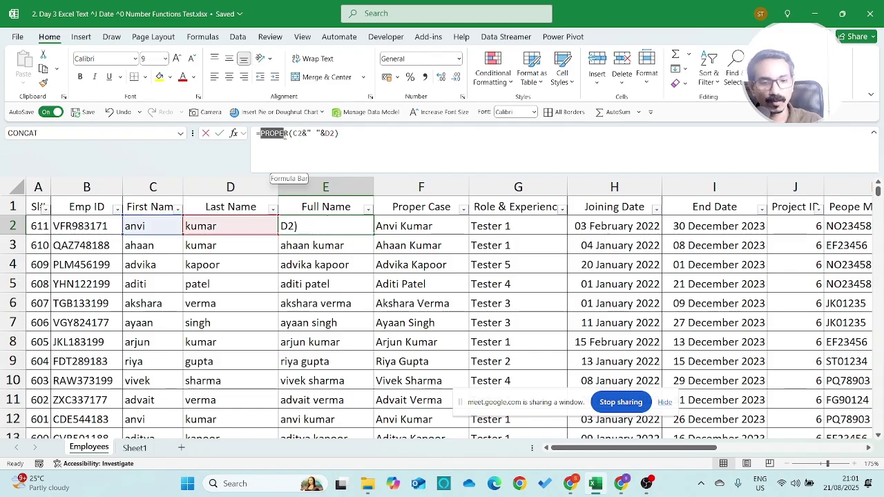
key(Escape)
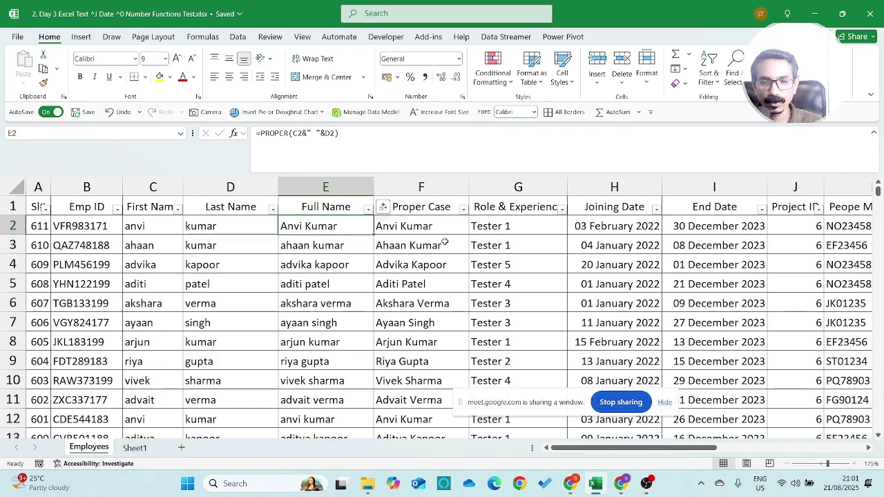
click(351, 132)
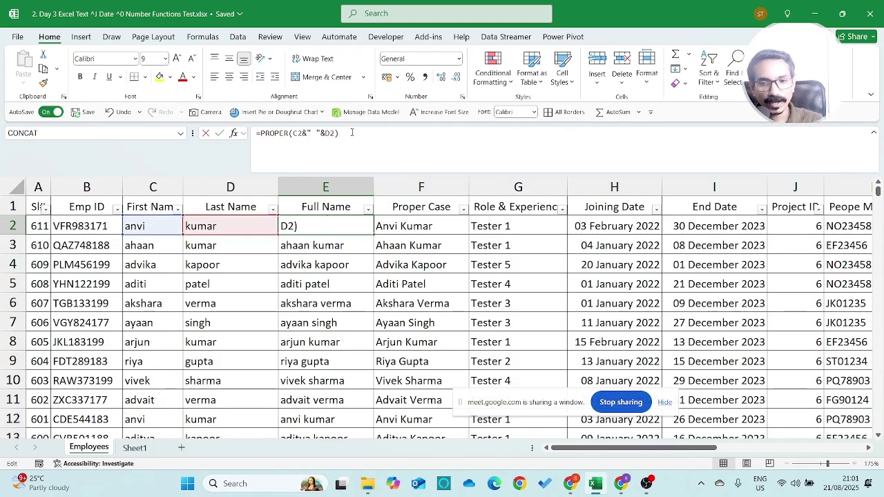
key(Escape)
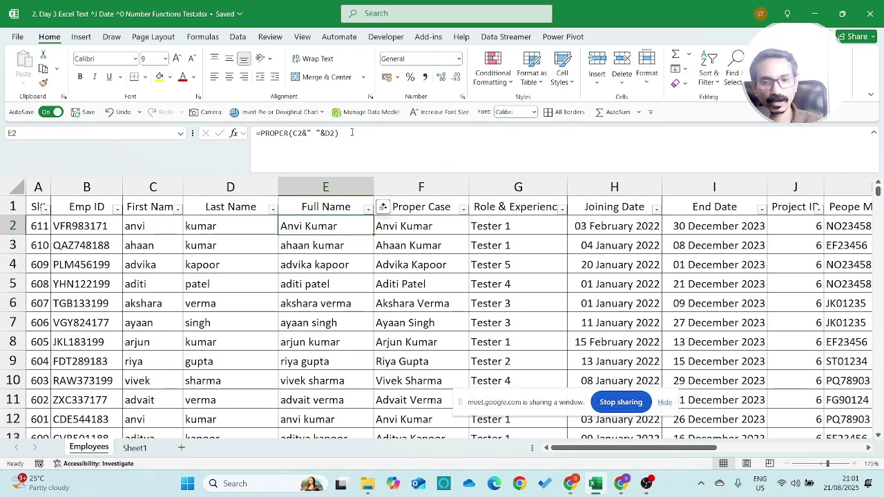
click(352, 132)
drag(351, 132, 289, 136)
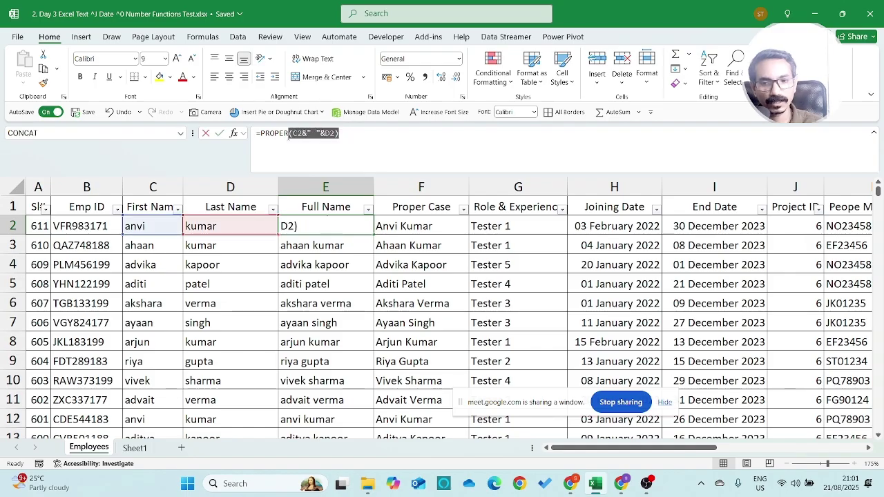
key(Escape)
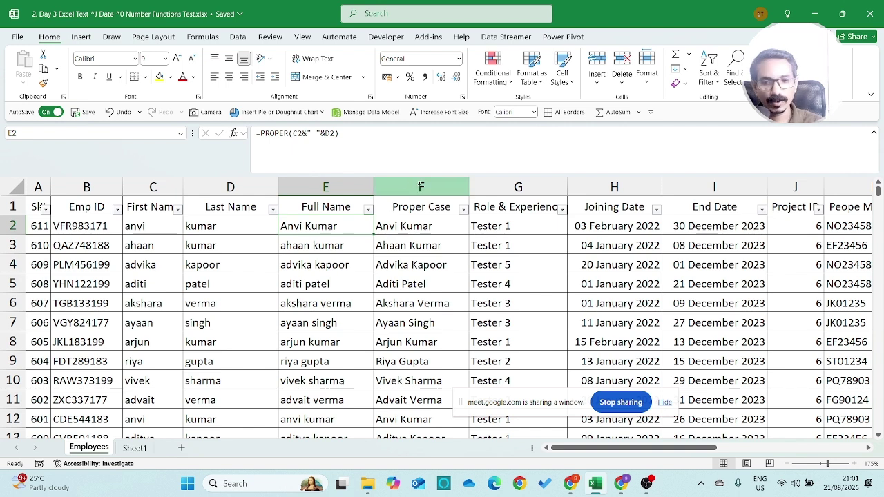
Delete the Proper Case column from the Employees sheet.
click(420, 184)
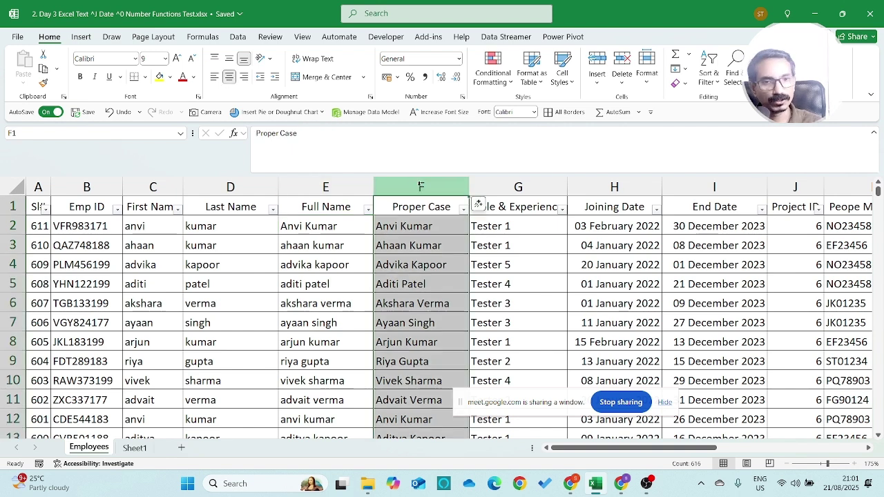
right_click(421, 186)
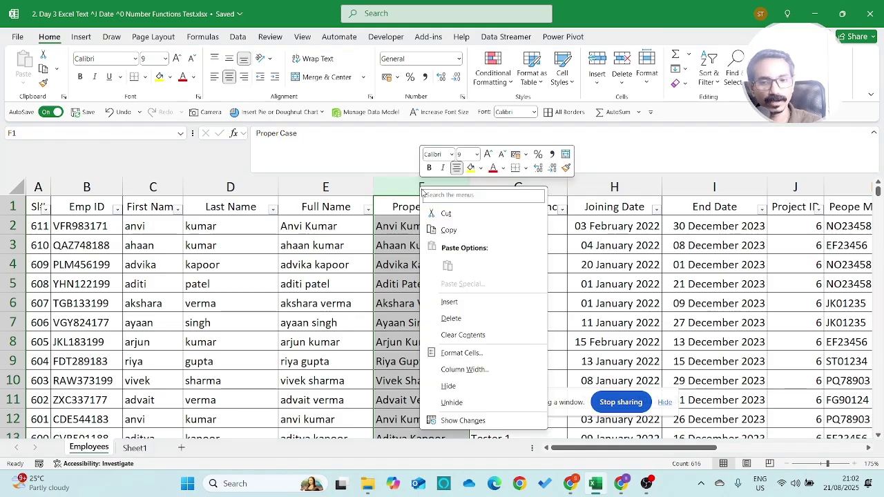
click(449, 320)
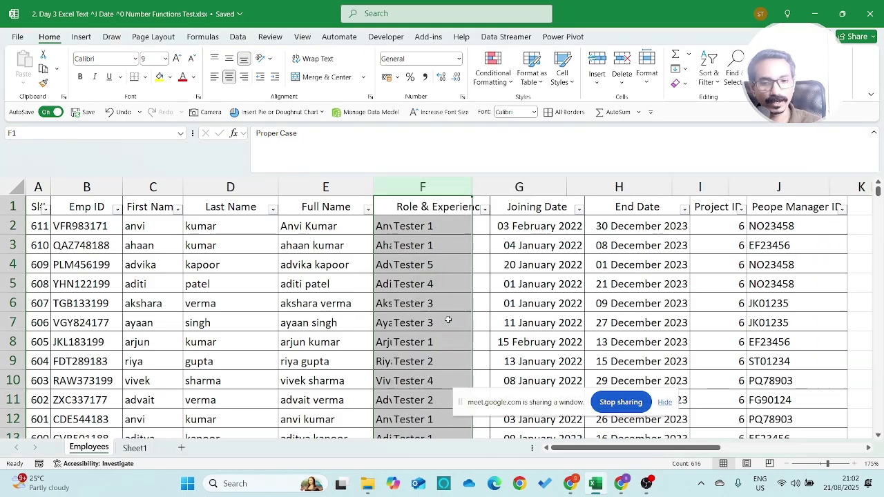
Auto-fit the Full Name column's width and open Sheet1 to read the next task about removing extra spaces.
click(352, 230)
double_click(372, 178)
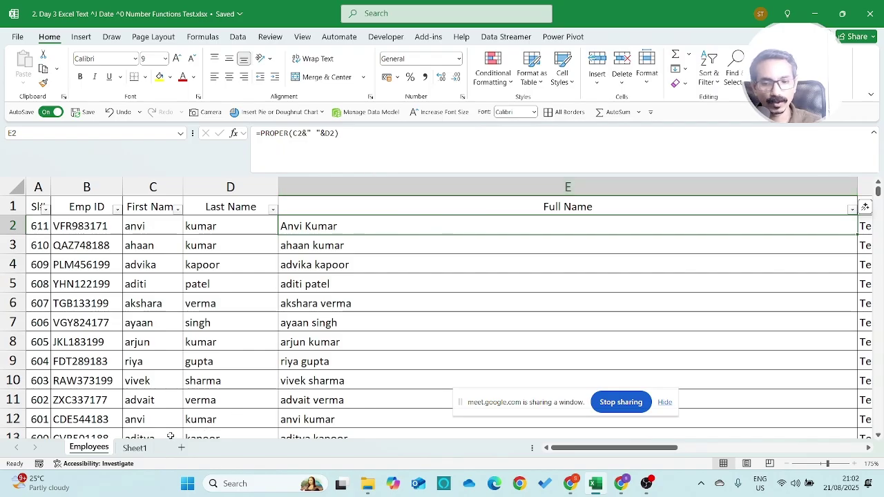
click(138, 448)
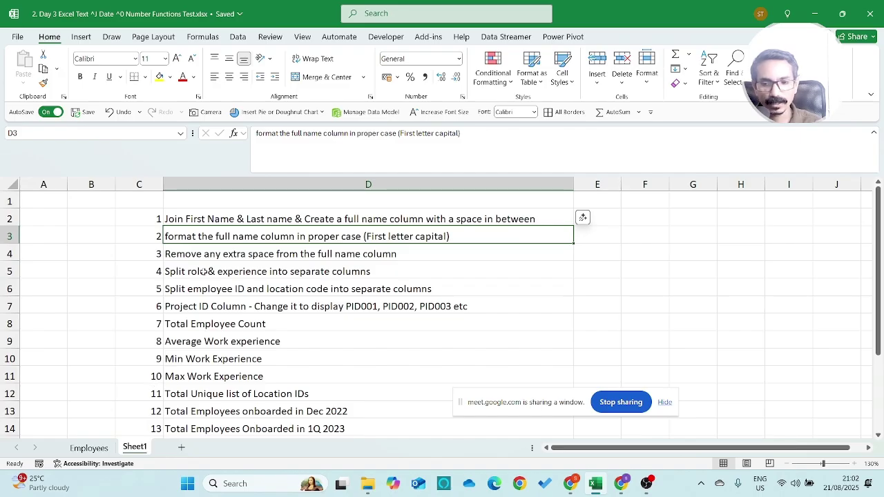
Return to the Employees sheet and insert an empty column between Full Name and Role & Experience.
key(Down)
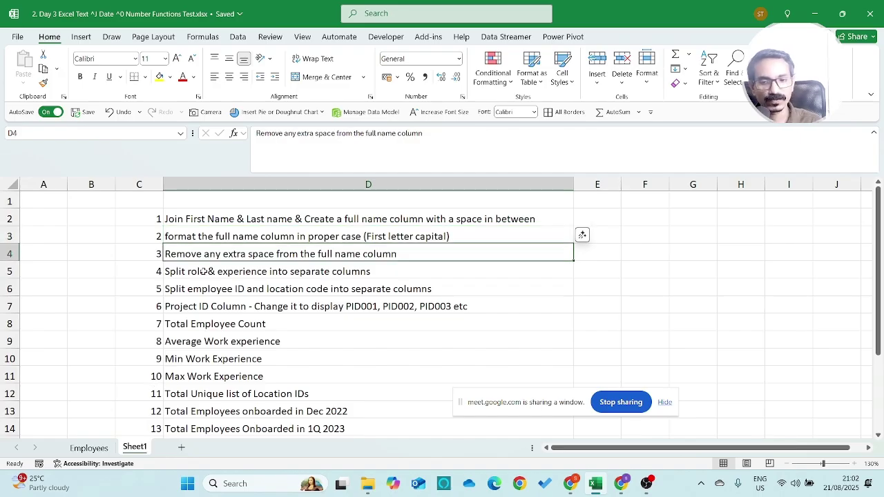
click(88, 448)
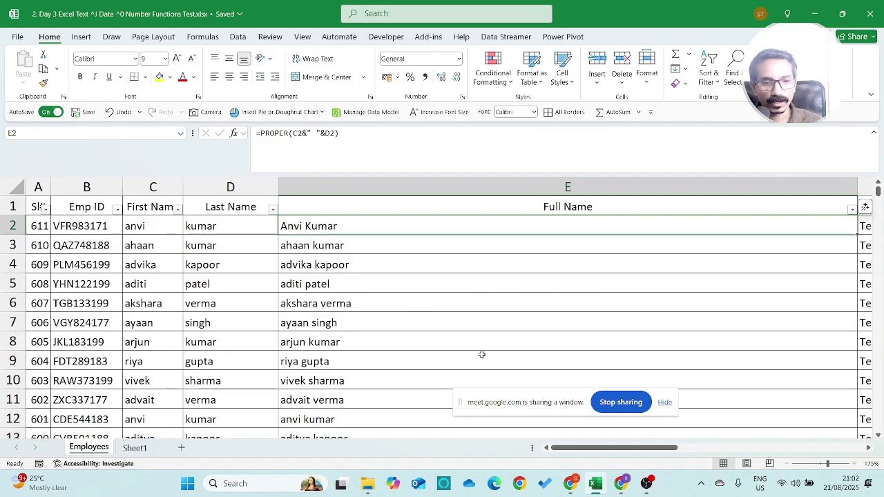
drag(663, 449, 692, 452)
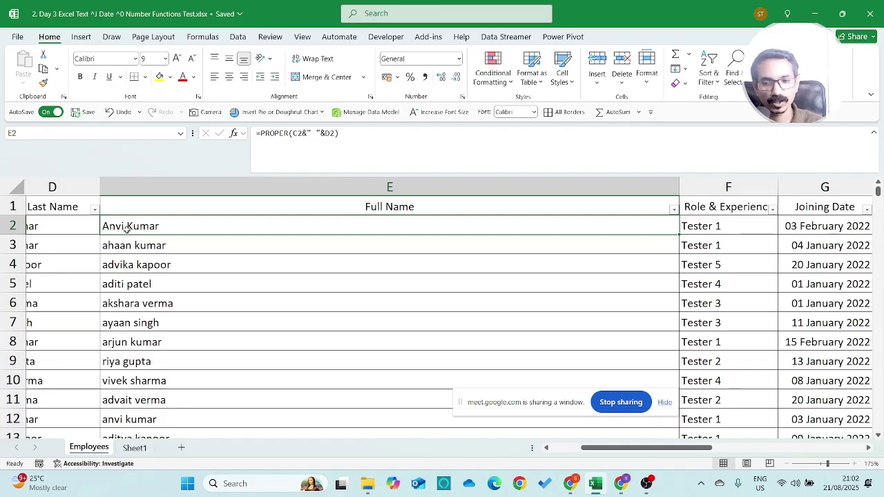
click(694, 187)
right_click(696, 189)
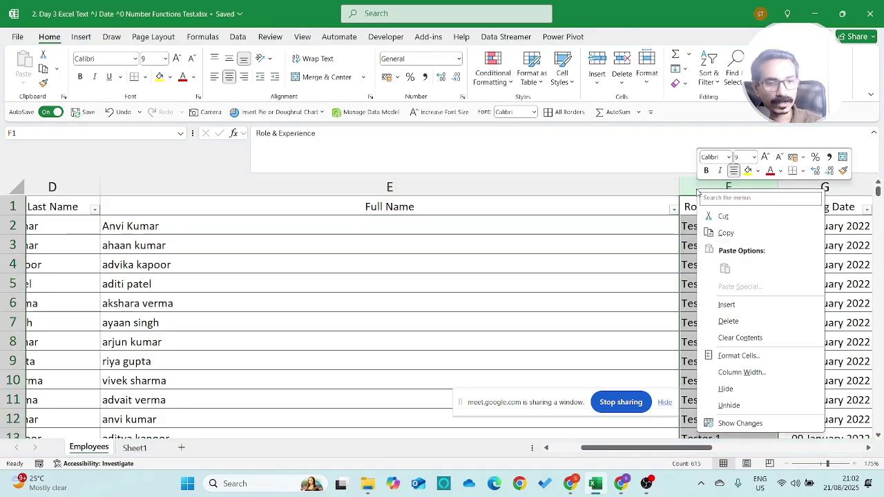
click(738, 307)
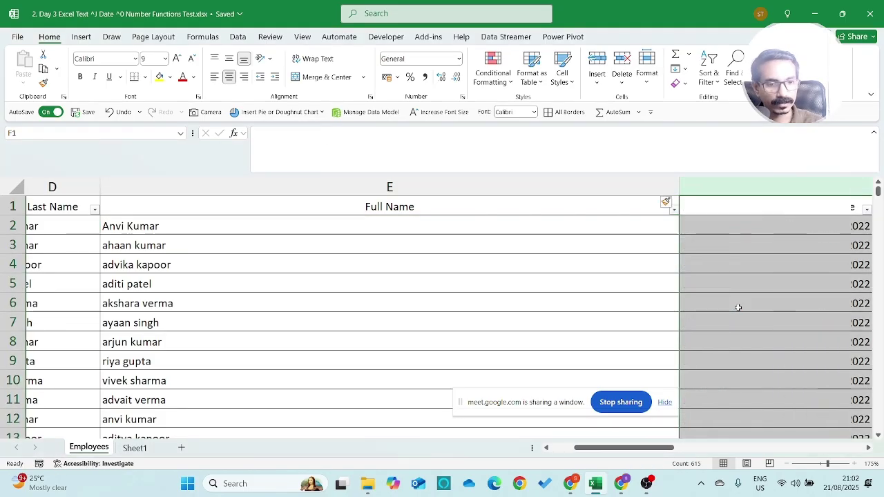
Enter =LEN(E2) in F2 to count the characters in the first full name, and compare it with the E2 entry.
click(712, 230)
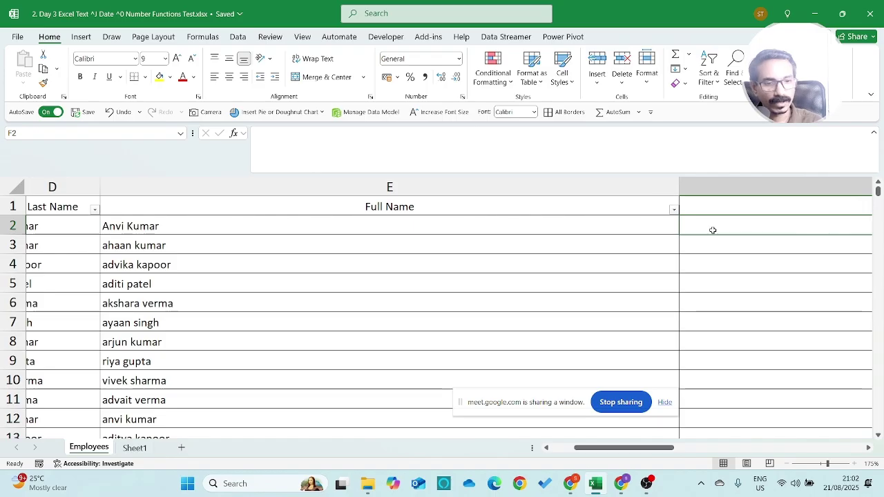
text(=LEN)
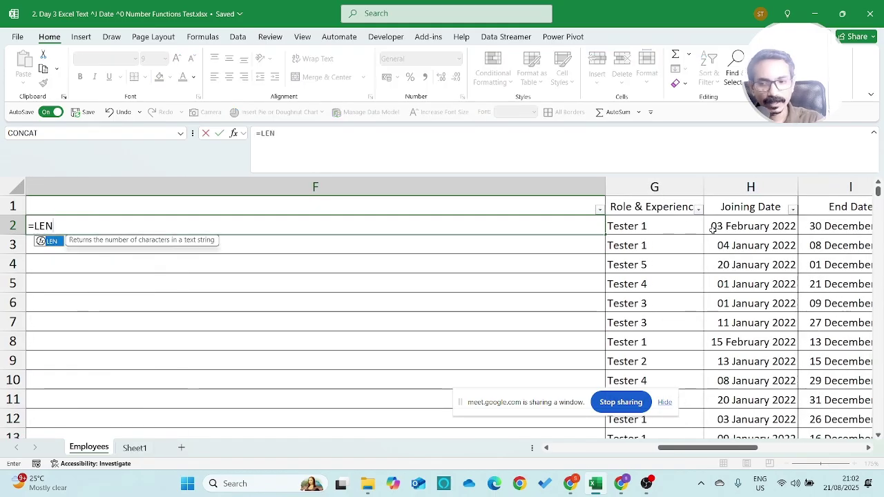
text(()
key(Left)
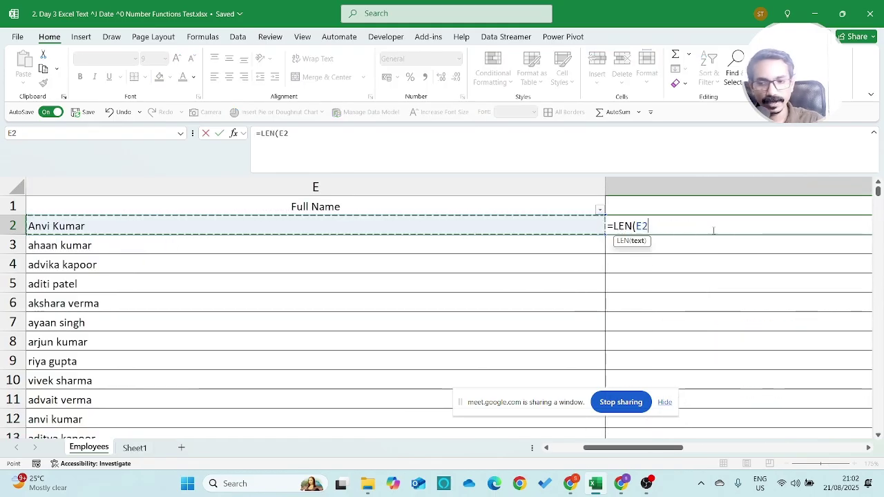
text())
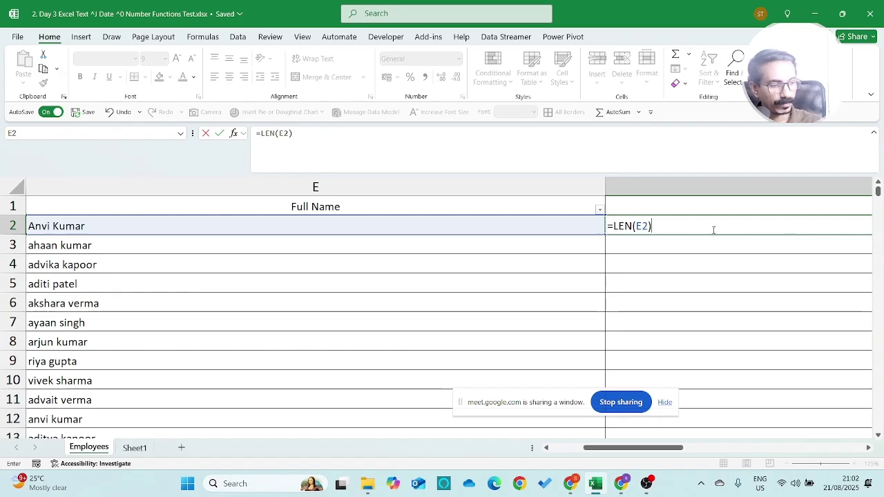
key(Return)
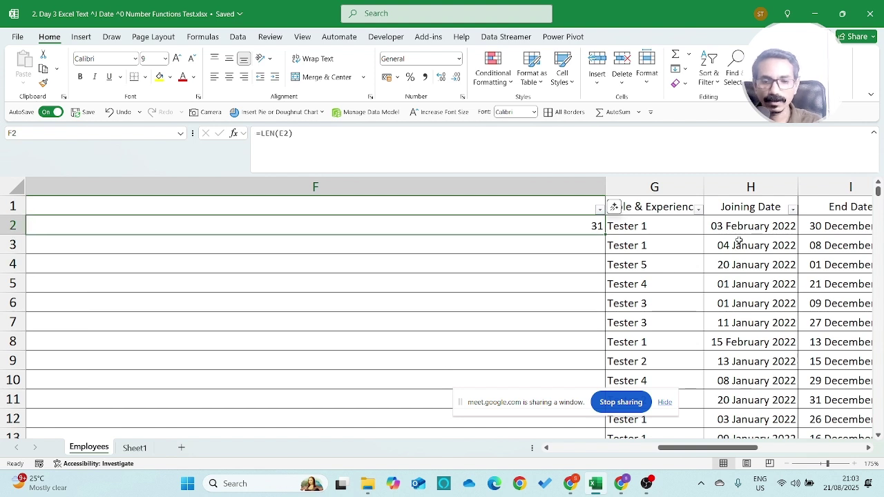
key(Left)
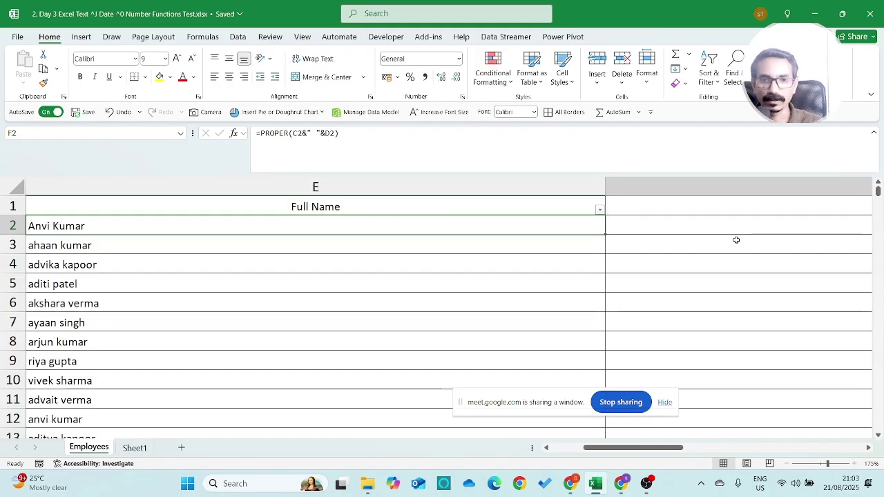
key(Right)
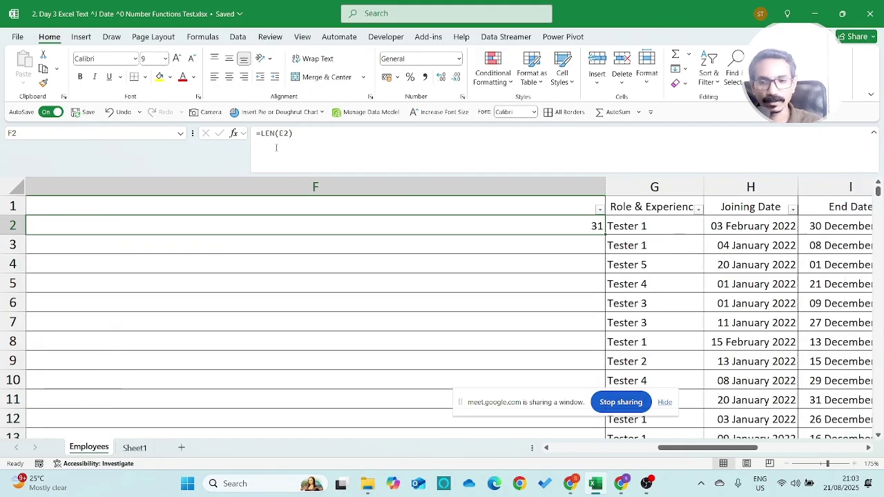
Delete column F, which holds the LEN character count.
click(358, 186)
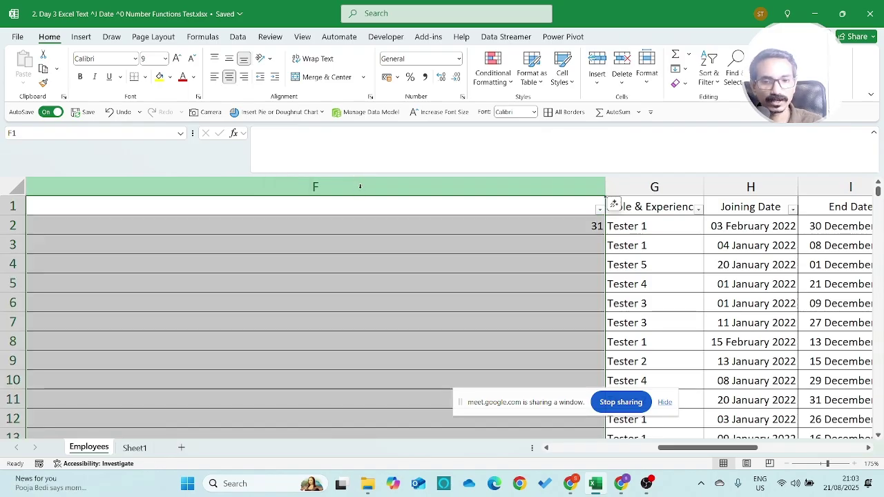
right_click(359, 186)
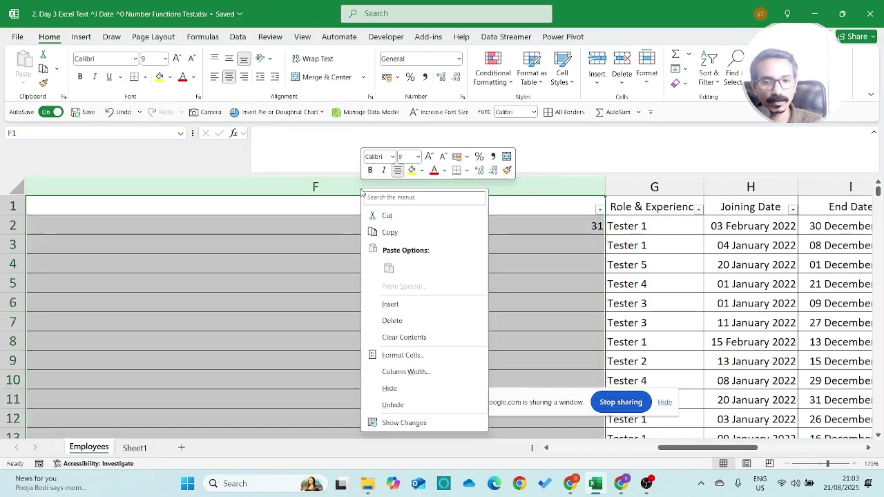
click(409, 323)
Insert an empty column F directly after the Full Name column for a space-removal formula.
key(Left)
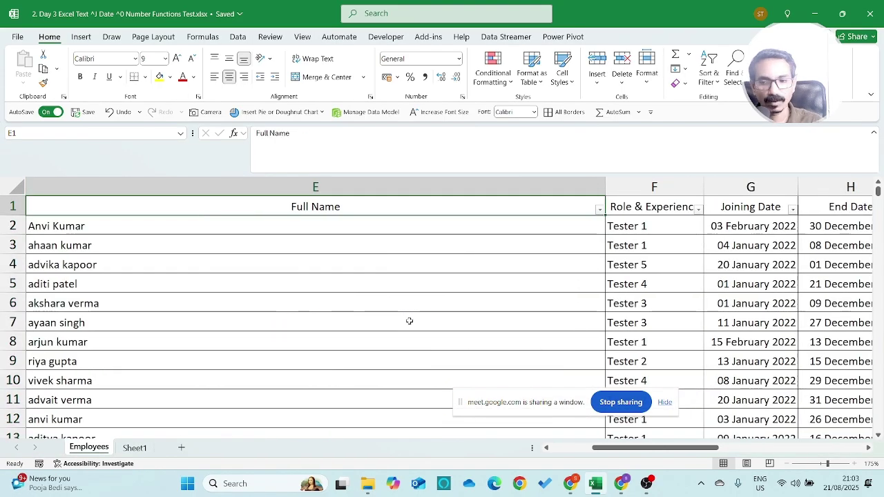
key(Down)
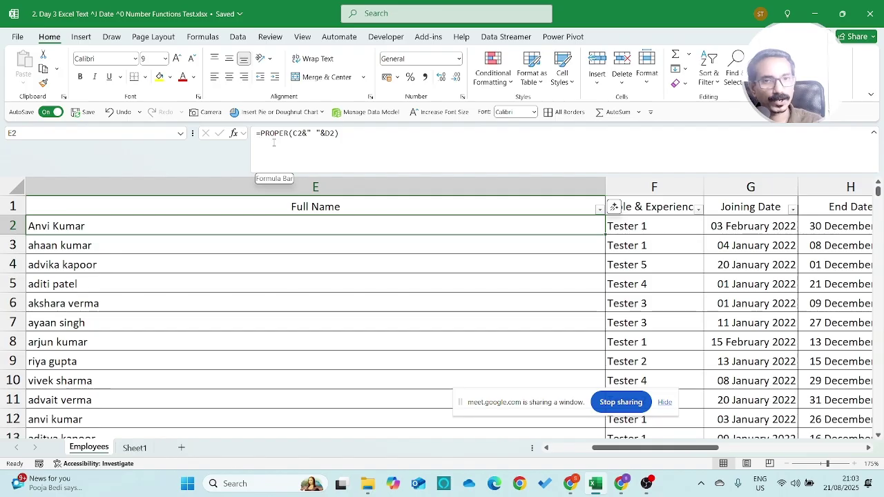
key(Right)
key(alt+h)
text(ic)
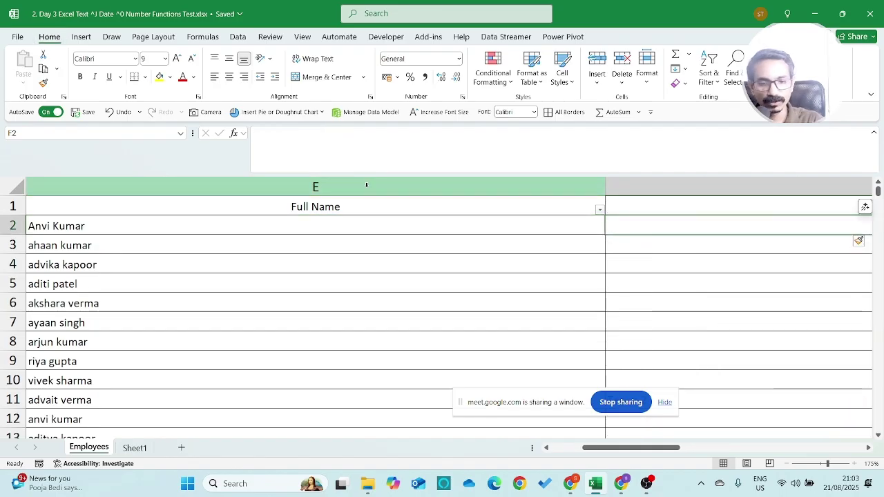
Enter =TRIM(E2) in F2 to strip the extra spaces from the first full name.
text(=TRIM)
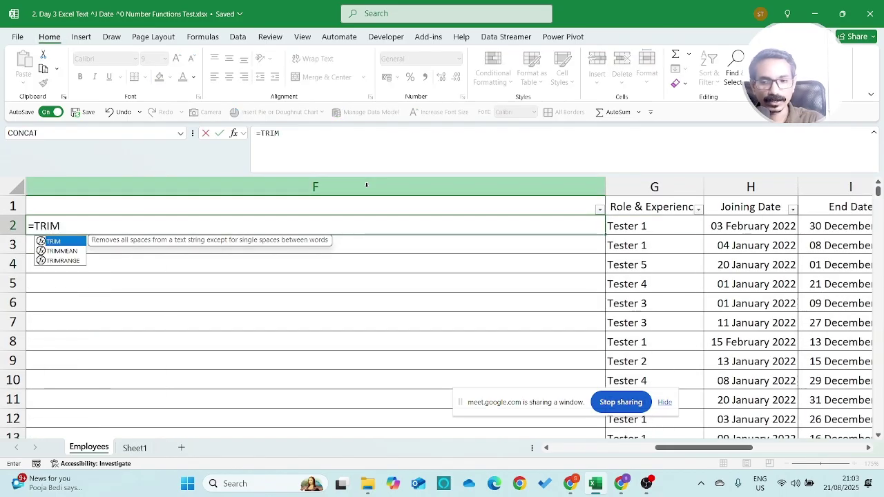
text(()
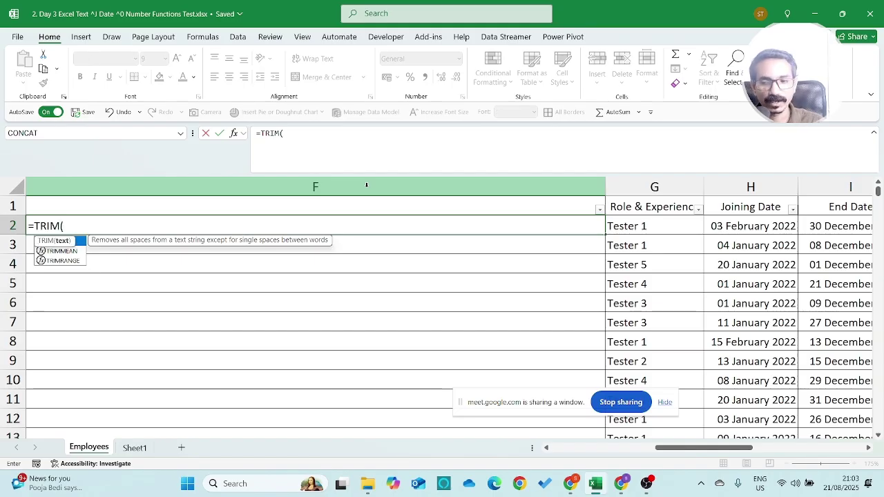
click(551, 452)
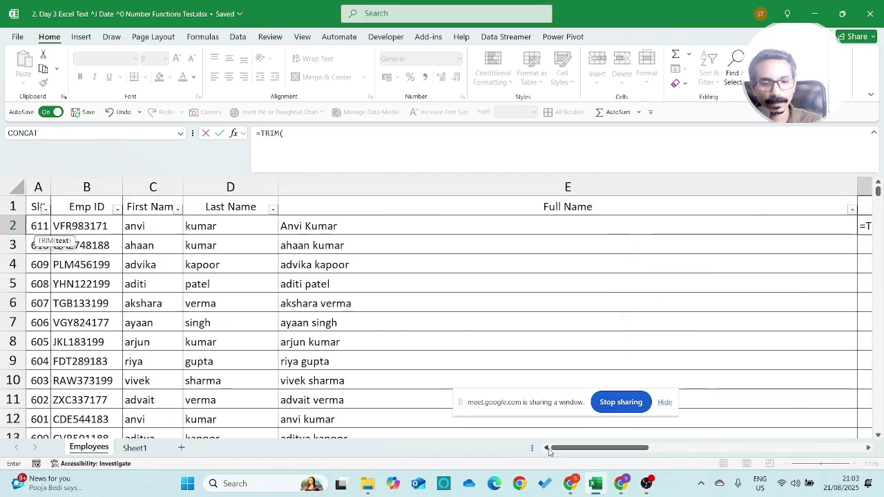
click(415, 229)
text())
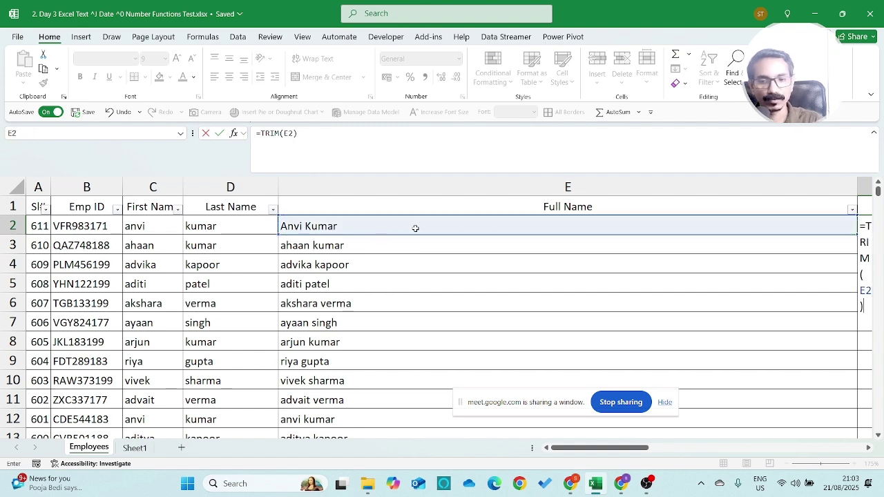
key(Return)
click(414, 229)
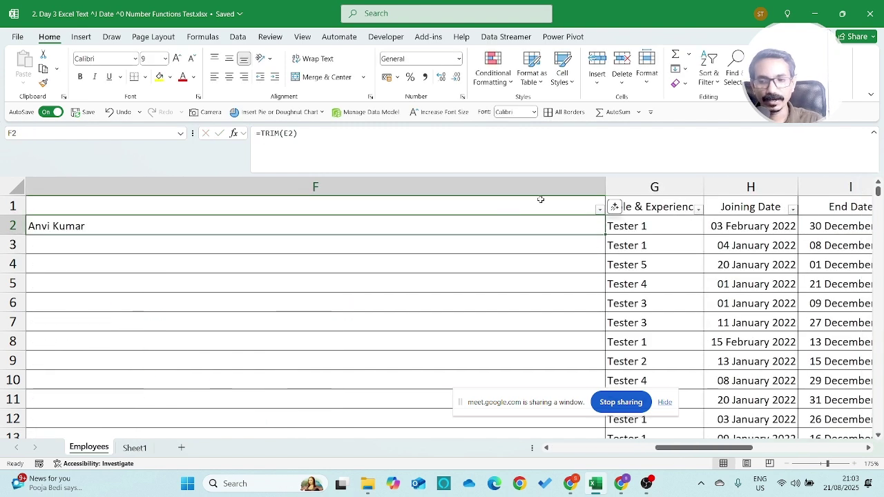
Auto-fit column F's width and fill the F2 TRIM formula down the whole column.
double_click(605, 187)
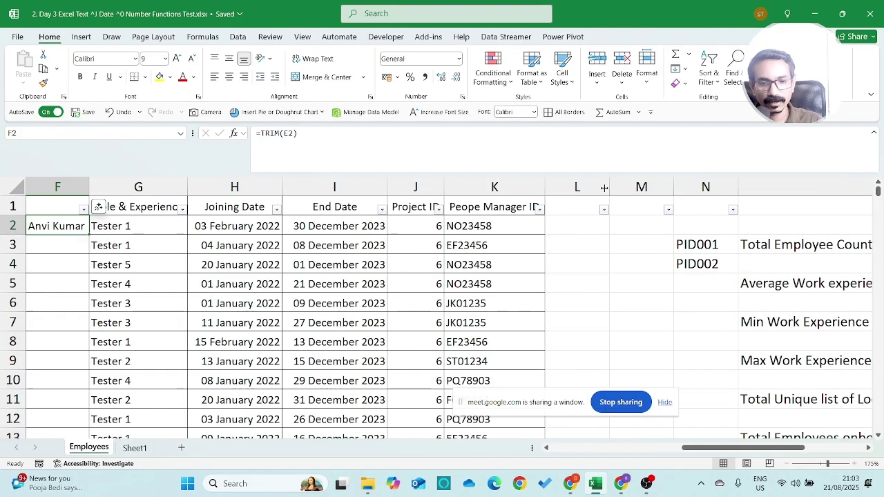
key(Left)
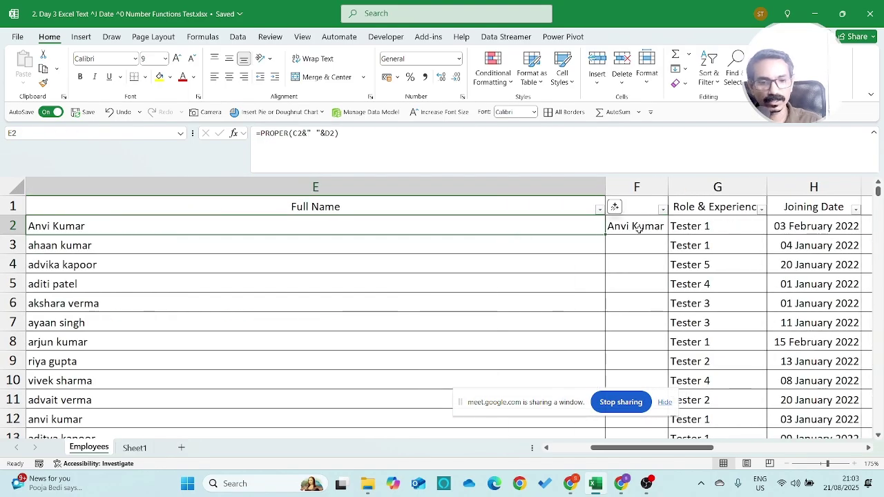
click(639, 229)
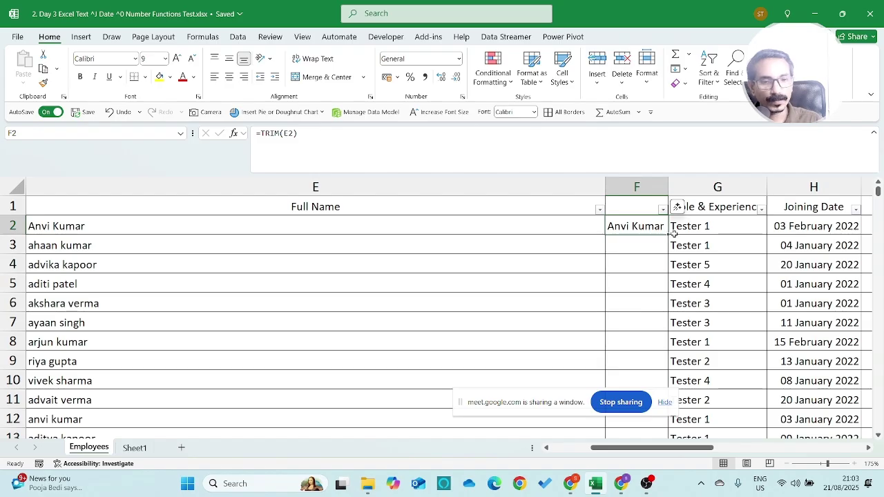
double_click(669, 234)
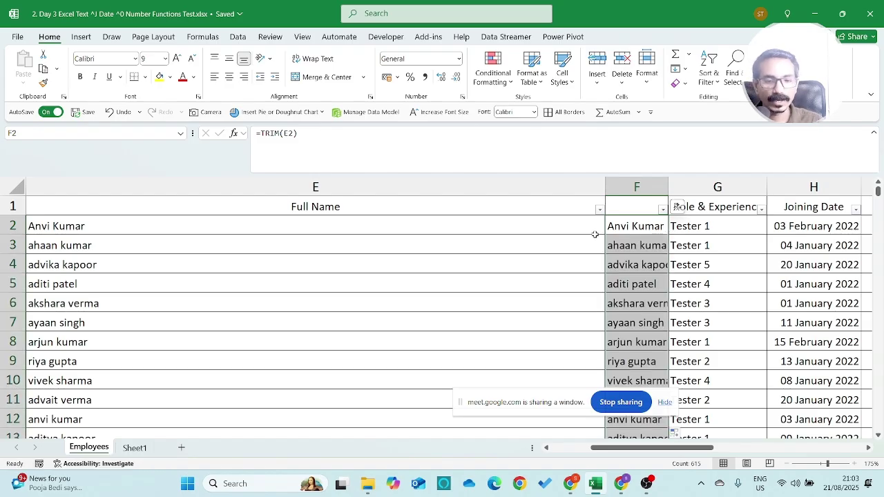
Wrap the E2 full name formula in TRIM so it reads =TRIM(PROPER(C2&" "&D2)).
click(492, 226)
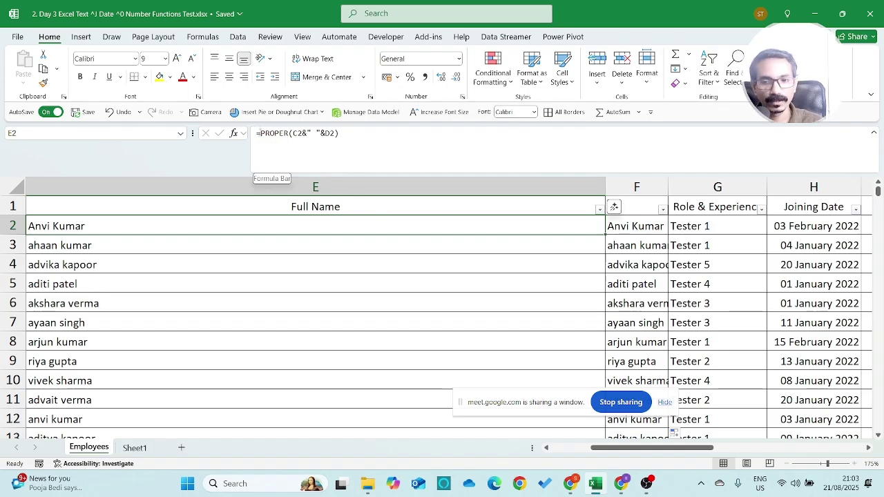
click(257, 132)
text(TRIM()
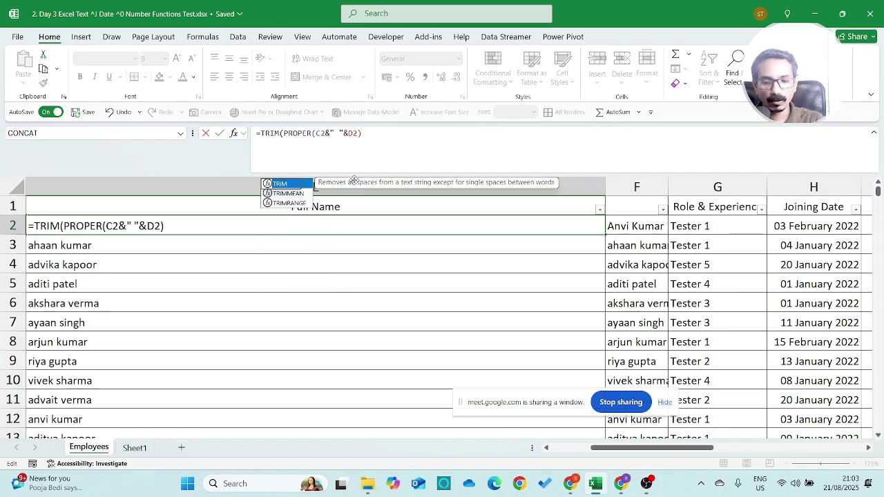
click(373, 136)
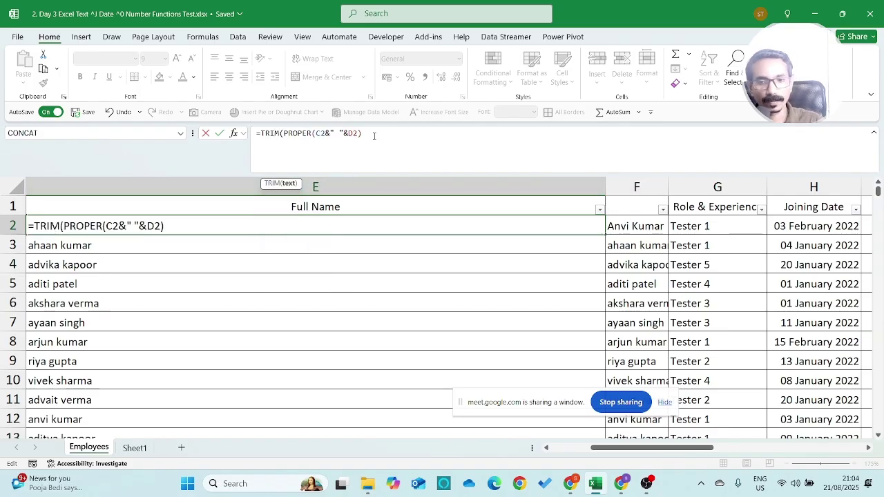
text())
key(Return)
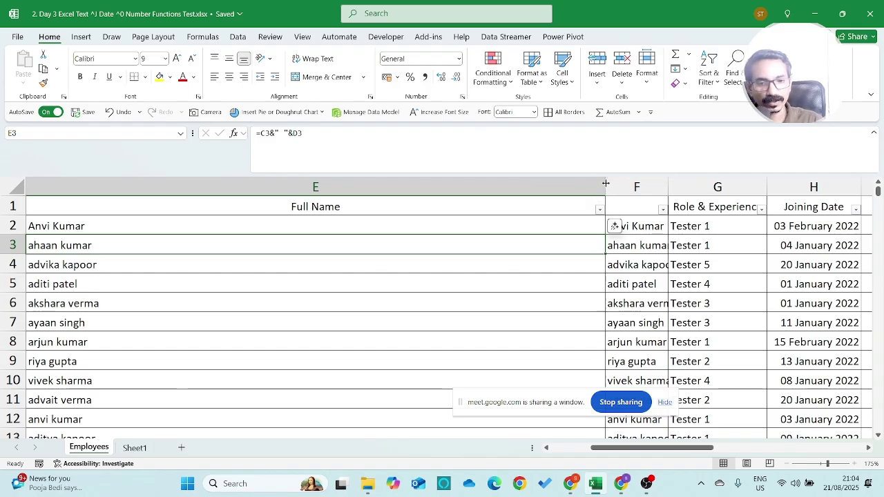
Examine how TRIM, PROPER and the name join are nested in the E2 formula, leaving it unedited.
key(Left)
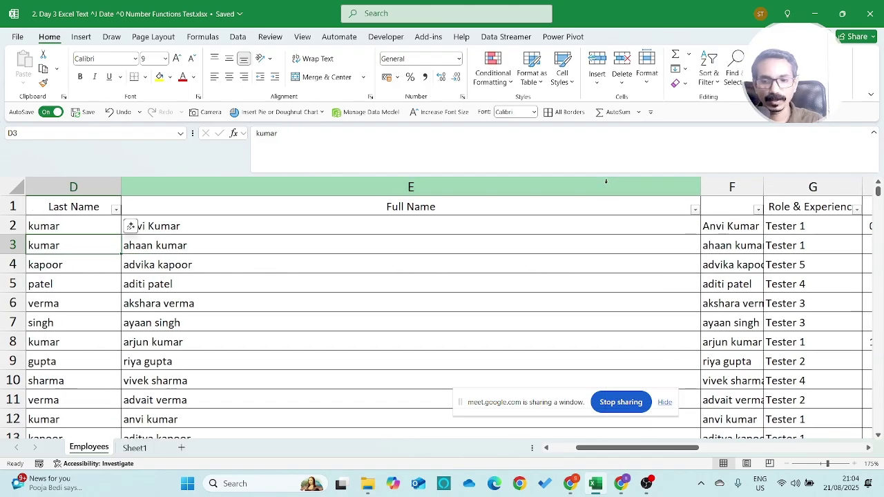
click(700, 181)
click(307, 228)
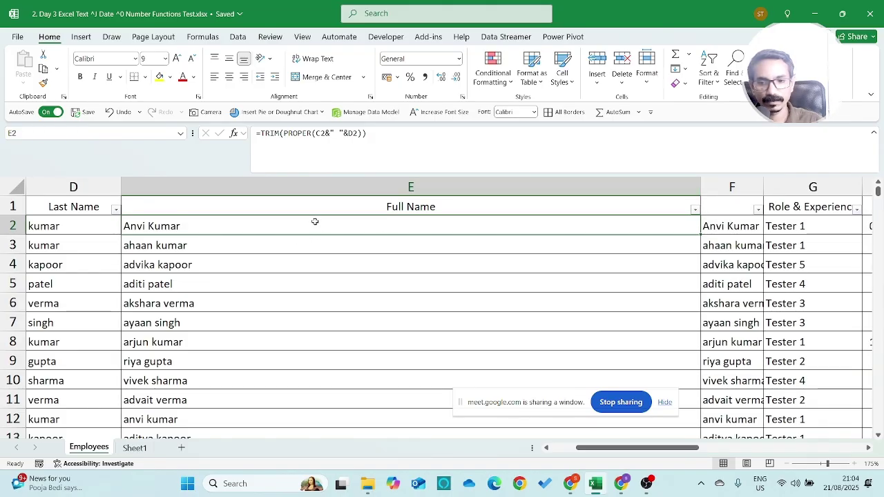
key(F2)
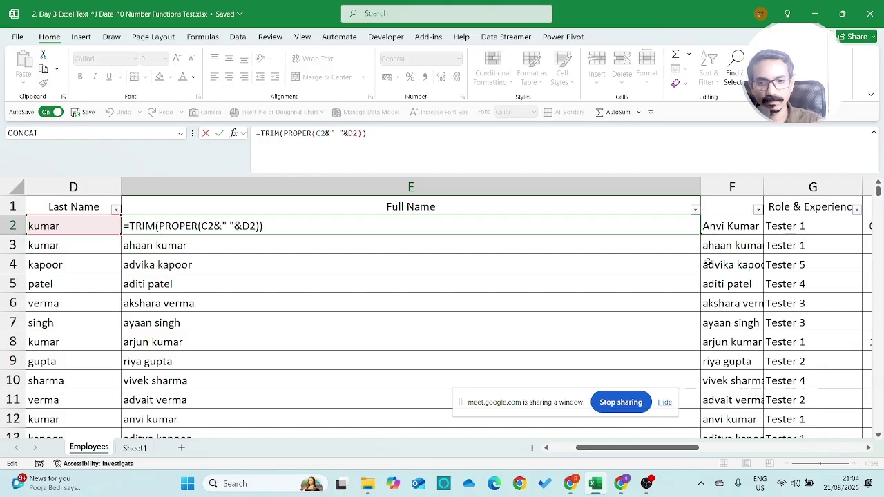
key(Escape)
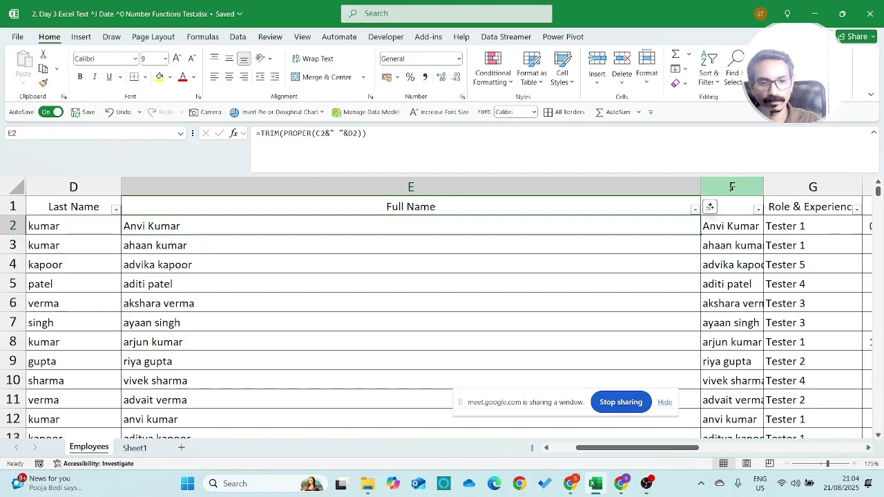
Delete the separate TRIM column F and select the combined full name formula in E2.
click(732, 187)
key(ctrl+minus)
click(580, 228)
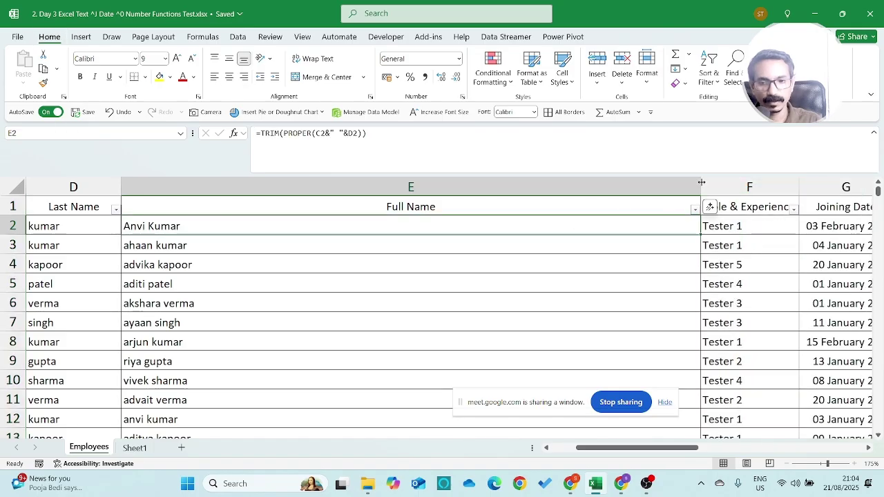
drag(701, 183, 674, 184)
key(ctrl+z)
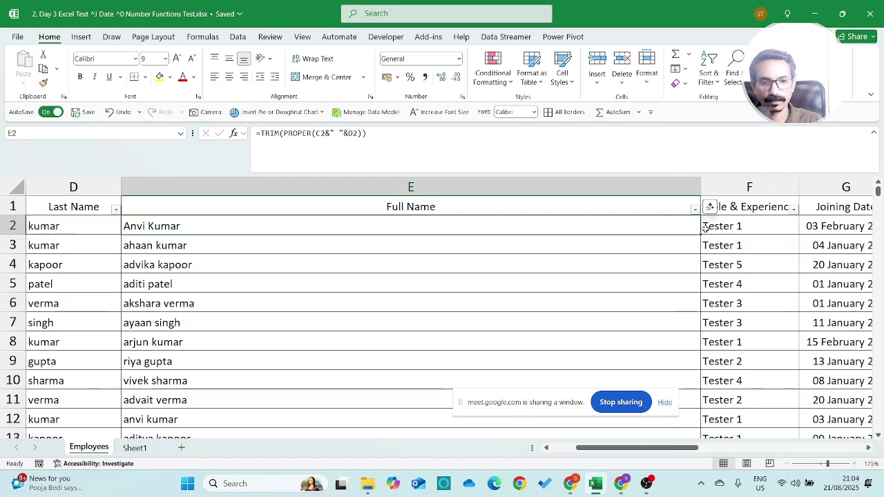
click(726, 236)
click(377, 226)
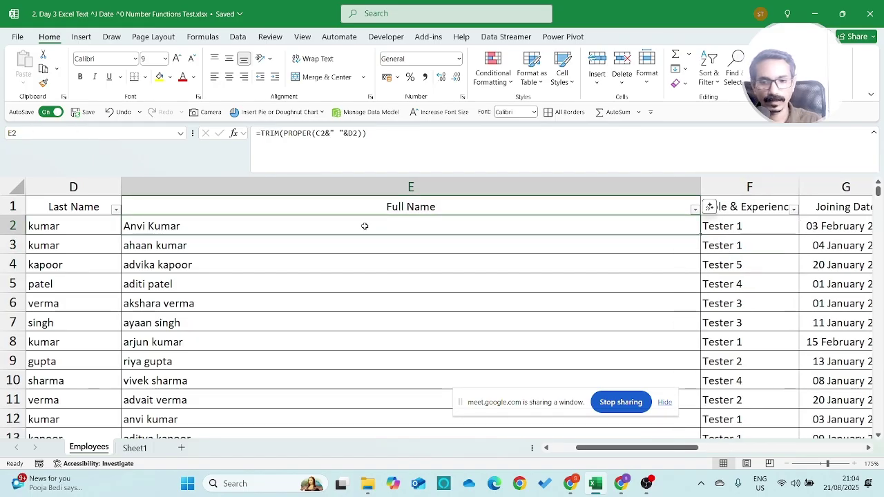
key(Left)
scroll(364, 226, left, 1)
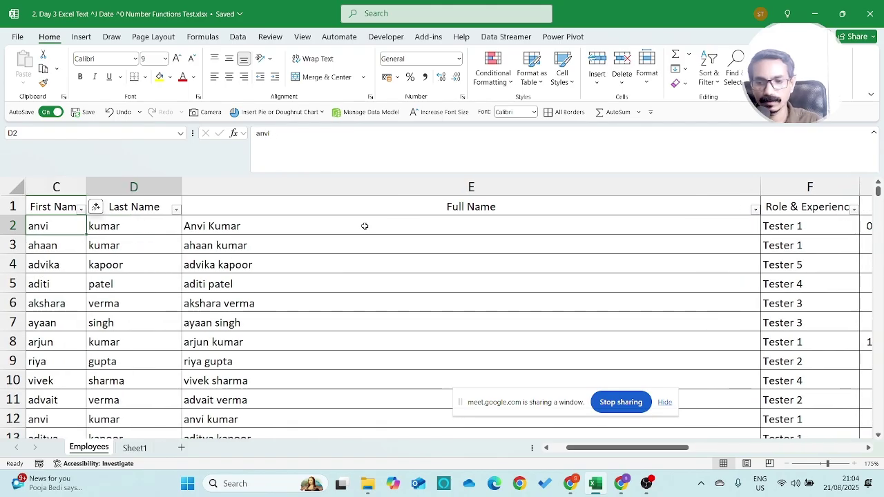
click(364, 226)
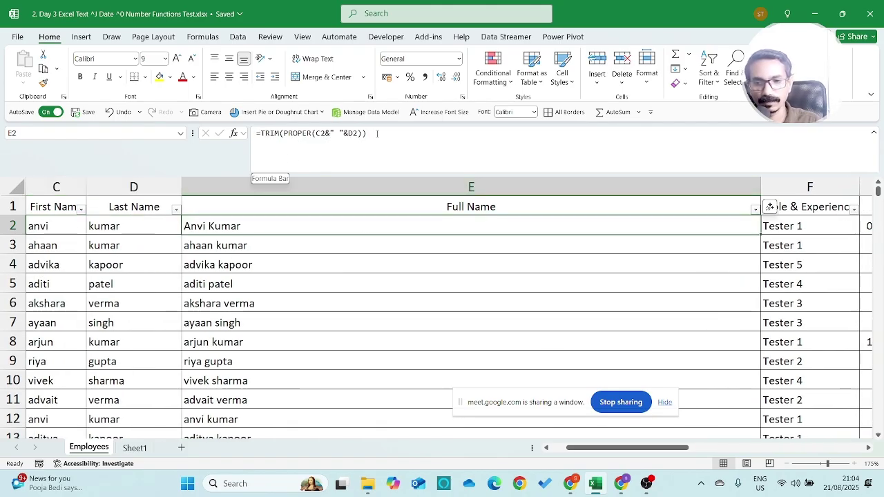
Fill the E2 full name formula down the whole column and auto-fit column E's width.
click(417, 139)
key(Return)
key(Up)
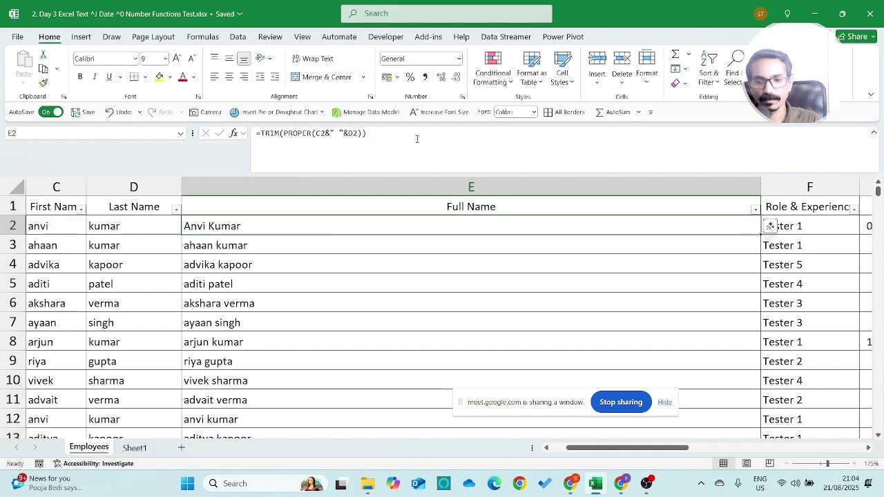
double_click(760, 235)
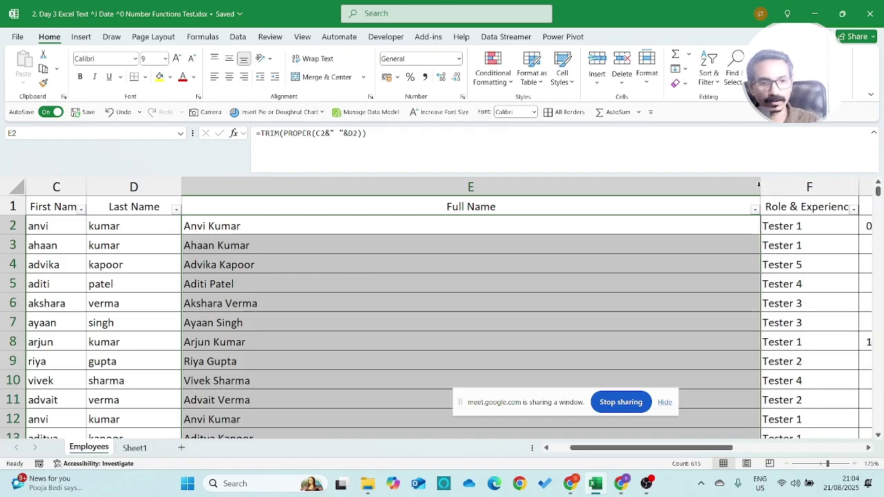
double_click(760, 186)
click(236, 228)
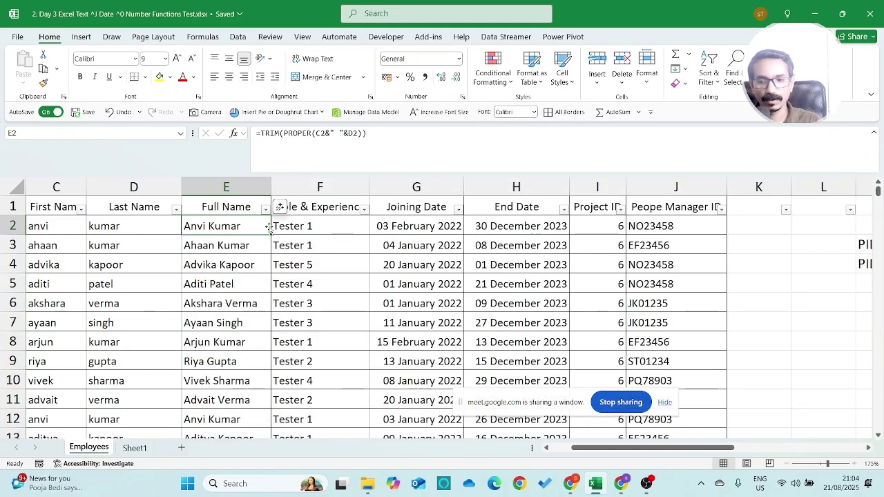
key(Left)
key(Left)
key(Right)
key(Left)
key(Left)
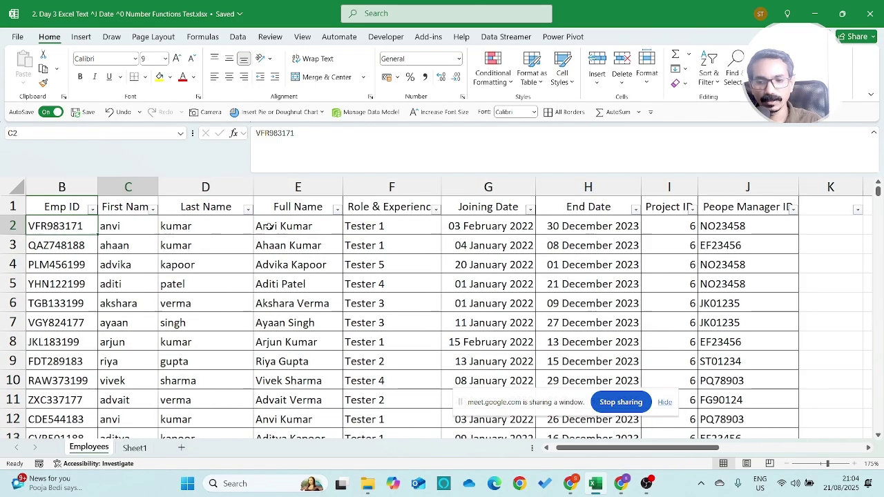
key(Right)
key(Right)
key(Right)
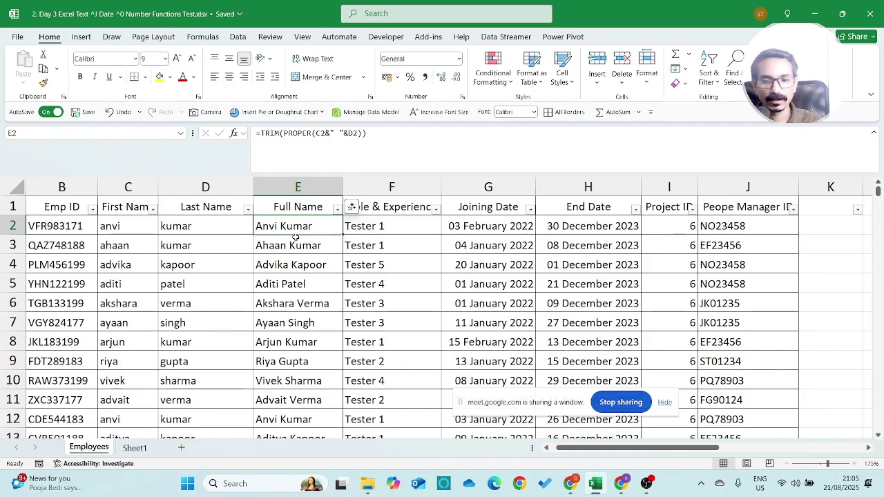
key(Home)
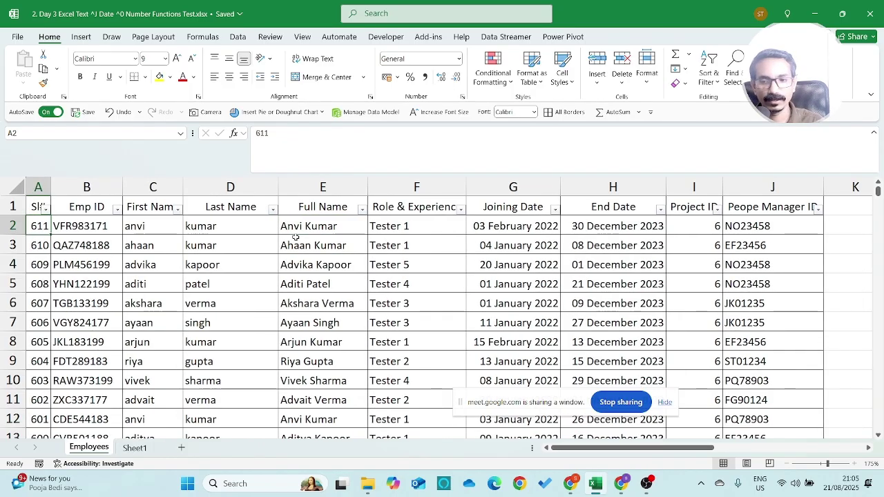
key(Right)
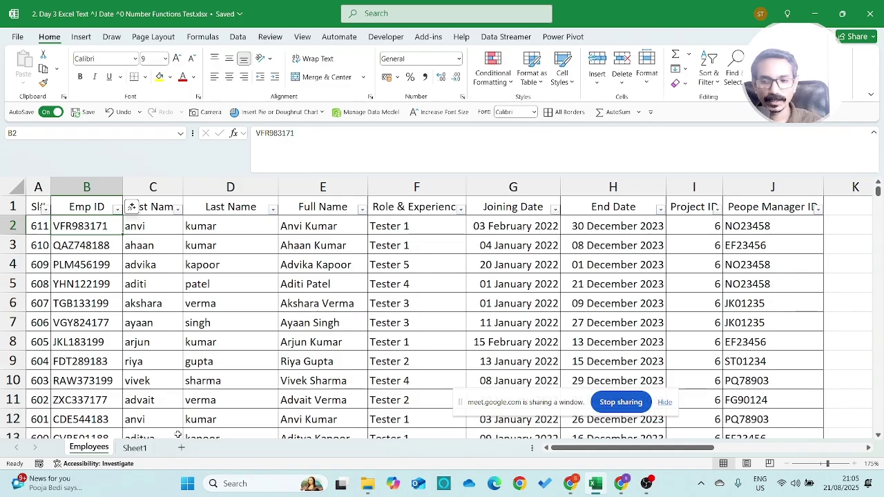
Read the Sheet1 tasks on splitting role & experience and splitting employee ID and location code into separate columns.
click(144, 448)
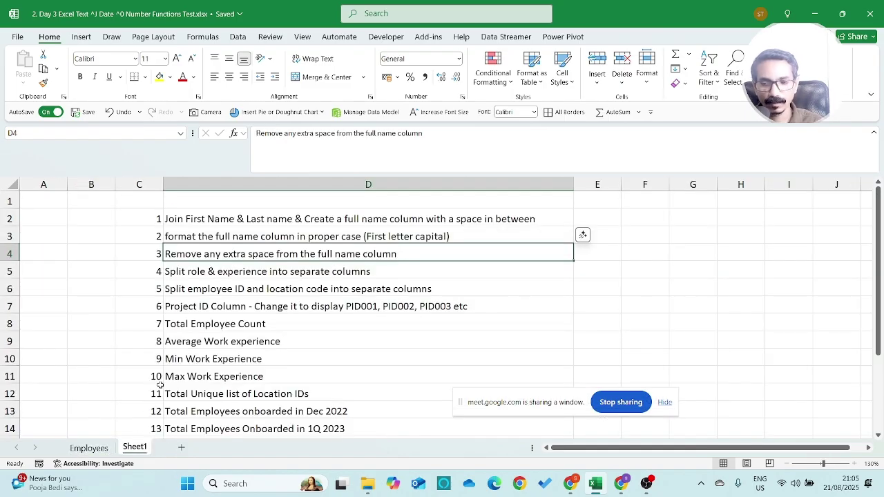
key(Down)
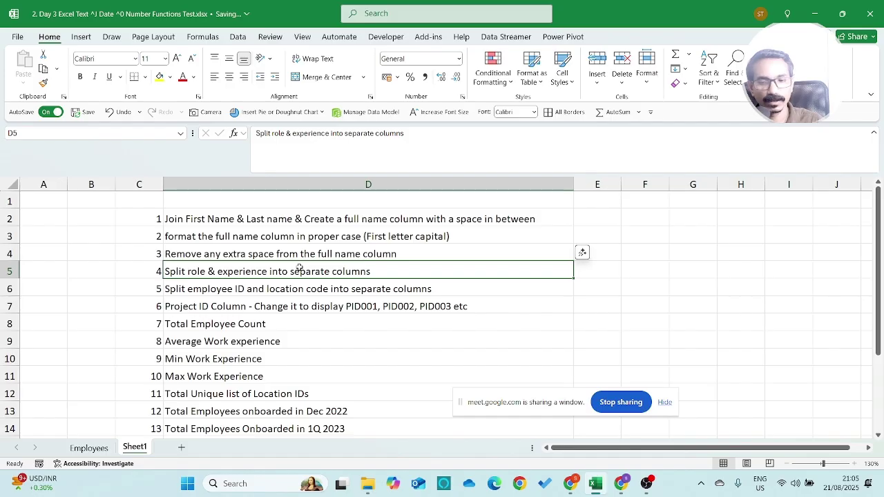
key(Down)
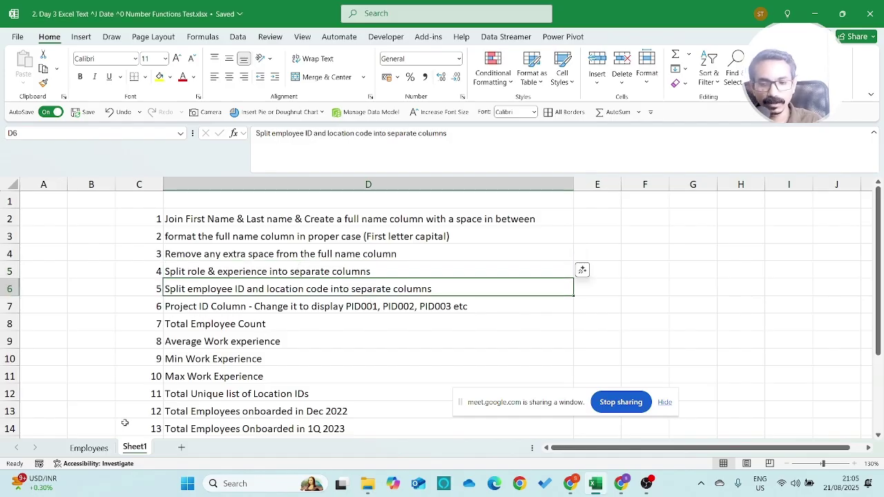
Examine the Emp ID in B2 on the Employees sheet, highlighting its last three characters and the characters before them, leaving it unedited.
click(96, 448)
key(Right)
key(F2)
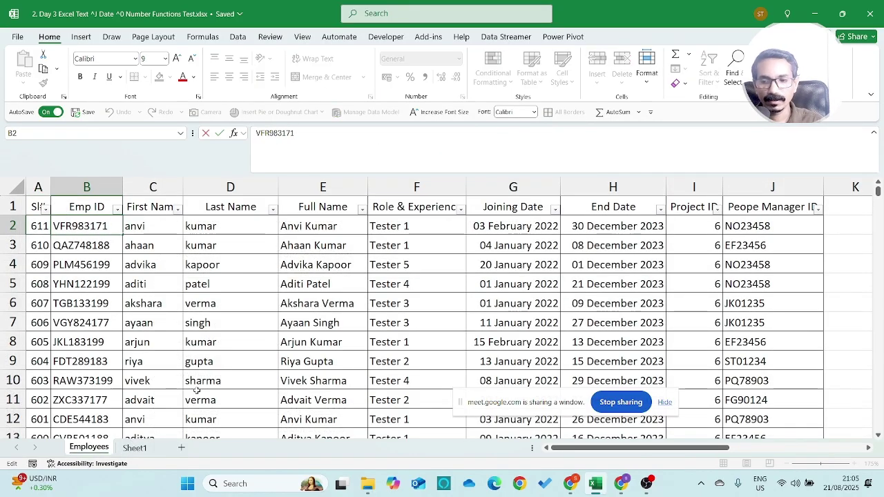
key(shift+Left)
key(shift+Left)
key(shift+Left)
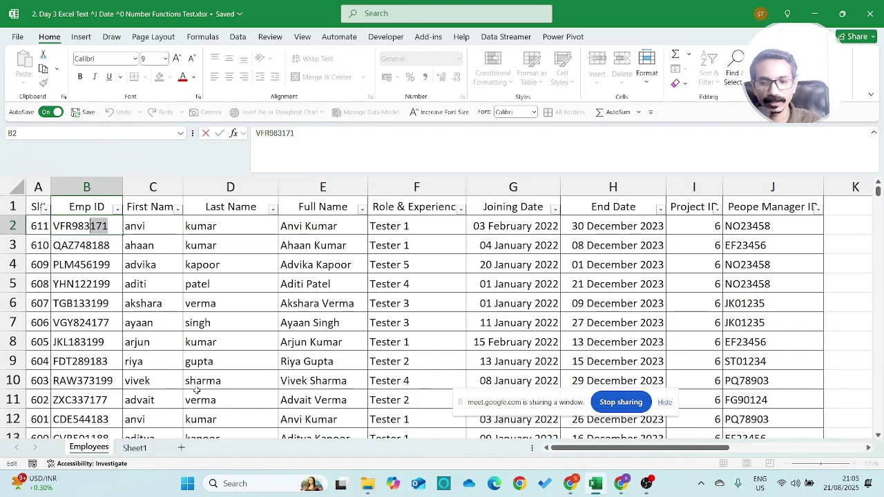
key(shift+Left)
key(shift+Left)
key(shift+Left)
key(shift+Left)
key(shift+Left)
key(shift+Left)
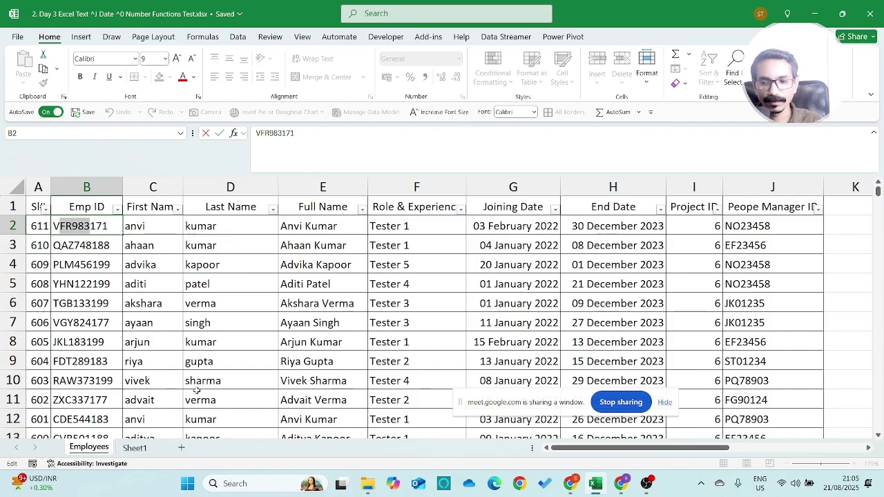
key(Escape)
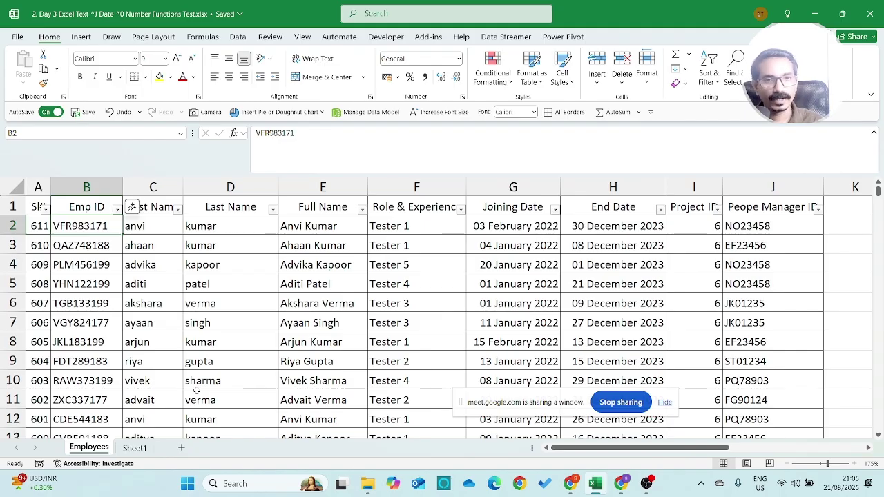
key(Up)
key(Down)
key(Right)
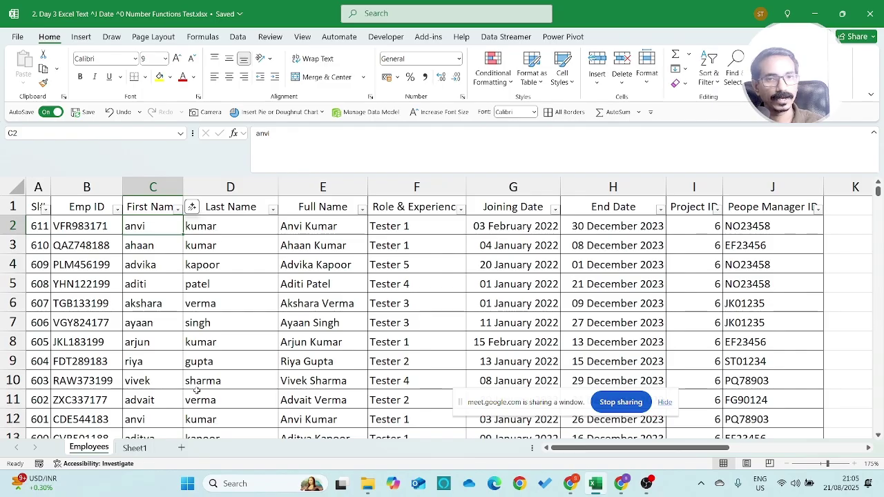
key(Left)
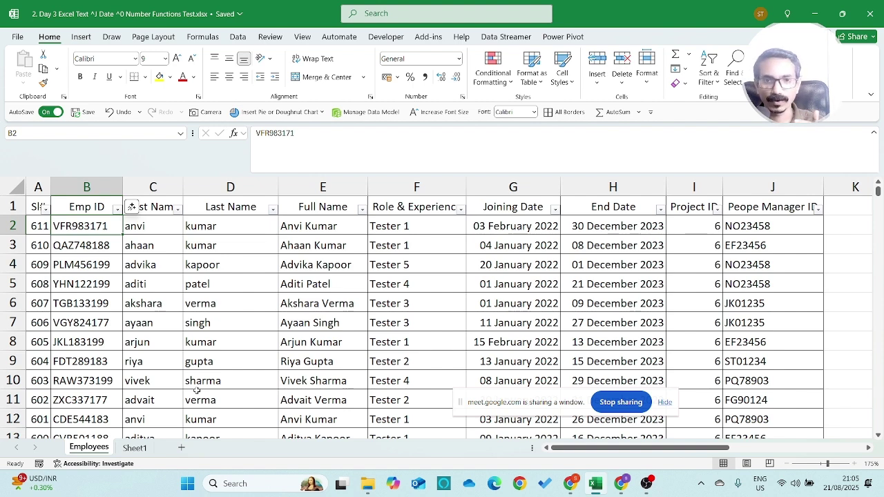
key(Right)
key(Up)
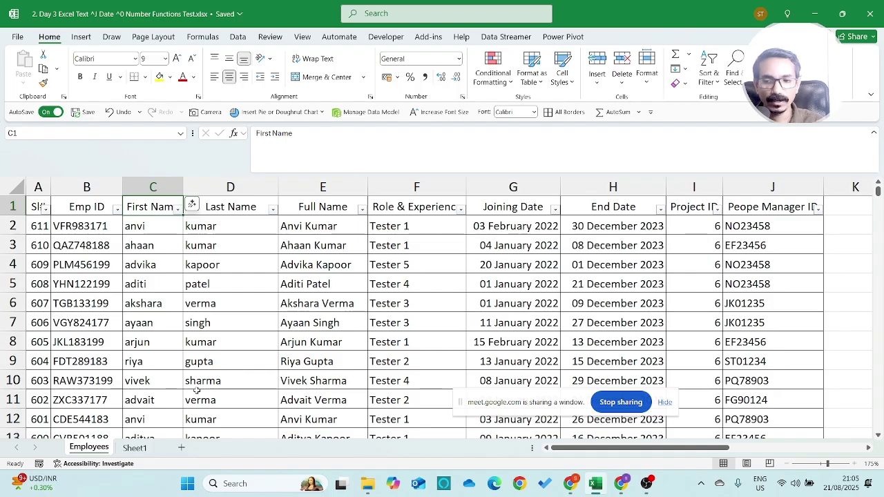
key(Down)
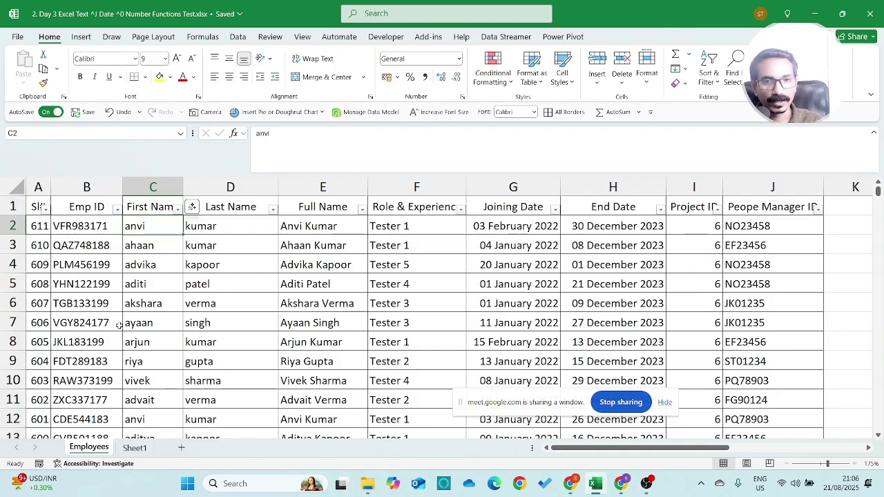
Insert a blank column between Emp ID and First Name.
click(153, 188)
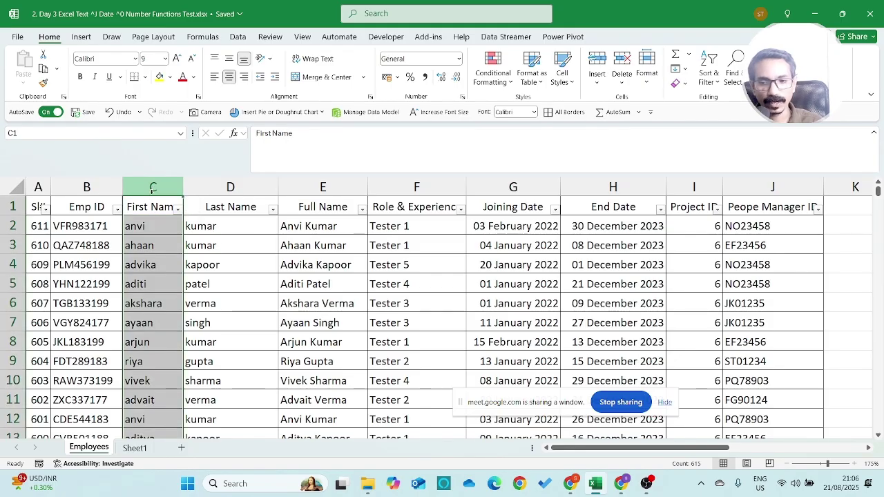
right_click(152, 188)
click(191, 307)
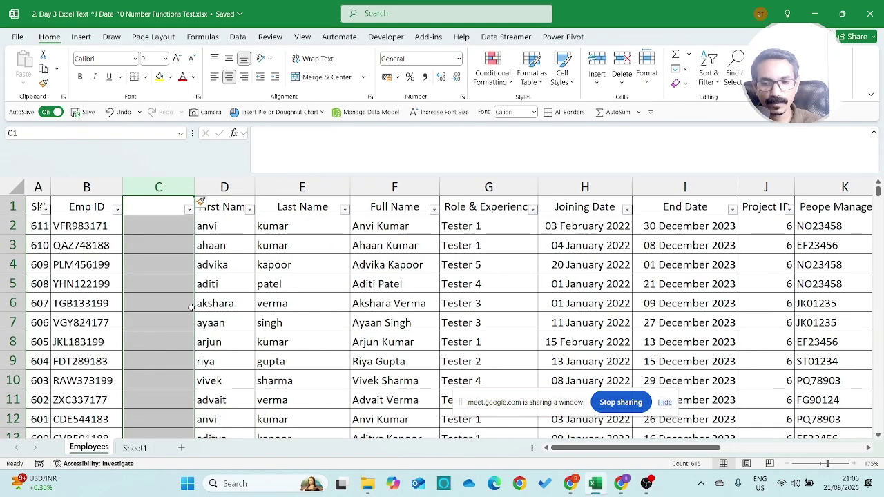
Examine the last three characters of the Emp ID in B2 as the location code, leaving the cell unedited.
key(Left)
key(Left)
key(Down)
key(Right)
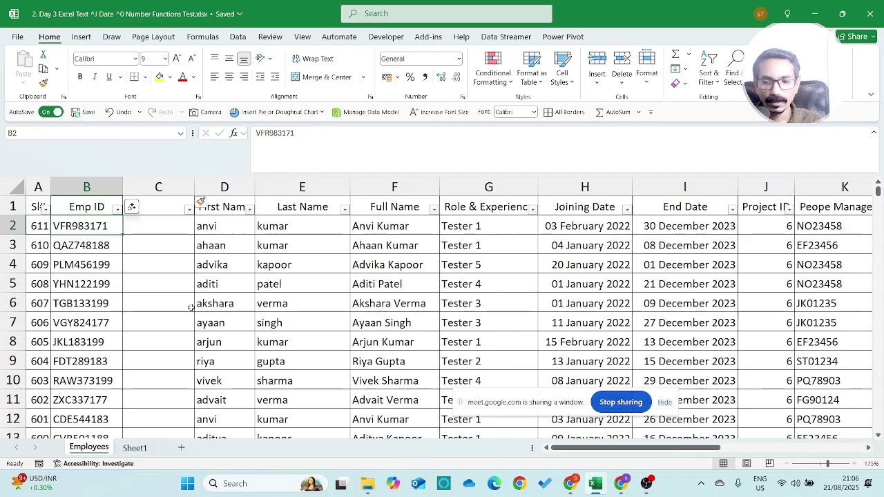
key(F2)
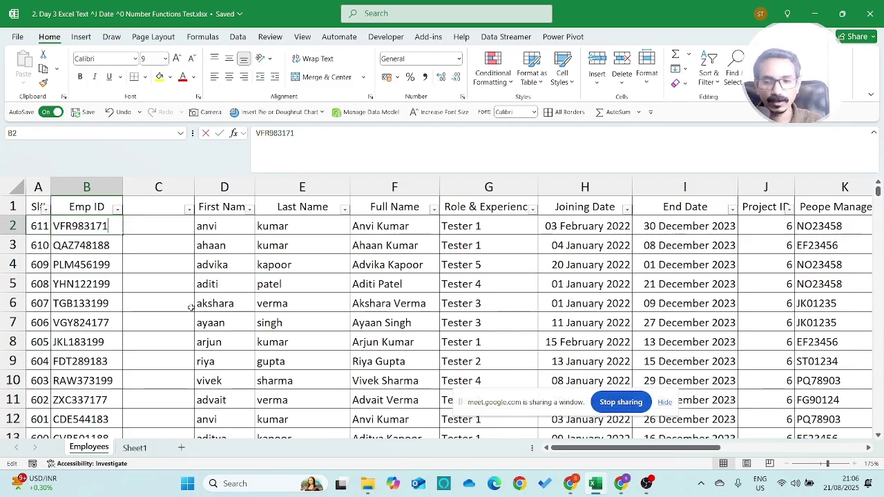
key(shift+Left)
key(shift+Left)
key(shift+Left)
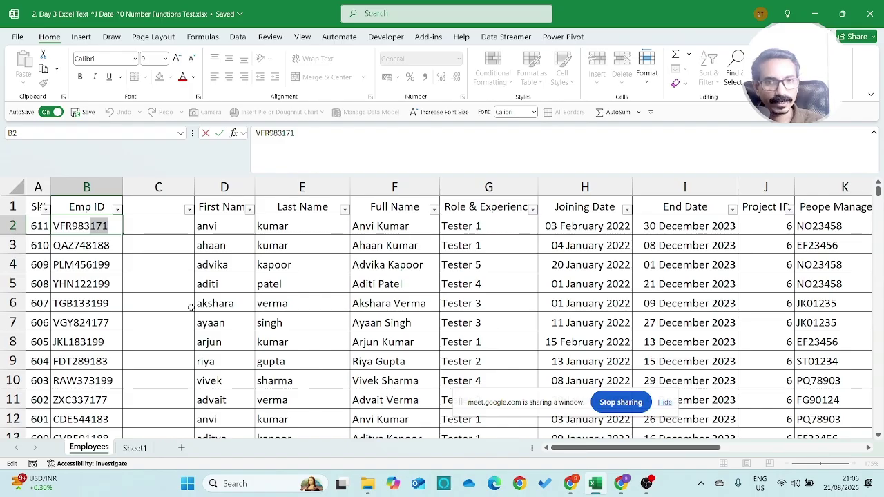
key(Escape)
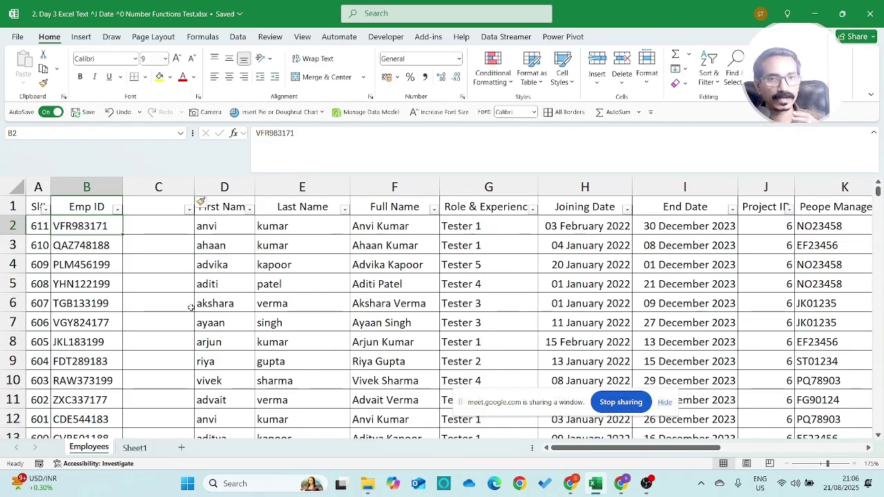
Enter the heading Location ID in C1 for the blank column.
key(Right)
key(Up)
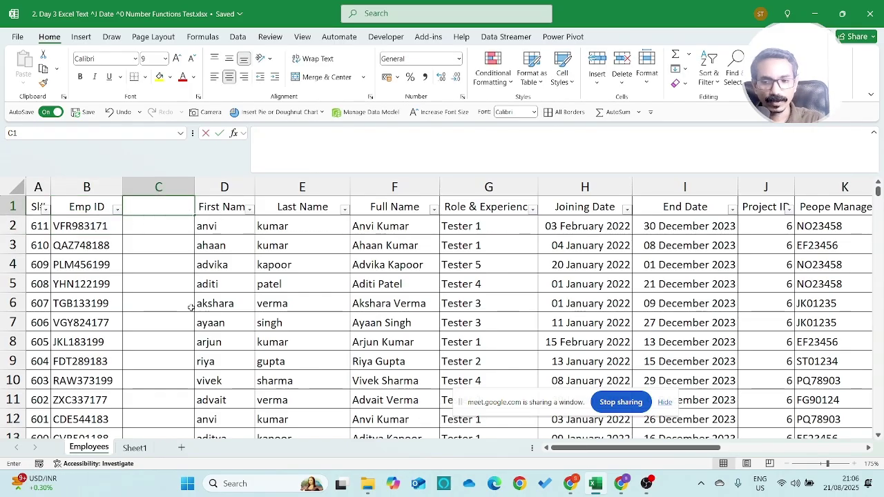
text(Location ID)
key(Return)
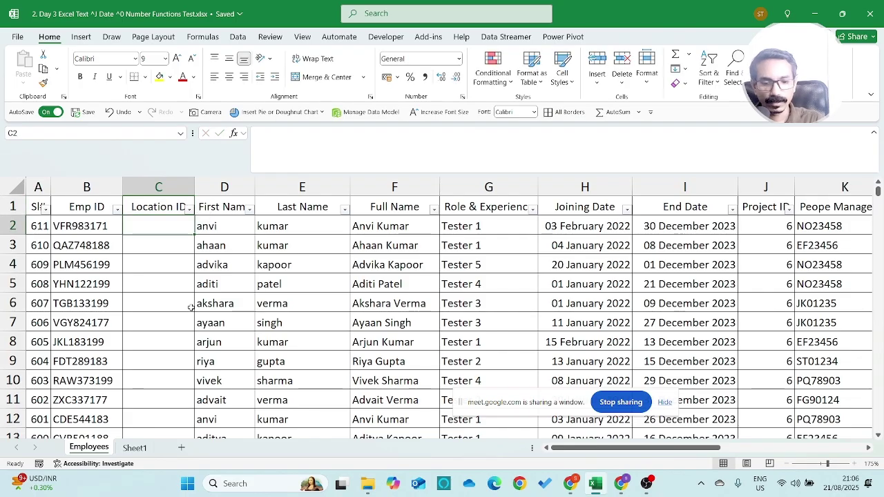
Recheck how many trailing characters of B2 form the location code, then return to C2 without editing the ID.
key(Left)
key(shift+Left)
key(shift+Left)
key(shift+Left)
key(shift+Left)
key(shift+Right)
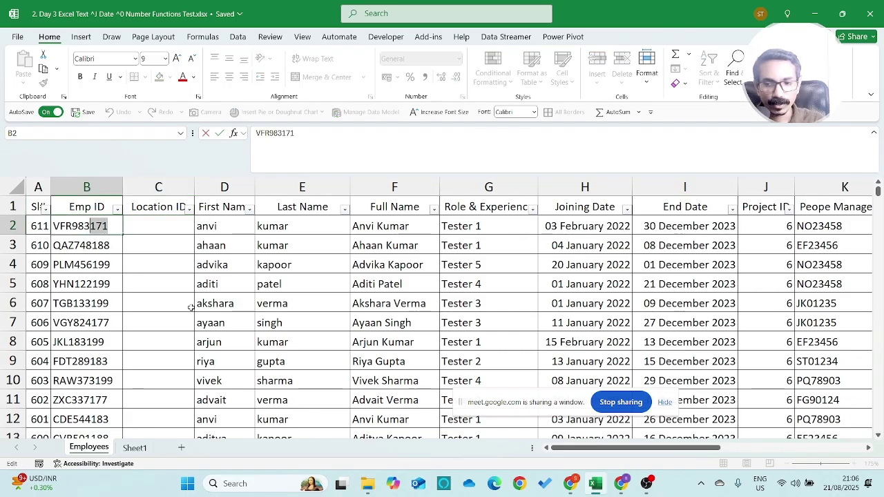
key(Escape)
key(Right)
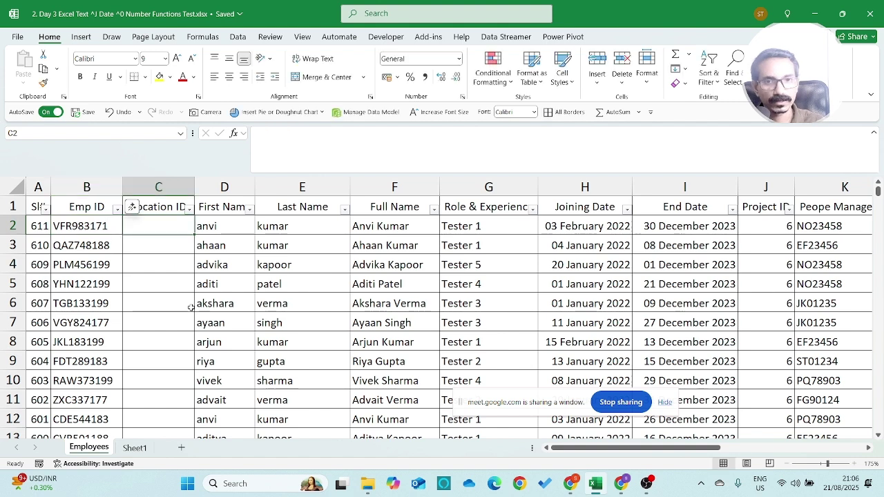
Enter =RIGHT(B2,3) in C2 and fill it down the Location ID column.
text(=)
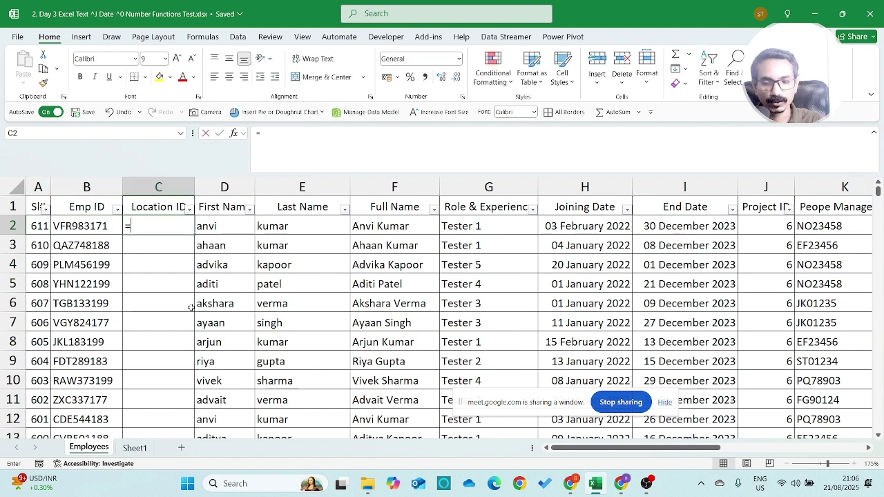
text(RIGHT()
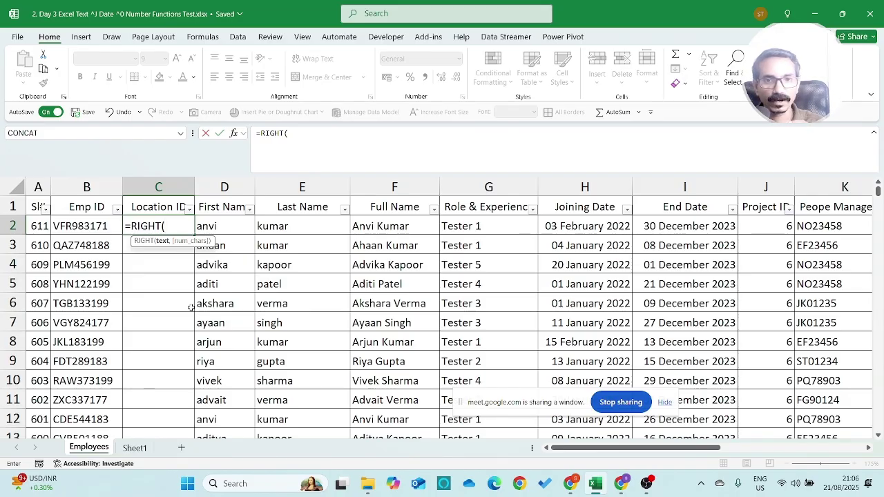
click(93, 230)
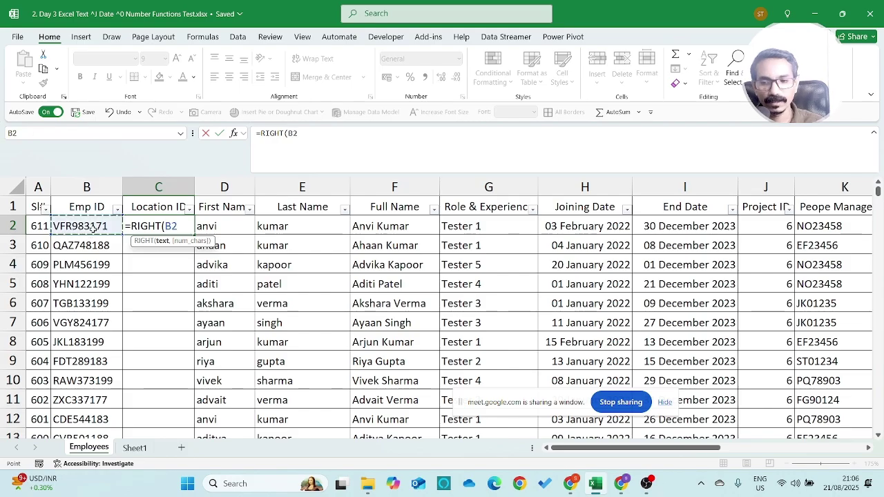
text(,)
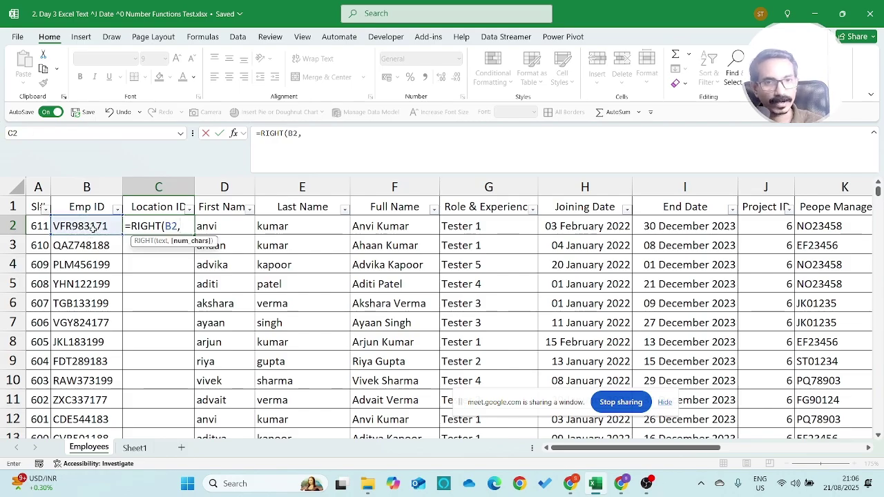
text(3)
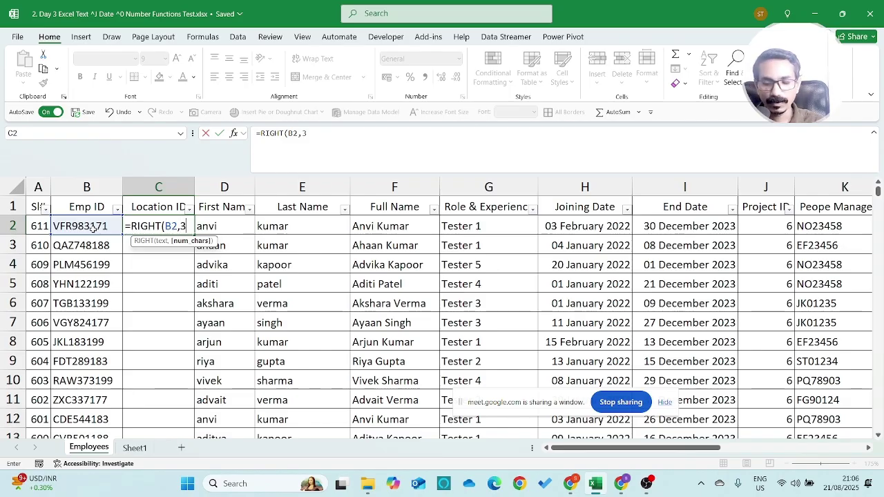
text())
key(Up)
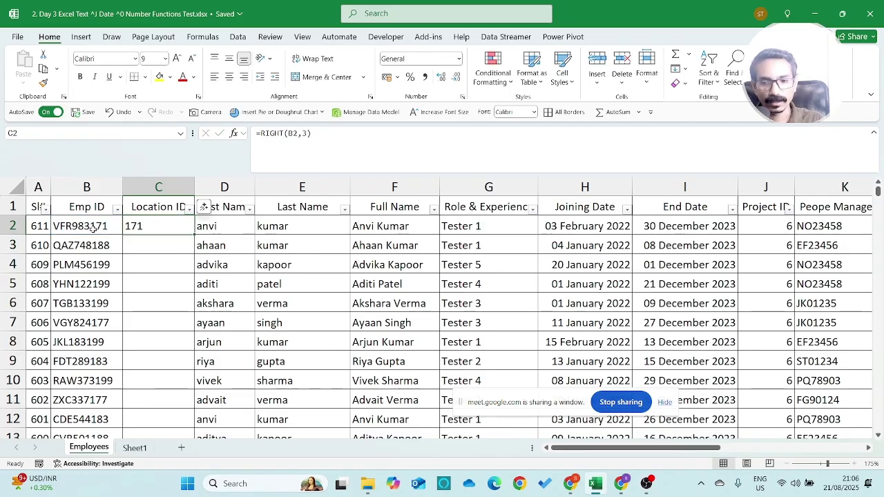
double_click(193, 236)
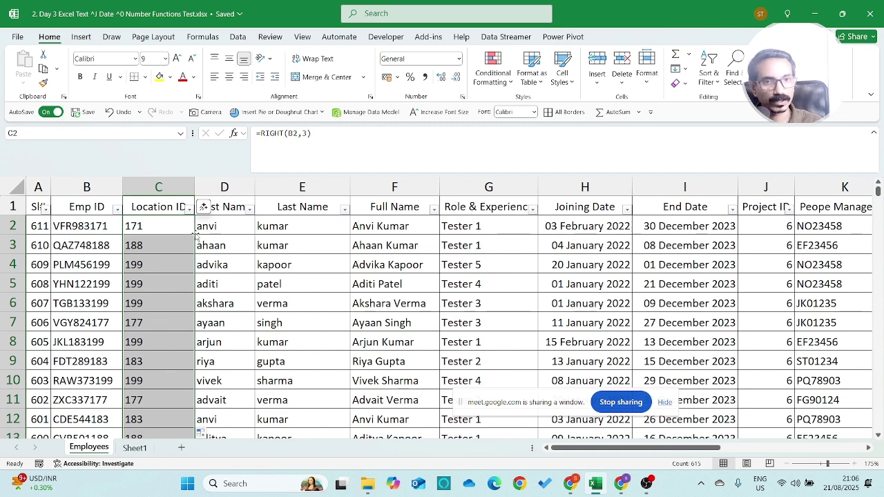
Insert a column between Emp ID and Location ID and head it Employee ID in C1.
key(Up)
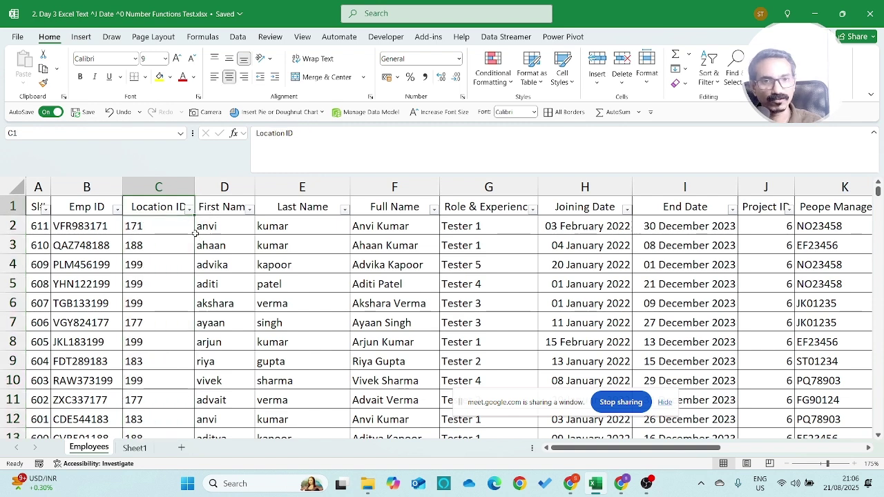
key(alt+h)
text(icEmployee ID)
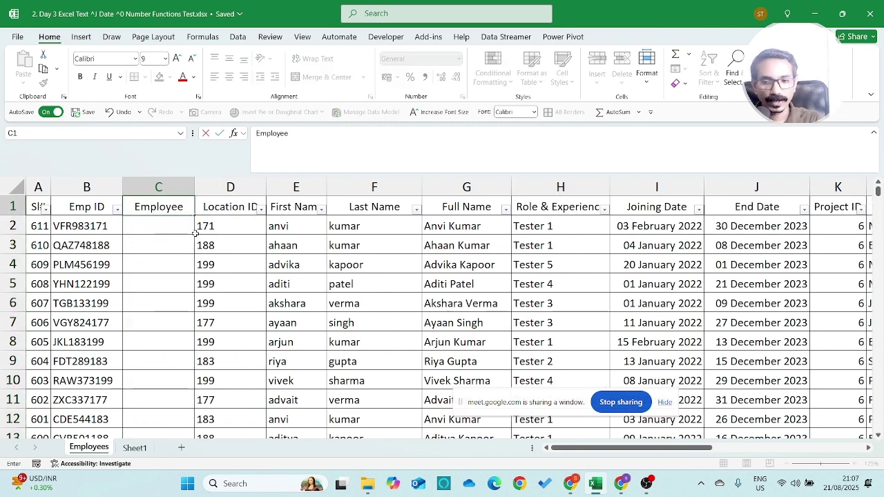
key(Return)
Examine how many leading characters of the Emp ID in B2 precede the three-character location code, leaving the cell unedited.
key(Left)
key(F2)
key(shift+Left)
key(shift+Left)
key(shift+Left)
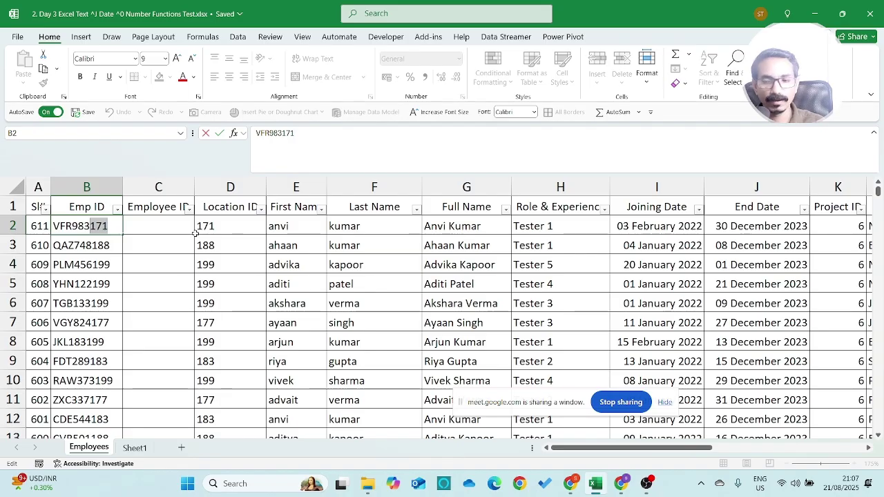
key(Right)
key(shift+Left)
key(shift+Left)
key(shift+Left)
key(shift+Left)
key(shift+Left)
key(shift+Left)
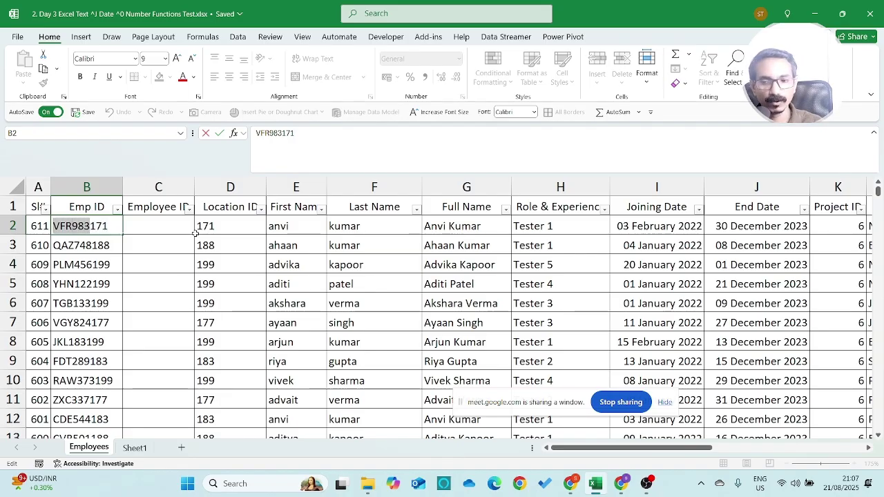
key(Tab)
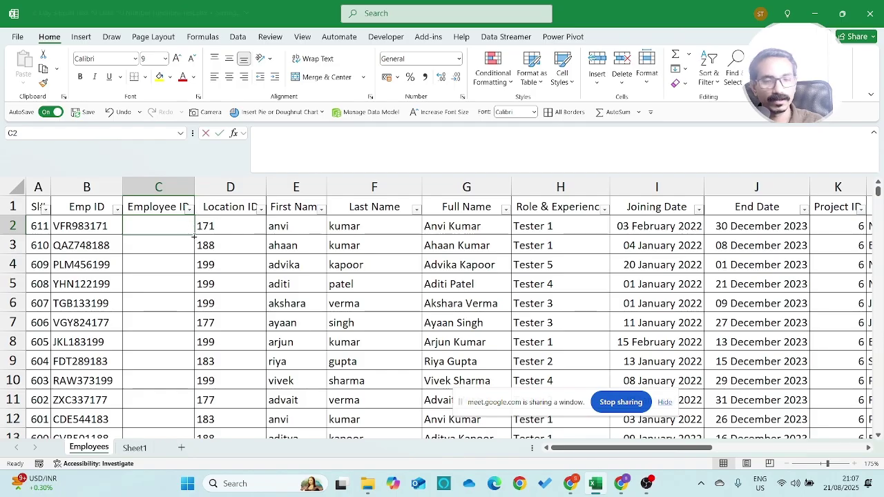
Enter =LEFT(B2,6) in C2 and fill it down the Employee ID column.
text(=LEFT)
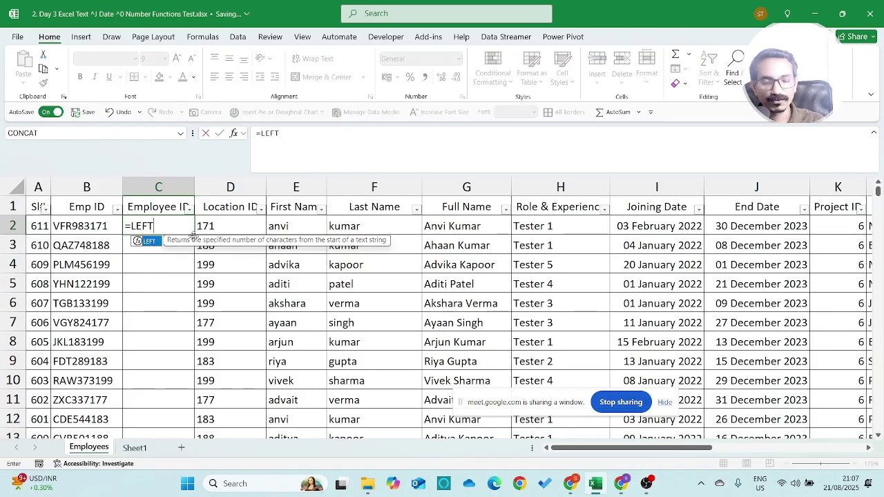
text(()
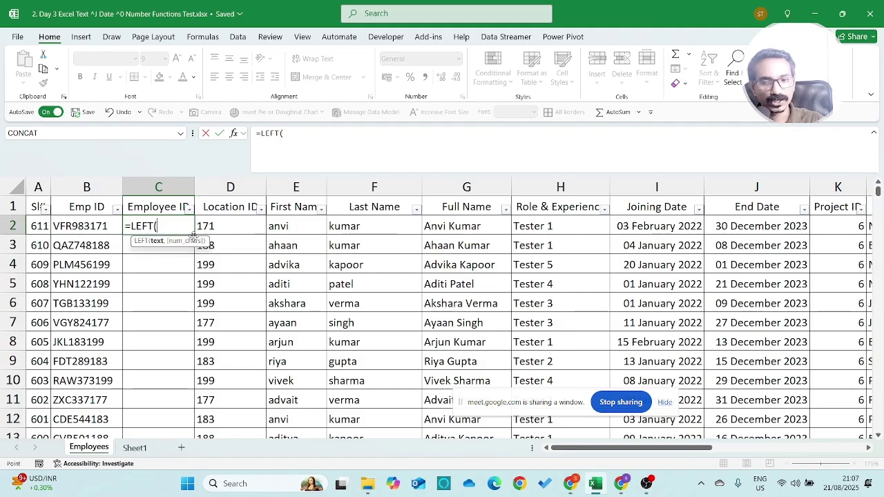
key(Left)
text(,)
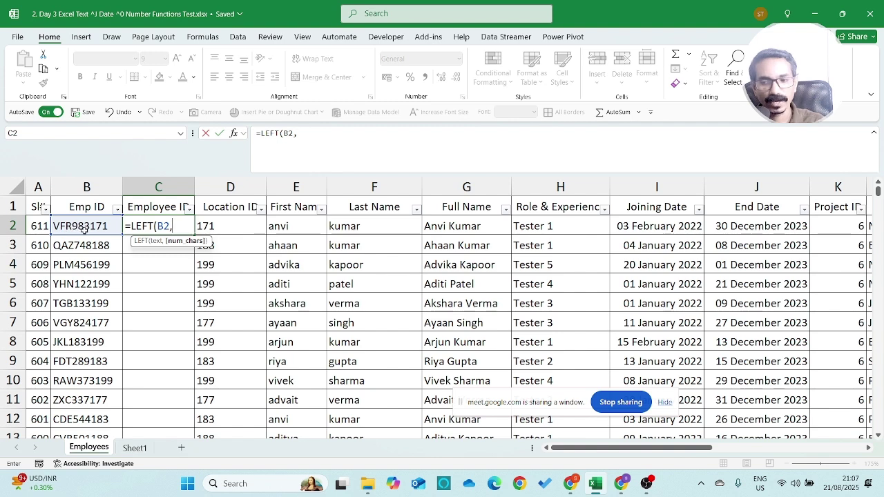
text(6)
key(ctrl+Return)
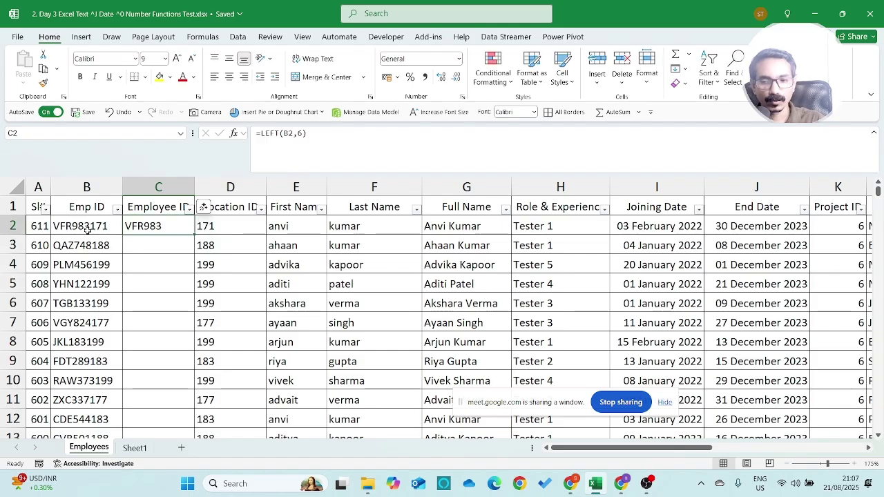
double_click(194, 234)
key(ctrl+Home)
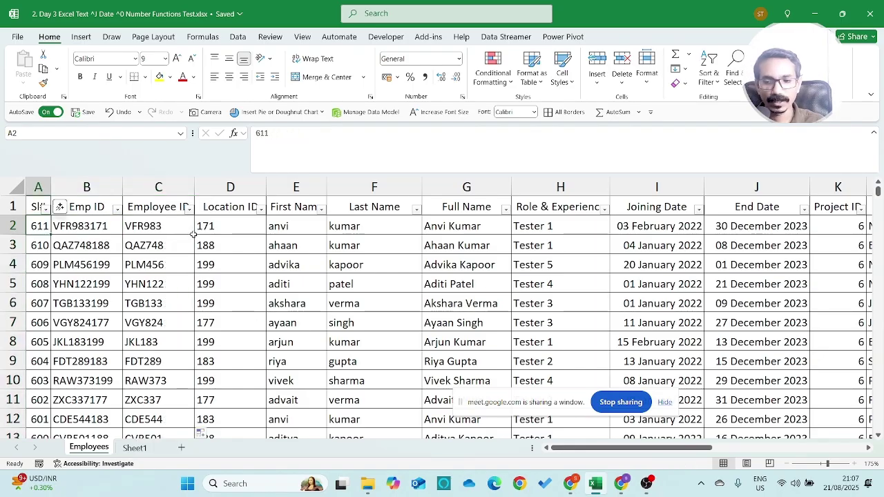
Compare the Employee ID and Location ID formulas in row 2 with the characters of the Emp ID in B2, without editing it.
key(Right)
key(Right)
key(Down)
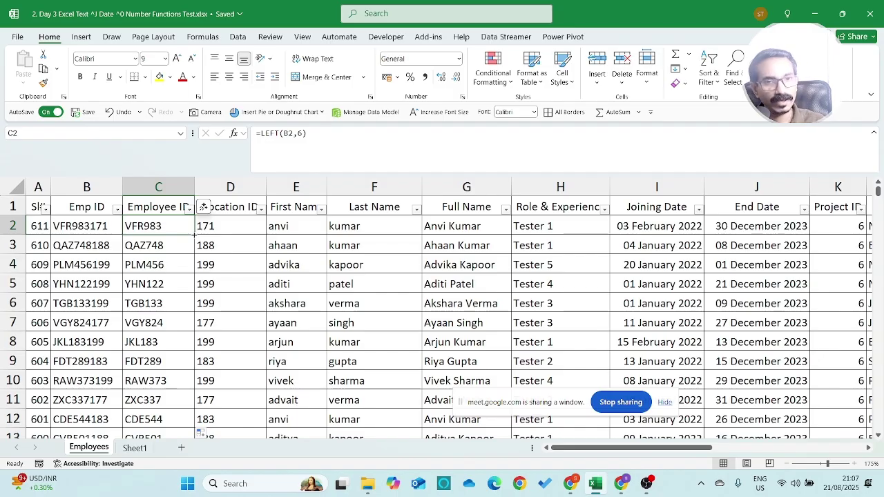
key(shift+Right)
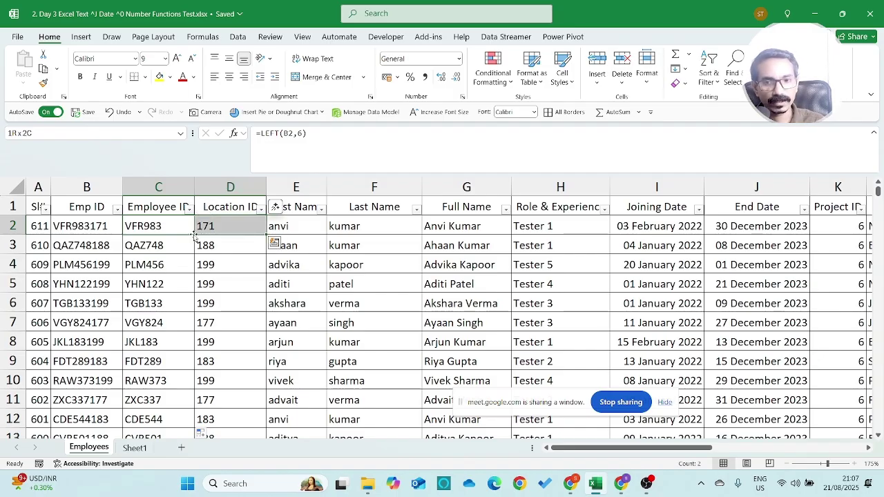
key(shift+Left)
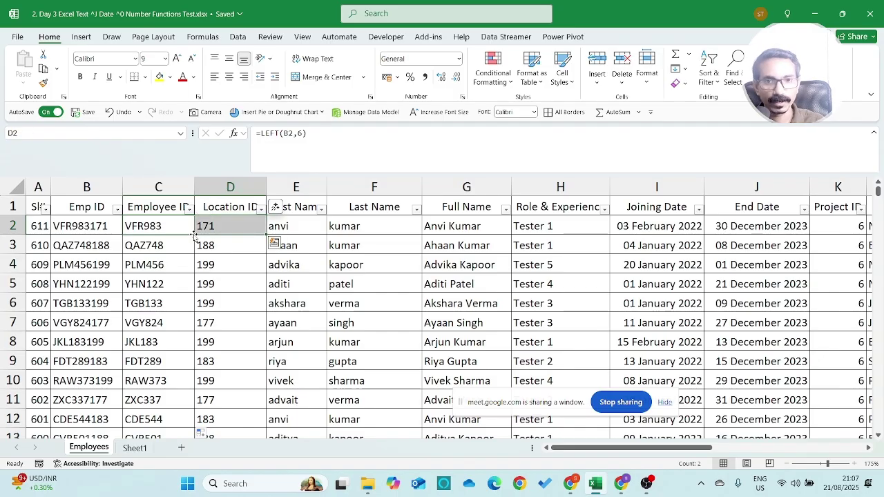
key(Right)
key(Left)
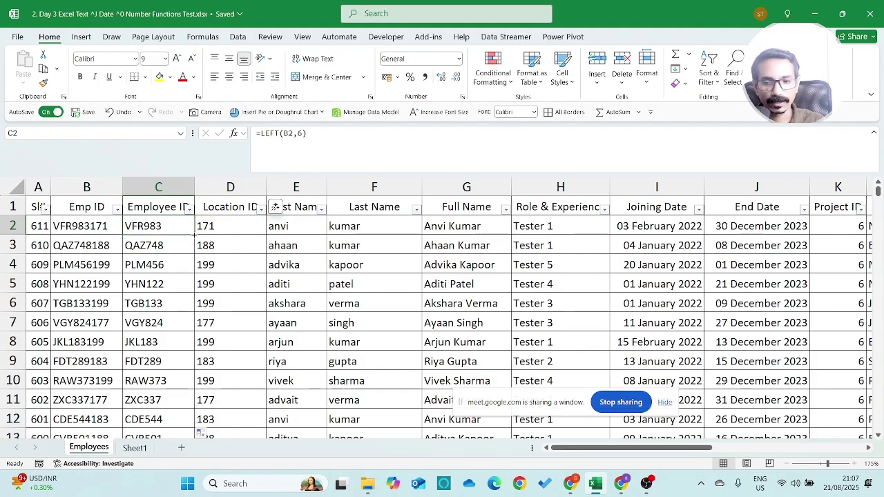
key(Left)
key(F2)
key(shift+Left)
key(shift+Left)
key(shift+Left)
key(shift+Left)
key(shift+Left)
key(shift+Left)
key(shift+Left)
key(shift+Left)
key(shift+Left)
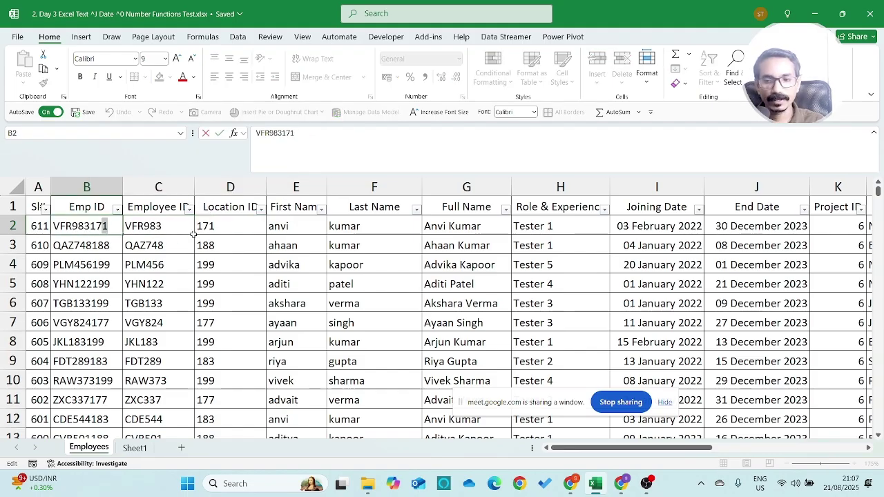
key(Escape)
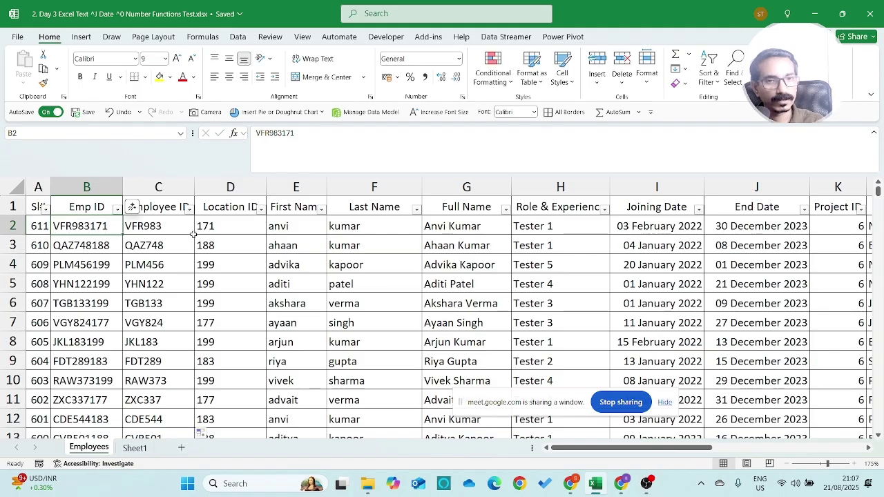
Insert a blank column between Emp ID and Employee ID.
key(Right)
key(alt+h)
key(i)
key(c)
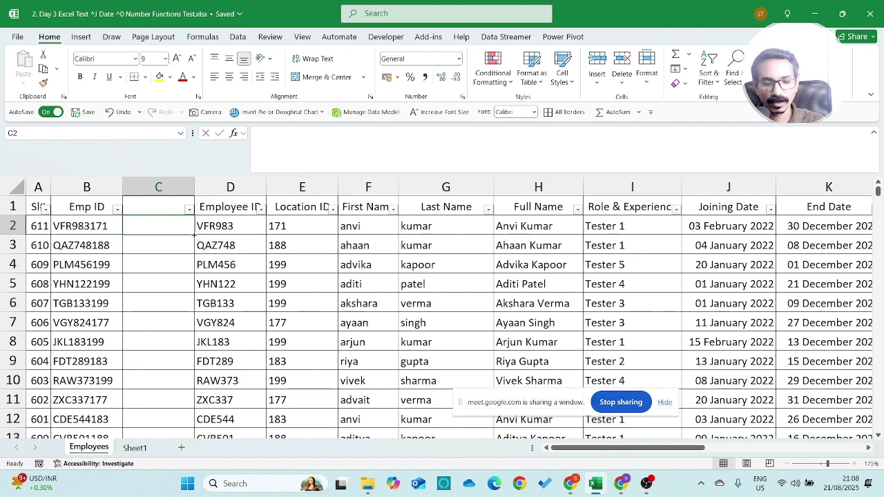
Enter =LEN(B2) in C2 and fill it down the blank column to count each Emp ID's characters.
text(=LEN()
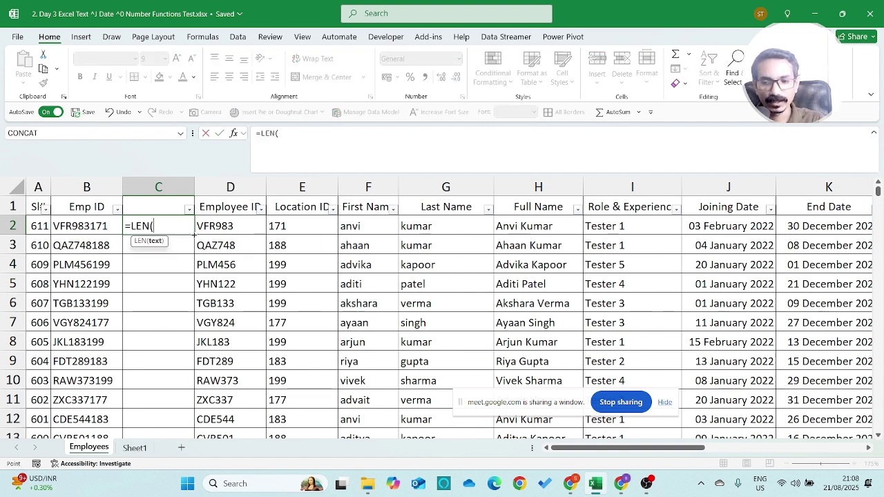
key(Left)
text())
key(Return)
key(Up)
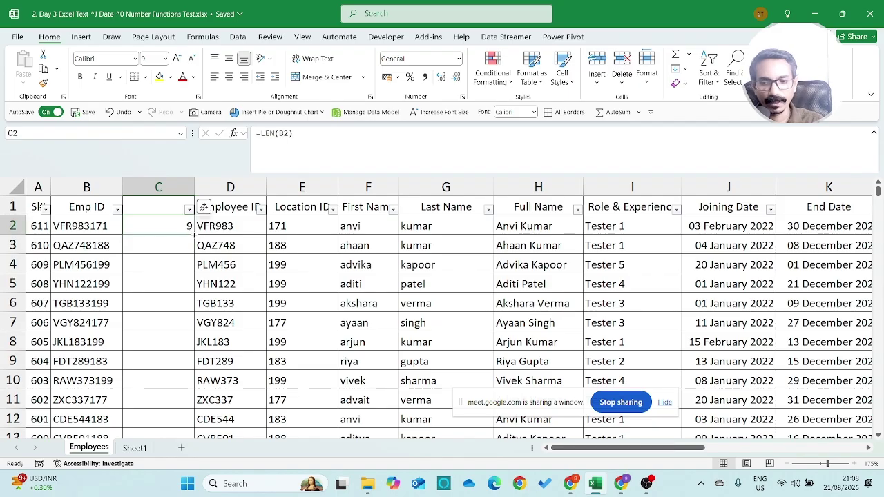
key(Right)
key(Right)
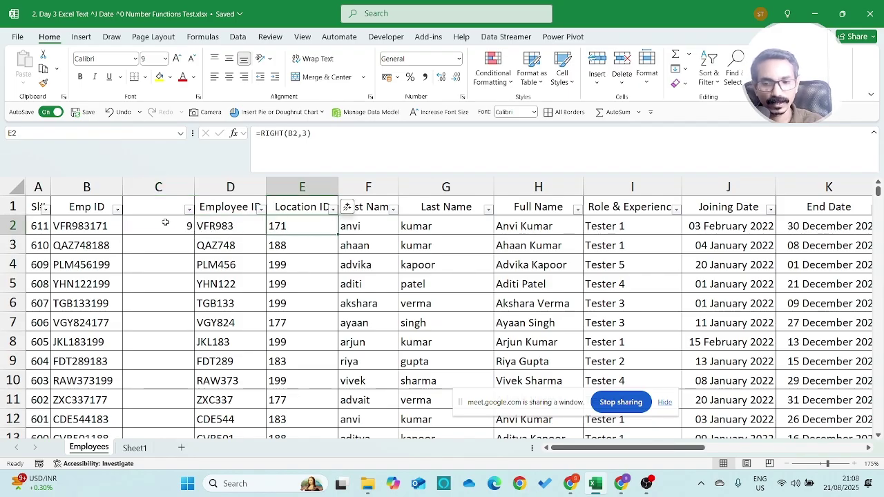
key(Left)
key(Left)
double_click(194, 235)
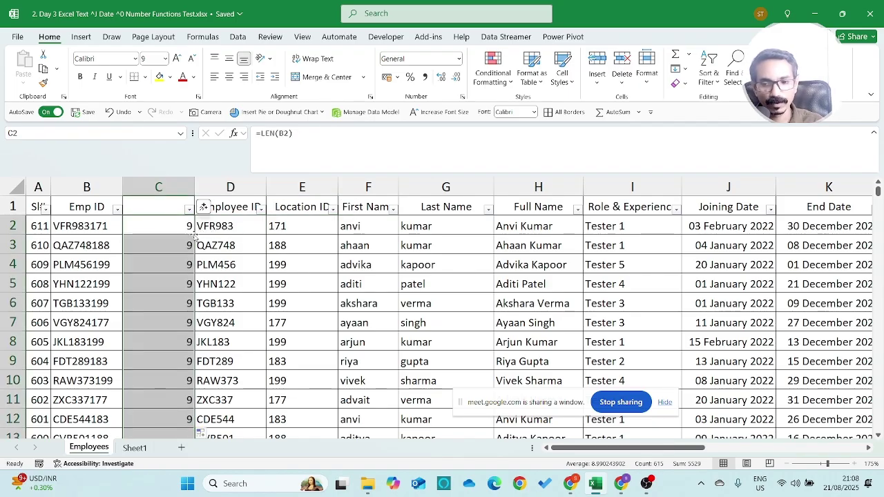
Filter the character-count column C to show only rows with the value 10.
click(192, 234)
click(188, 208)
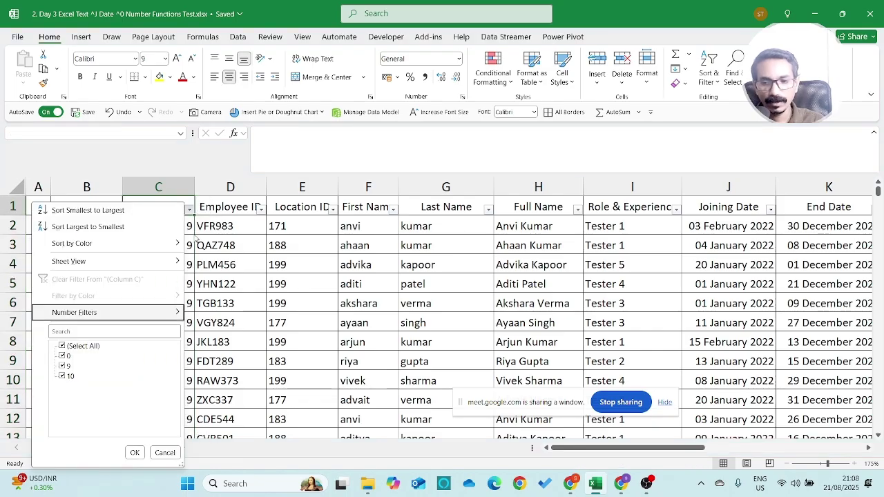
key(Up)
key(Up)
key(space)
key(Down)
key(Down)
key(Down)
key(space)
key(Return)
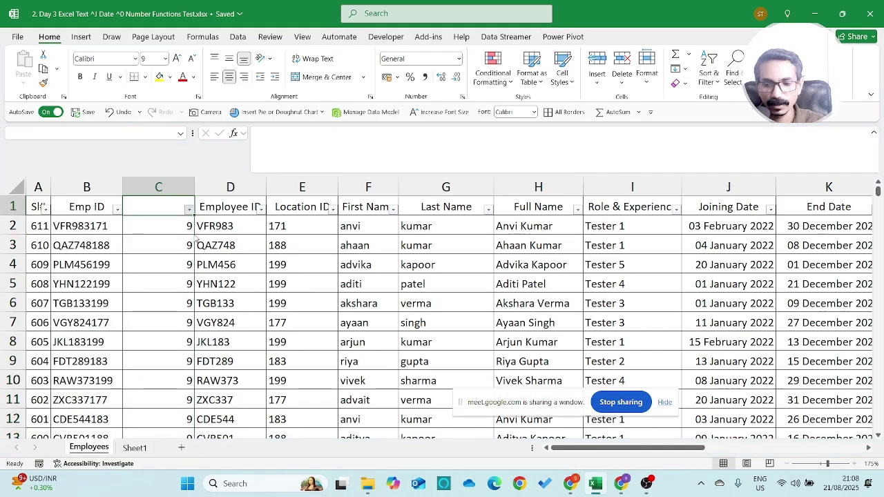
Examine the filtered Emp IDs, comparing the characters before the location code in B613 with the LEFT formula in D613, without editing.
key(Down)
key(shift+Down)
key(shift+Down)
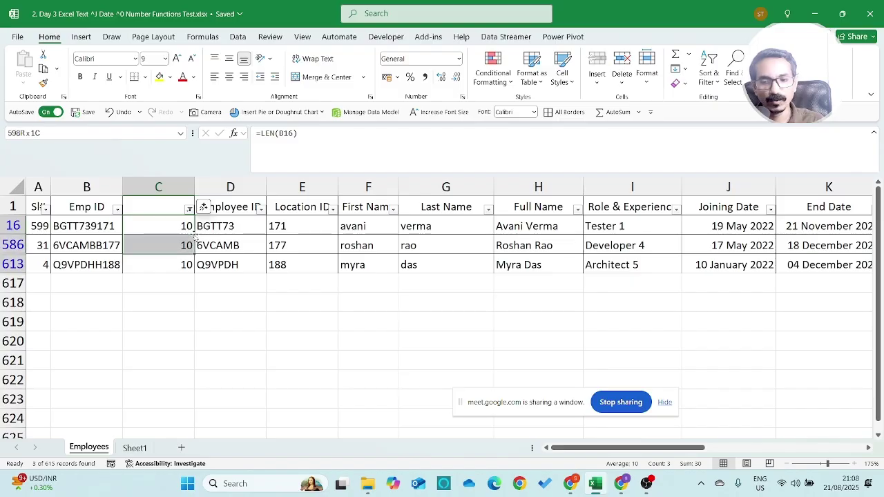
key(Left)
key(Down)
key(F2)
key(Return)
key(F2)
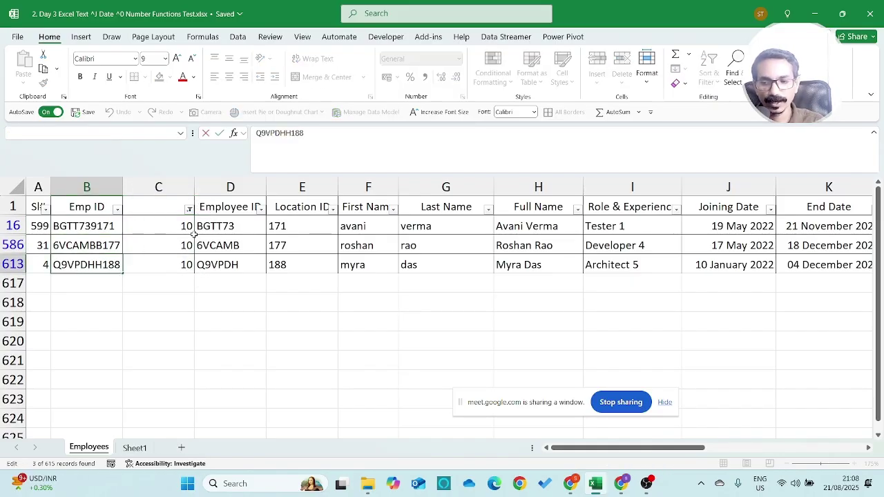
key(shift+Left)
key(shift+Left)
key(shift+Left)
key(shift+Left)
key(shift+Left)
key(shift+Left)
key(shift+Left)
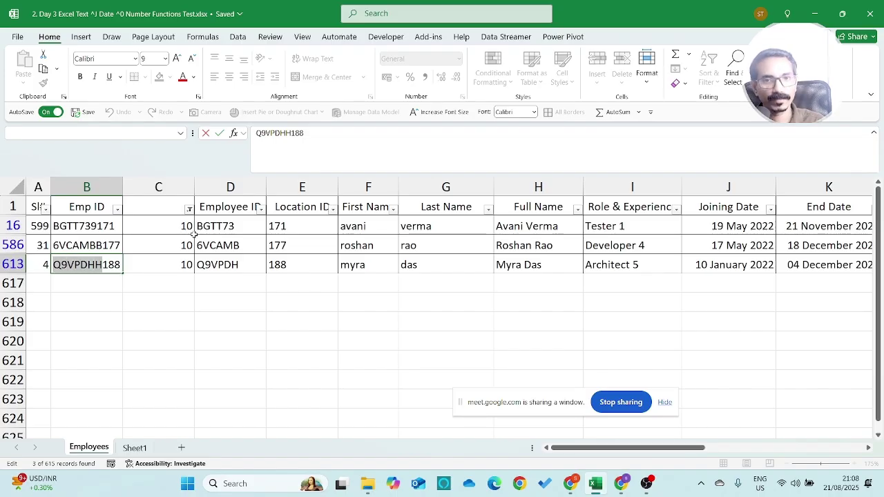
key(Escape)
key(Right)
key(Right)
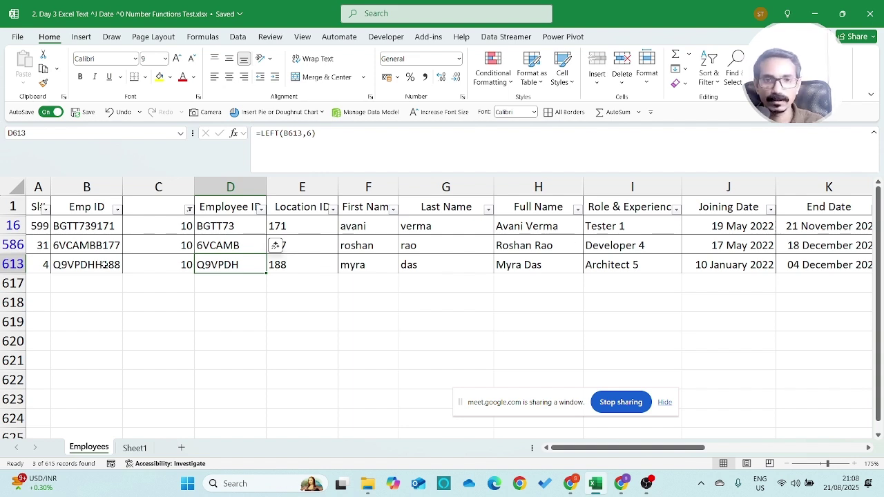
key(ctrl+Up)
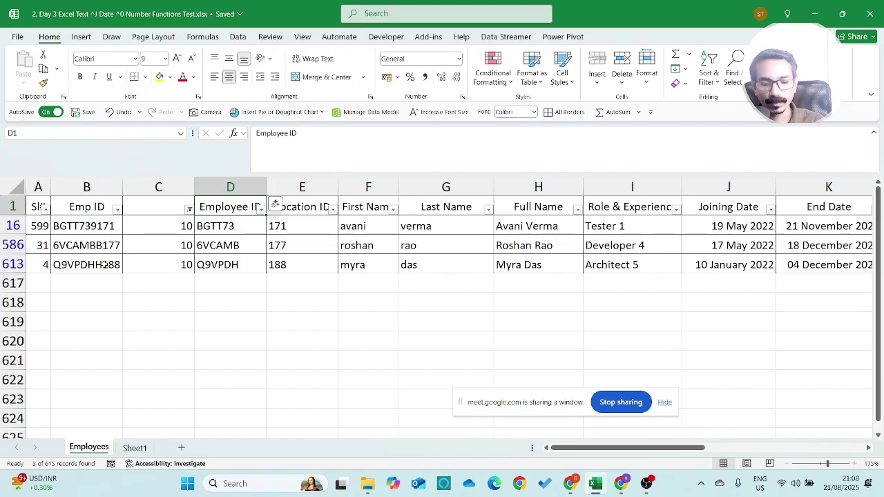
Clear the character-count filter and remove the filters from the employee table.
key(alt+a)
key(c)
key(ctrl+shift+l)
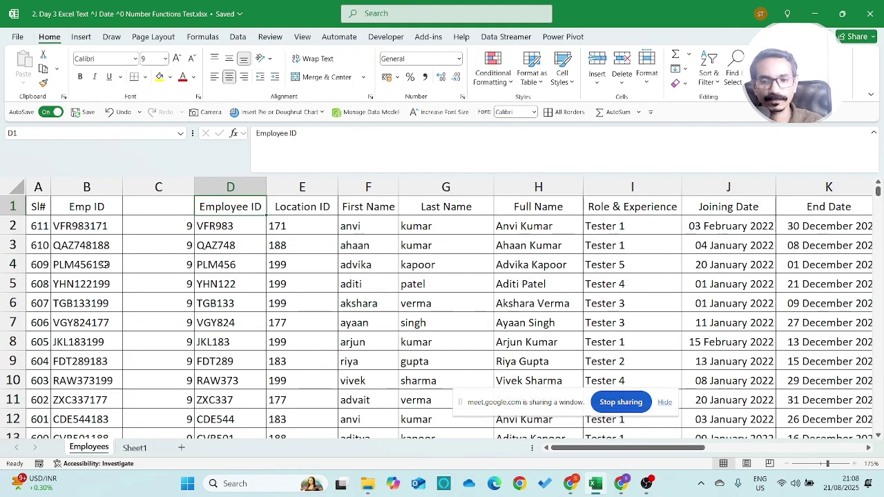
Delete the unlabelled character-count column C.
key(Down)
key(Left)
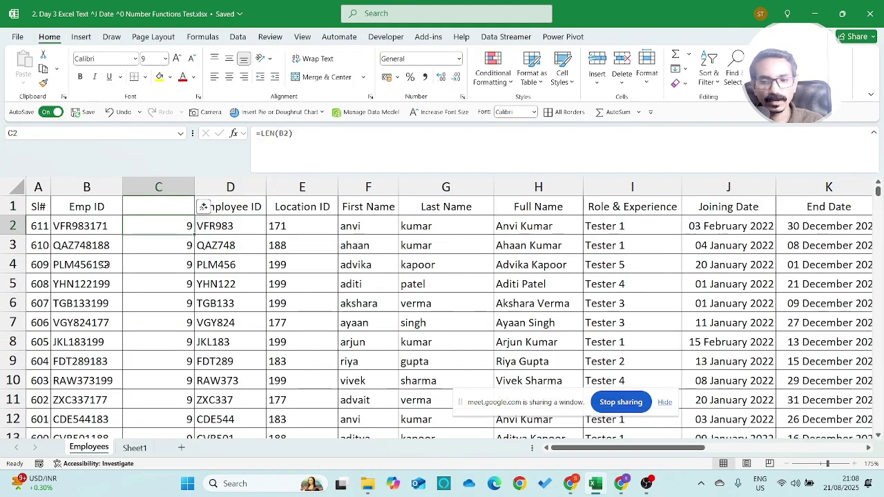
key(ctrl+space)
key(ctrl+minus)
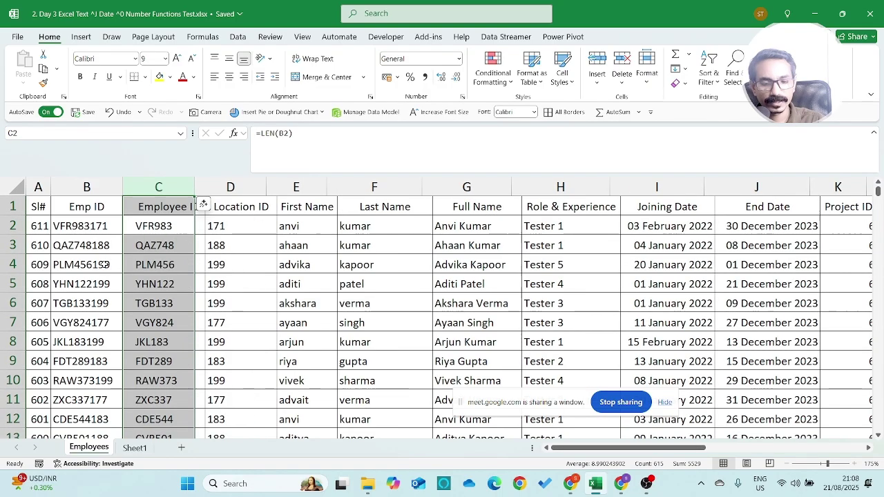
Examine the three-character location code at the end of the Emp ID in B2 without editing it.
key(Home)
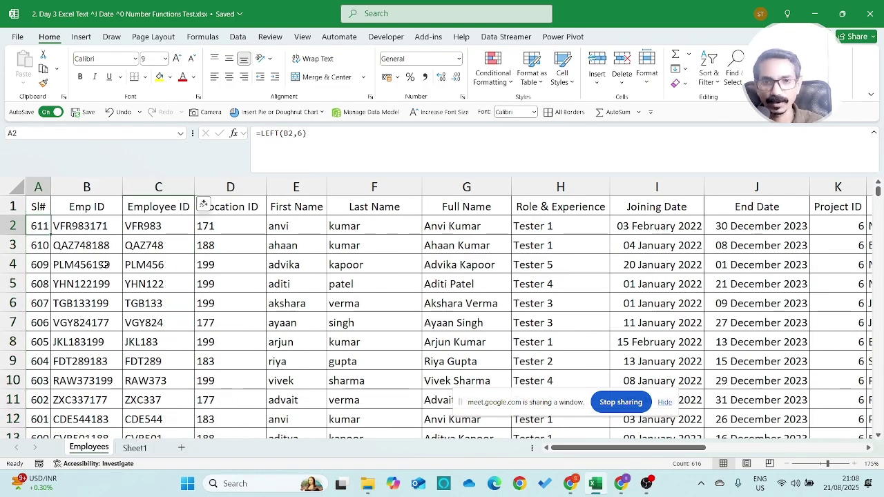
key(Right)
key(Right)
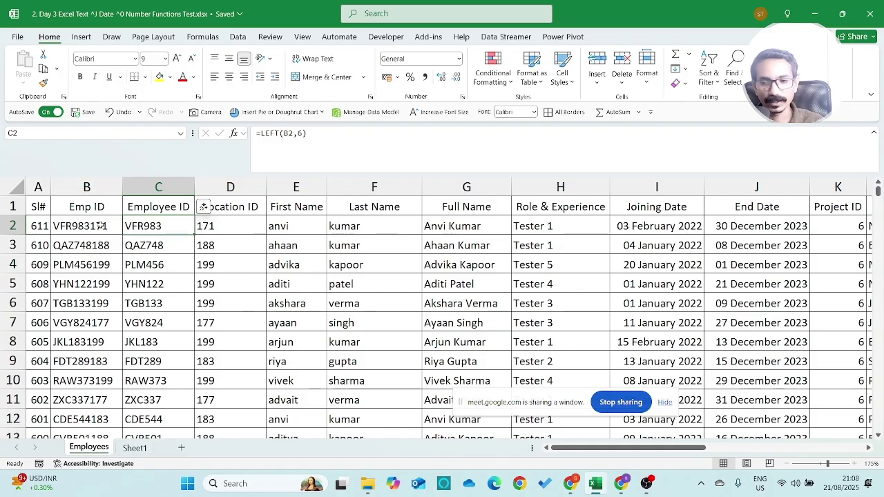
click(100, 226)
key(F2)
key(shift+Left)
key(shift+Left)
key(shift+Left)
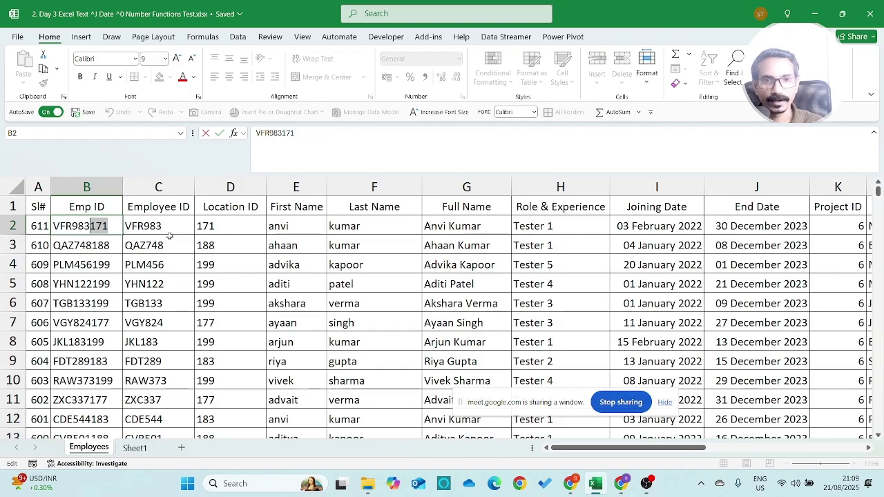
key(Left)
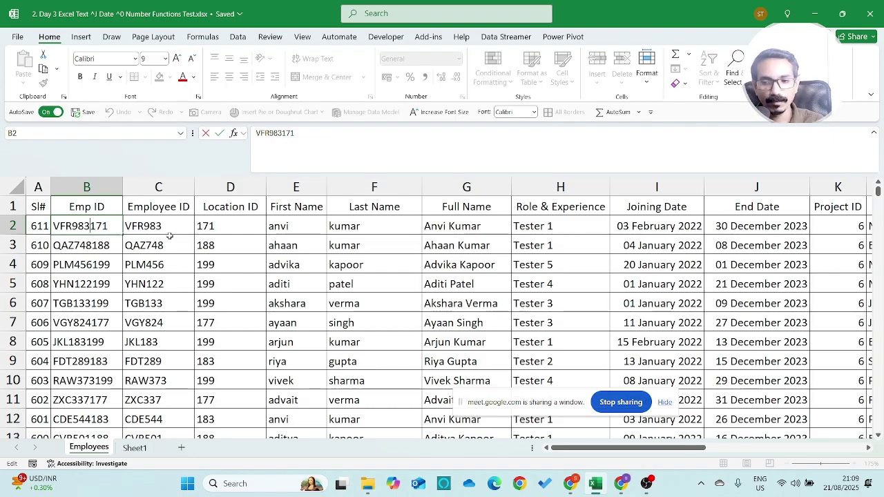
key(Escape)
Insert a blank column C before Employee ID and enter =LEN(B2) in C2.
click(169, 234)
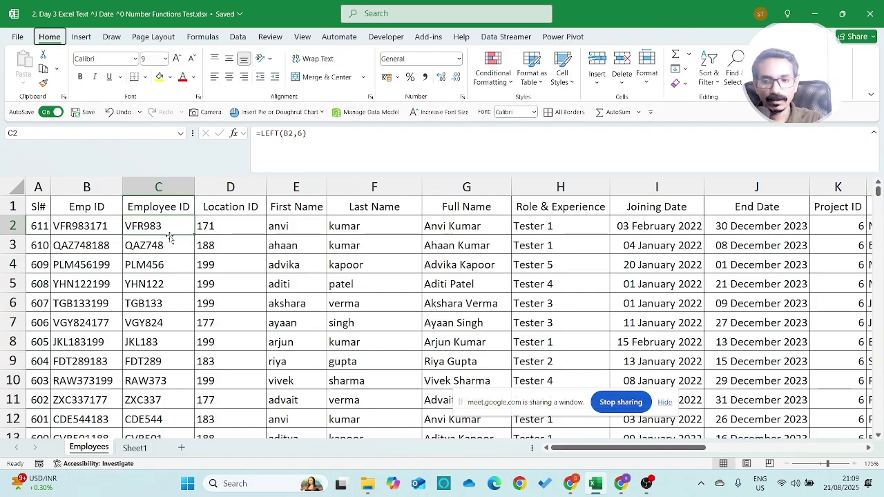
text(ic)
text(=)
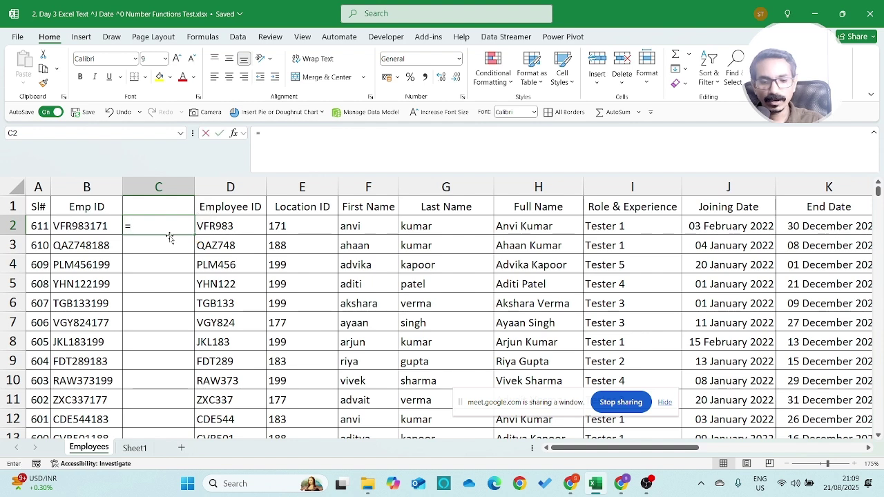
text(LEN()
key(Left)
text())
key(Return)
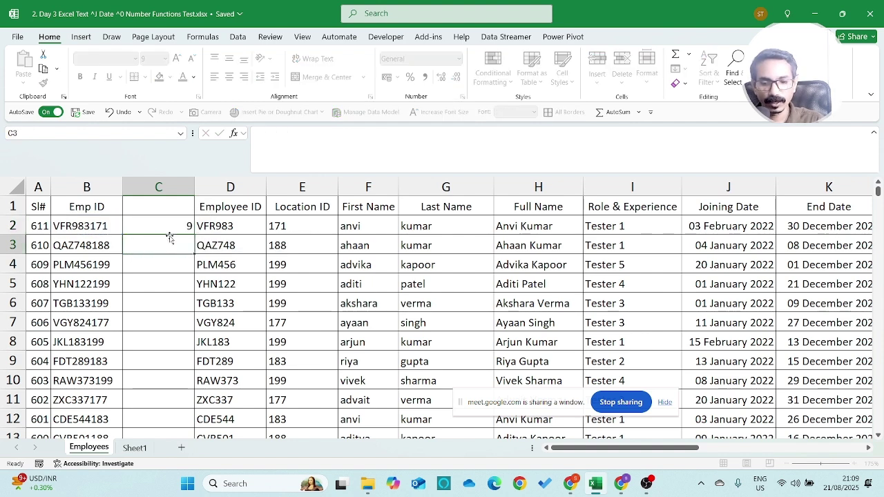
Change the formula in C2 to =LEN(B2)-3 to leave out the location code's characters.
click(178, 226)
click(361, 137)
text(-)
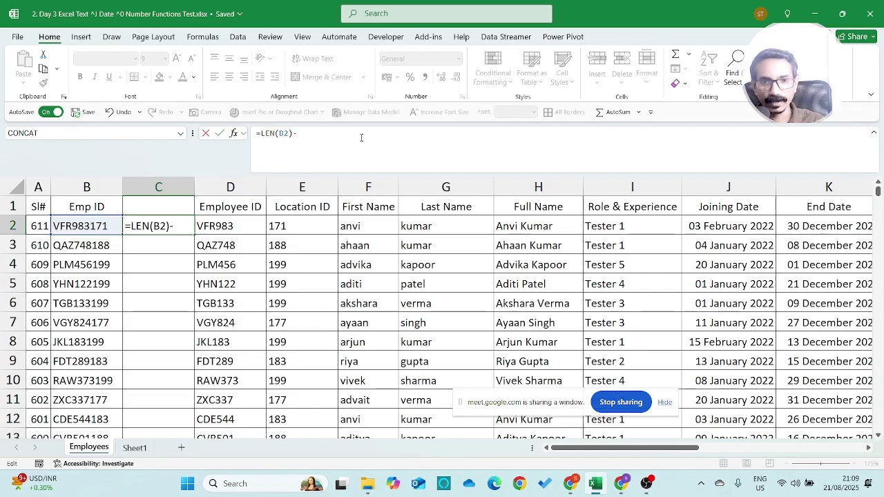
text(3)
key(ctrl+Return)
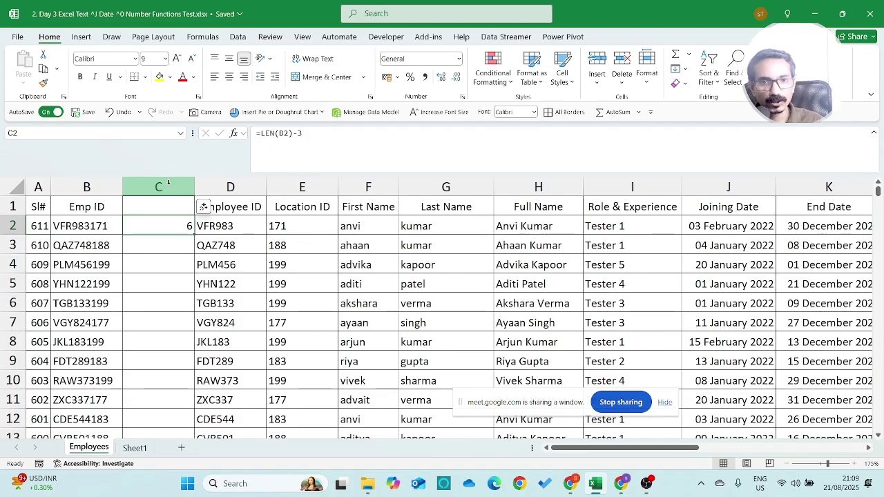
Set the Employee ID formula in D2 to =LEFT(B2,LEN(B2)-3) and fill it down the column.
click(240, 225)
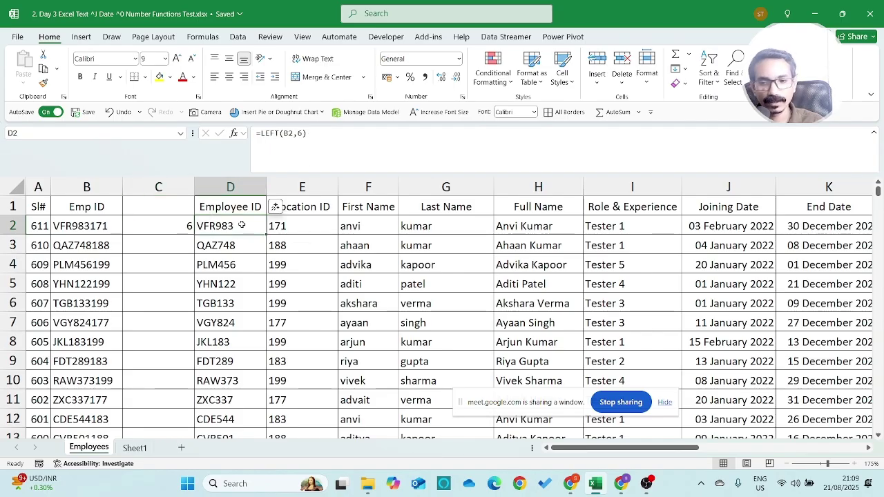
click(316, 138)
key(BackSpace)
key(BackSpace)
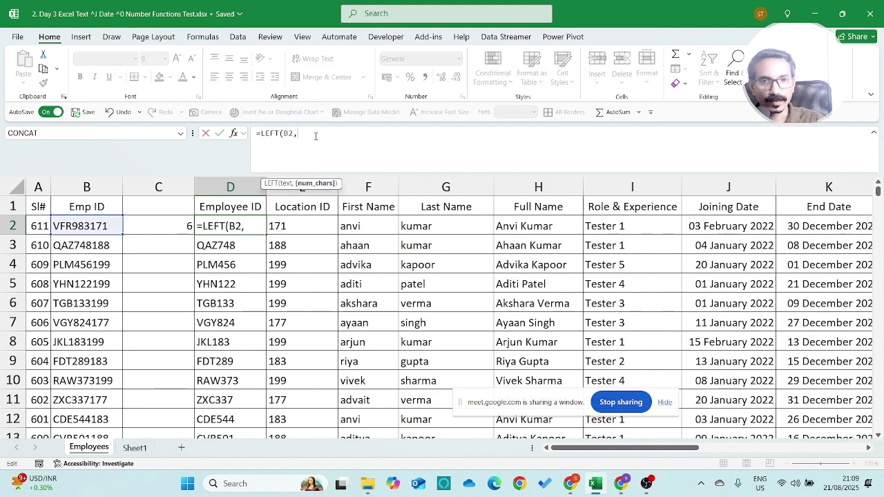
text(LEN()
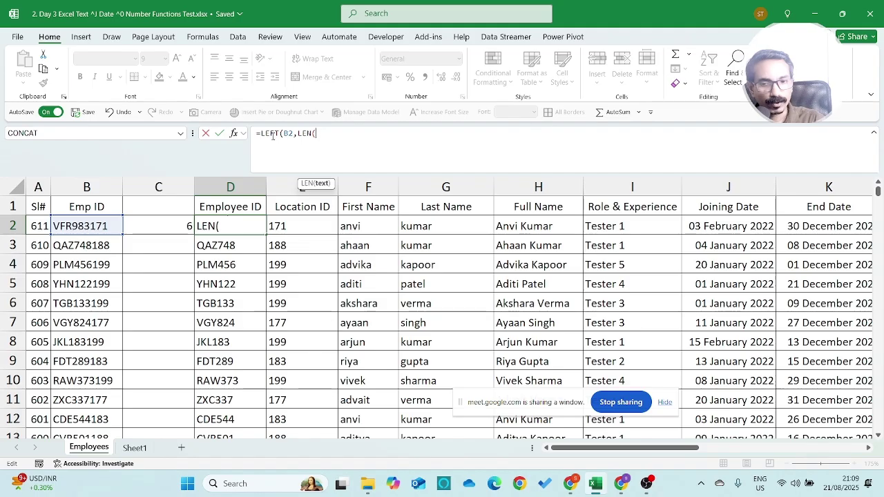
click(107, 226)
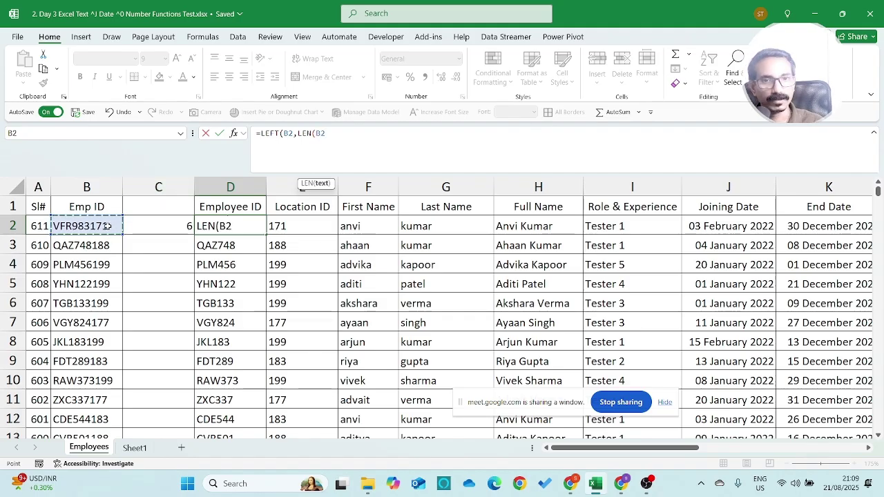
text())
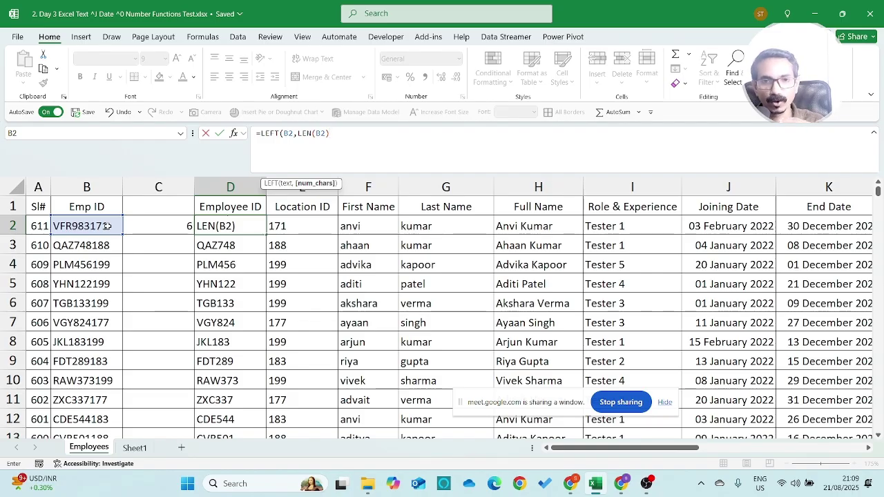
text(-3)
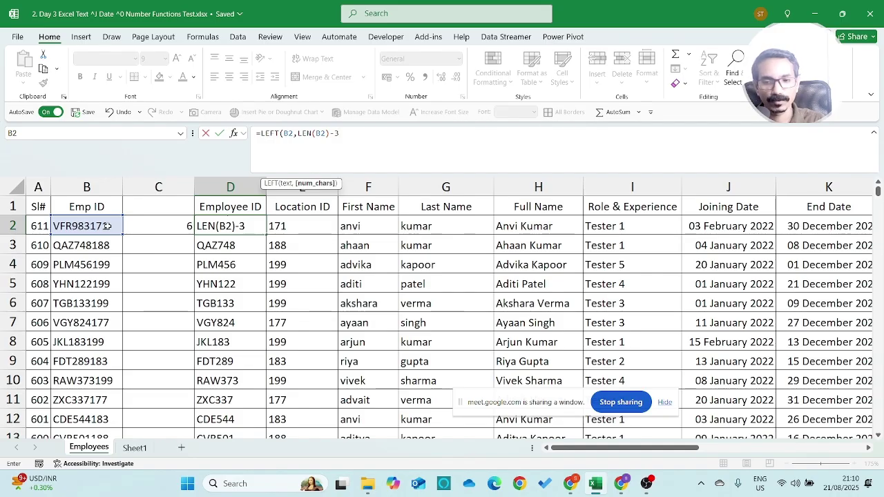
text())
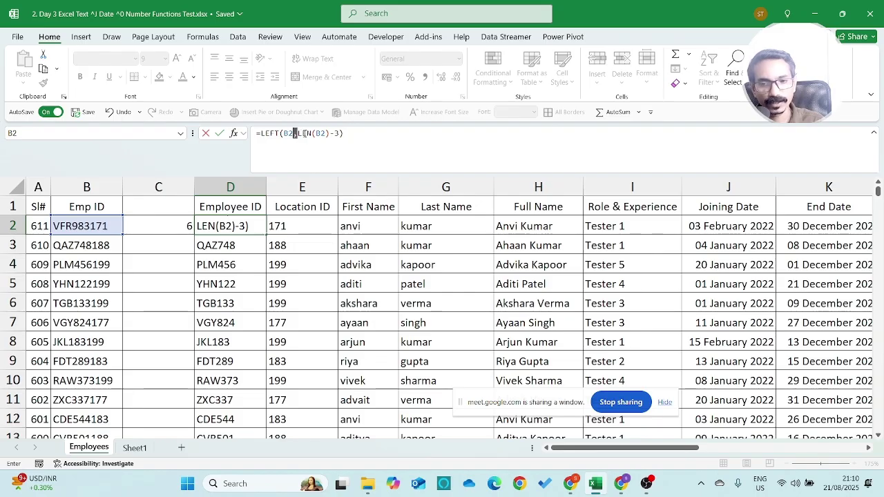
drag(294, 133, 348, 134)
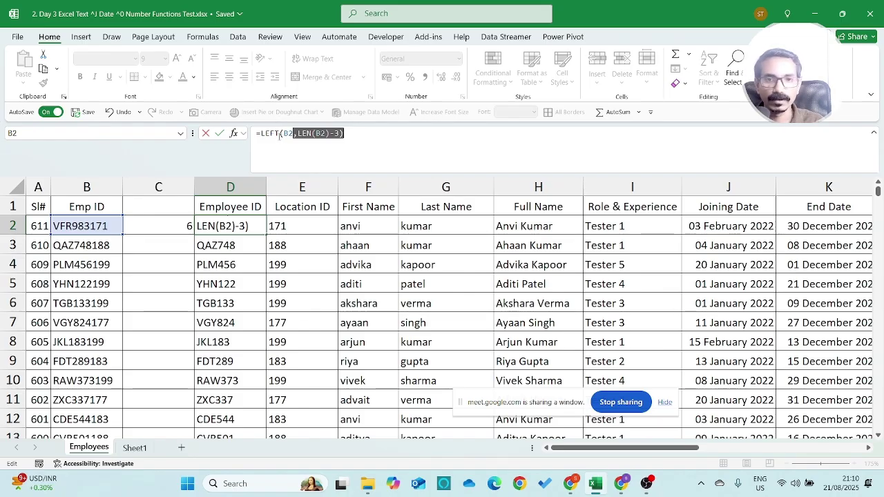
text(,6))
key(Return)
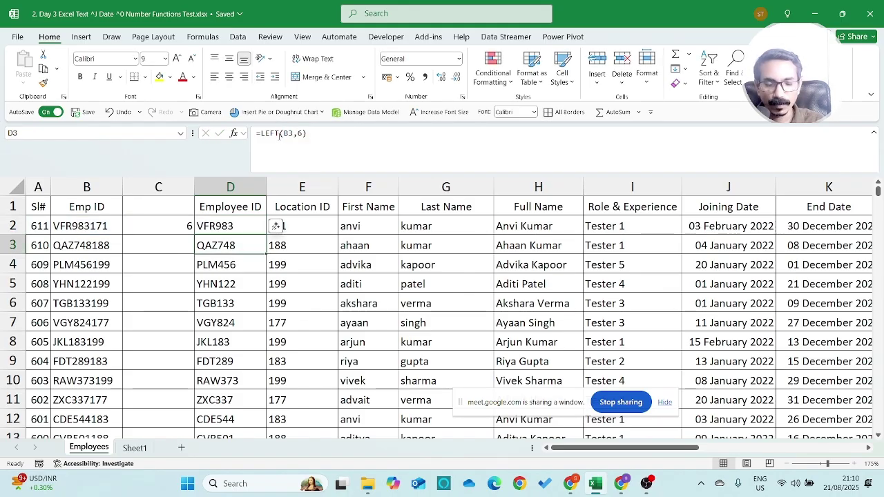
key(ctrl+z)
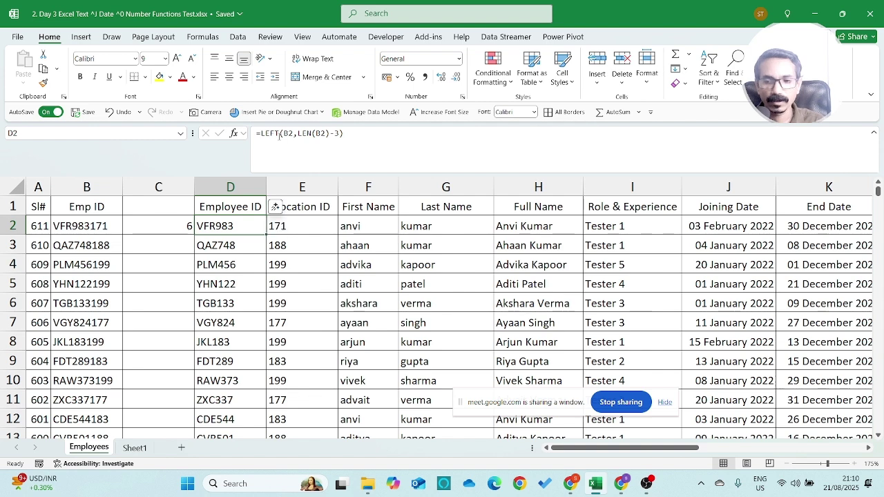
double_click(265, 235)
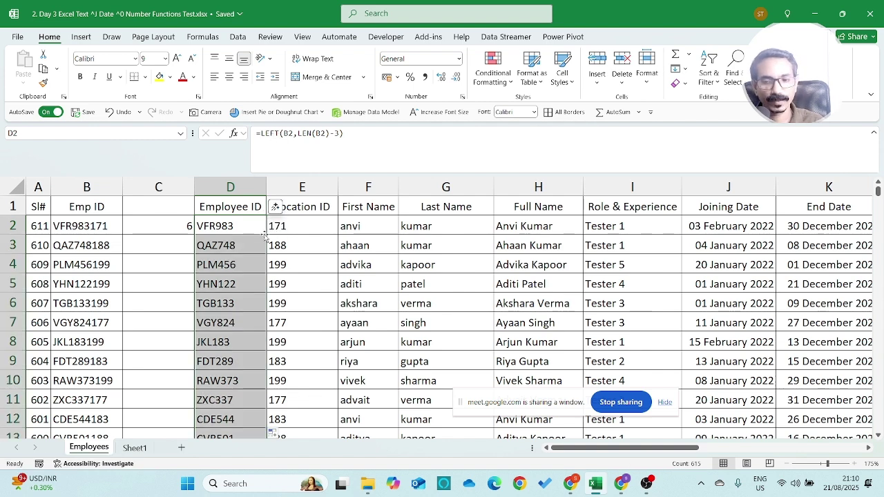
Label the helper column C with the header LEN in C1.
click(169, 221)
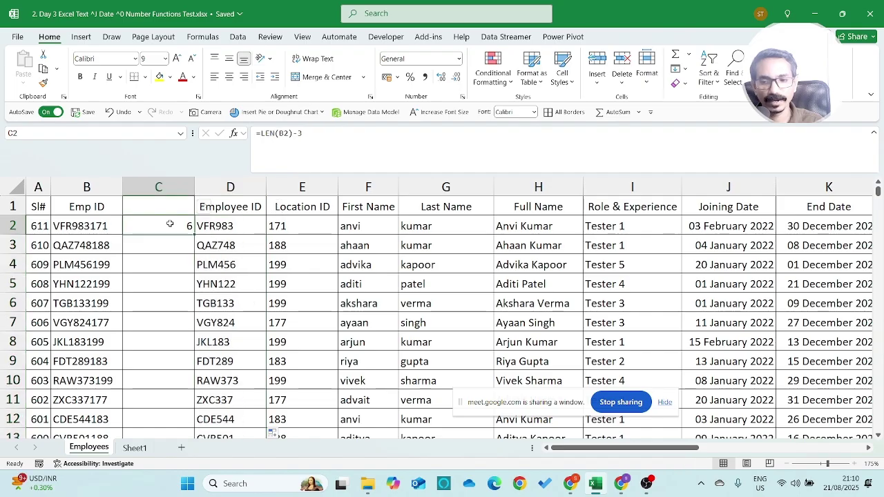
key(Up)
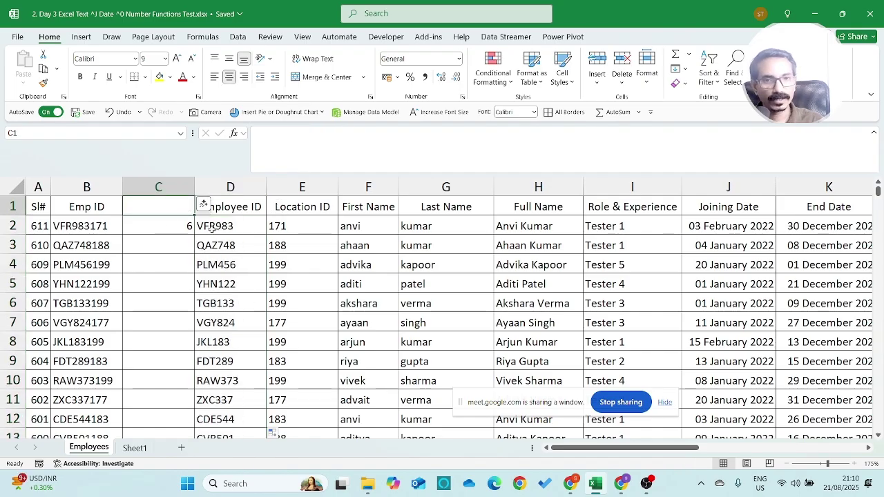
text(LEN)
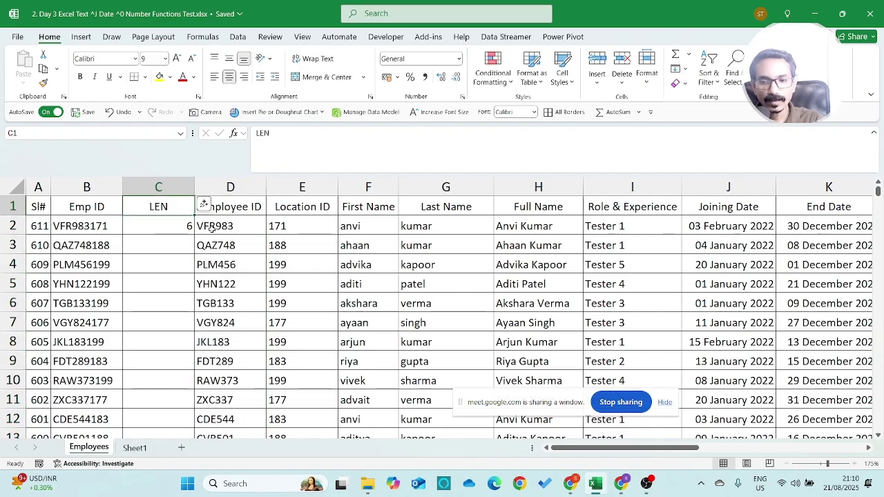
key(Return)
Set the formula in C2 to =LEN(B2) and fill it down the LEN column.
key(F2)
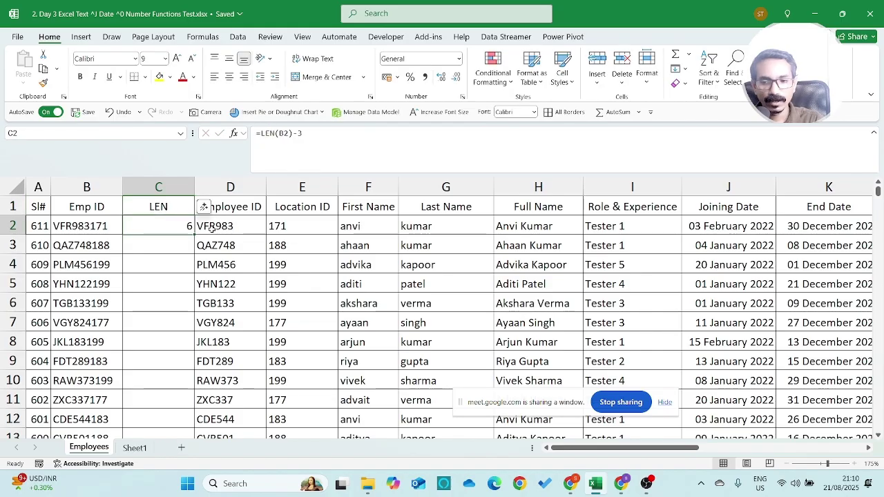
key(BackSpace)
key(BackSpace)
key(BackSpace)
key(BackSpace)
key(BackSpace)
key(BackSpace)
text(()
key(Left)
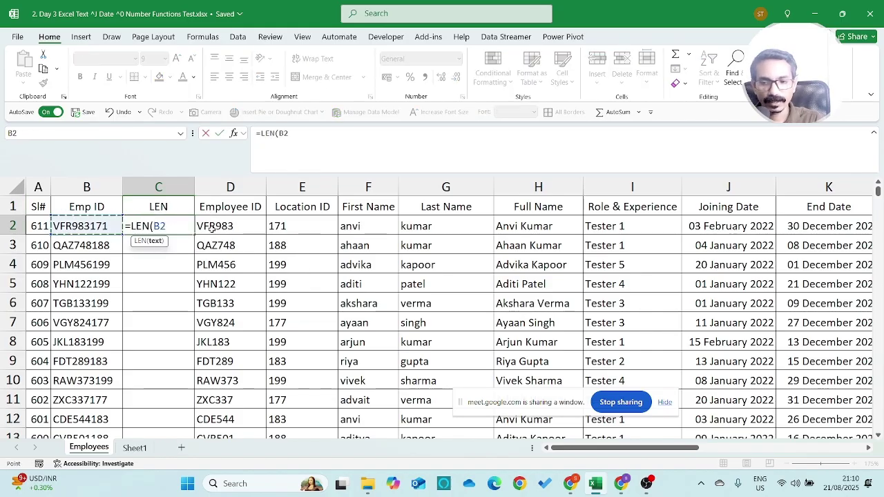
key(ctrl+Return)
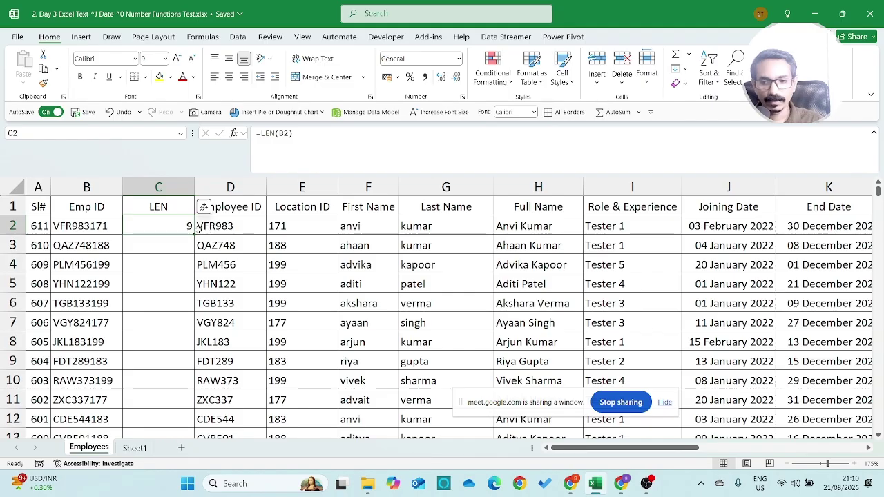
double_click(196, 236)
Turn on filters for the employee table and filter the LEN column to show only the value 10.
key(Up)
key(shift+space)
key(Down)
key(ctrl+shift+l)
key(Up)
key(alt+Down)
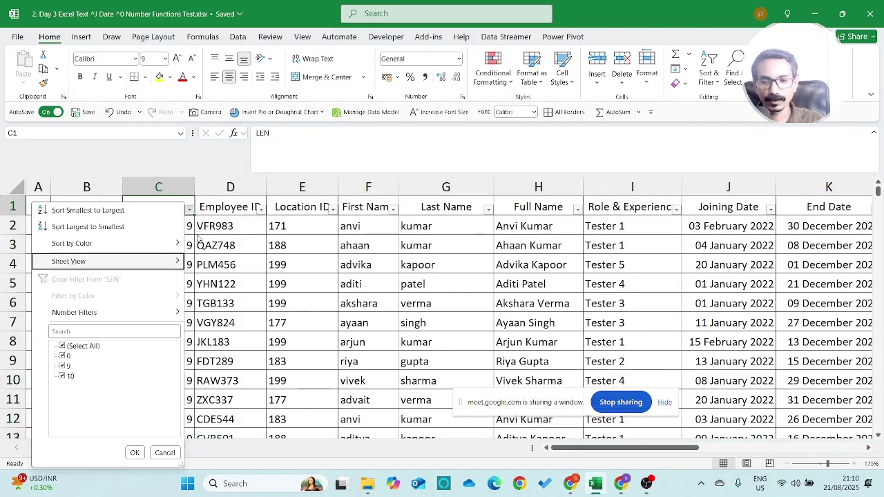
key(space)
key(Up)
key(space)
key(Tab)
key(Return)
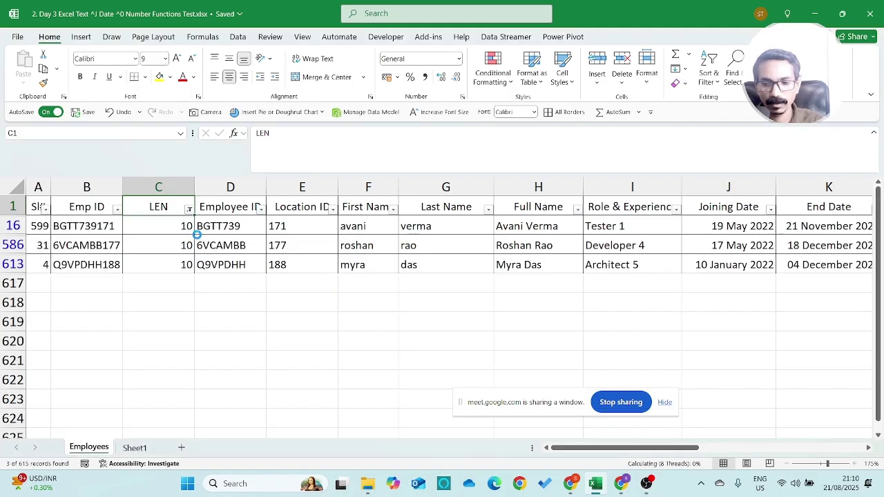
Check the LEFT formula in D613 against the 10-character Emp ID in B613 without editing.
key(Down)
key(Down)
key(Down)
key(Right)
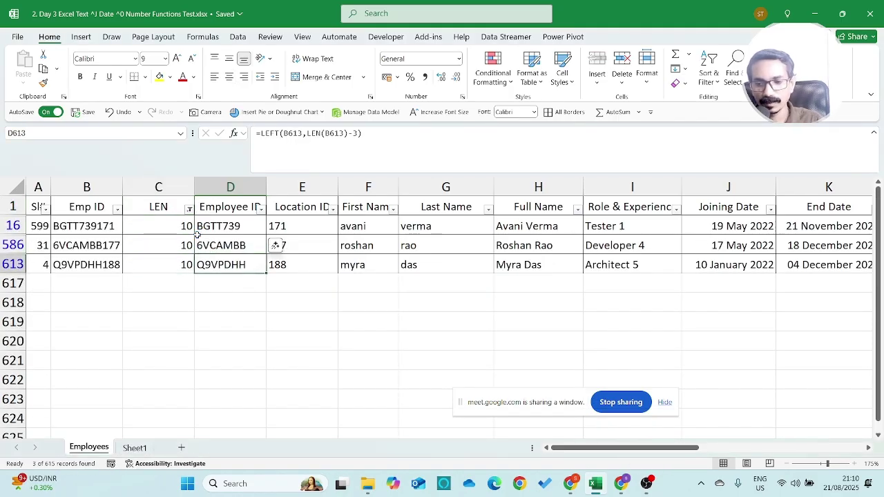
key(F2)
key(Escape)
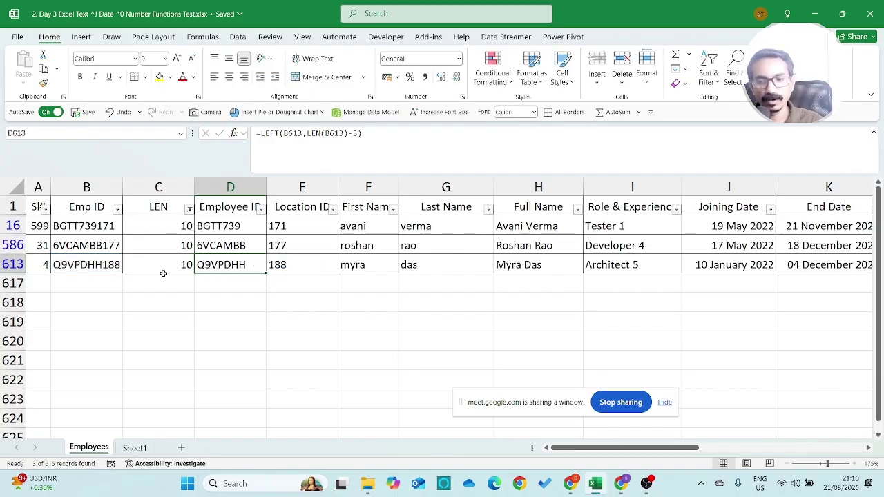
Remove the filters from the employee table so all rows show.
key(ctrl+Up)
key(alt+d)
key(f)
key(f)
Delete the helper LEN column C from the employee table.
key(Left)
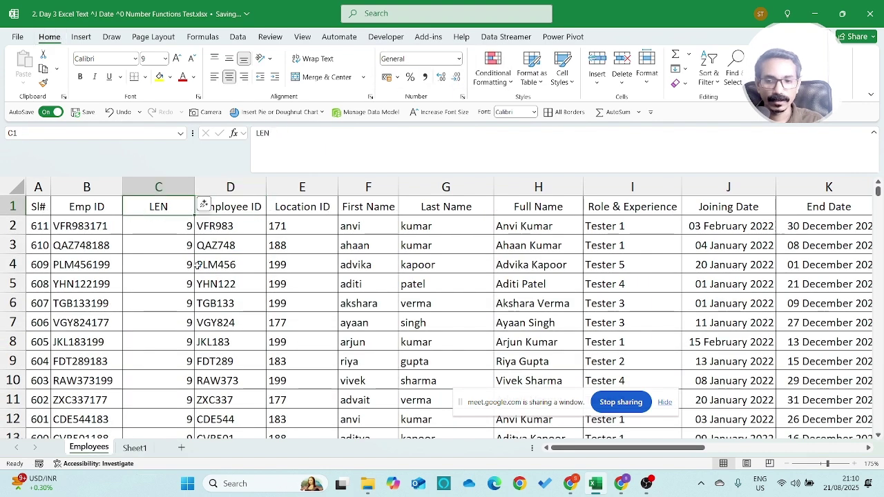
key(ctrl+shift+Down)
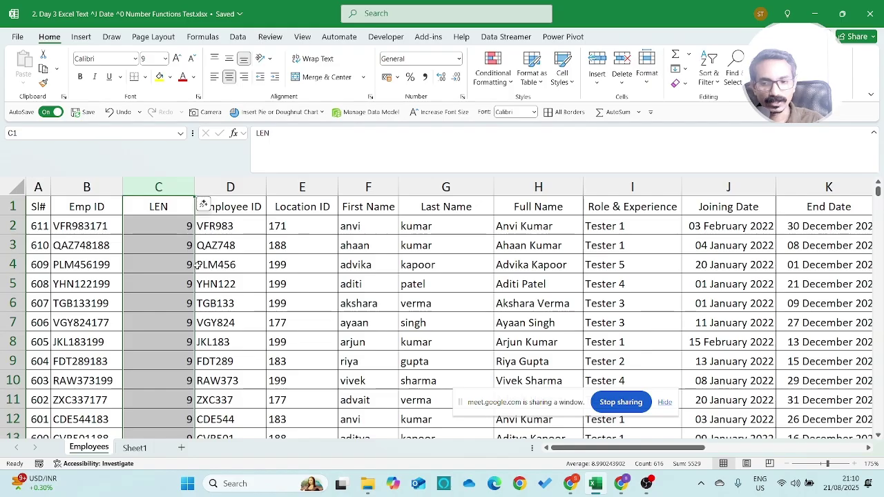
key(alt+h)
key(d)
key(c)
key(Down)
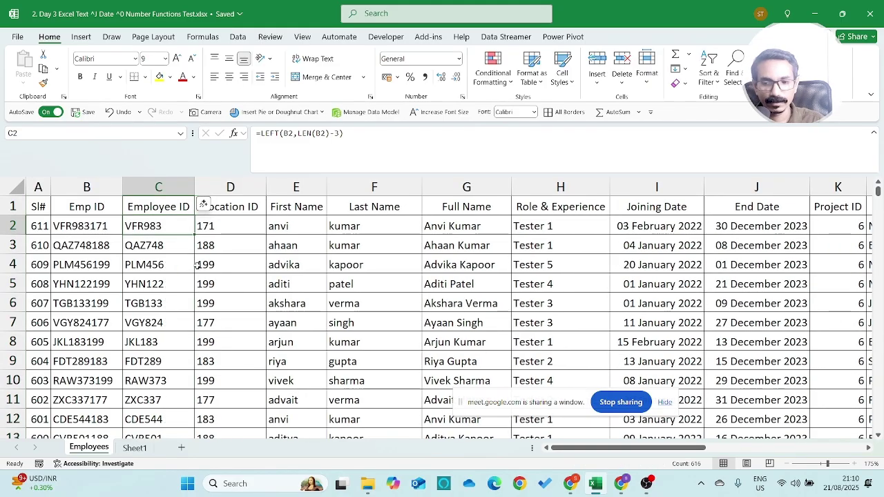
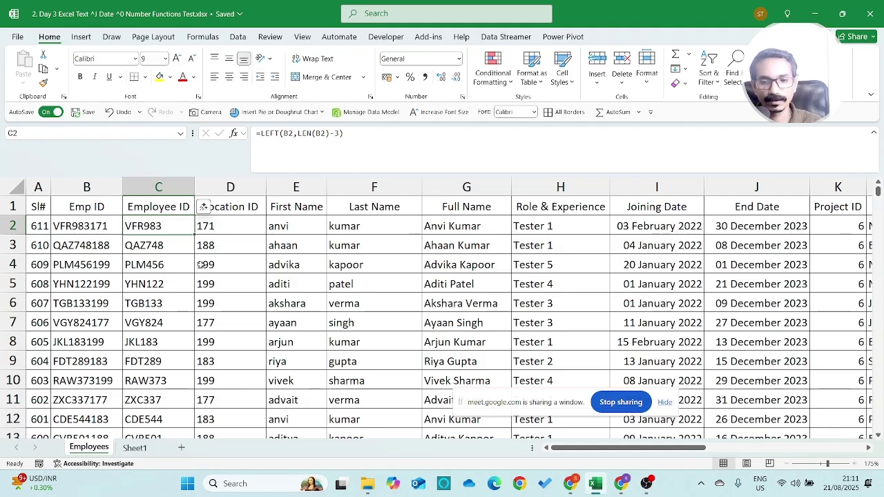
Insert a blank column between Role & Experience and Joining Date.
key(Up)
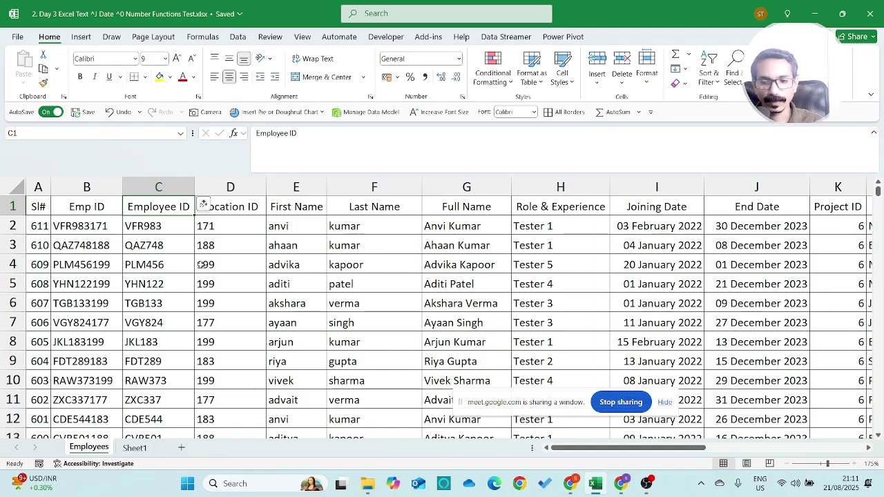
key(Right)
key(Right)
key(Right)
key(Right)
key(Right)
key(Right)
key(Right)
key(Right)
key(Right)
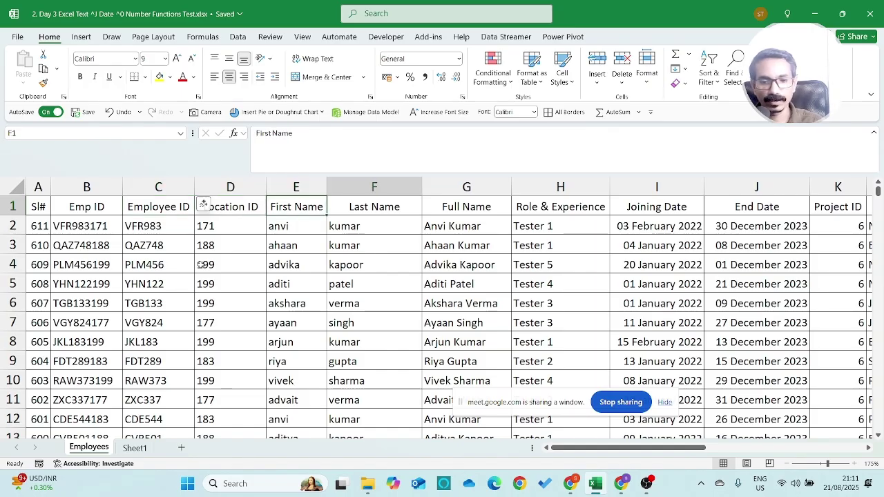
key(Left)
key(Left)
key(Left)
key(Left)
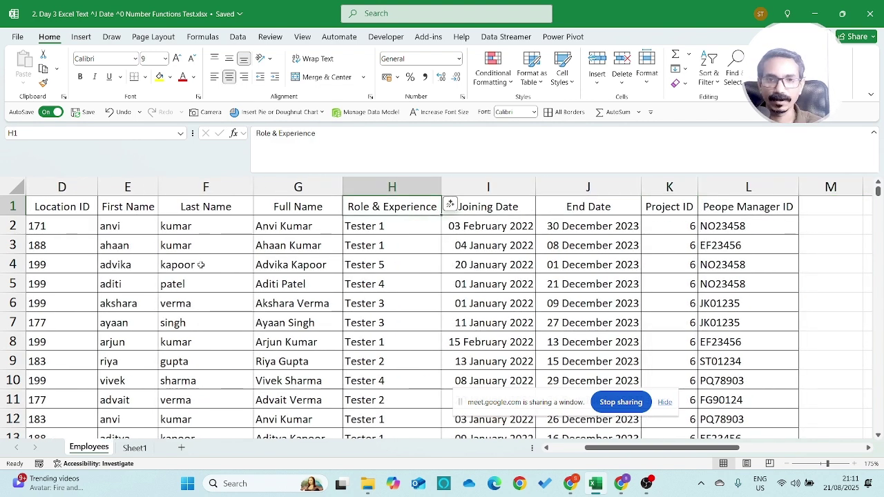
key(Right)
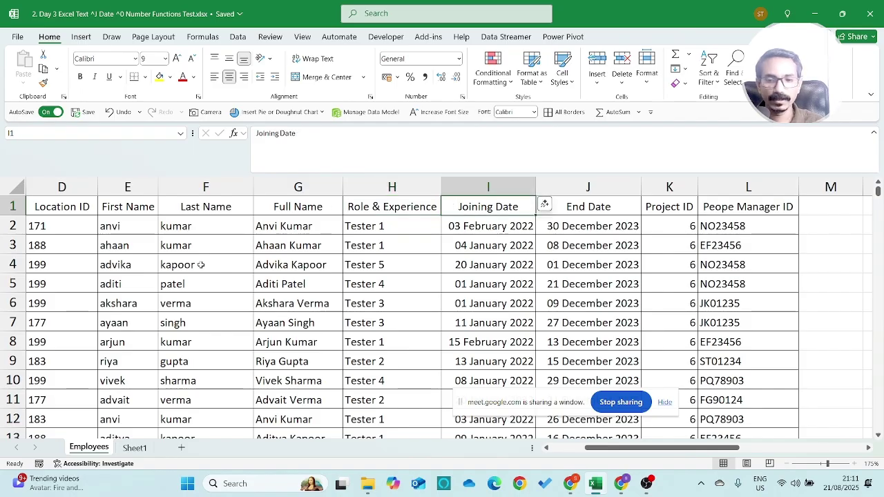
key(alt+h)
key(i)
key(c)
key(Down)
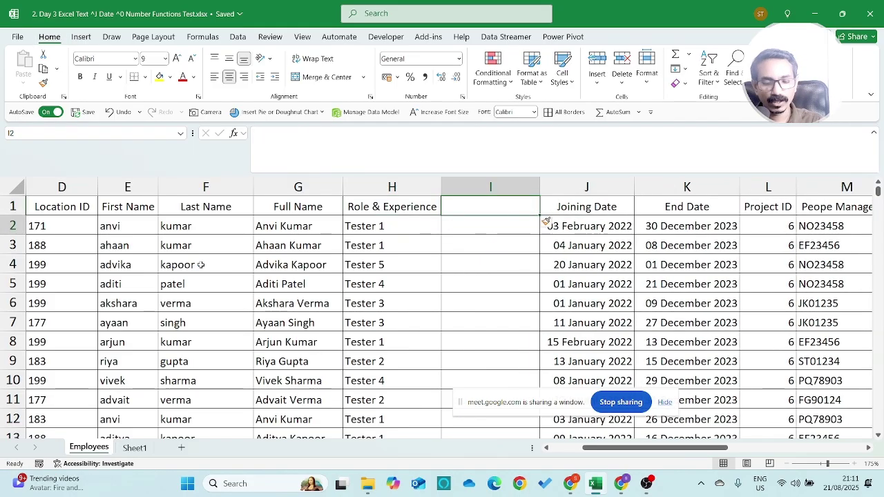
Delete the empty row 25 that interrupts the employee data.
key(Left)
key(ctrl+Down)
key(Down)
key(Down)
key(Down)
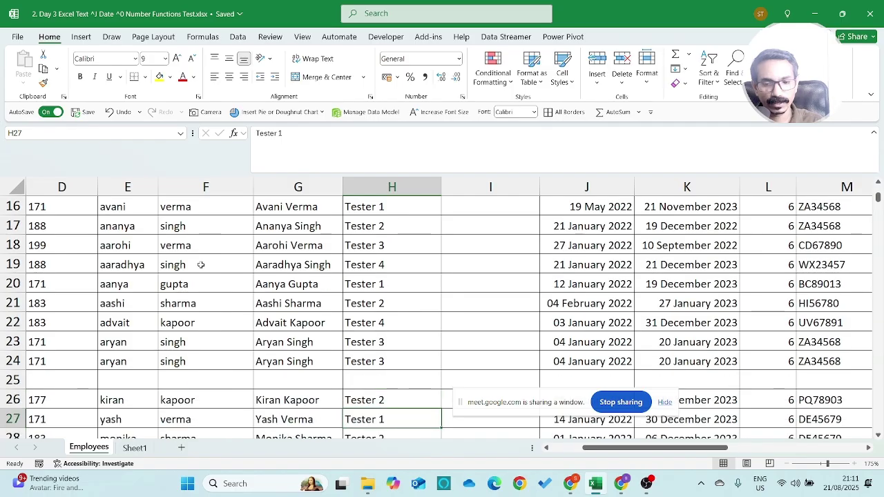
key(Up)
key(Up)
key(ctrl+Left)
key(ctrl+Left)
key(ctrl+Left)
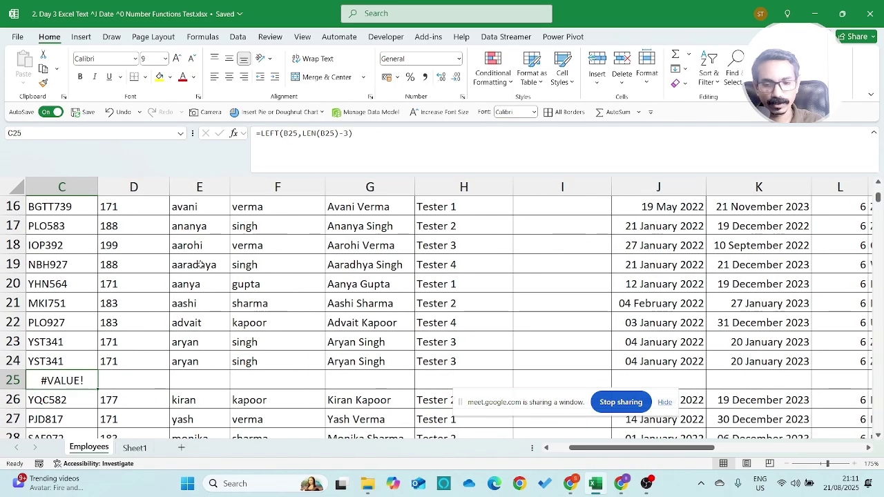
key(shift+space)
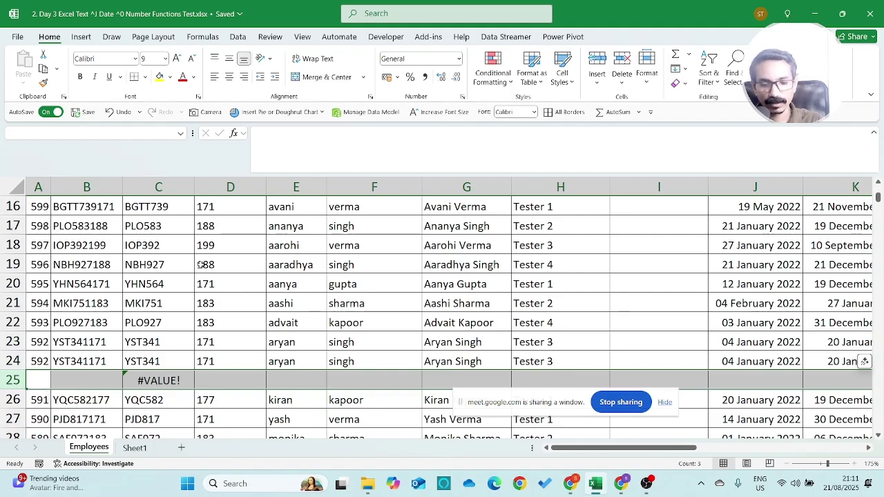
key(ctrl+minus)
Insert a second blank column at column I, after Role & Experience.
key(Right)
key(Right)
key(Right)
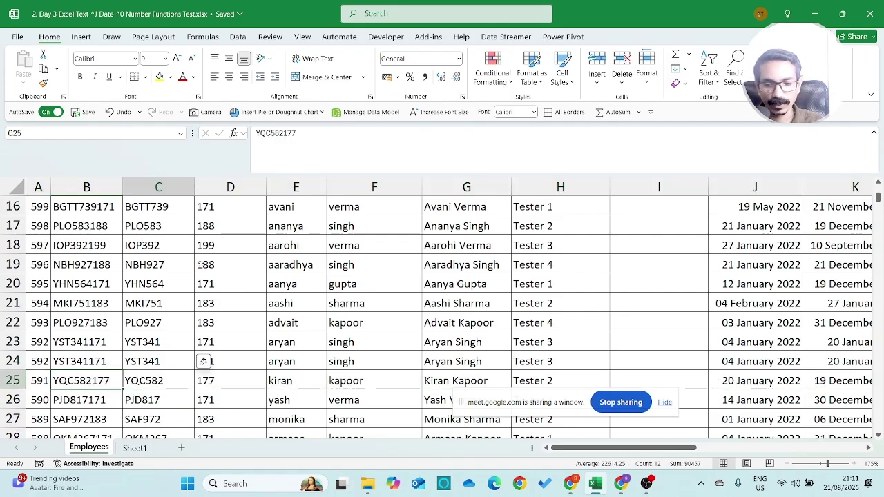
key(Right)
key(Right)
key(Right)
key(Right)
key(ctrl+Up)
key(Down)
key(Up)
key(Right)
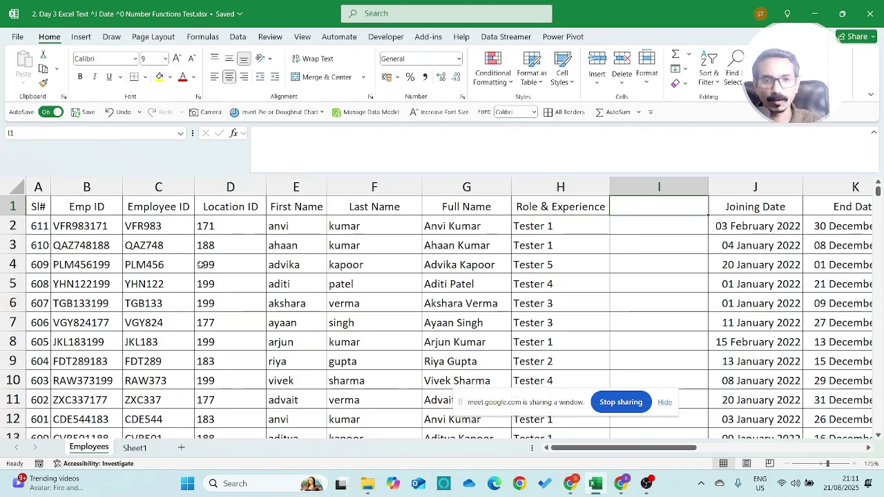
key(alt+h)
key(i)
key(c)
key(Down)
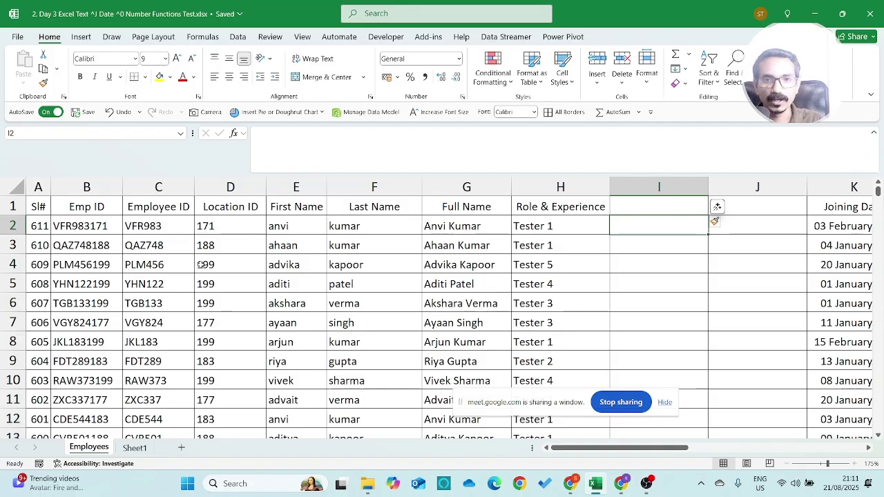
Enter the headers Role in I1 and Experience in J1.
key(Up)
text(Role)
key(Tab)
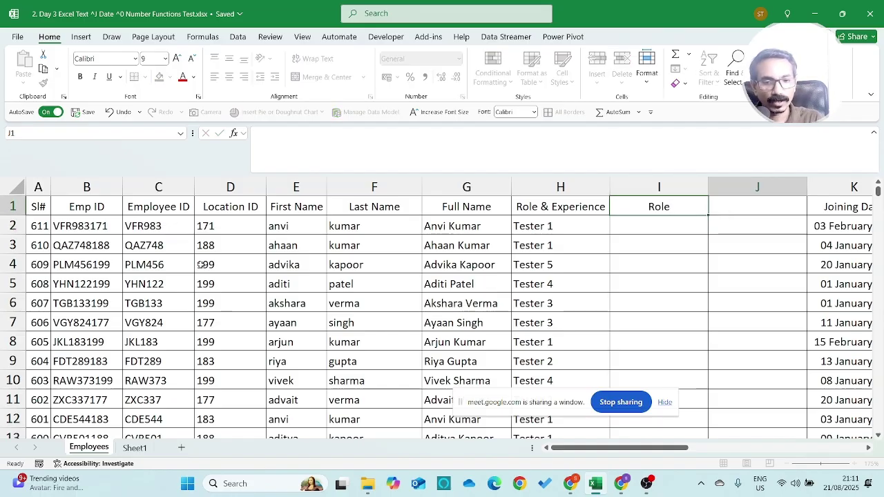
text(Experience)
key(Return)
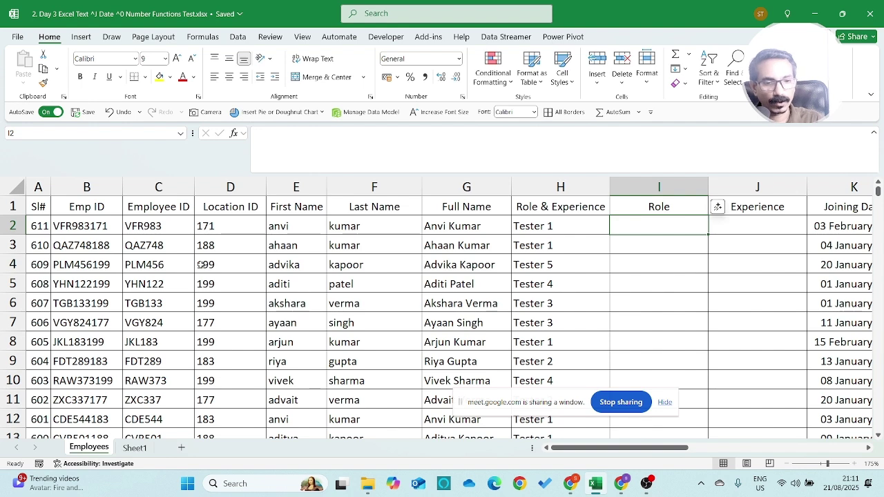
Enter Tester as the role in I2, I3 and I4.
text(Tester)
key(Return)
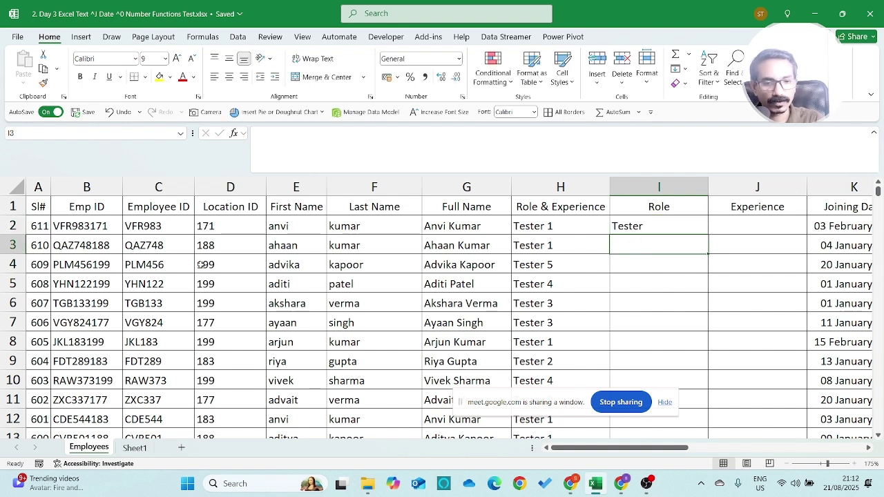
text(Tester)
key(Return)
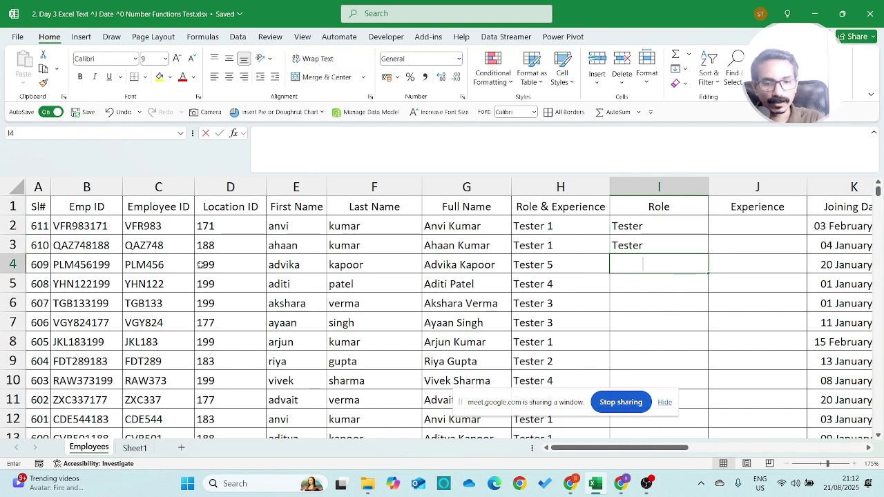
text(Tester)
key(Return)
Delete the entire Role column I.
key(Left)
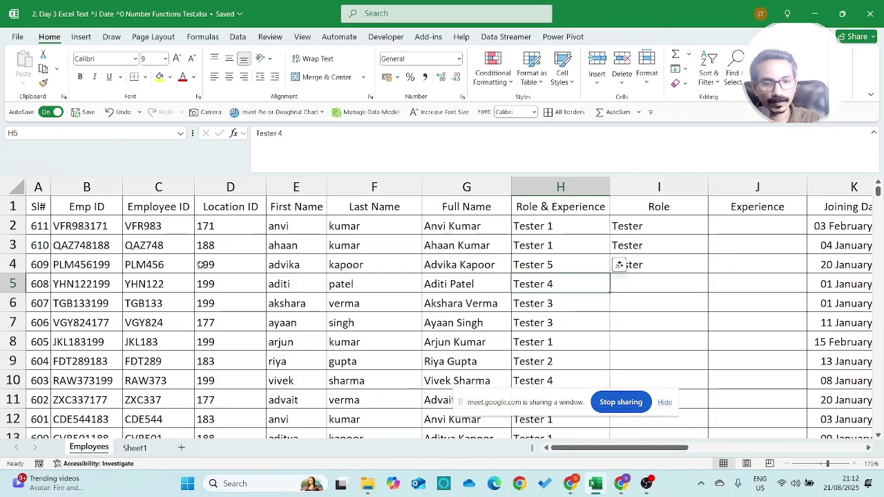
key(Up)
key(Up)
key(Up)
key(Right)
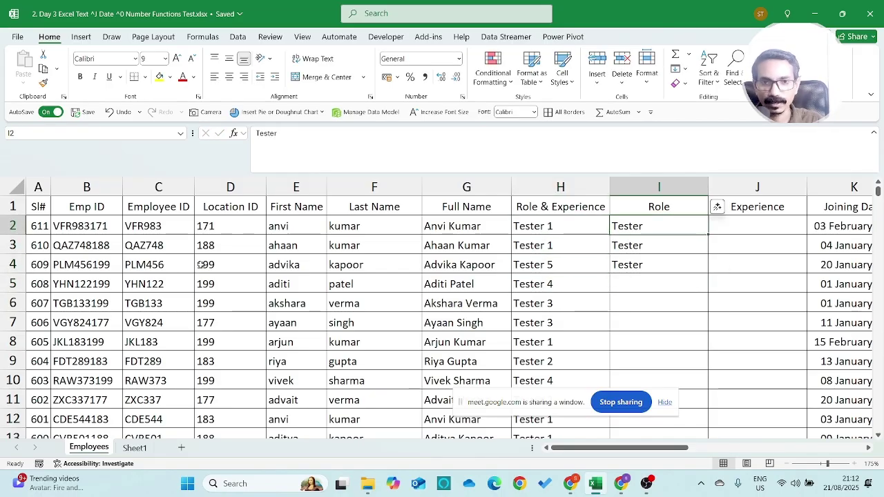
key(ctrl+space)
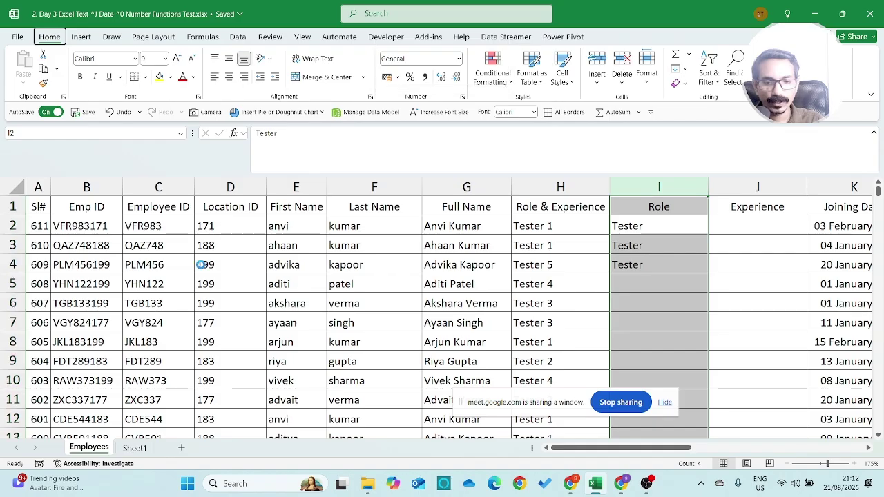
key(ctrl+minus)
key(Left)
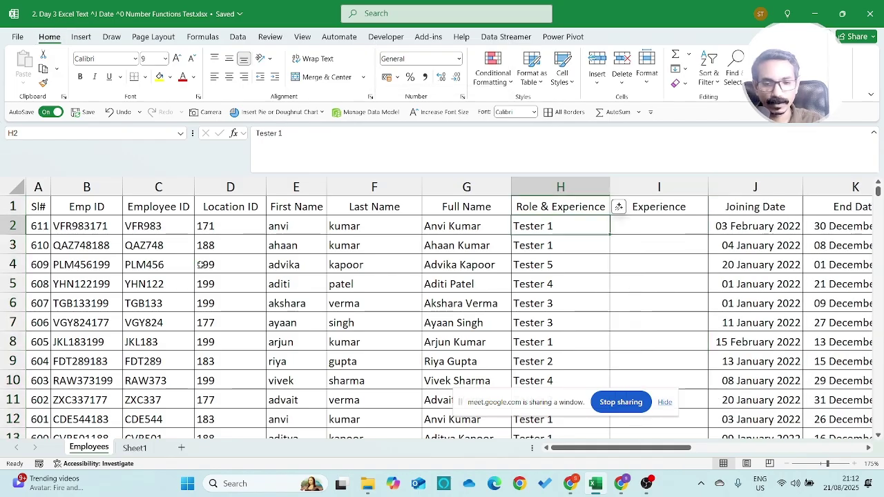
Examine the Role & Experience entries in H2 to H7.
key(shift+Down)
key(shift+Down)
key(shift+Down)
key(shift+Down)
key(shift+Down)
key(shift+Down)
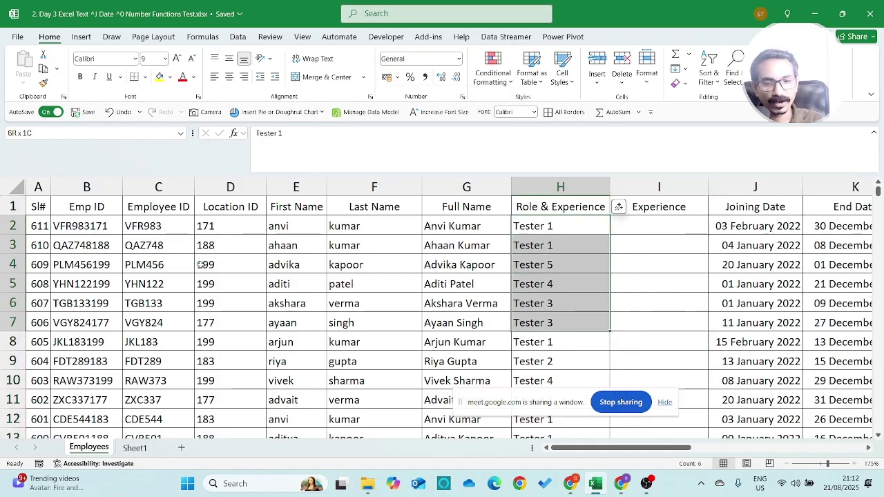
key(Up)
Sort the employee table by Sl# cell values from smallest to largest.
key(ctrl+Home)
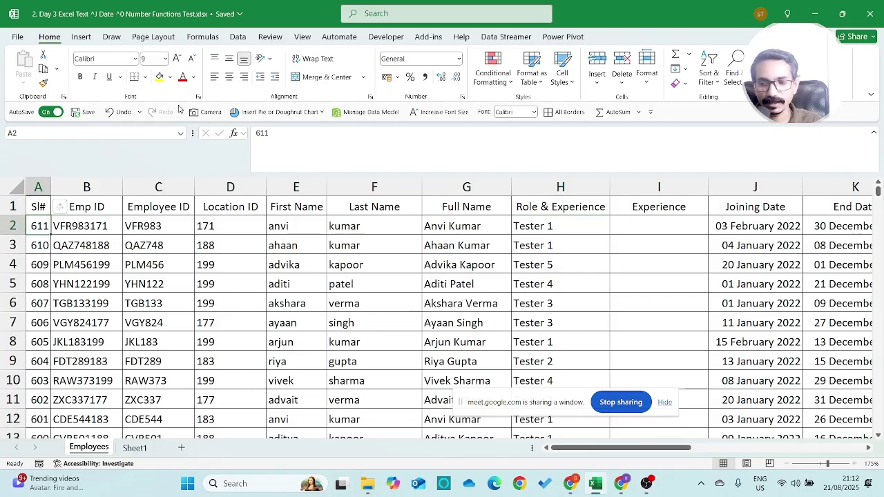
click(238, 38)
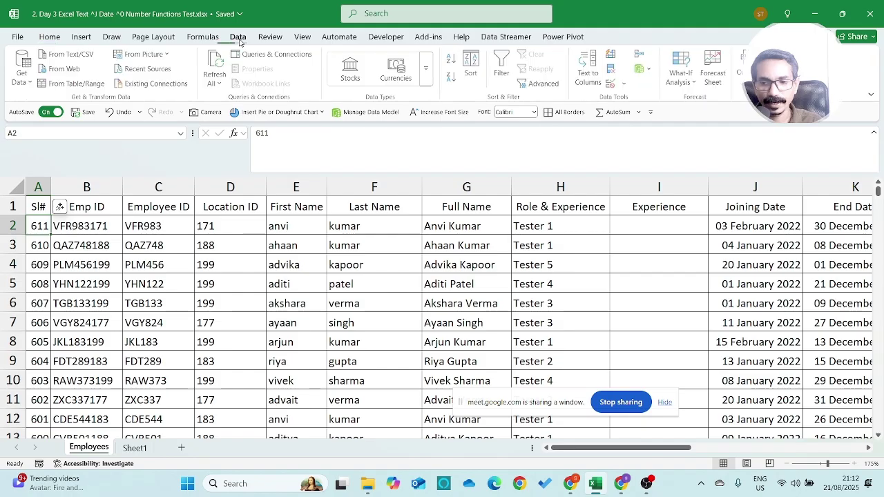
click(473, 66)
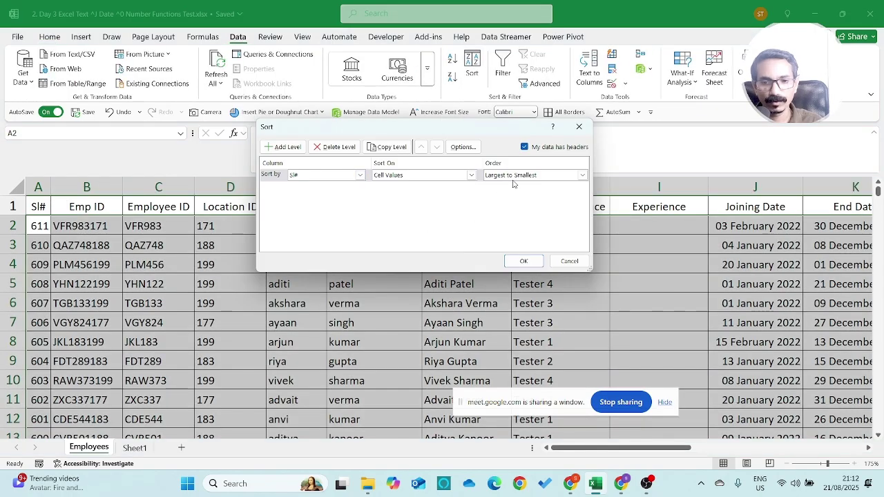
click(513, 178)
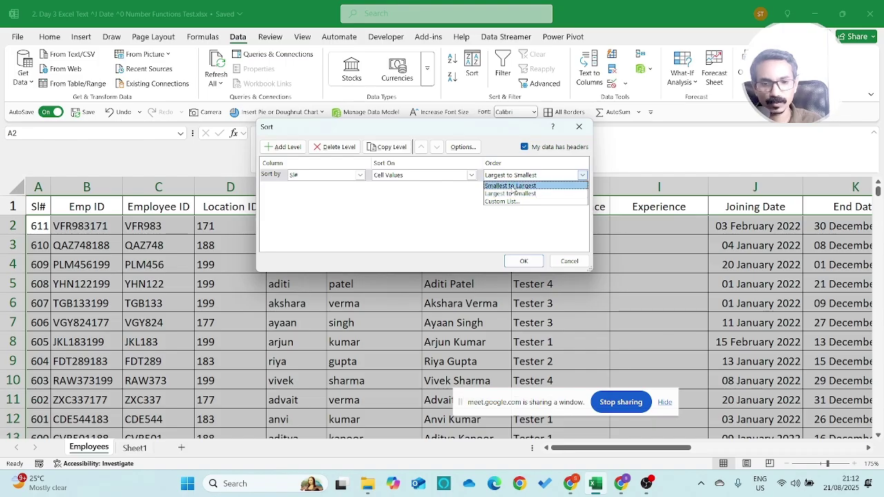
click(513, 186)
click(519, 261)
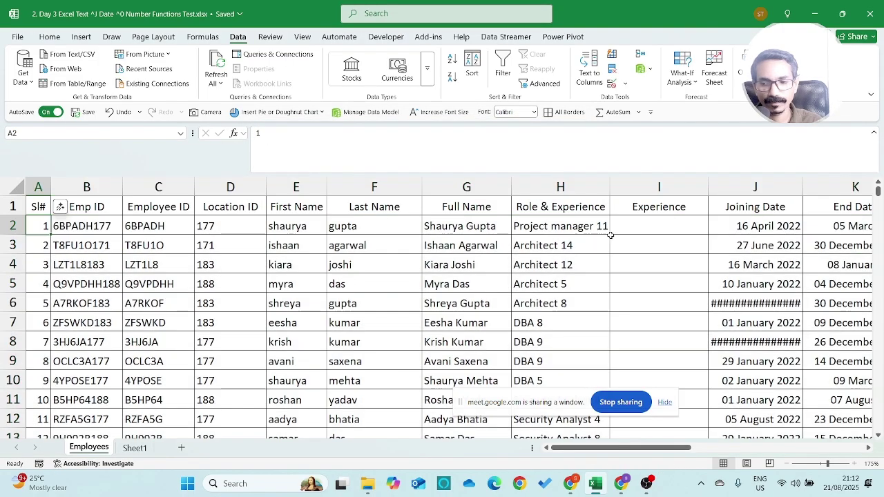
click(619, 229)
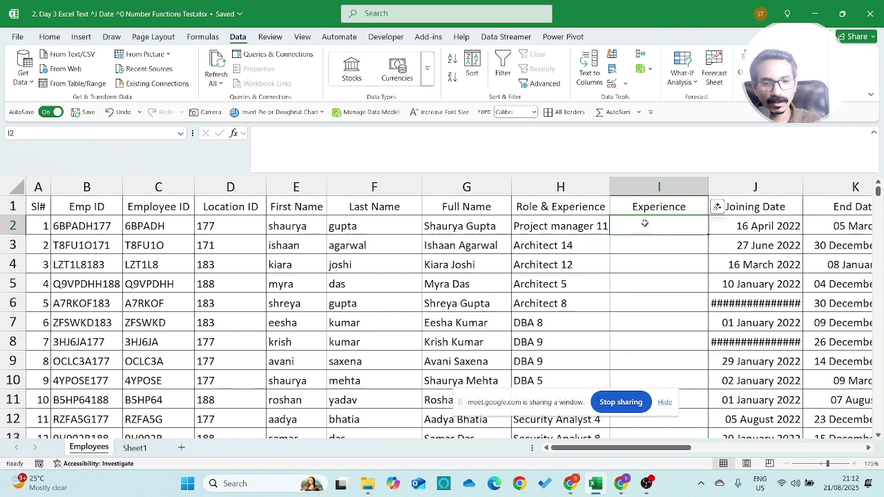
key(Right)
key(Right)
key(Right)
key(Left)
key(Left)
key(Left)
key(Left)
key(Left)
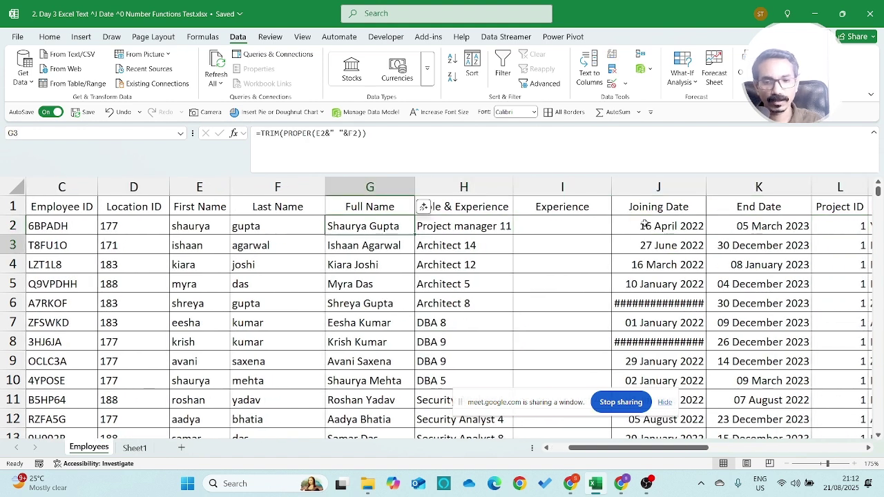
key(Down)
key(Down)
key(Right)
key(Down)
key(Down)
key(Down)
key(Right)
key(Down)
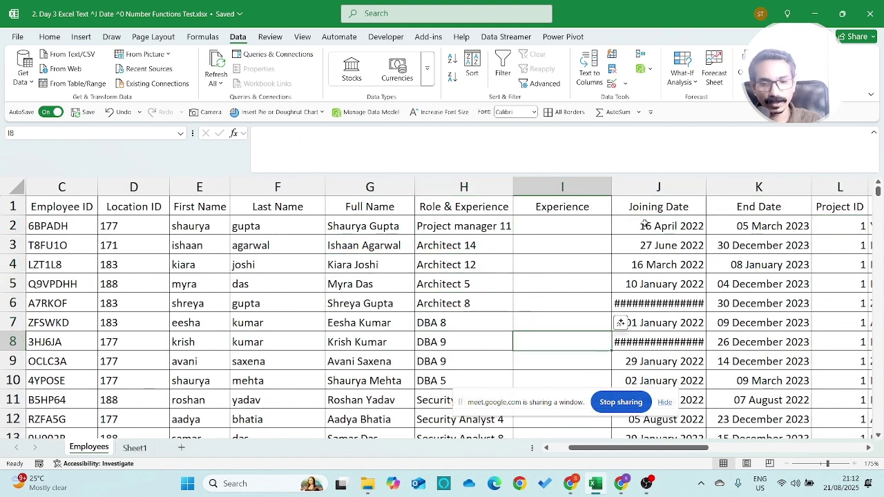
Enter Project Manger as the first role in I2 of the Experience column.
key(ctrl+Up)
key(Down)
text(P)
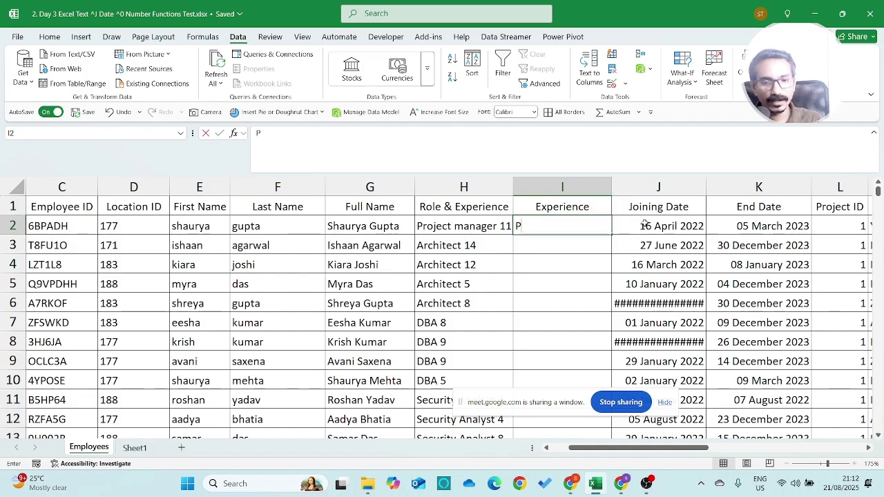
text(roject Manger)
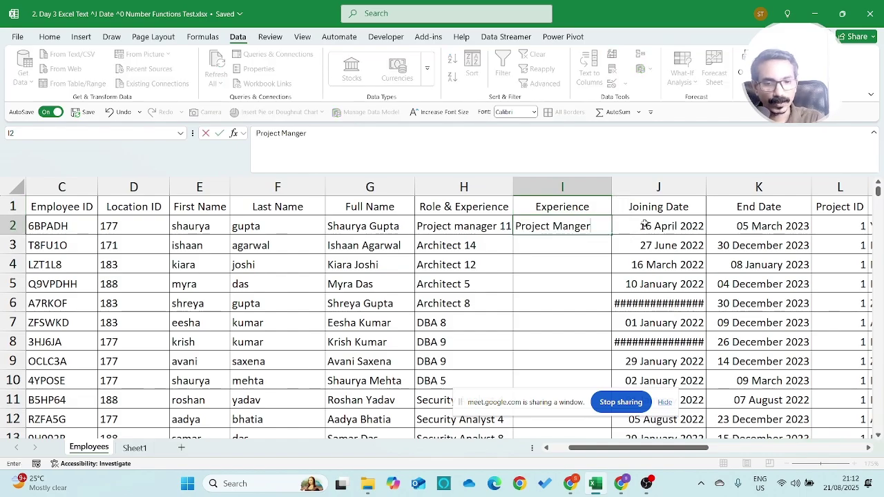
key(Return)
Enter Architect as the role in I3, I4, I5 and I6.
text(Architect)
key(Return)
text(Ar)
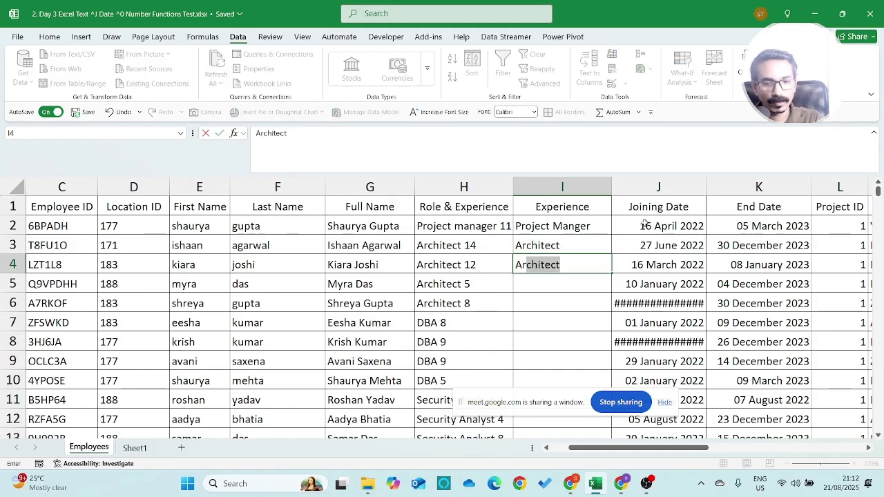
key(Return)
text(Ar)
key(Return)
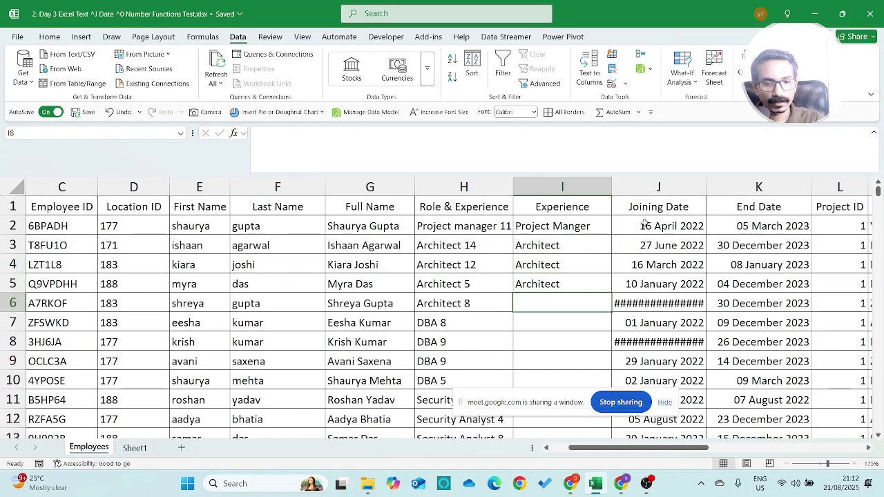
text(Ar)
key(Return)
Enter DBA in I7, accept the Flash Fill suggestions for the remaining roles in column I, and check down to the last row.
text(DBA)
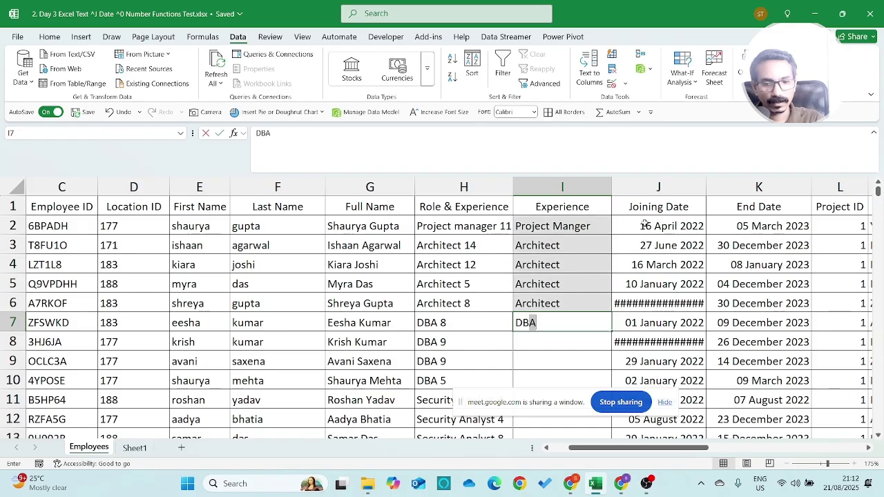
key(Escape)
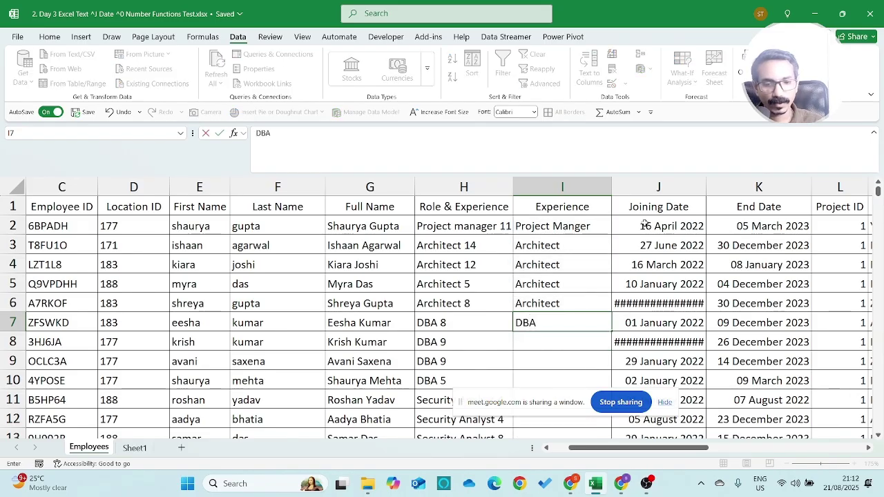
text(A)
key(BackSpace)
drag(544, 397, 764, 492)
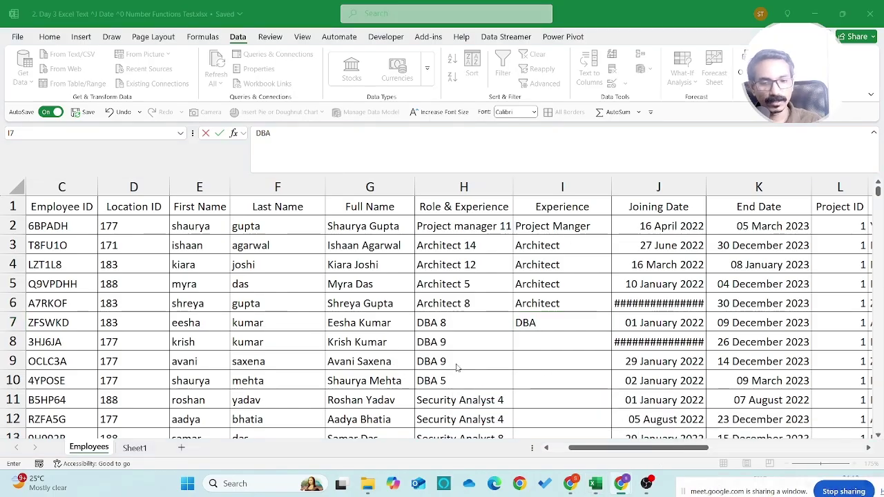
click(539, 323)
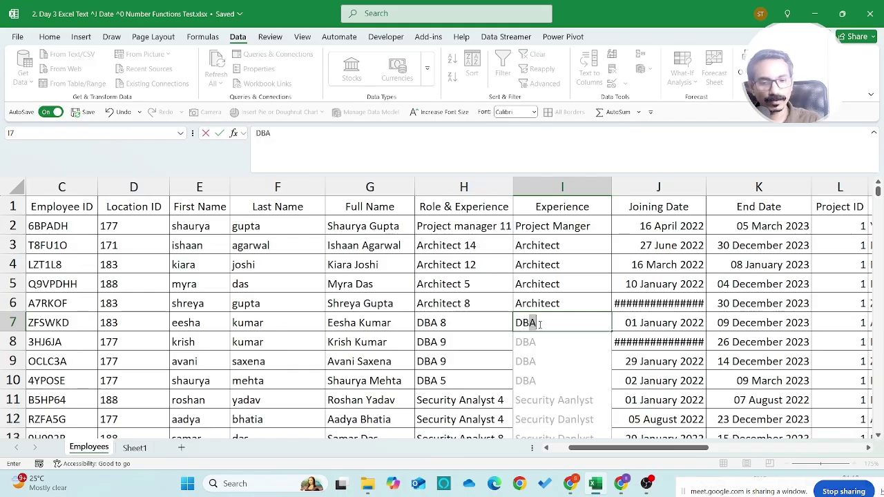
key(Right)
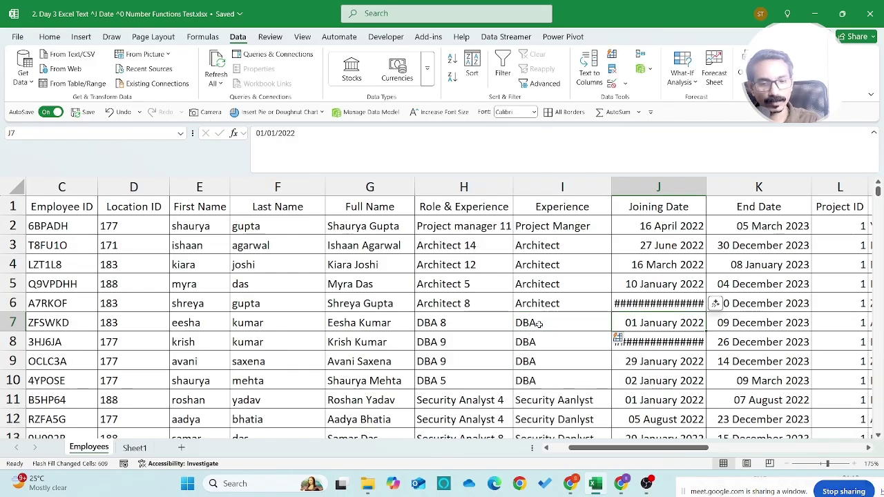
key(Left)
key(Left)
key(Right)
key(ctrl+Down)
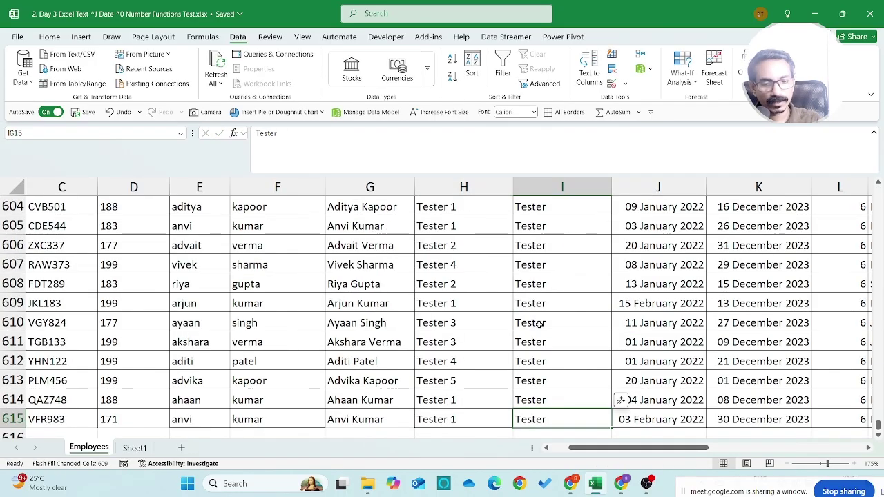
key(ctrl+Up)
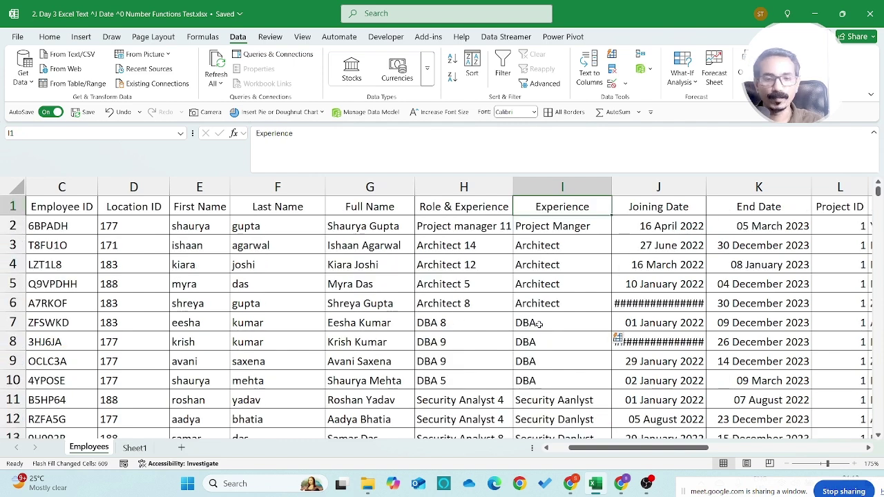
Insert a new column J before Joining Date and give it the header Role.
key(Right)
key(ctrl+space)
key(ctrl+shift+equal)
text(Role)
key(Return)
Enter the experience values 11, 14, 12, 5 and 8 in J2 to J6.
text(=)
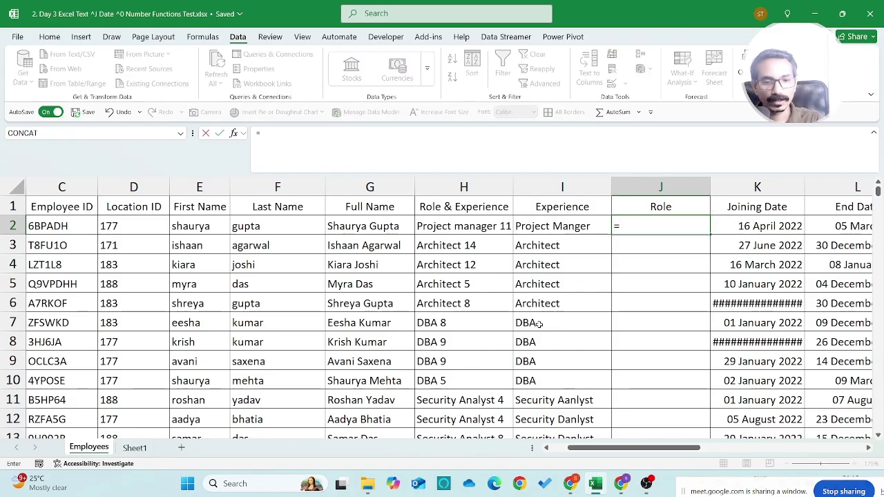
text(11)
key(Return)
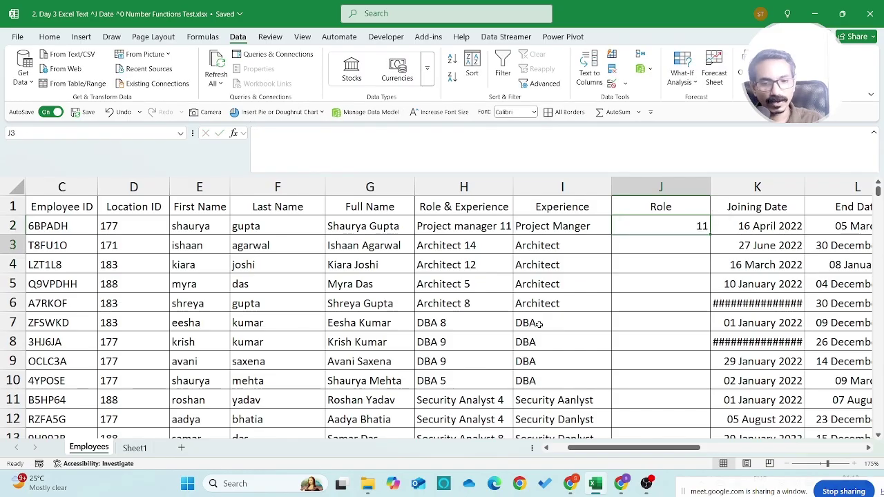
text(14)
key(ctrl+Return)
key(Return)
text(12)
key(Return)
text(5)
key(Return)
text(8)
key(Return)
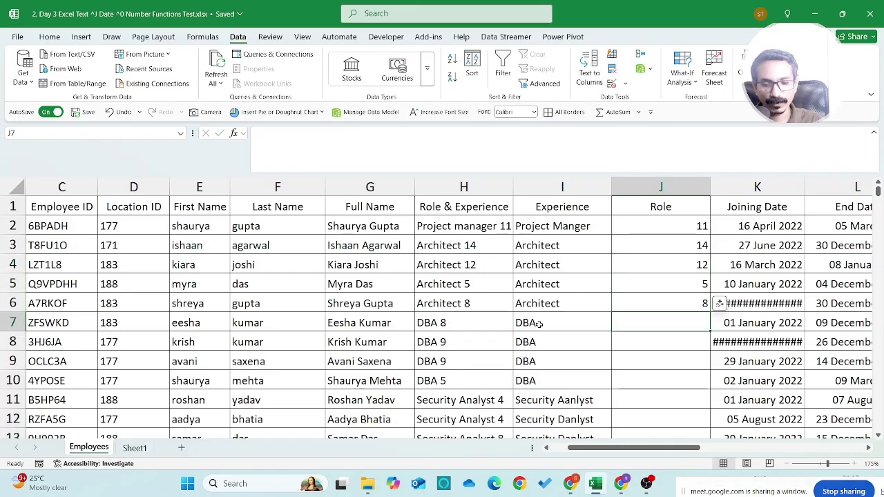
key(Up)
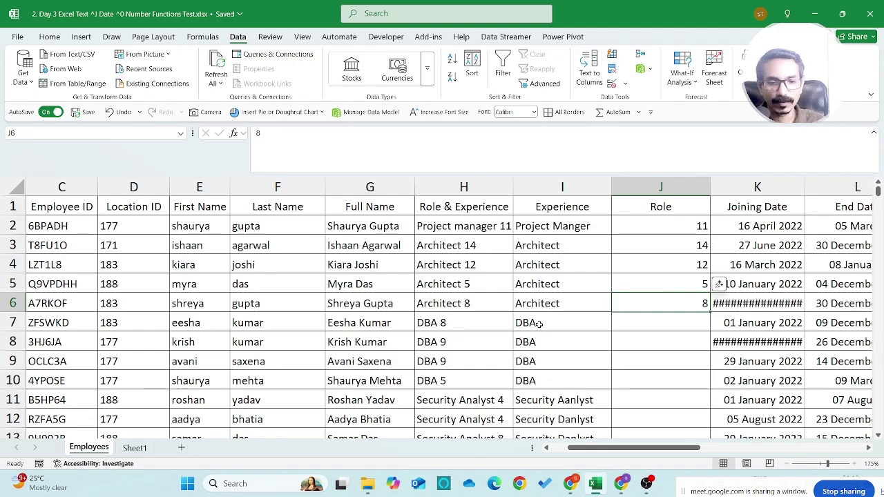
Flash Fill the Role column from J2 to J615 with the experience numbers found in Role & Experience.
key(Left)
key(ctrl+Down)
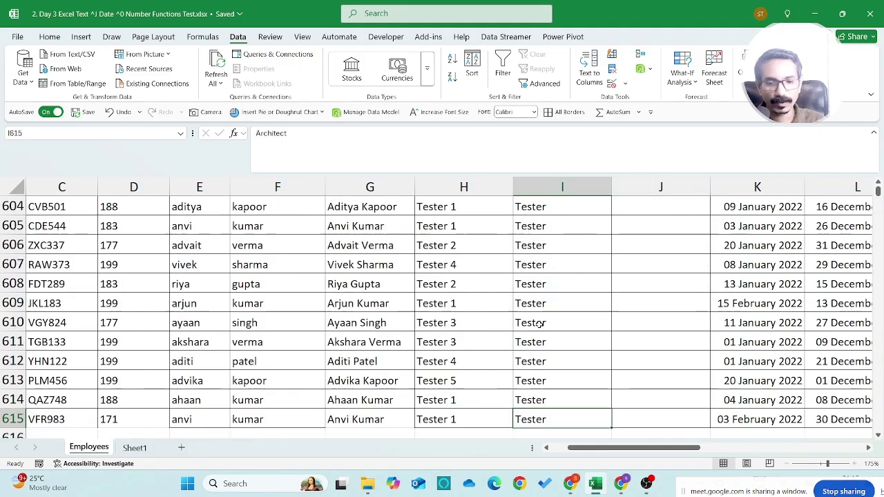
key(Right)
key(Left)
key(ctrl+Up)
key(Down)
key(ctrl+Down)
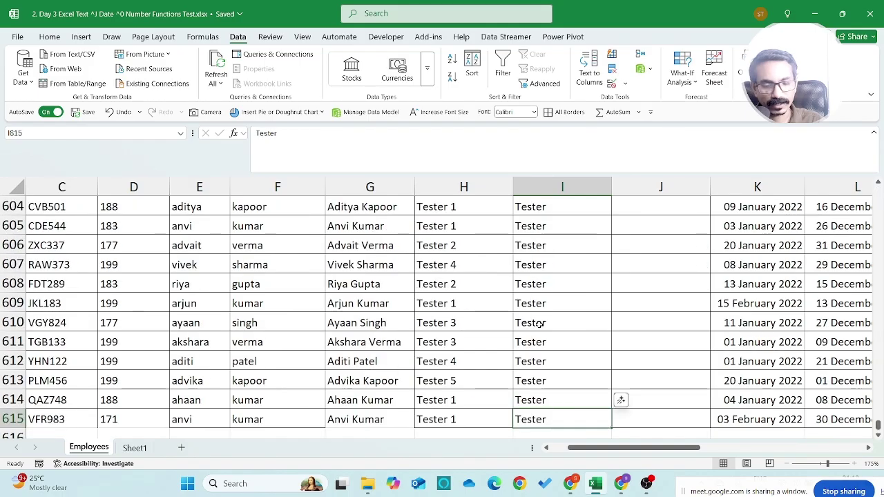
key(Right)
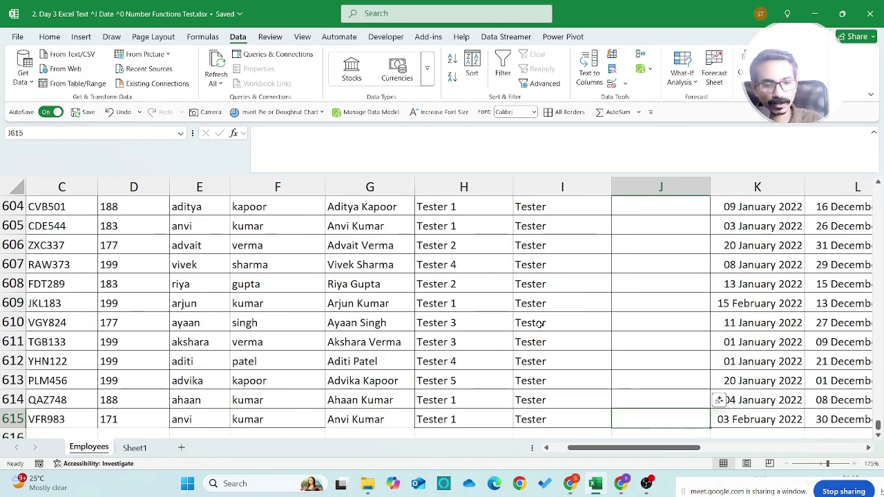
key(ctrl+shift+Up)
key(ctrl+shift+Up)
key(shift+Down)
key(shift+Down)
key(shift+Up)
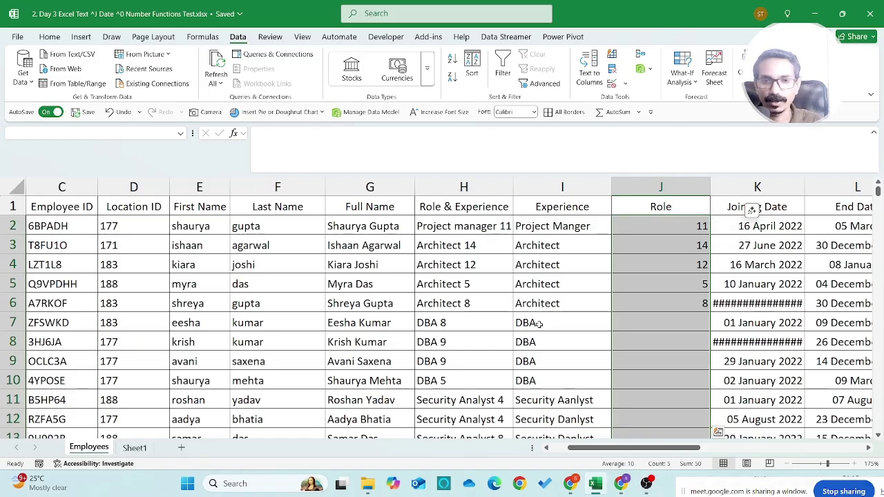
click(49, 38)
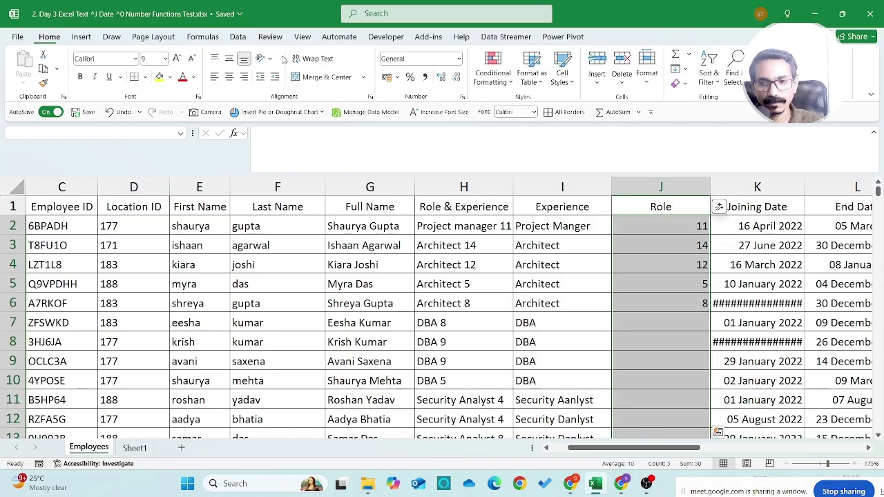
click(677, 68)
click(700, 201)
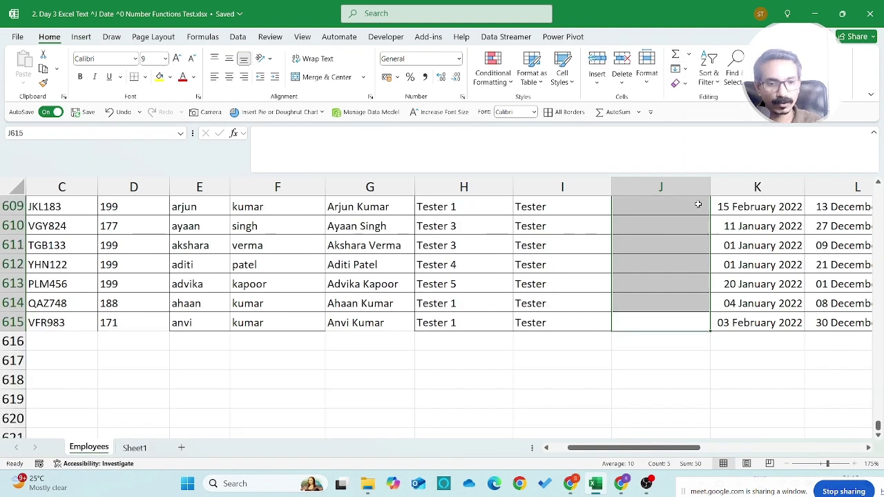
click(686, 256)
key(ctrl+Up)
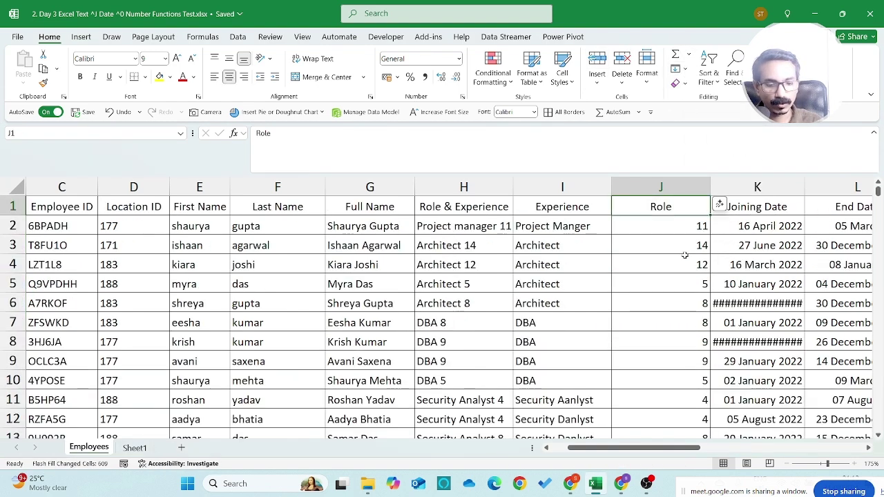
key(Down)
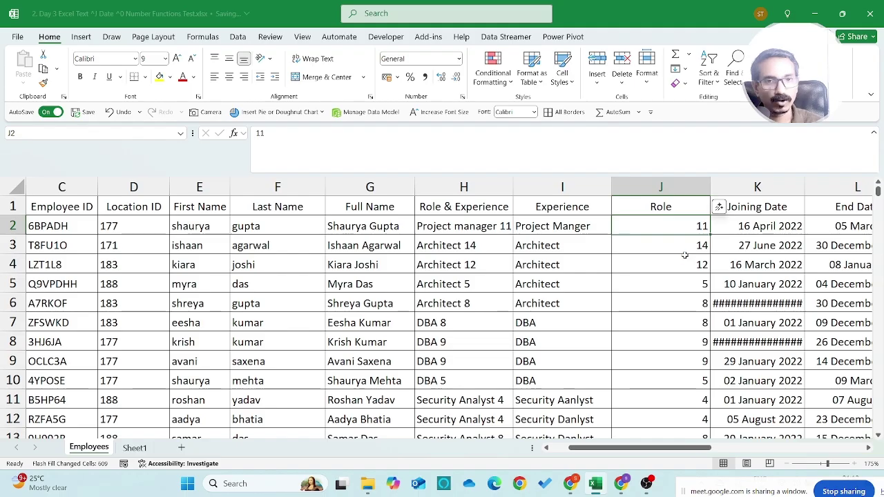
Examine the Role & Experience entries against the role text extracted into the Experience column in rows 2 to 8.
key(Left)
key(Left)
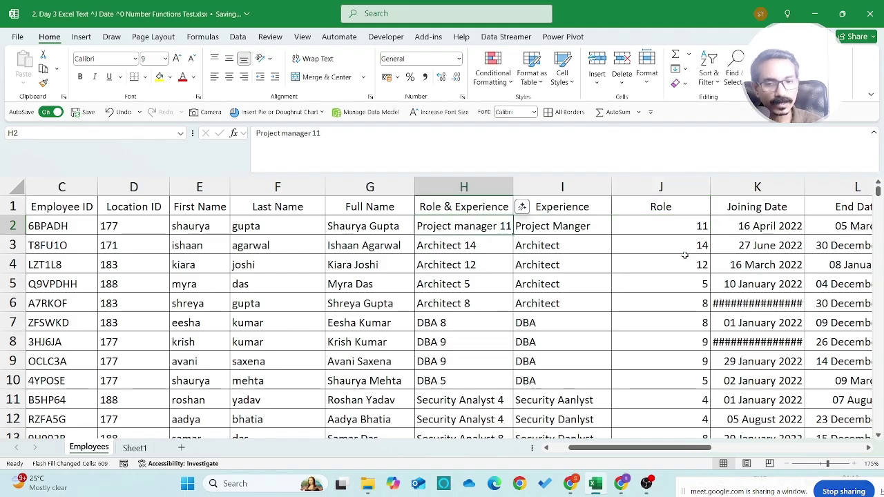
key(ctrl+shift+Down)
key(Right)
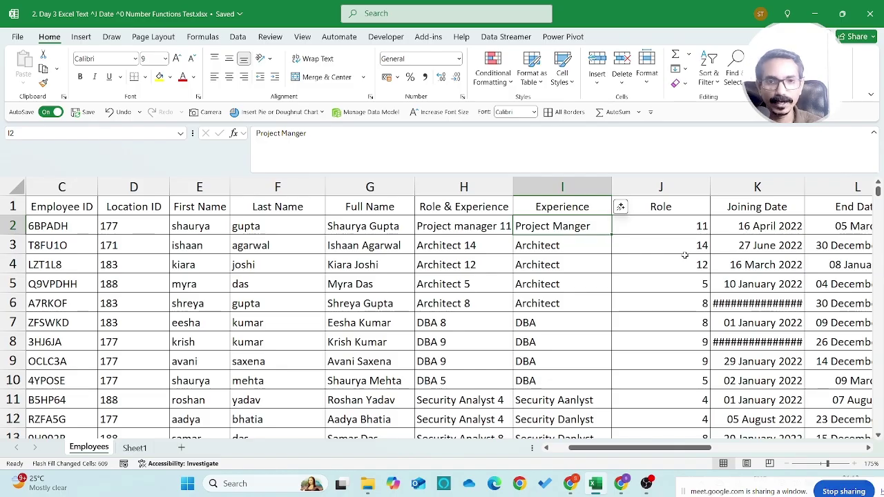
key(shift+Down)
key(shift+Down)
key(shift+Down)
key(shift+Down)
key(shift+Down)
key(shift+Down)
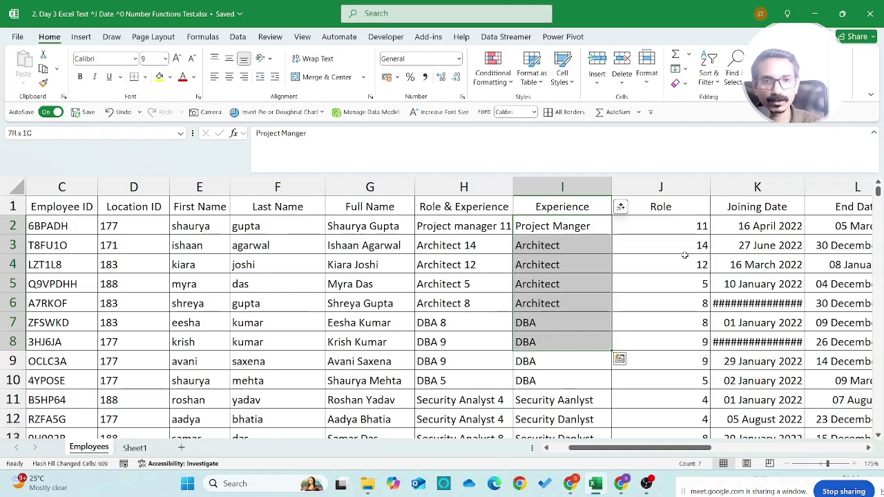
key(Down)
key(shift+Down)
key(shift+Down)
key(shift+Down)
key(shift+Down)
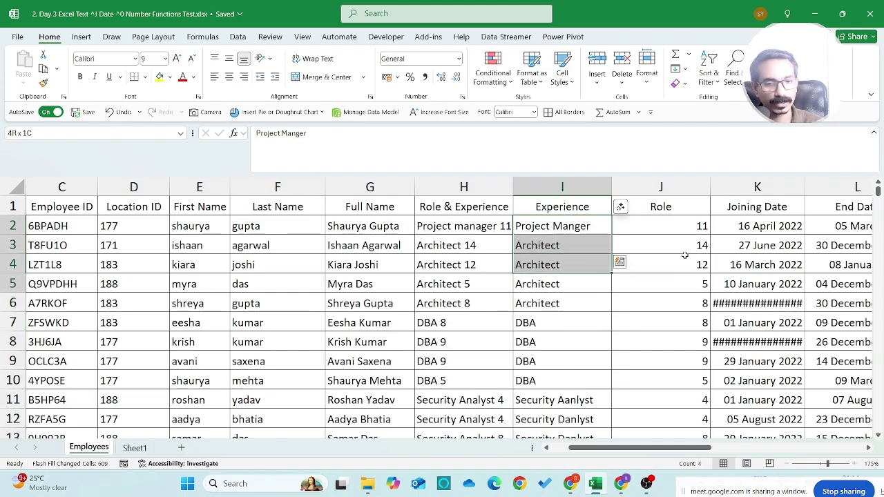
Compare the Role & Experience, Experience and Role values in the first rows and inspect the full text of cell H2.
key(Left)
key(Left)
key(Right)
key(shift+Down)
key(shift+Down)
key(shift+Down)
key(Right)
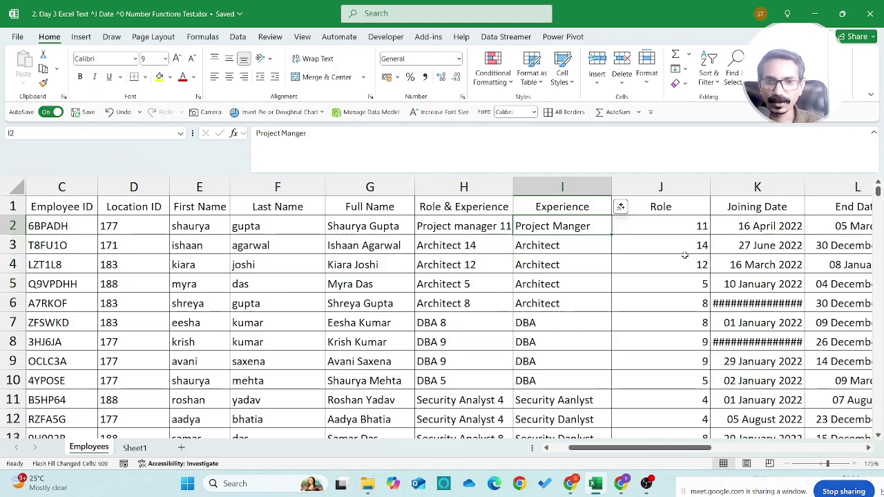
key(Left)
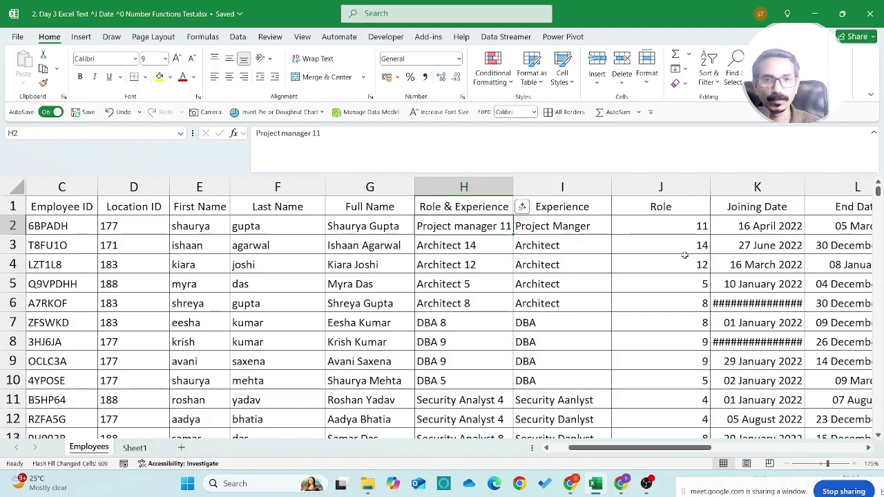
key(Right)
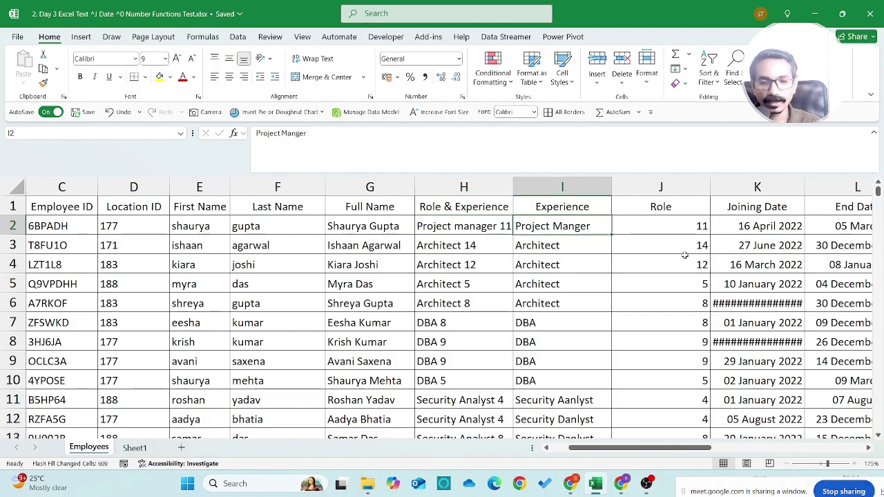
key(Right)
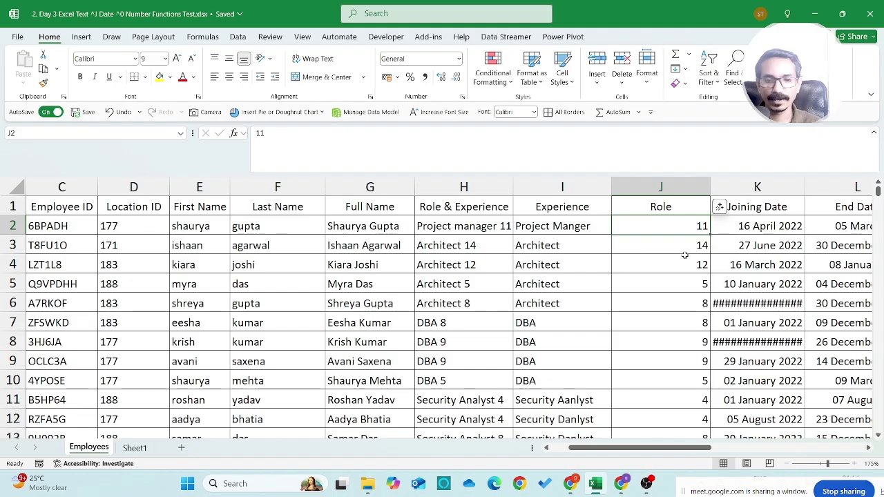
key(Left)
key(Left)
key(Right)
key(Right)
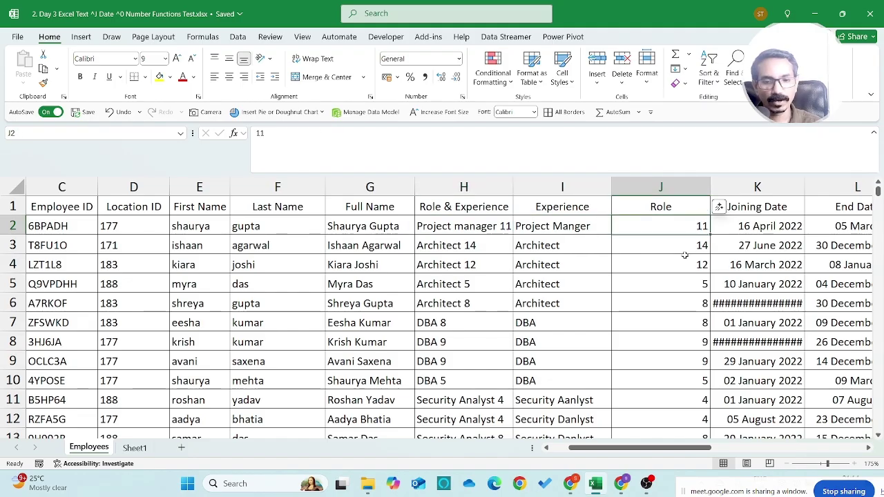
key(Left)
key(Left)
key(Left)
key(Right)
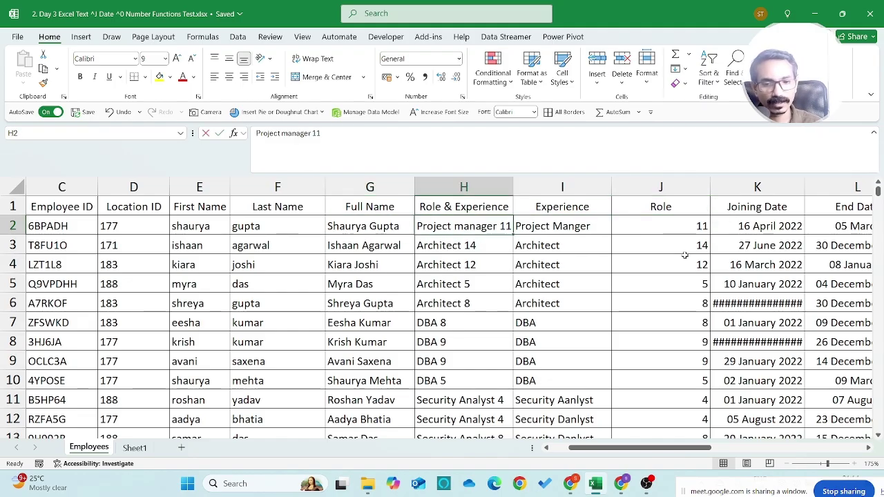
key(F2)
key(Return)
key(Down)
key(Down)
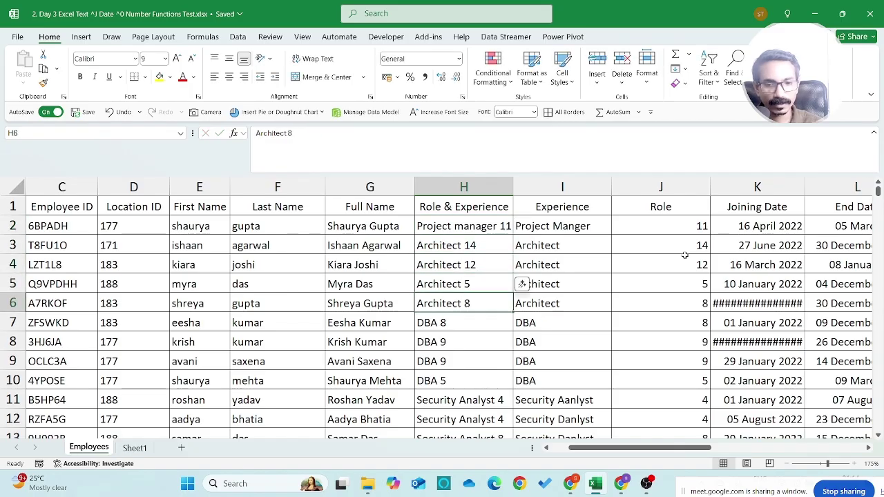
key(Up)
key(Up)
key(Up)
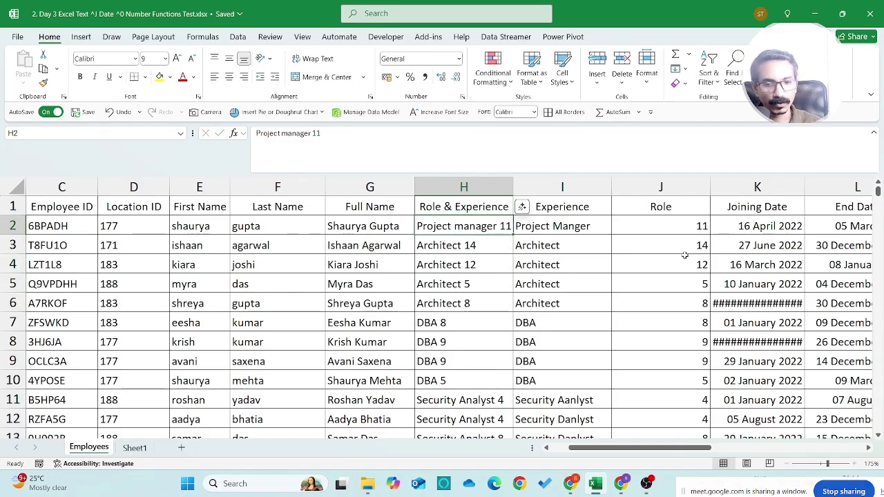
key(Right)
key(Right)
text(=right()
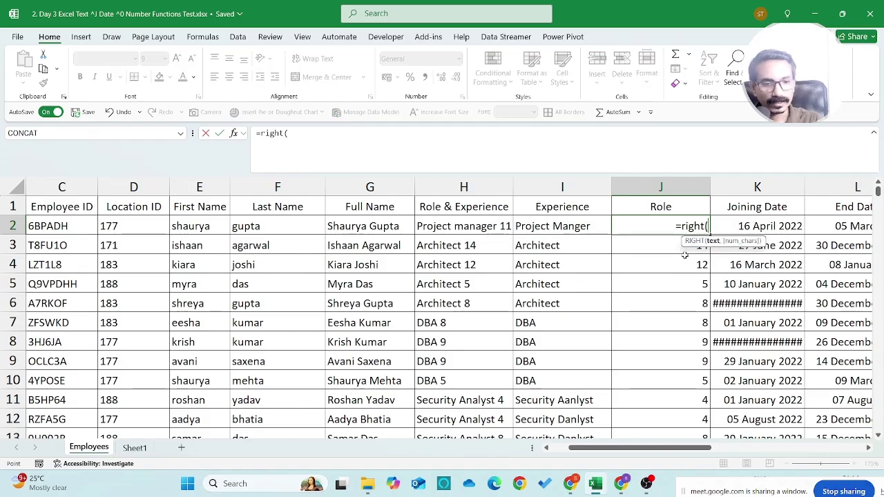
key(Left)
key(Left)
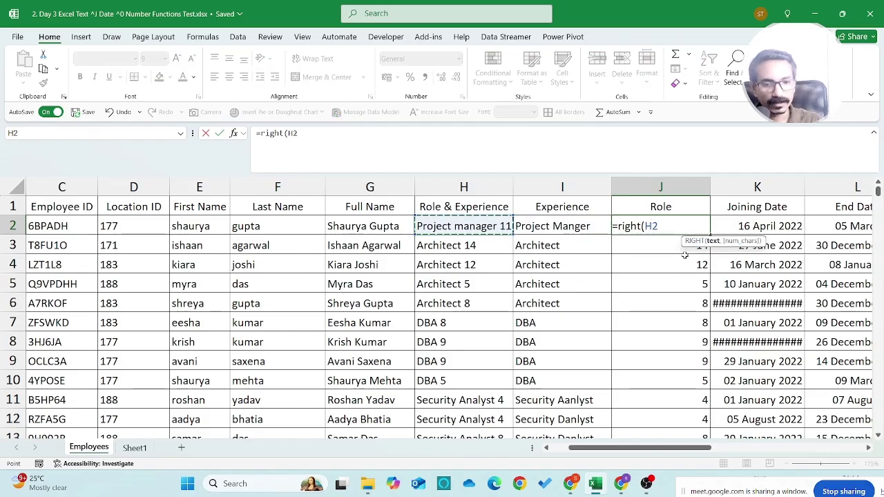
key(Escape)
Inspect the digits at the end of the Role & Experience entries down to row 13.
key(Down)
key(Down)
key(Down)
key(Down)
key(Down)
key(Down)
key(Down)
key(Down)
key(Down)
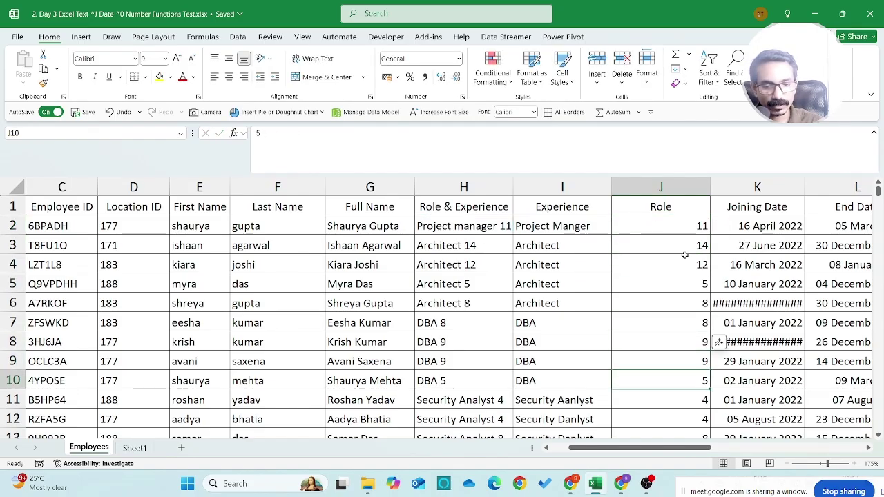
key(Left)
key(Left)
key(Left)
key(Right)
key(F2)
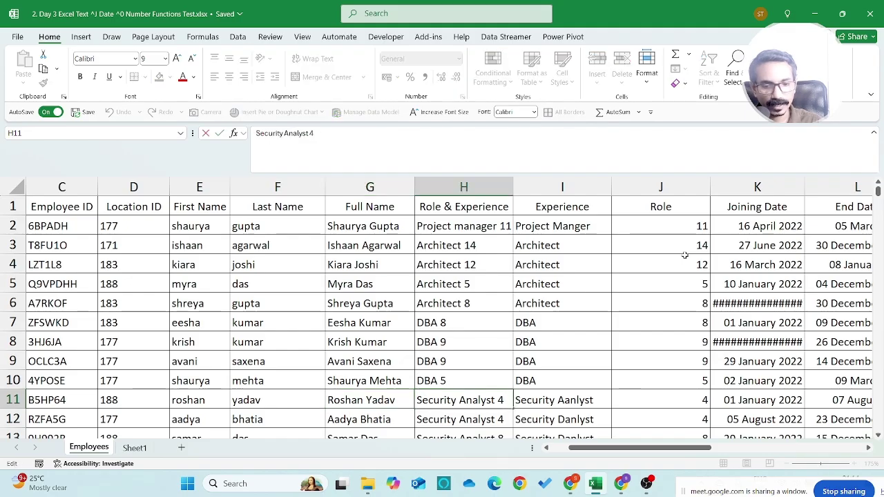
key(Return)
key(Down)
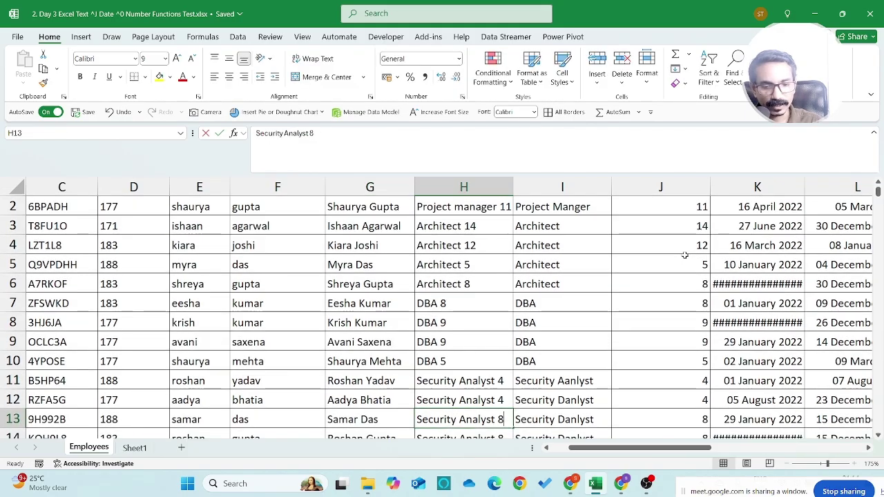
key(ctrl+Up)
key(Down)
key(Down)
key(Down)
key(Down)
key(Down)
key(Down)
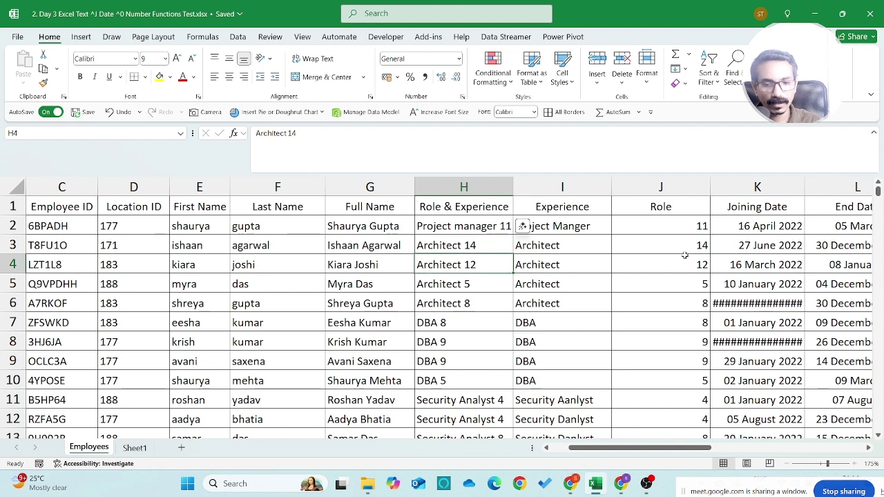
Enter the formula =RIGHT(H2,2) in J2 to extract the last two characters of the Role & Experience entry.
key(Right)
key(Right)
key(ctrl+Up)
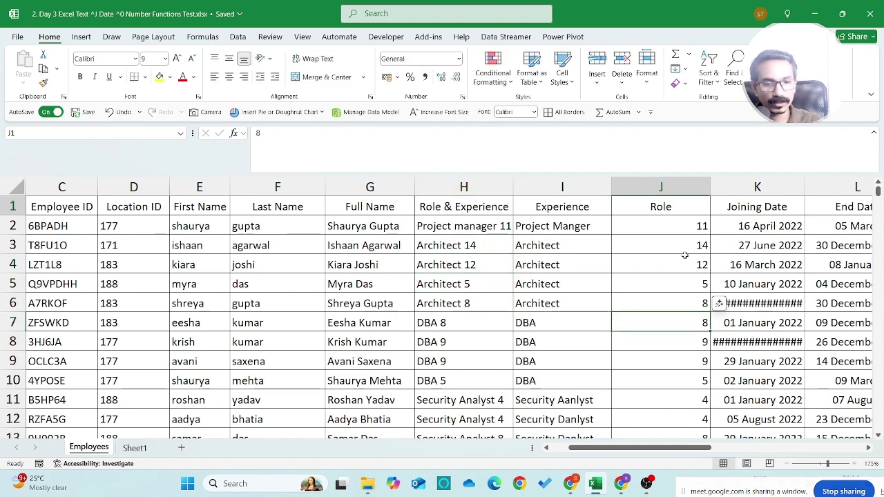
key(Down)
text(=right()
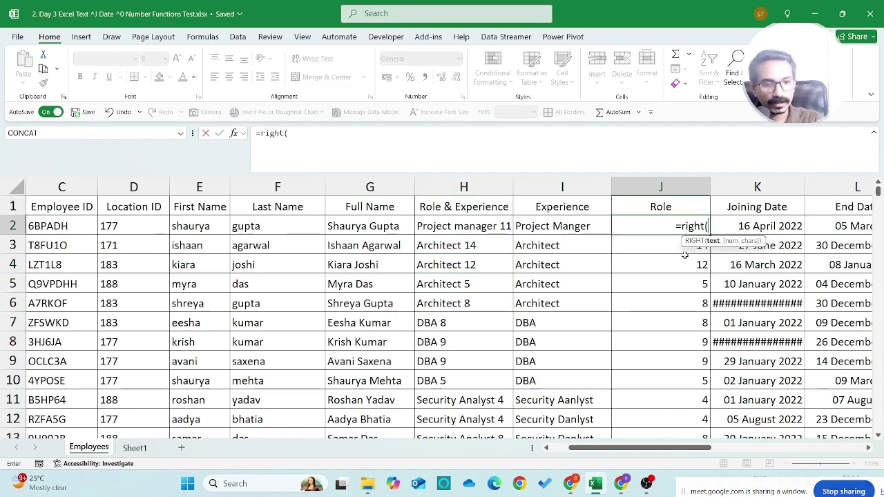
key(Left)
key(Left)
key(Left)
key(Right)
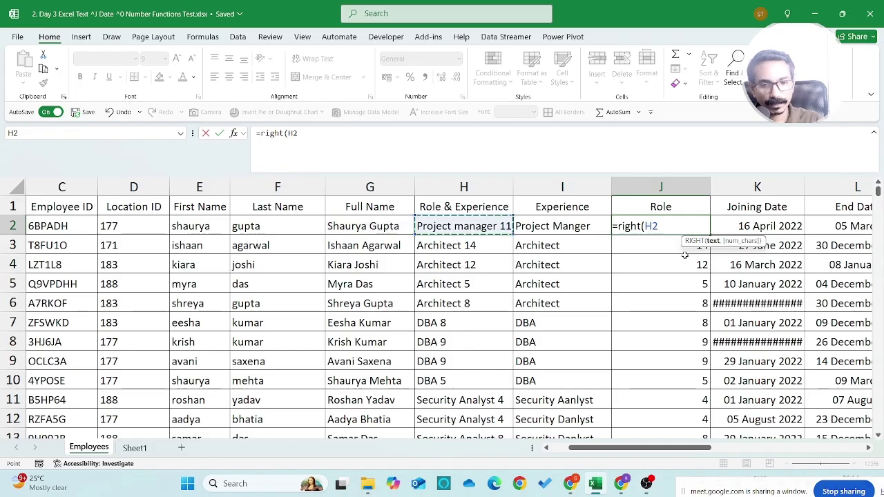
text(,2))
key(Return)
key(Up)
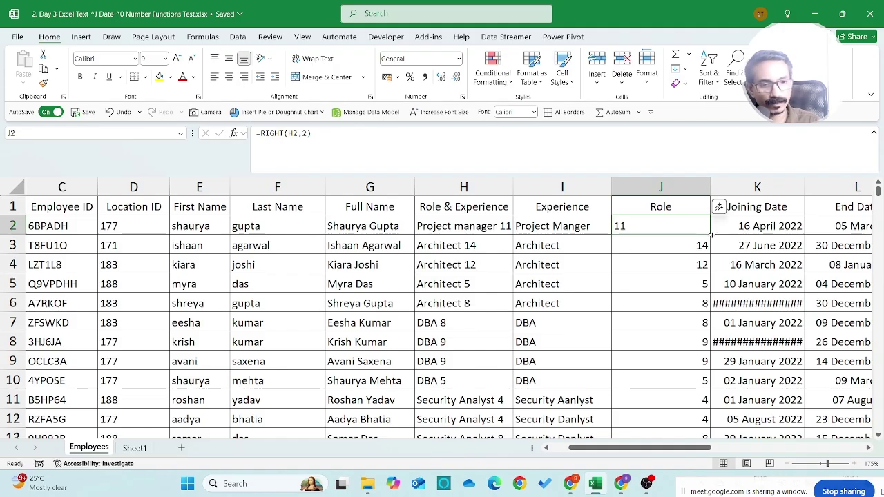
Fill the RIGHT formula from J2 down the Role column to the last data row and check the bottom rows.
double_click(710, 235)
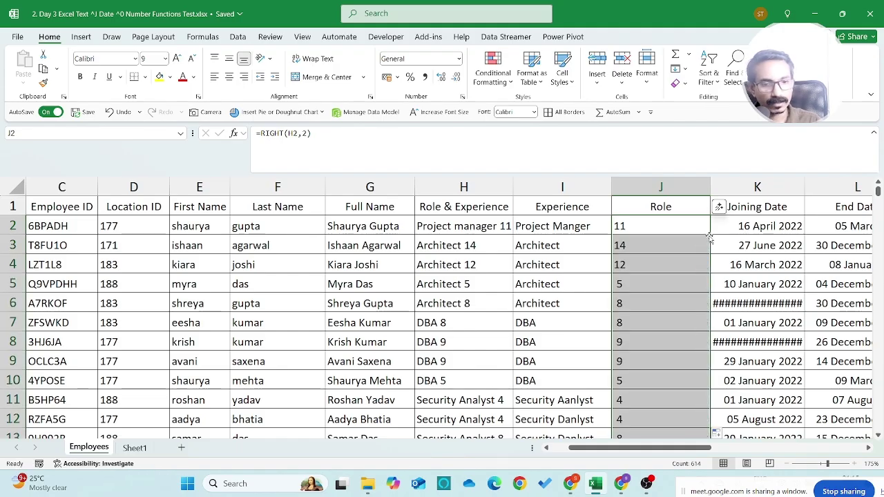
click(709, 236)
key(ctrl+Down)
key(Up)
key(Up)
key(Up)
key(ctrl+Up)
key(Down)
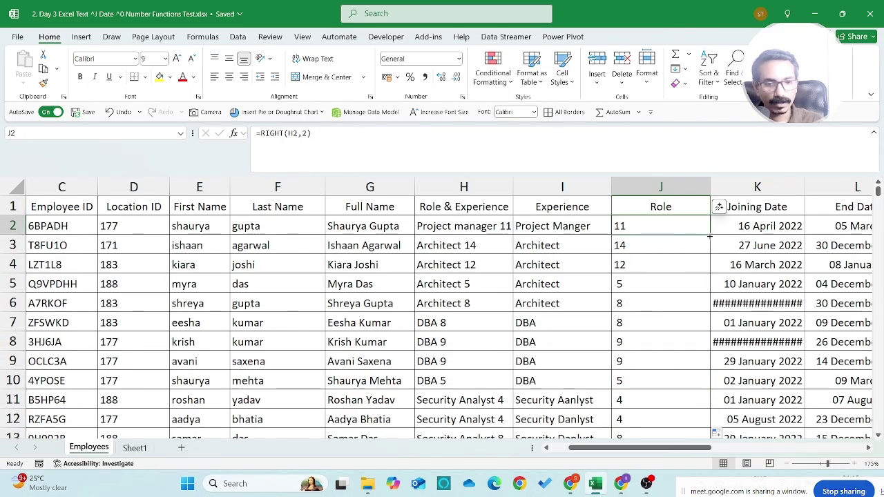
key(Right)
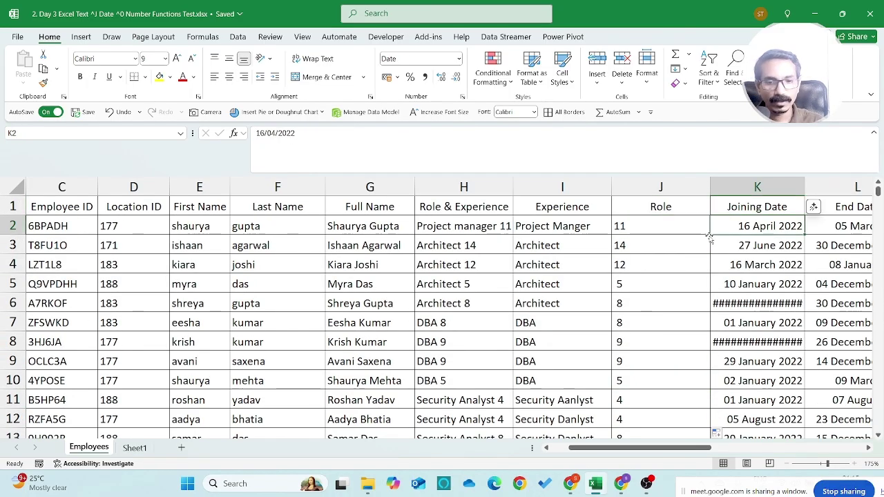
key(Left)
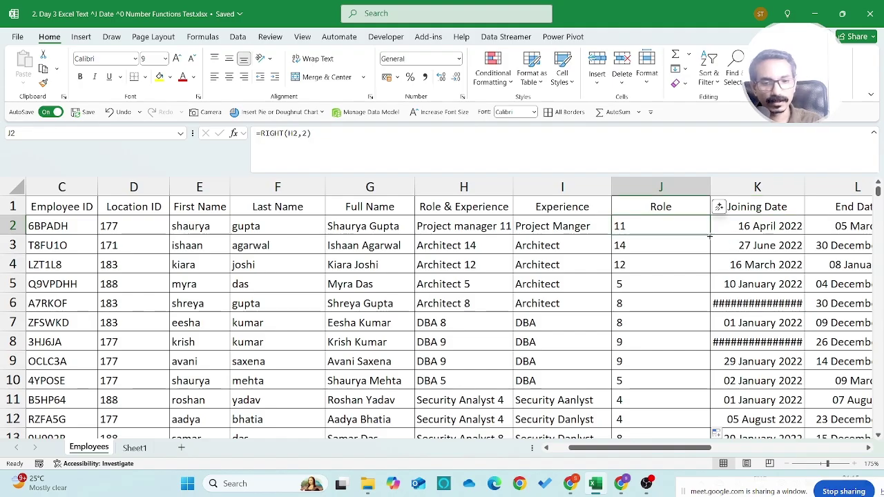
key(Left)
key(Down)
key(Down)
key(Down)
key(Down)
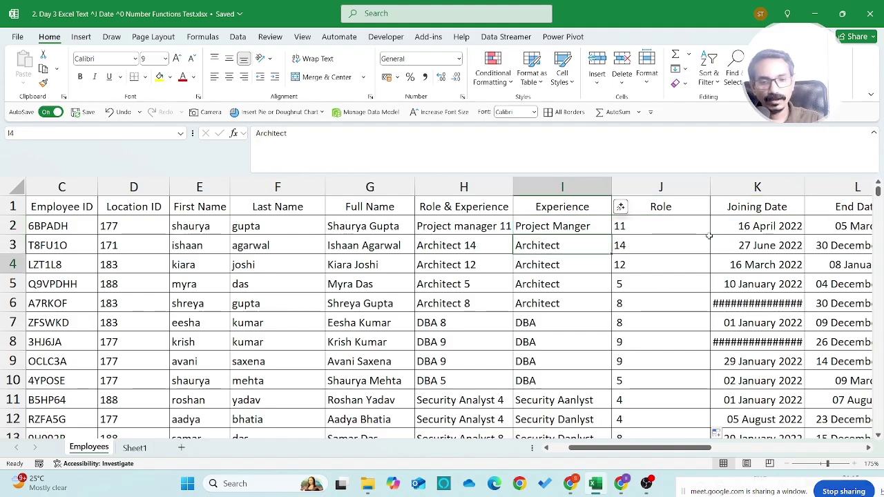
Review the RIGHT formula in J2 and the text values in H2 and I2 of the first data row.
key(Right)
key(ctrl+Up)
key(Down)
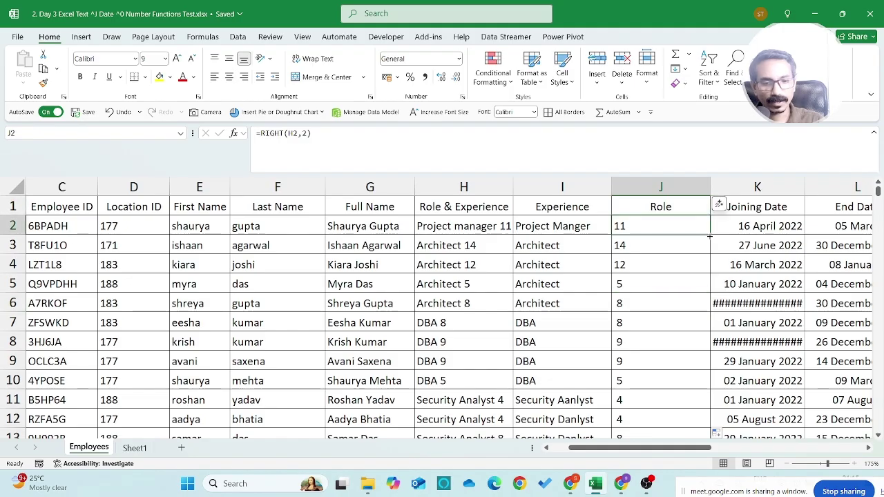
key(Left)
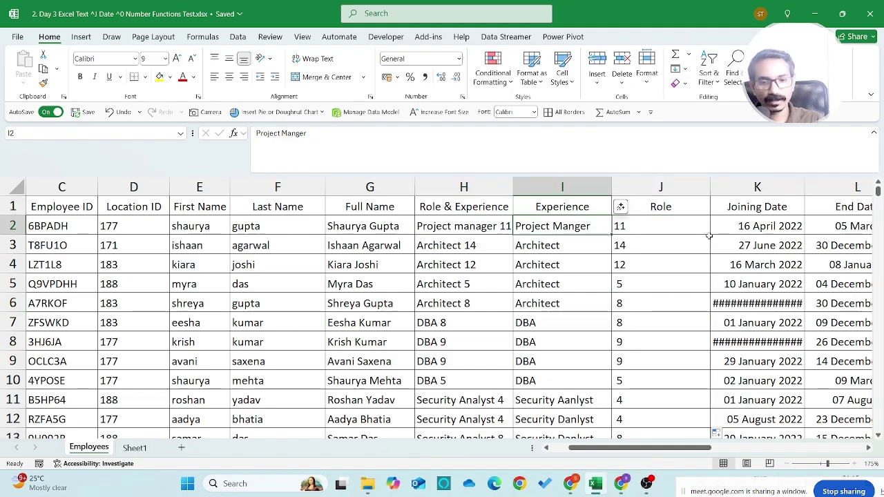
key(Left)
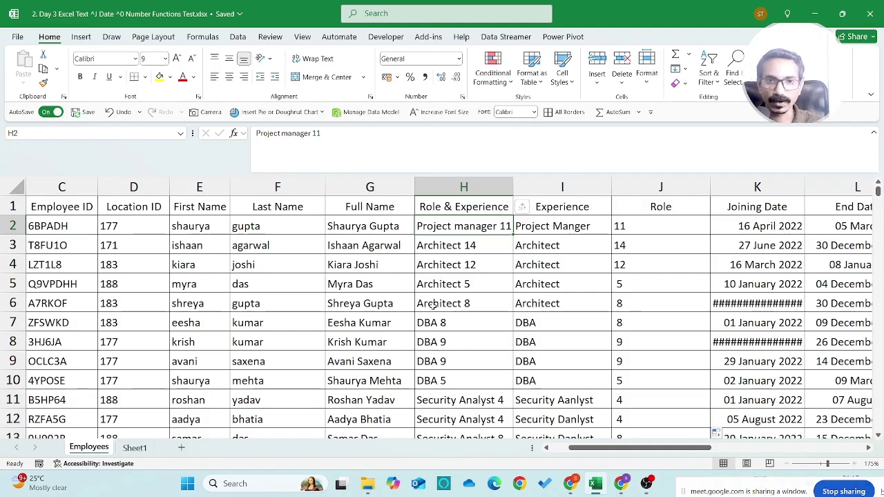
key(Right)
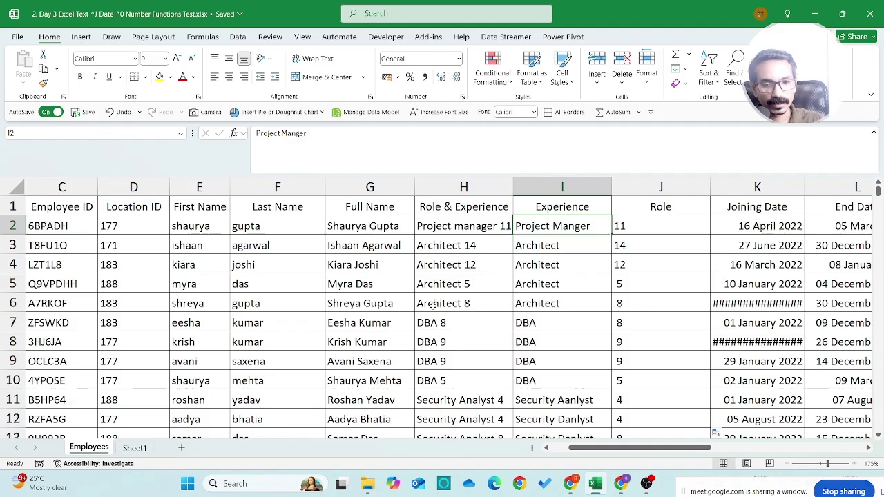
text(=L)
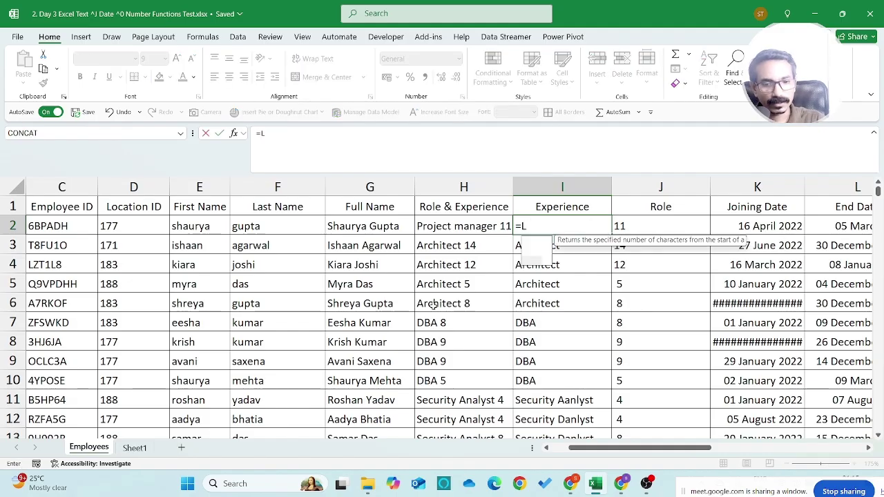
text(EFT))
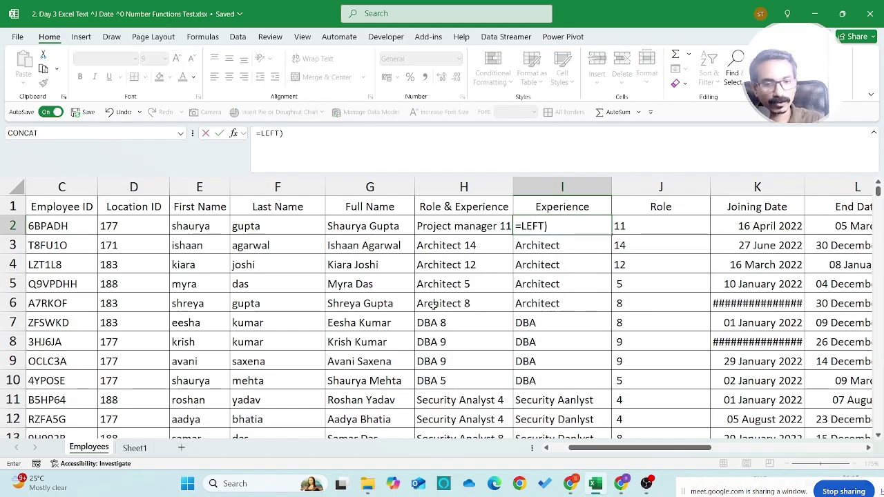
key(Escape)
Rename the header in I1 to Role and the header in J1 to Exp.
key(Up)
text(Role)
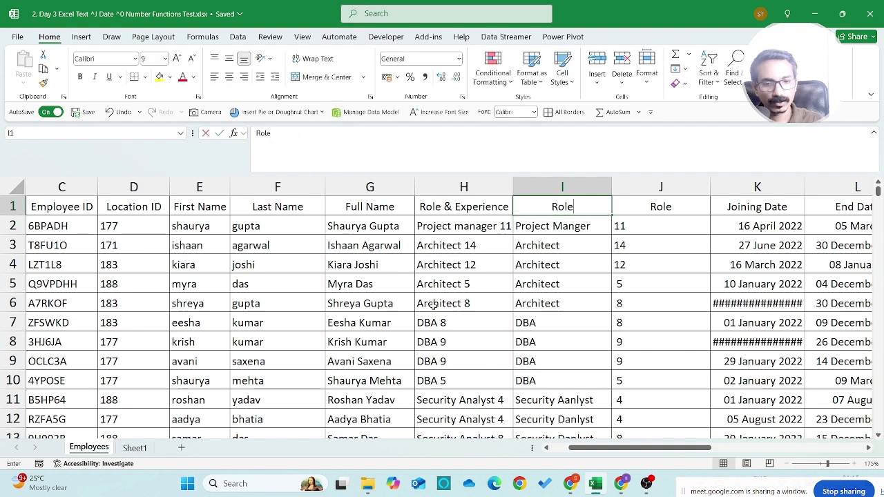
key(Tab)
text(Exp)
key(Return)
Enter the formula =LEFT(H2,LEN(H2)-LEN(J2)) in I2 to extract the role text from the Role & Experience entry.
key(Left)
key(Right)
text(=LEFT()
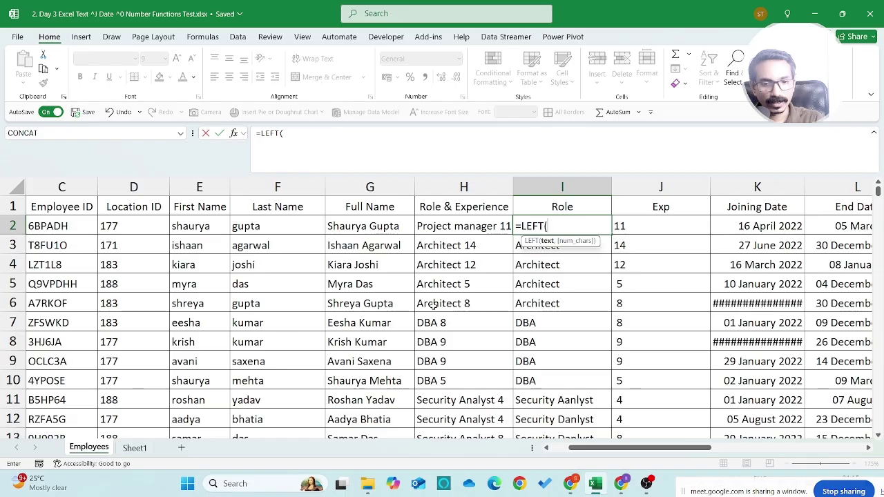
key(Left)
text(,LEN()
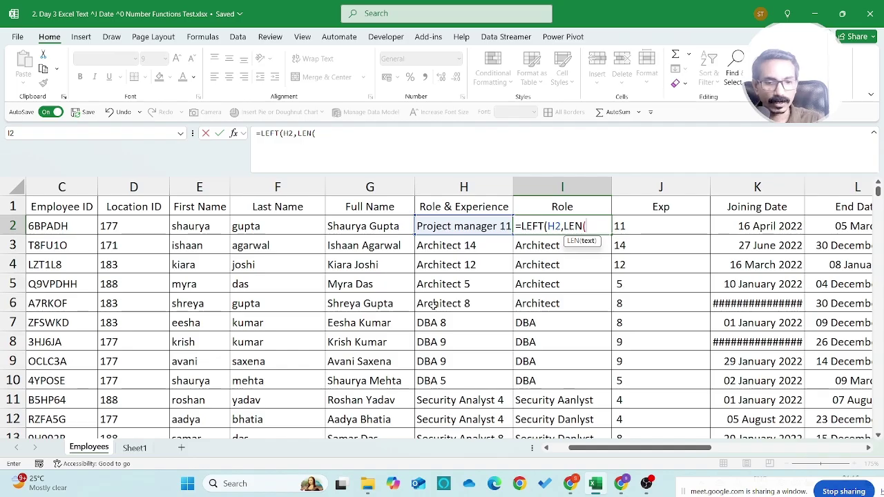
key(Left)
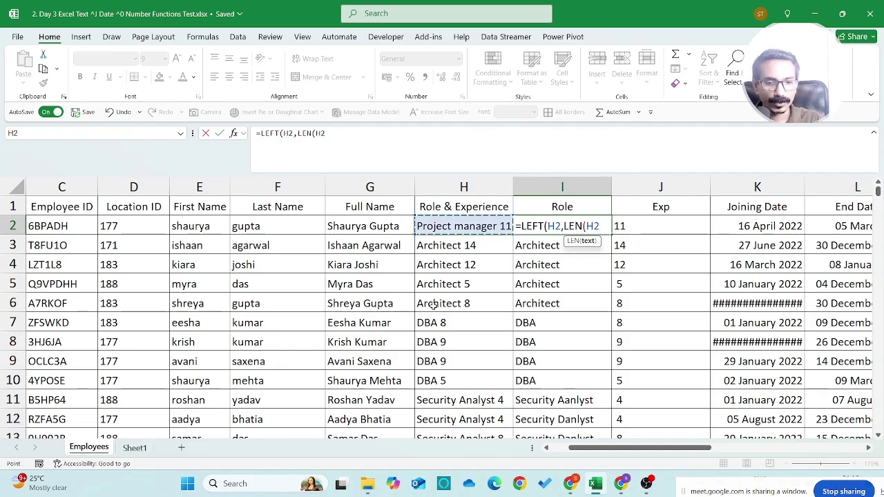
text())
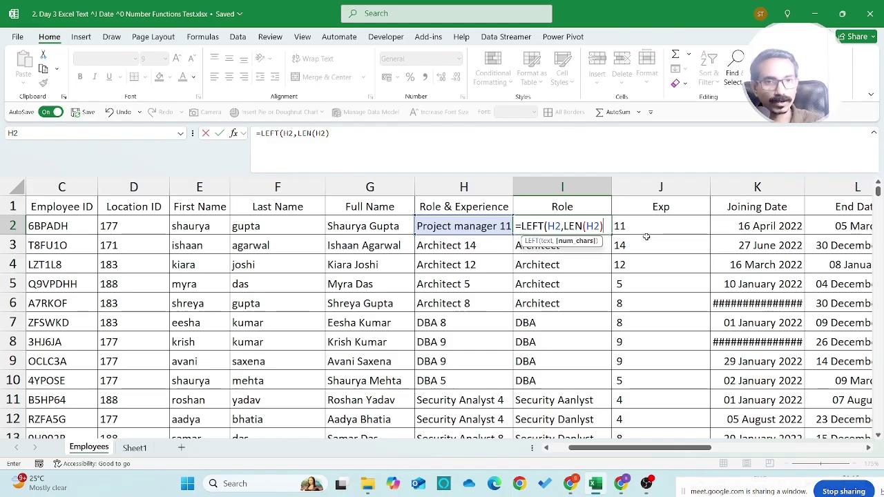
text(-LEN()
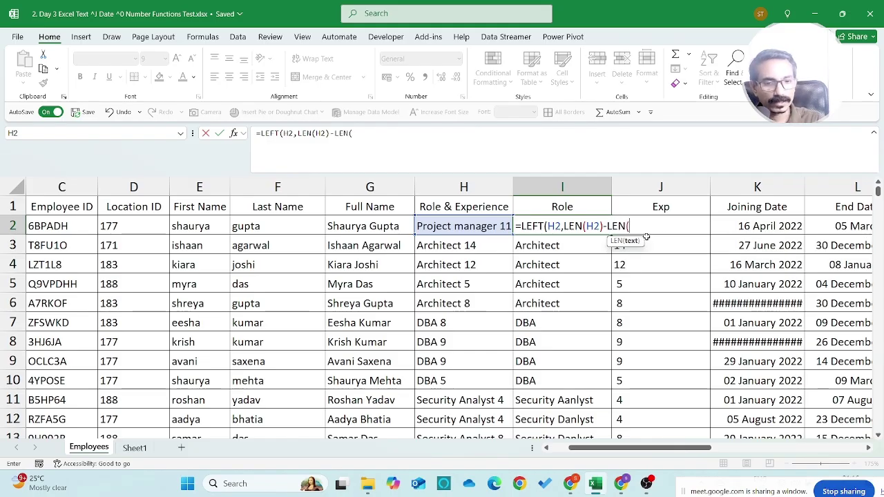
click(673, 225)
text())
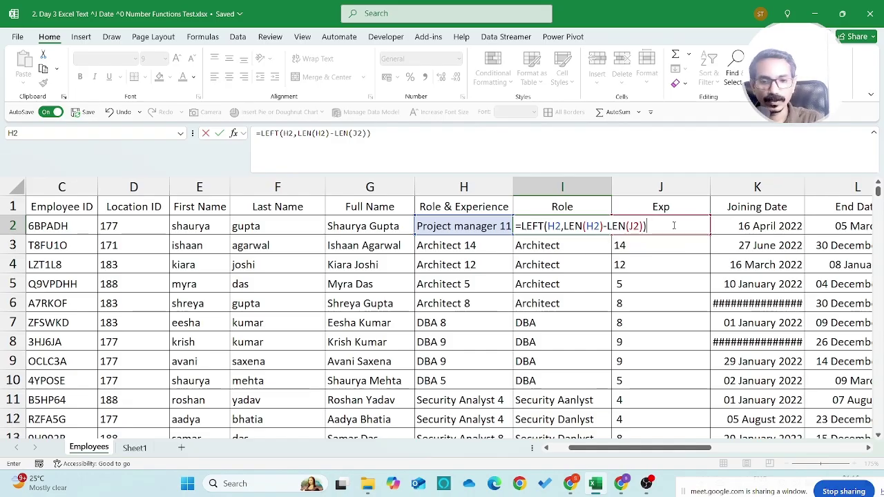
key(ctrl+Return)
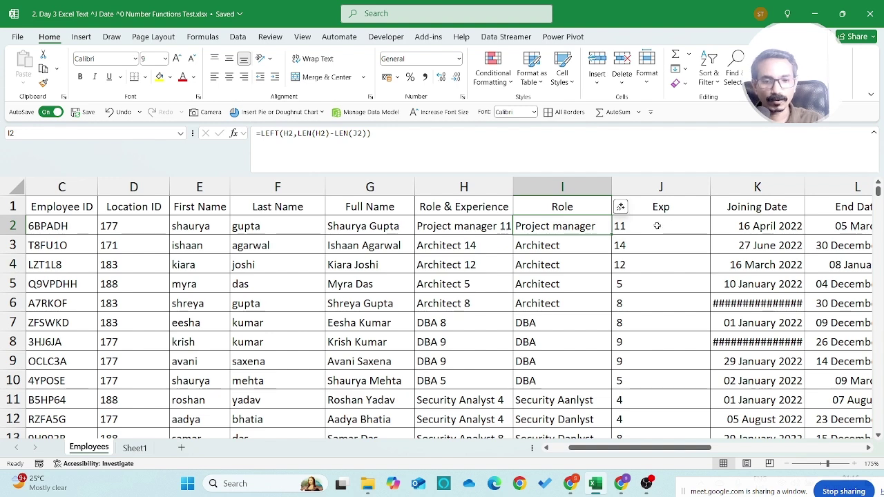
Fill the LEFT formula from I2 down the Role column to the last data row and check the results.
double_click(611, 235)
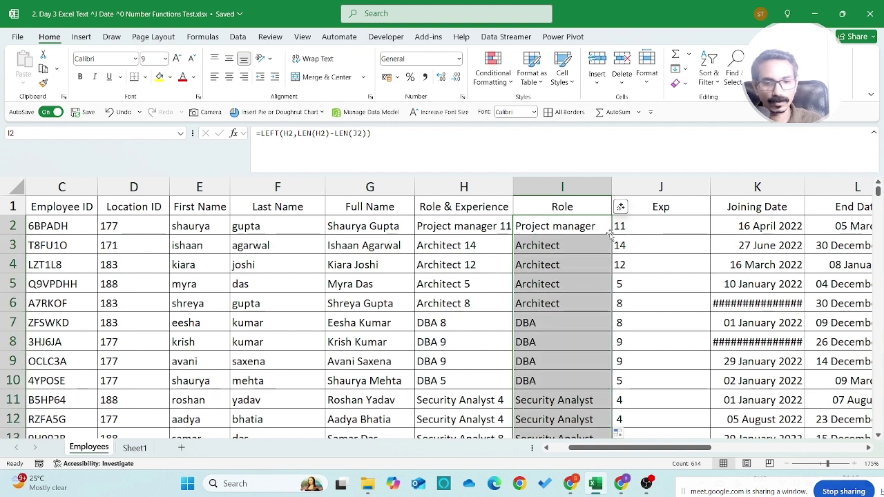
click(552, 351)
scroll(555, 355, down, 6)
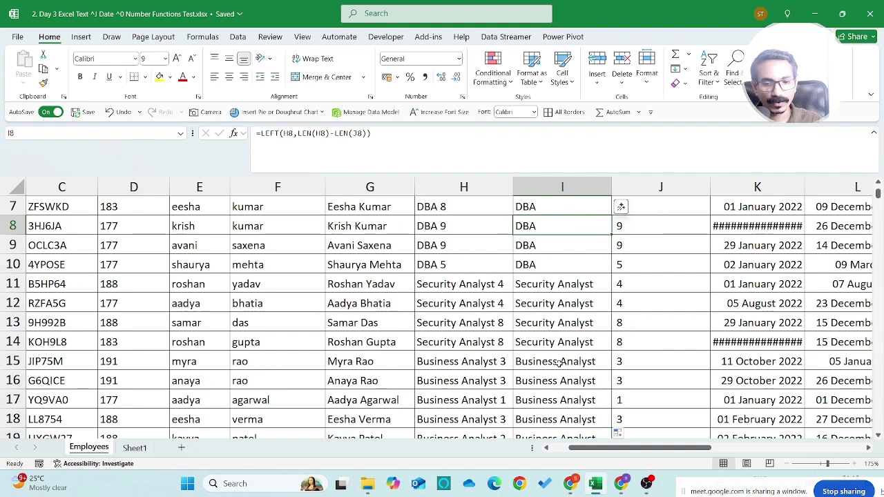
click(557, 364)
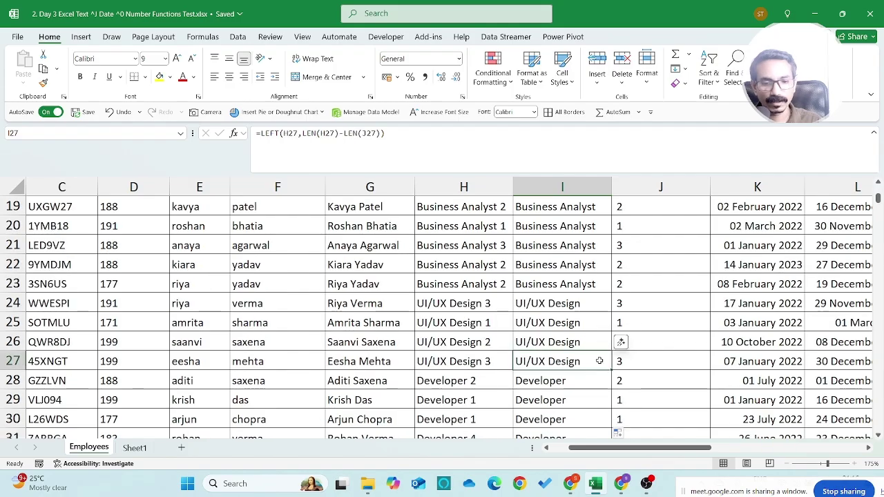
key(ctrl+Down)
key(ctrl+Up)
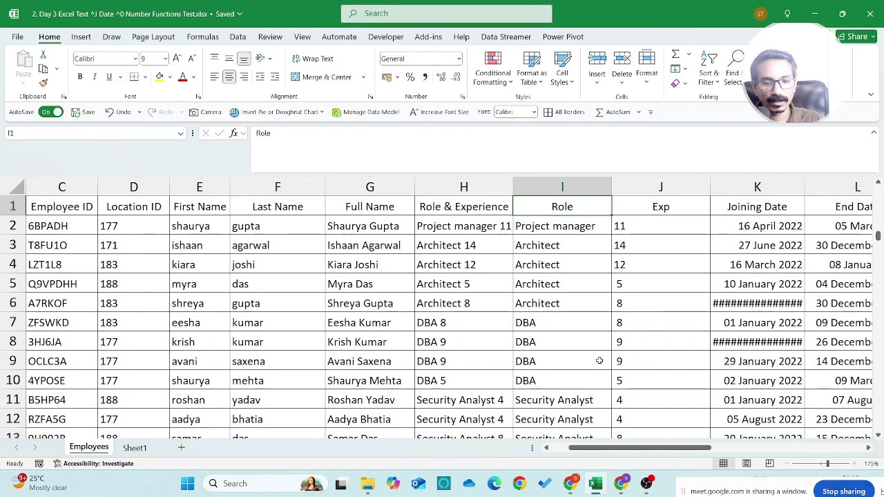
key(Down)
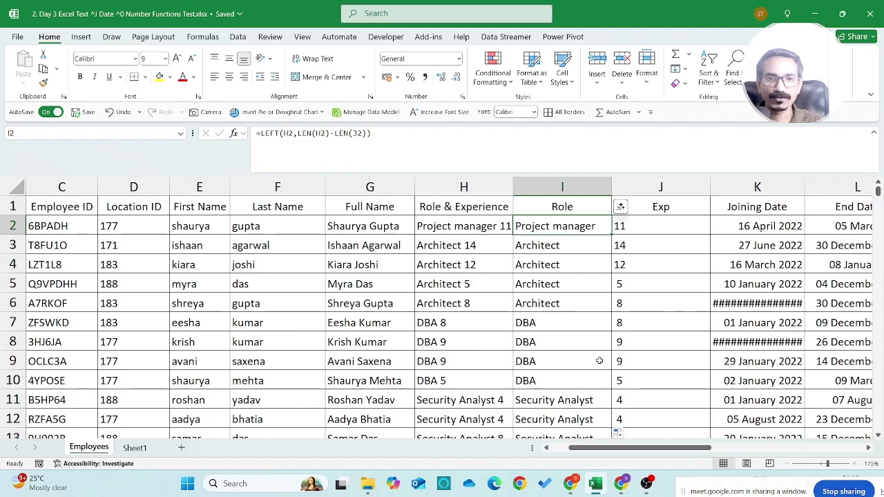
Change the formula in J6 to =TRIM(RIGHT(H6,2)) to test removing the leading space from the experience value.
key(Right)
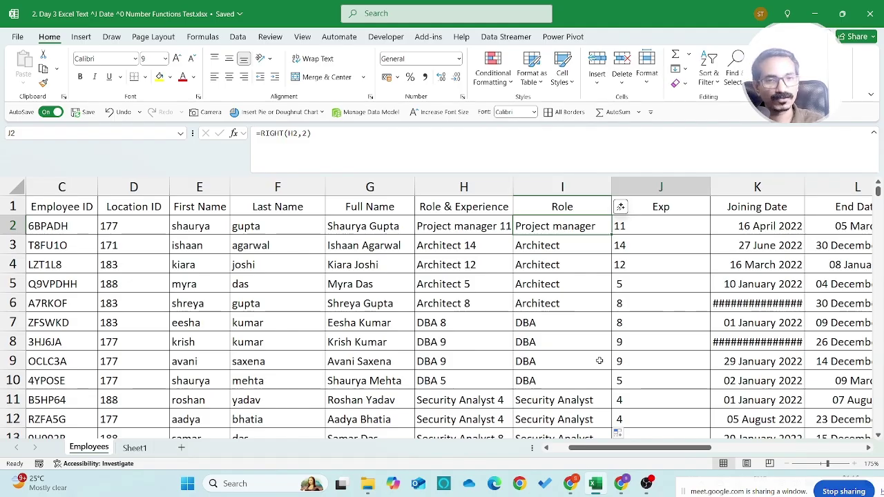
key(Down)
key(Down)
key(Down)
key(Down)
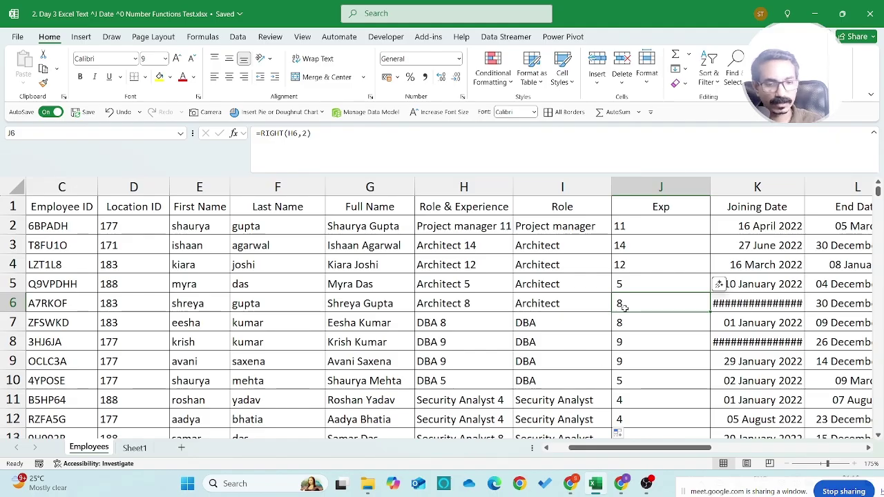
click(260, 133)
text(TRIM()
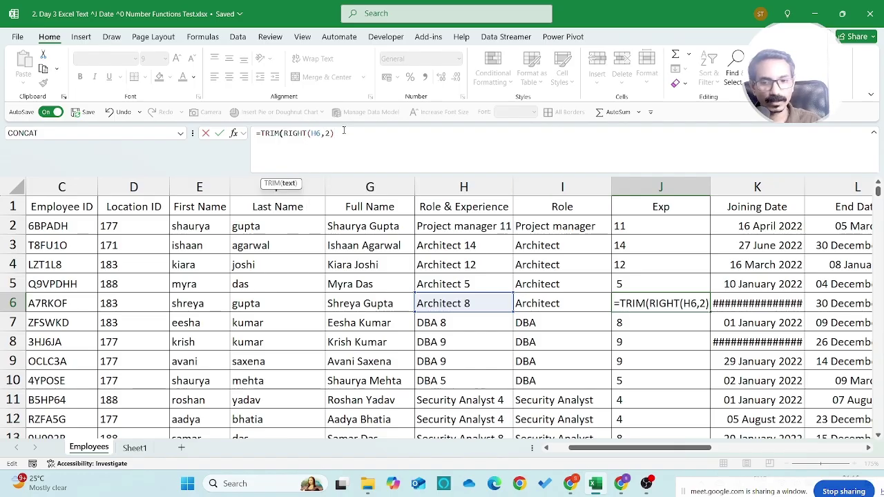
key(Return)
key(Up)
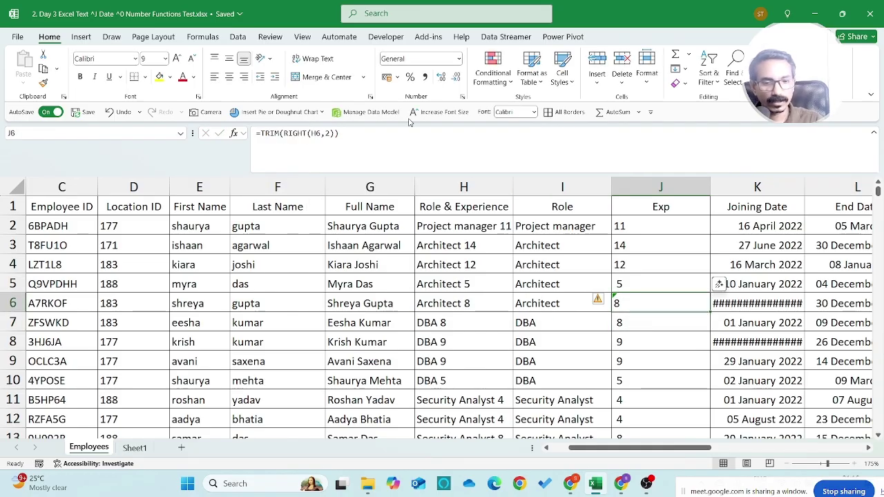
key(ctrl+c)
key(Escape)
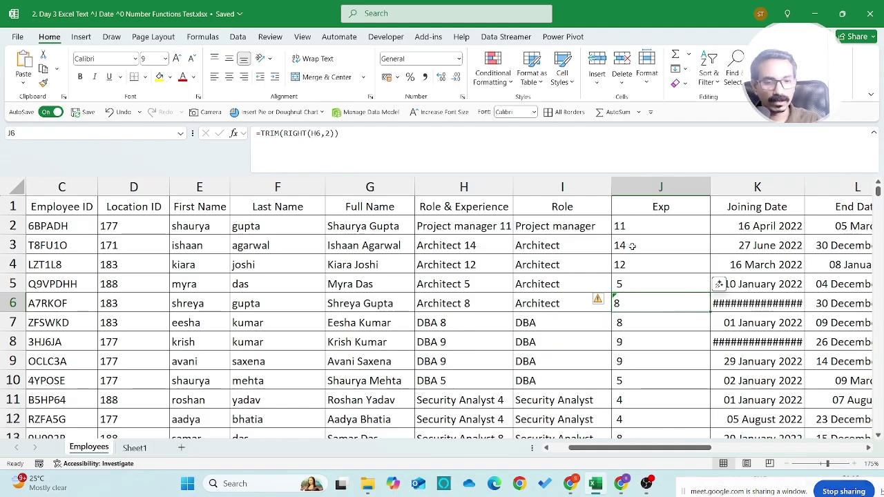
Change the formula in J2 to =TRIM(RIGHT(H2,2)) so the extracted experience has no extra spaces.
key(ctrl+Up)
key(Down)
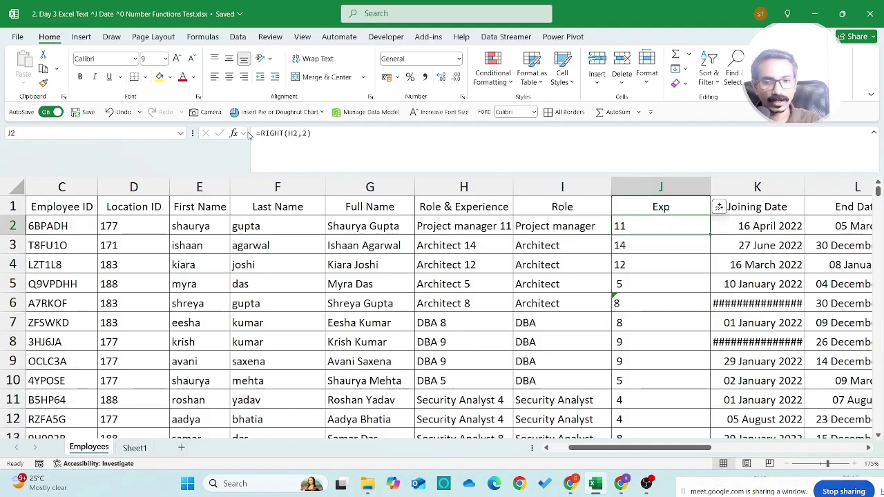
click(259, 133)
text(TRIM)
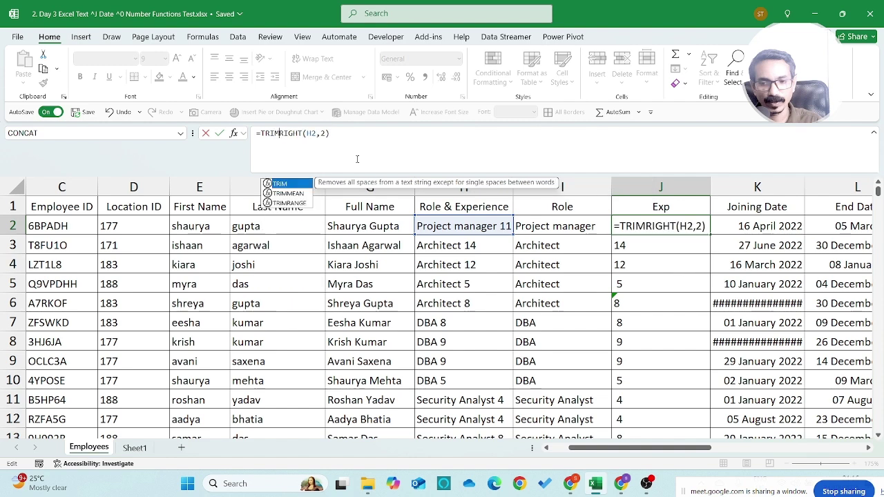
text(()
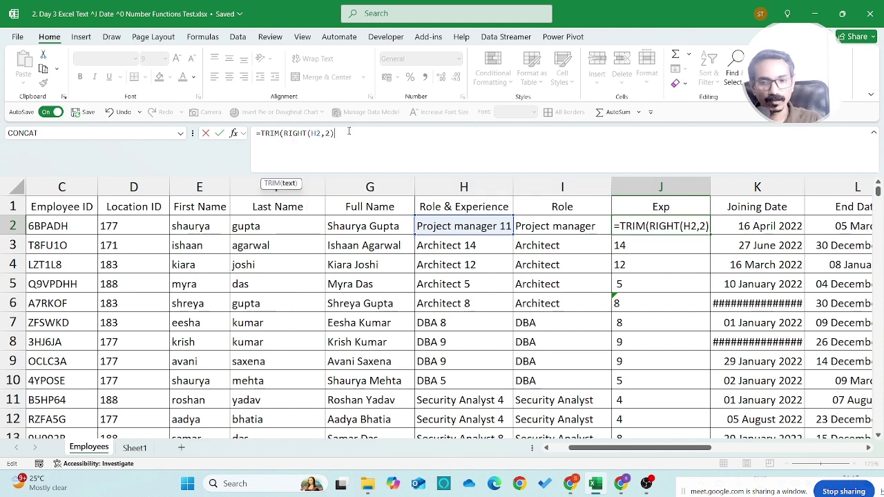
text())
key(Return)
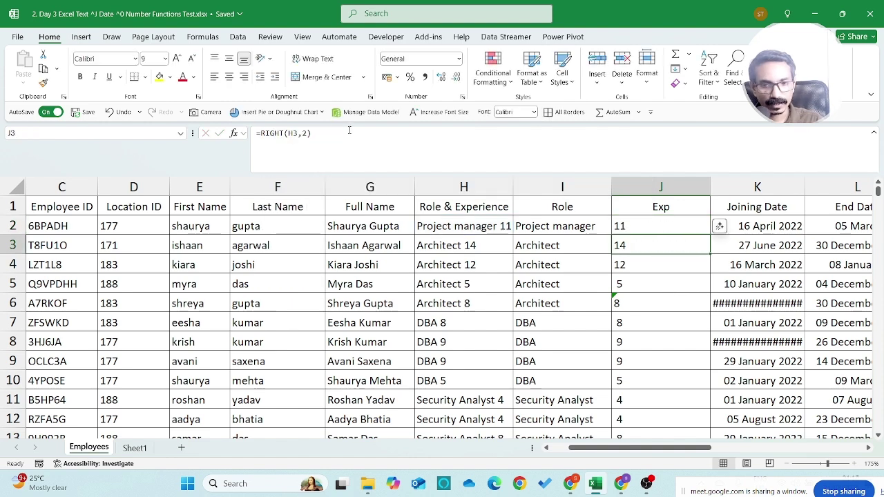
Fill the TRIM formula from J2 down the Exp column to the last data row.
click(649, 229)
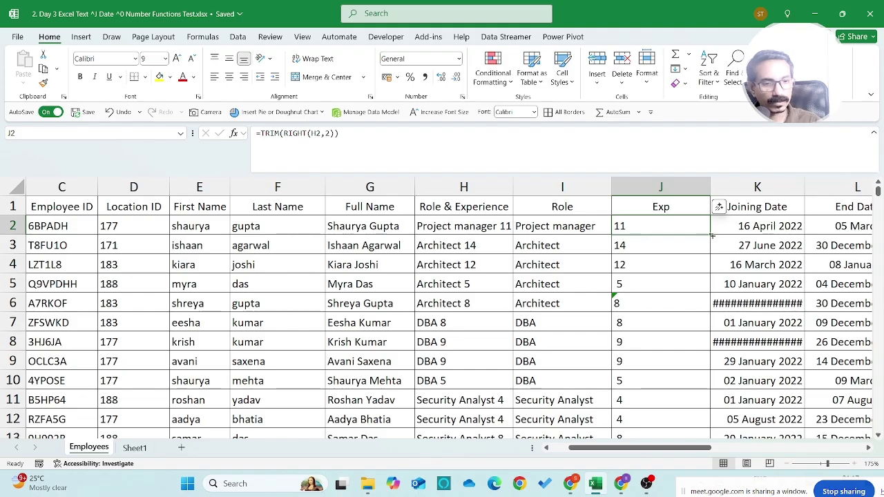
double_click(711, 236)
click(708, 235)
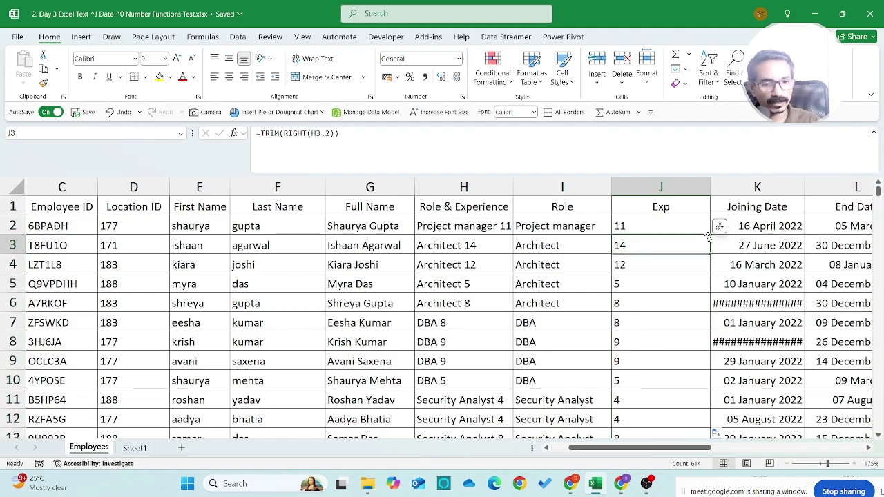
key(Up)
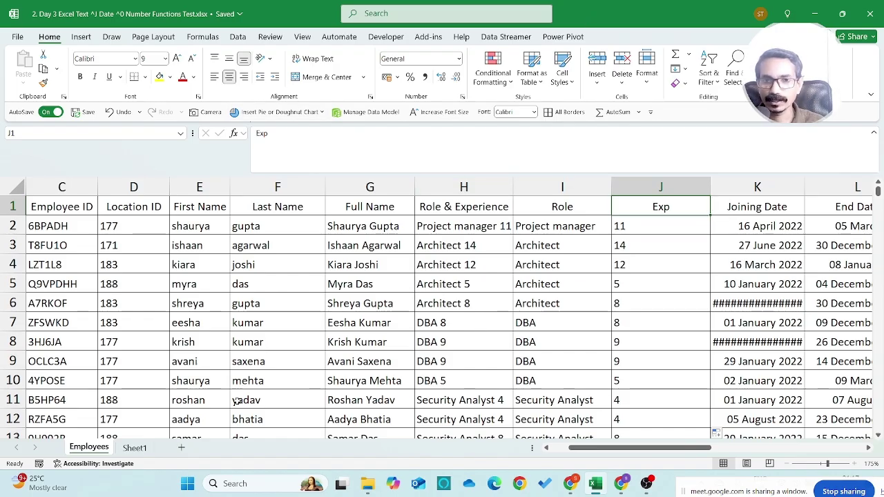
Read the Project ID task on Sheet1 and go to the Project ID column on the Employees sheet.
click(140, 449)
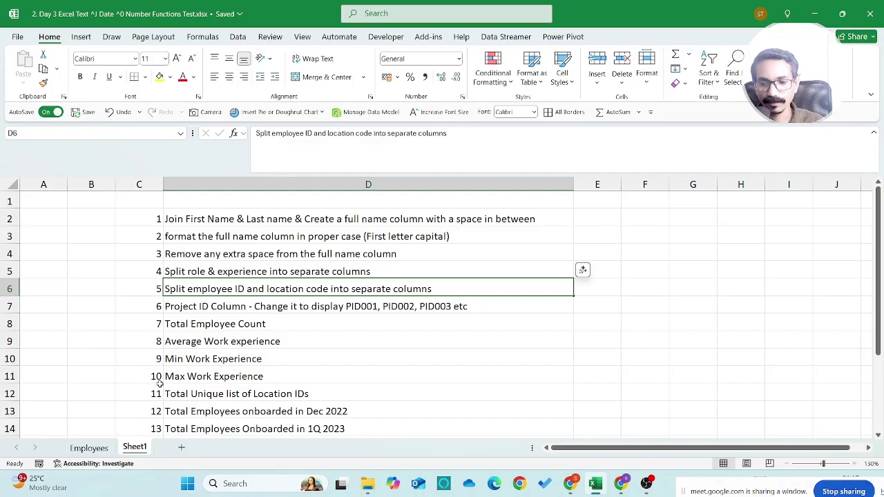
key(Down)
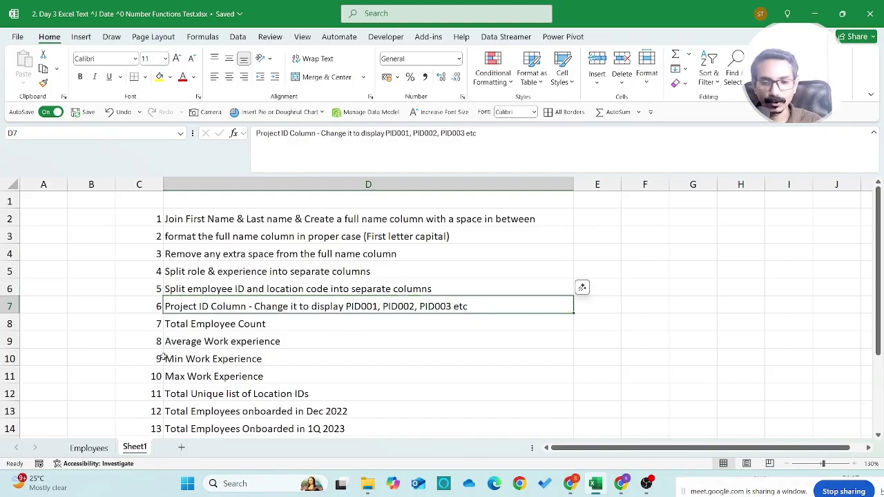
click(84, 449)
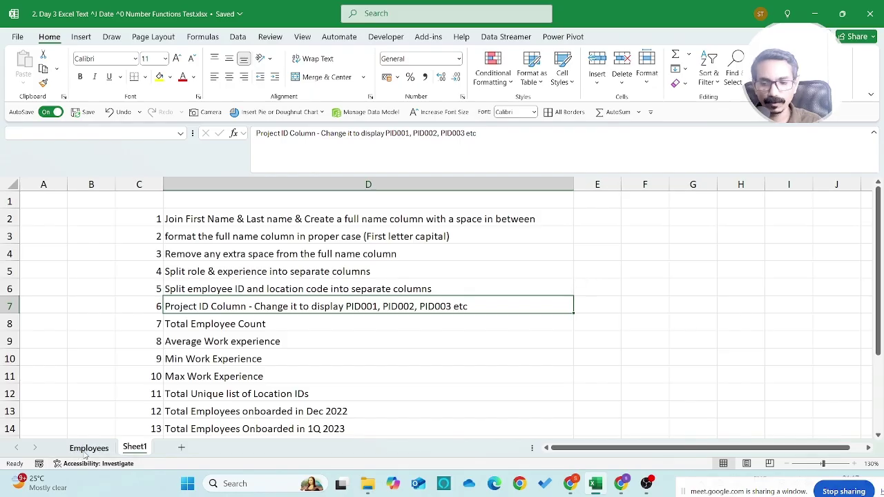
key(Right)
key(Right)
key(Right)
key(Right)
key(Right)
key(Right)
key(Right)
key(Right)
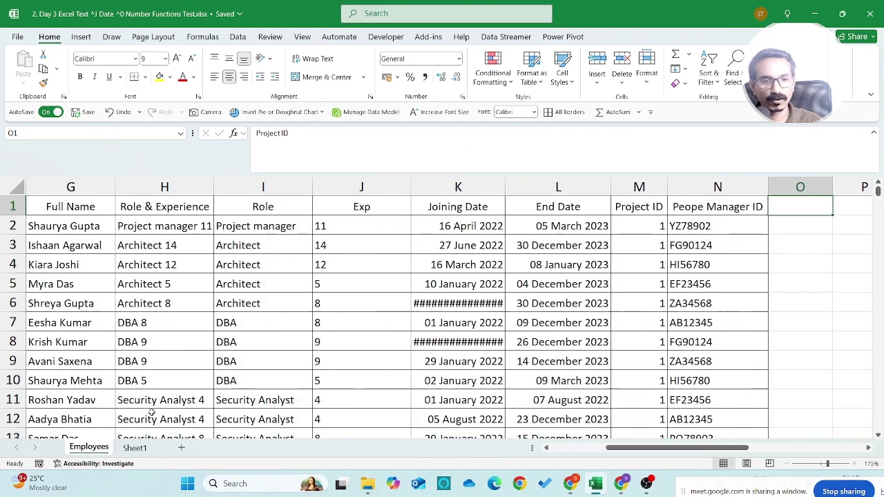
Insert a column before the Peope Manager ID column on the Employees sheet and head it Project ID 2.
key(Left)
key(Left)
key(Left)
key(Left)
key(Left)
key(Right)
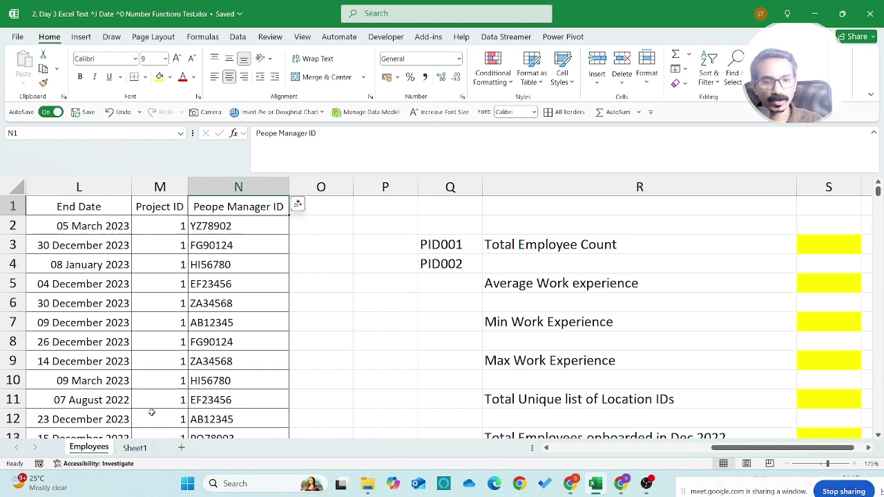
key(alt+i)
text(c)
text(Project ID 2)
key(Return)
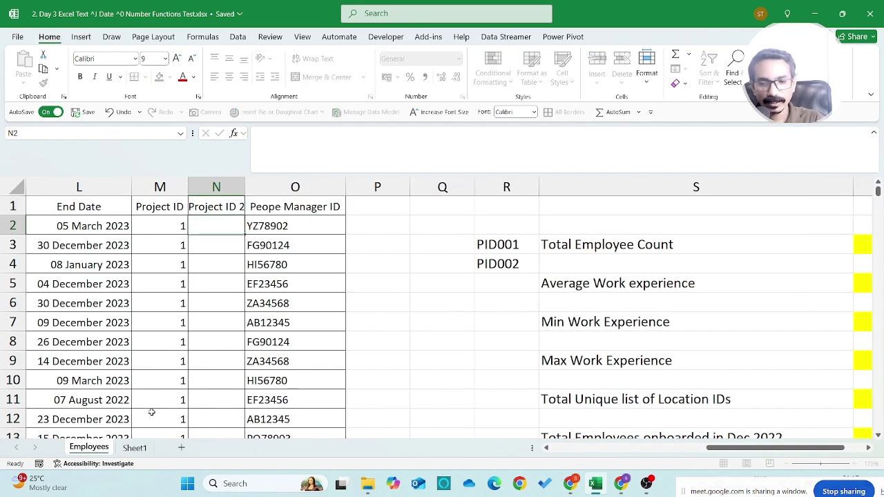
Enter the formula ="PID00"&M2 in N2 to prefix the project number.
key(Left)
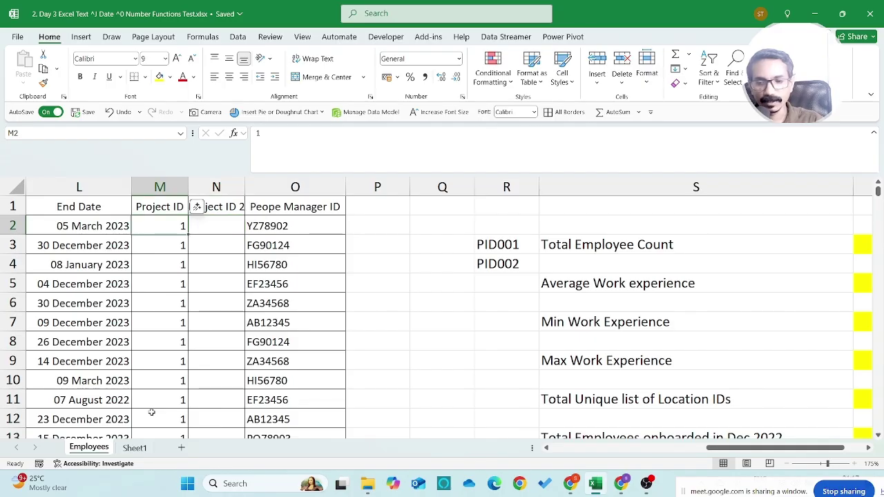
key(Right)
text(=)
text("PID)
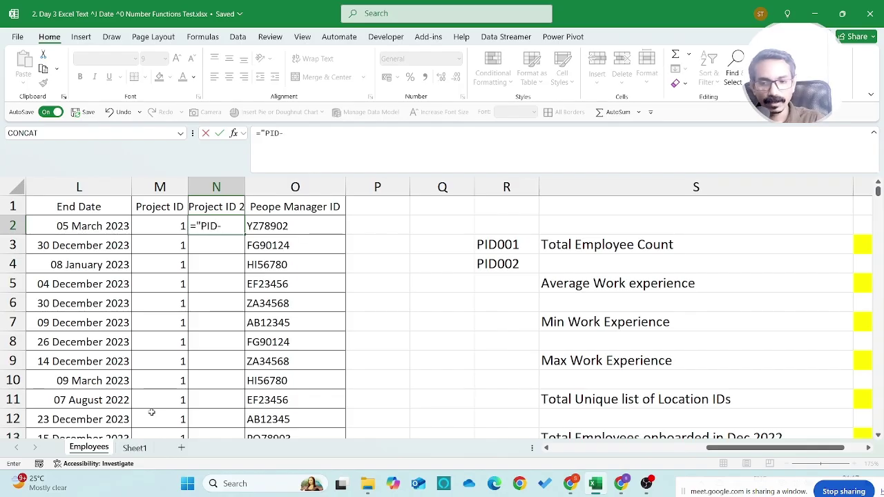
text(00"&)
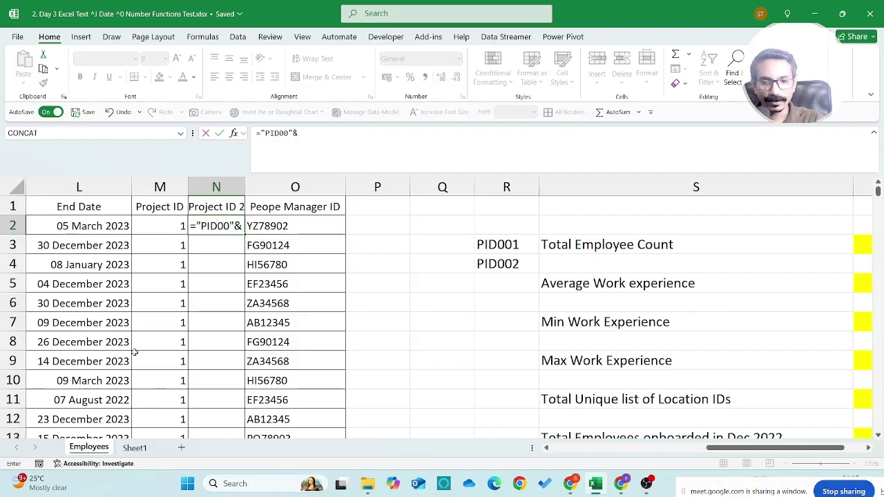
click(158, 226)
key(Return)
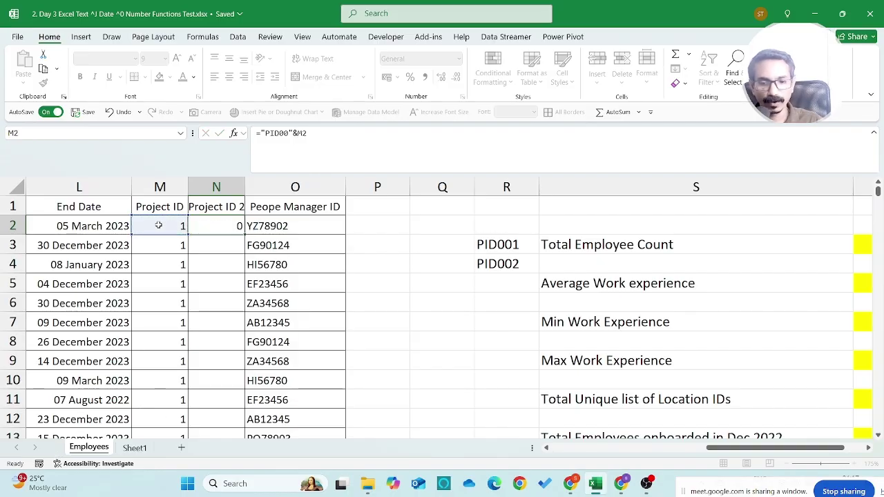
Fill the PID formula from N2 down the Project ID 2 column and check it through to the last data row.
double_click(243, 235)
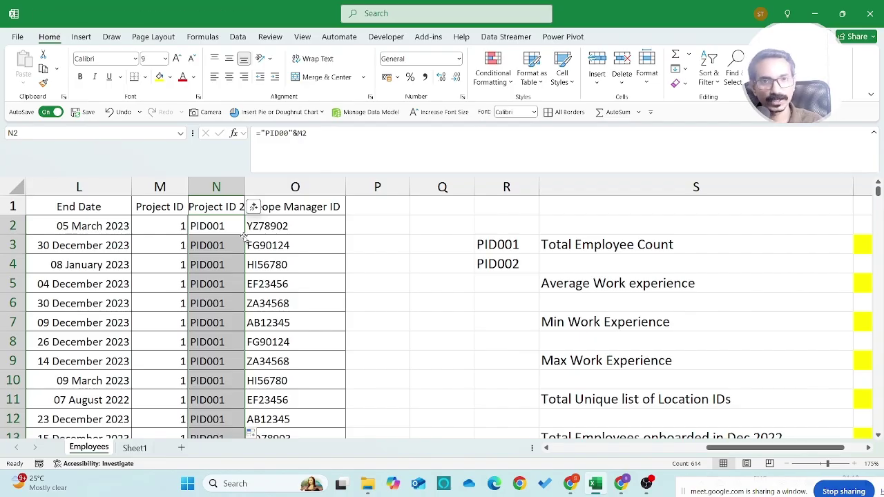
click(244, 237)
key(ctrl+Down)
key(ctrl+Up)
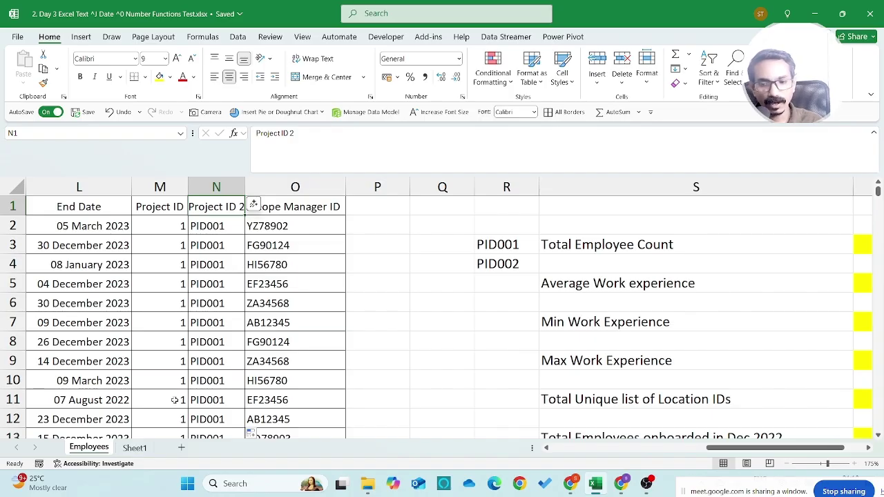
Mark tasks 1 to 6 on Sheet1 as done by filling E2:E7 with light green.
click(134, 447)
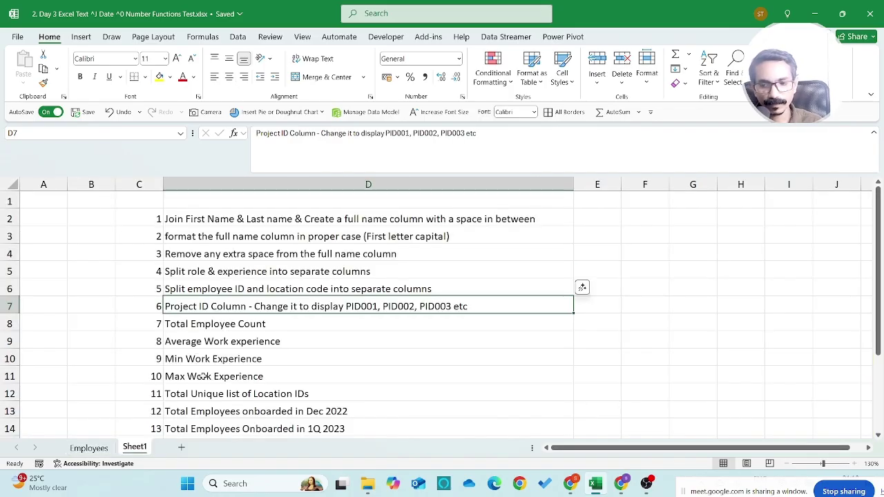
key(Right)
key(shift+Up)
key(shift+Up)
key(shift+Up)
key(shift+Up)
key(shift+Up)
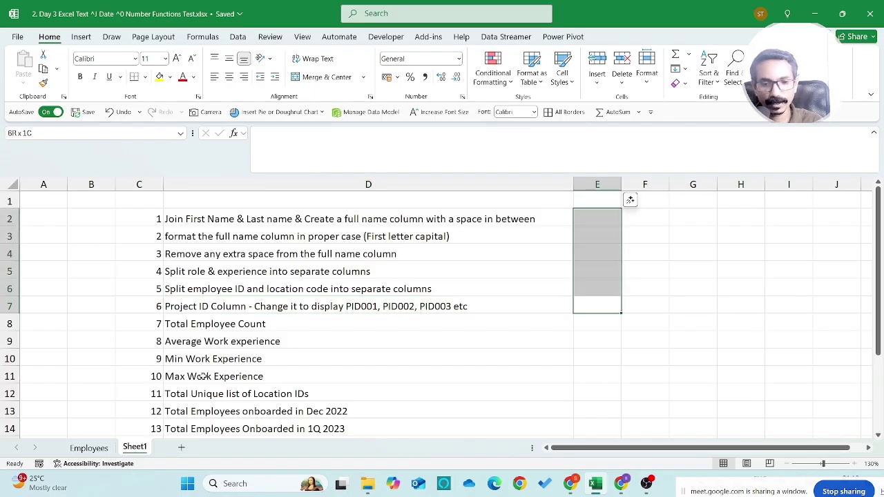
click(170, 77)
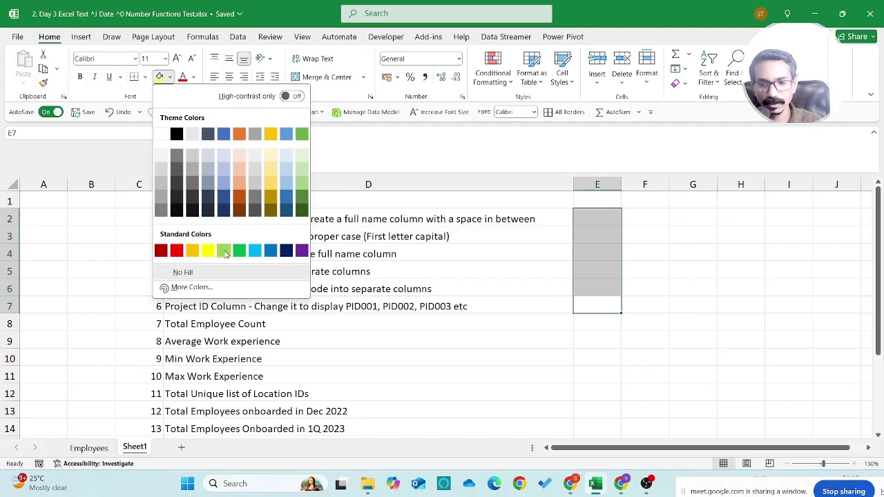
click(223, 250)
Review the remaining tasks on Sheet1 from Total Employee Count to Total Employees Onboarded in 1Q 2023.
click(338, 357)
scroll(338, 357, down, 2)
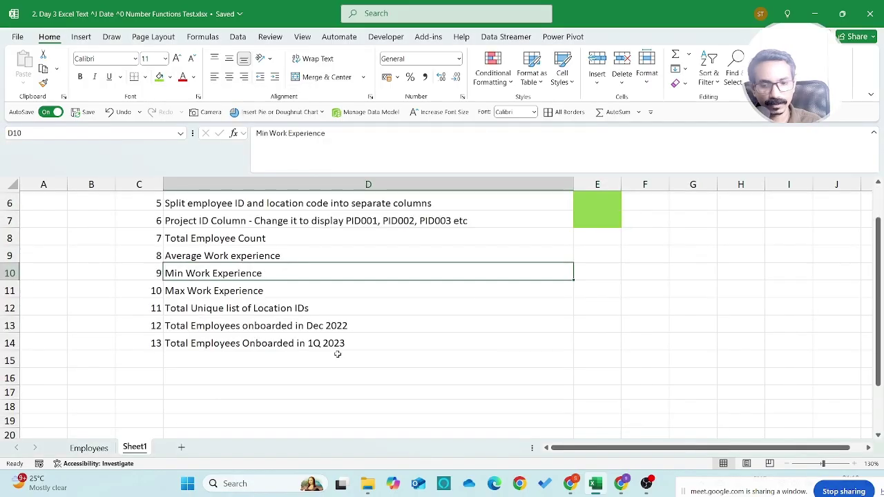
click(785, 493)
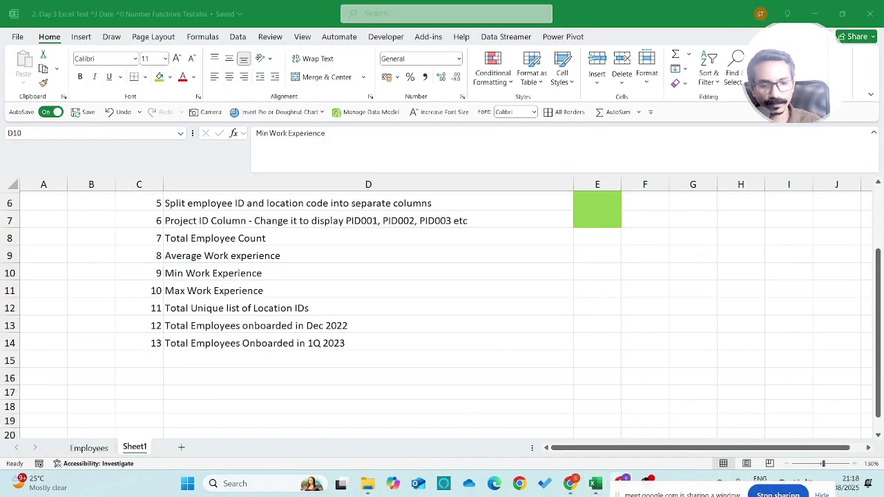
click(503, 281)
scroll(493, 256, up, 1)
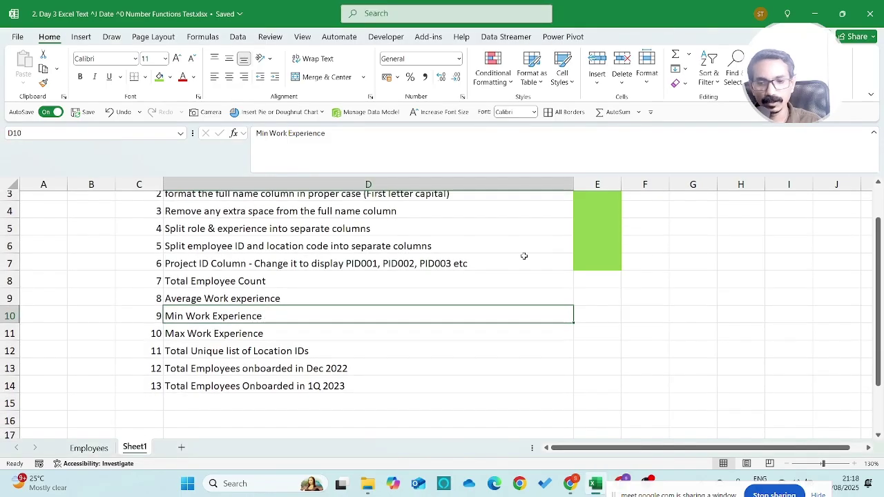
click(588, 279)
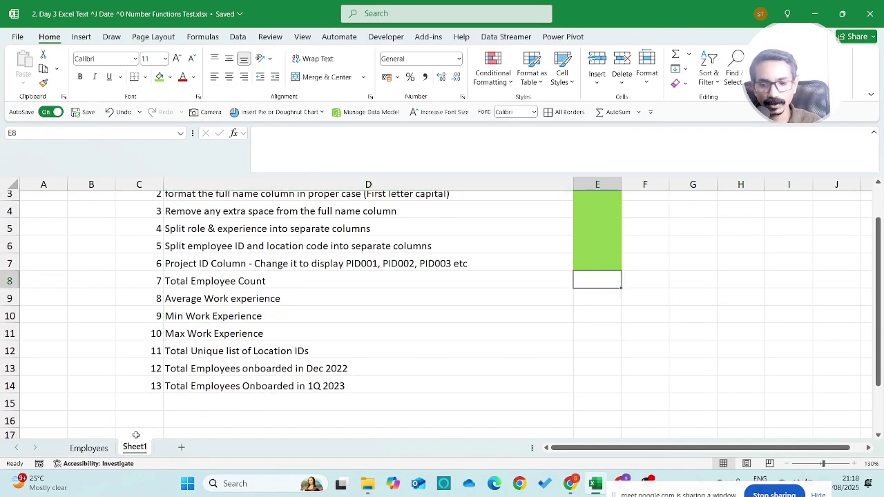
Check the extent of the Emp ID column on the Employees sheet and go to T3 beside Total Employee Count.
click(108, 450)
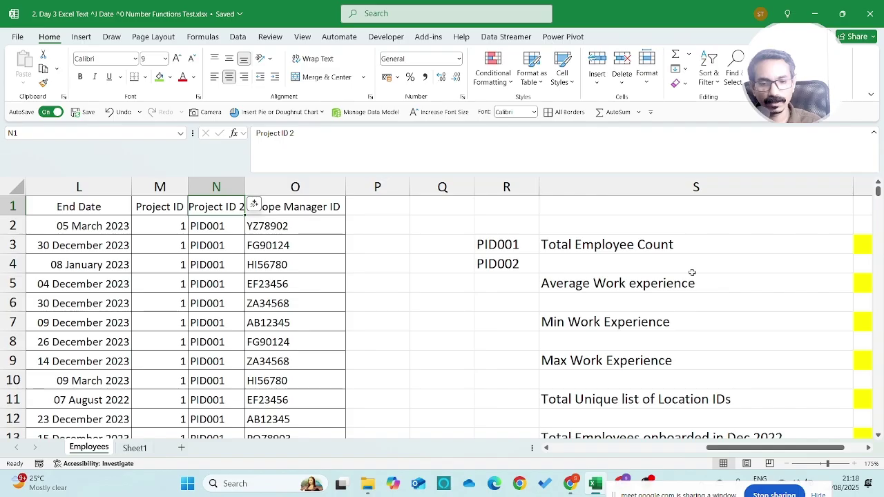
click(716, 238)
key(ctrl+Home)
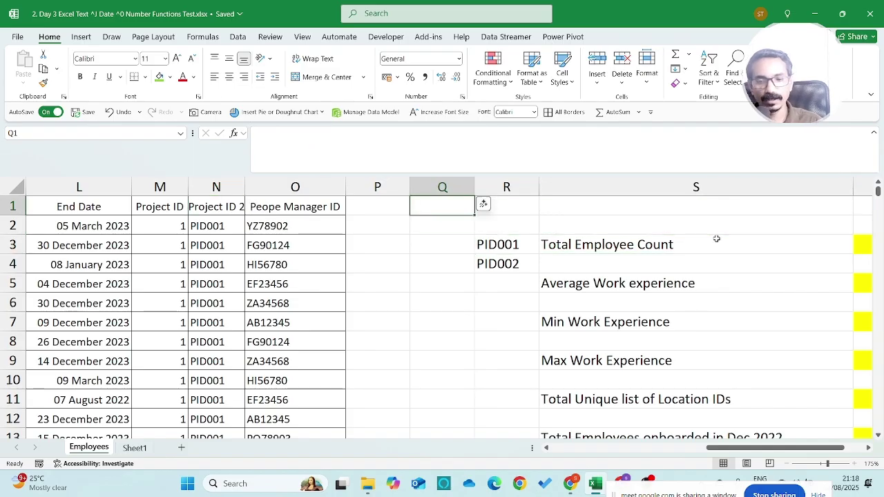
key(Right)
key(ctrl+shift+Down)
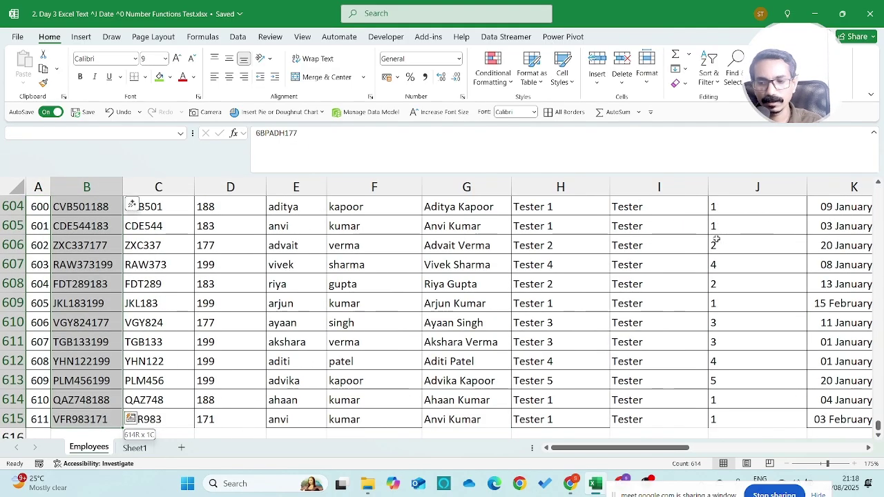
key(ctrl+Up)
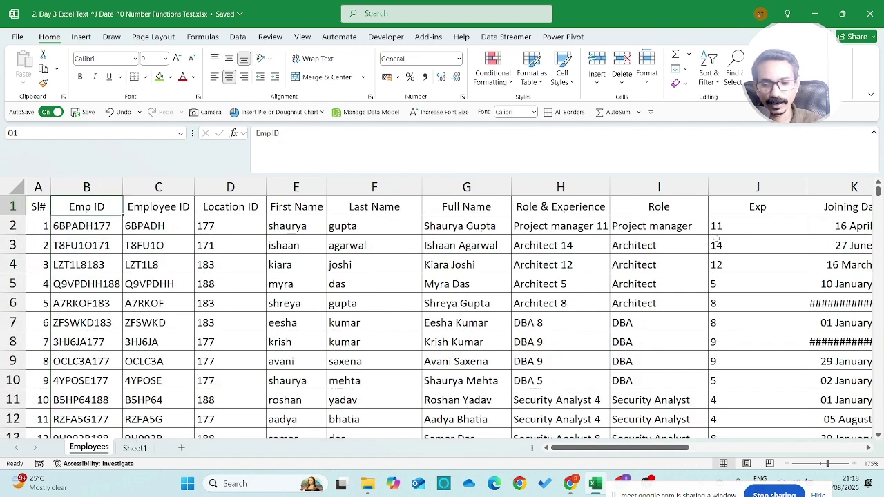
key(Right)
key(Right)
key(Right)
key(Right)
key(Right)
key(Right)
key(Right)
key(Right)
key(Right)
key(Right)
key(Right)
key(Right)
key(Right)
key(Right)
key(Right)
key(Right)
key(Right)
key(Right)
key(Right)
key(Down)
key(Down)
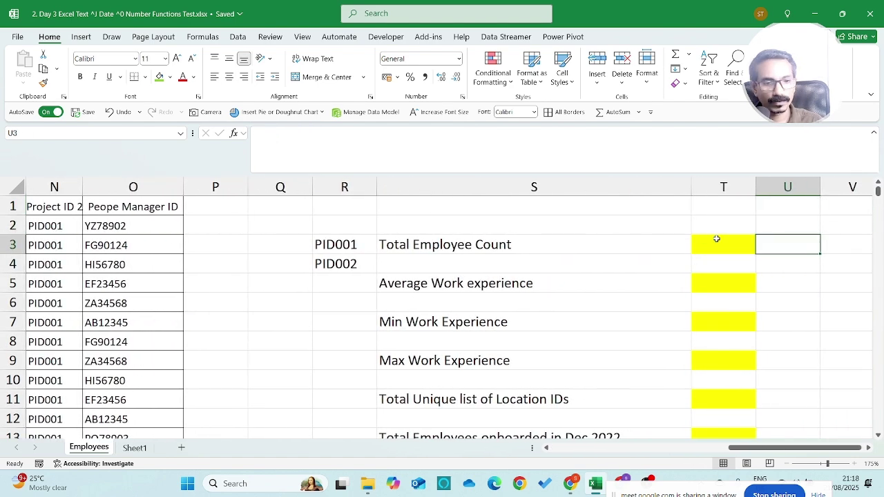
key(Left)
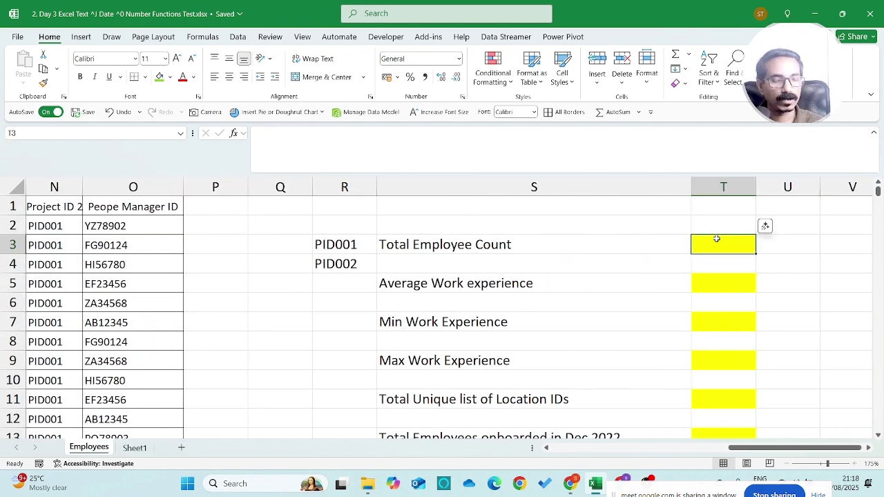
key(Right)
key(Right)
text(COUN)
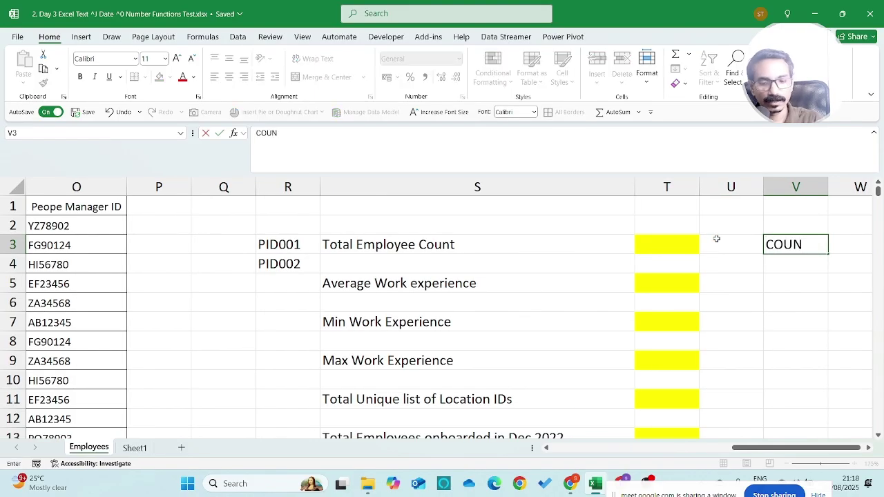
text(T / COUNTA)
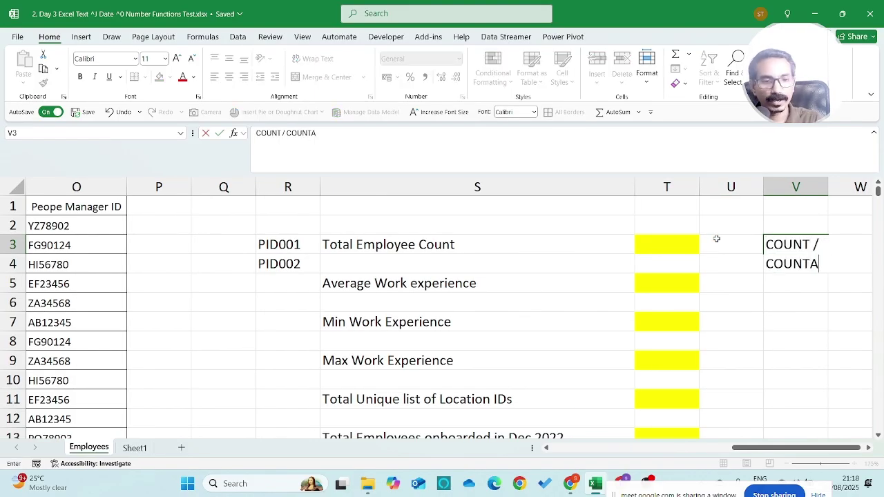
key(Return)
key(Up)
key(Delete)
key(Left)
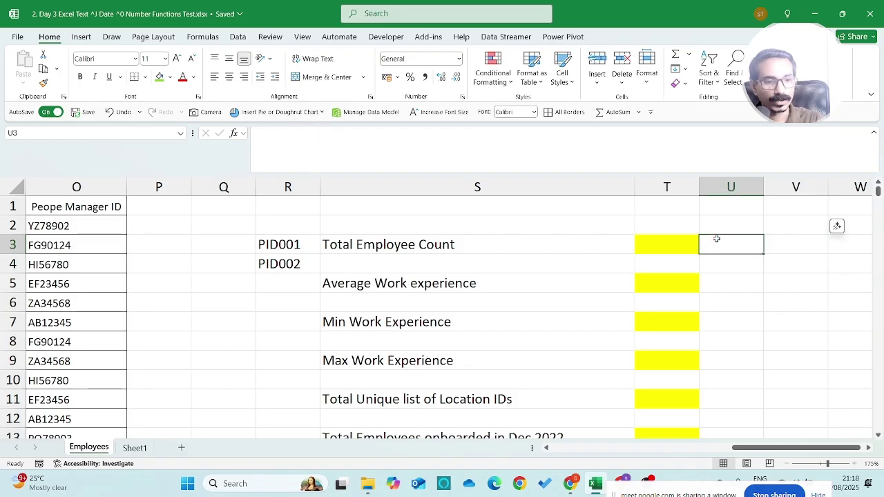
Enter a COUNT formula in T3 over the Sl# values from A2 down to the last data row.
key(Left)
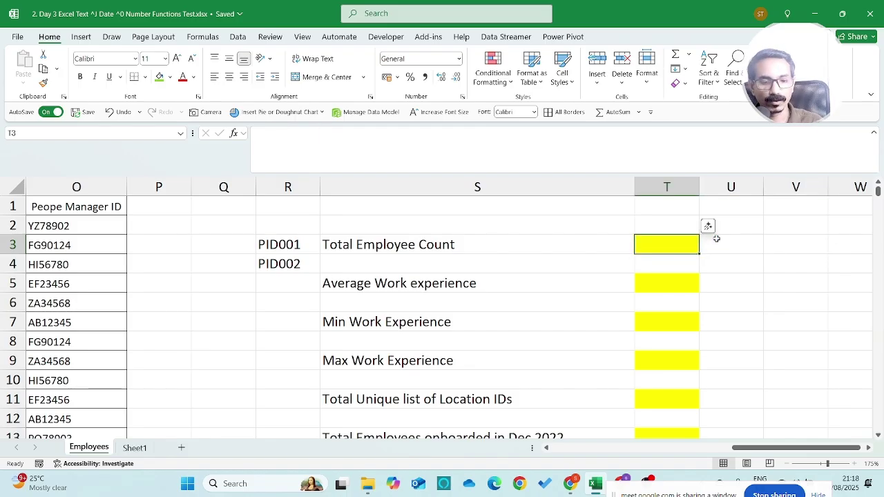
text(=COUNT()
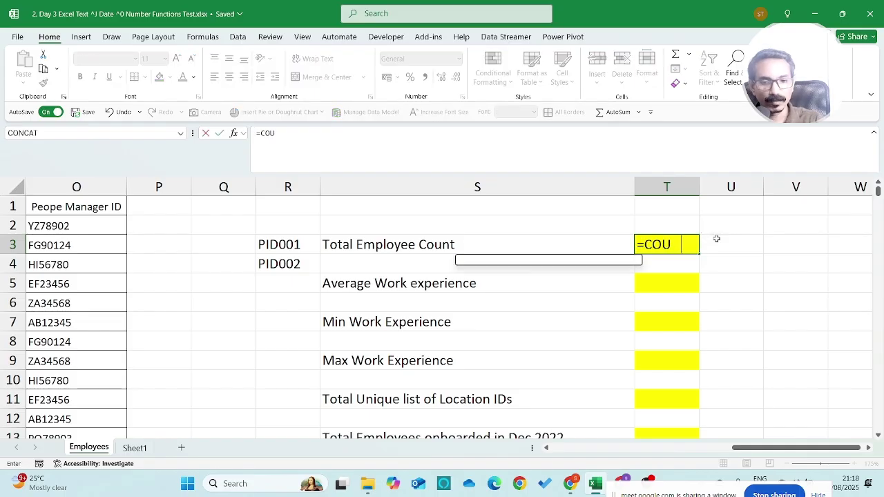
key(ctrl+Left)
key(ctrl+Left)
key(ctrl+Left)
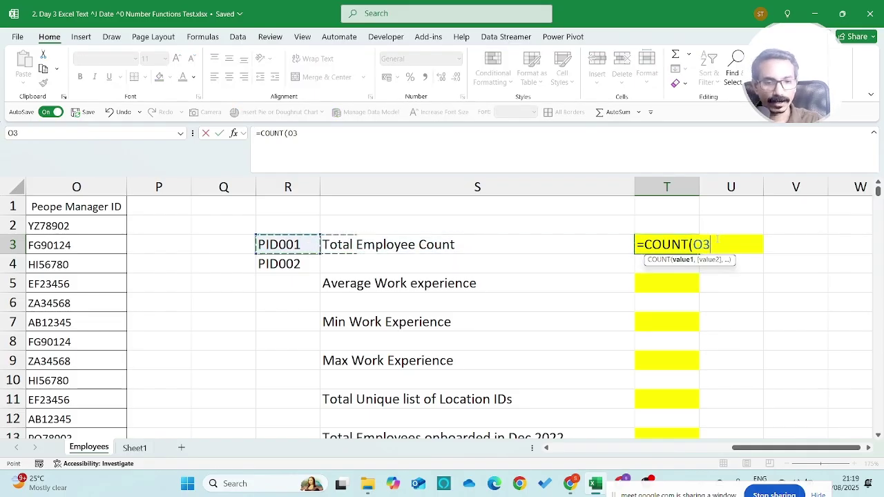
key(Up)
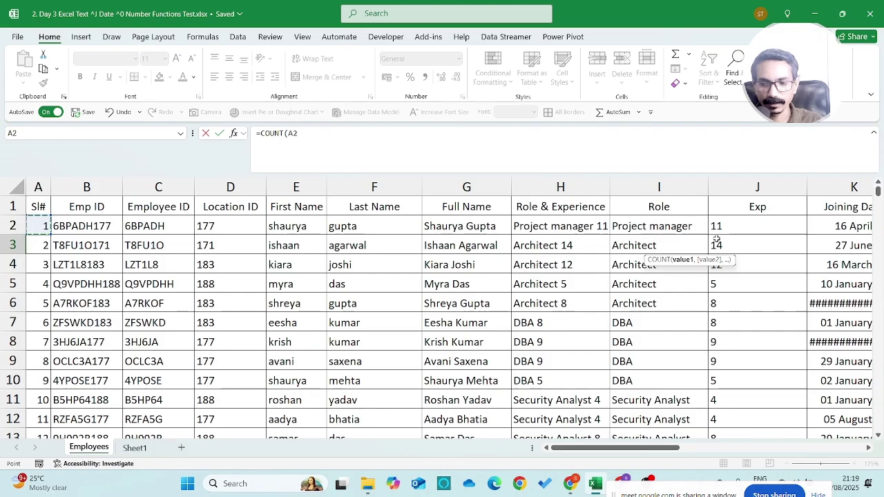
key(ctrl+shift+Down)
key(Return)
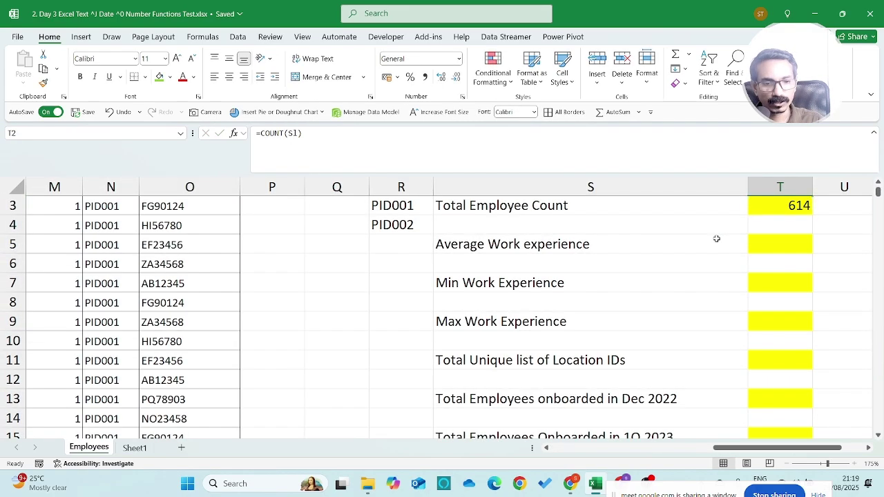
Enter a COUNTA formula in U3 over the Emp ID entries from B2 down to the last data row.
key(Up)
key(Down)
key(Down)
key(Right)
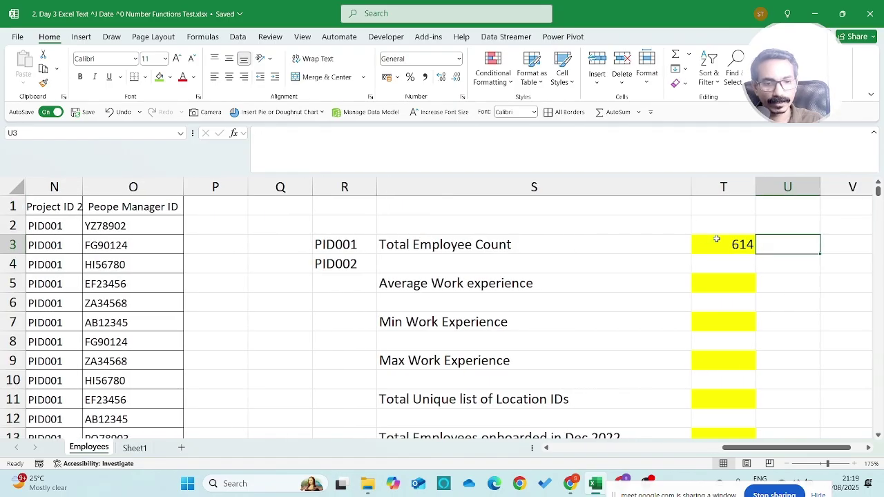
text(=COUNTA()
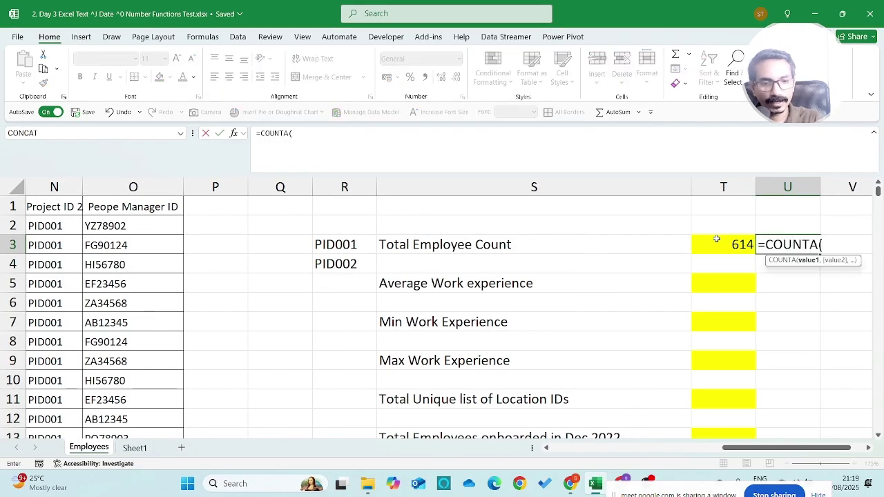
key(ctrl+Left)
key(ctrl+Left)
key(ctrl+Left)
key(ctrl+Up)
key(Right)
key(Down)
key(ctrl+shift+Down)
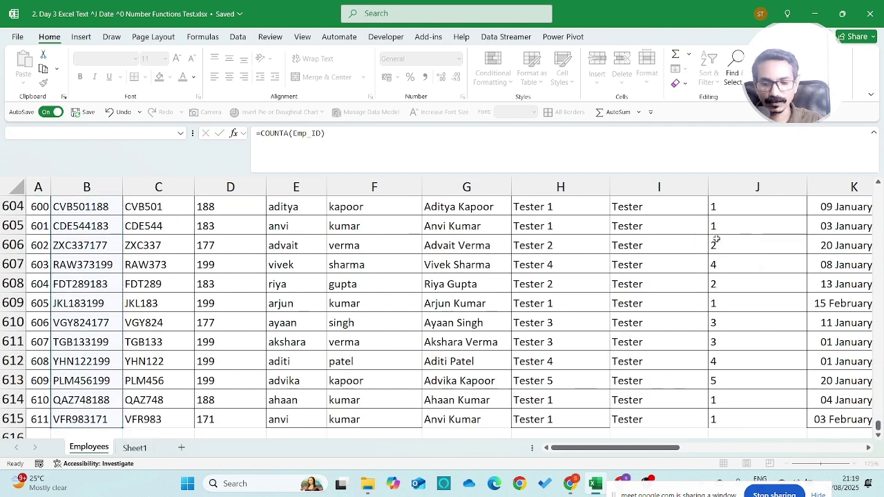
key(Return)
Review the COUNT formula in T3 and the COUNTA formula in U3 beside Total Employee Count.
key(Up)
key(Up)
key(Up)
click(717, 238)
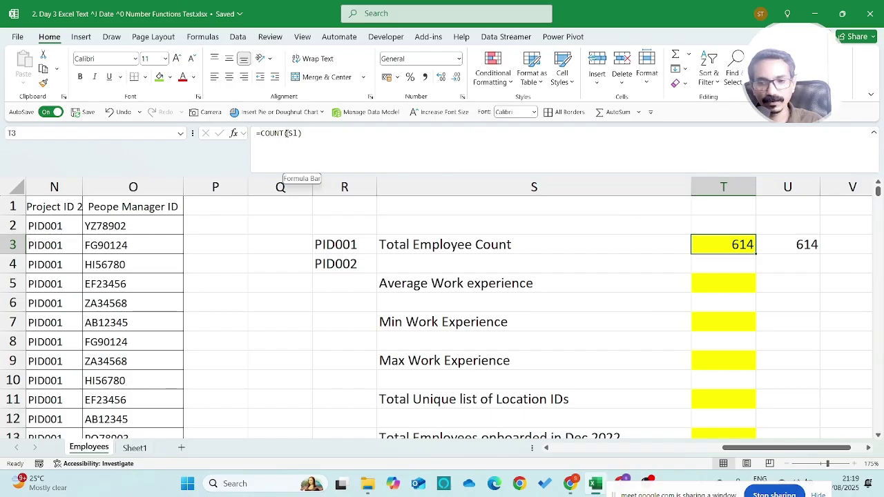
click(764, 237)
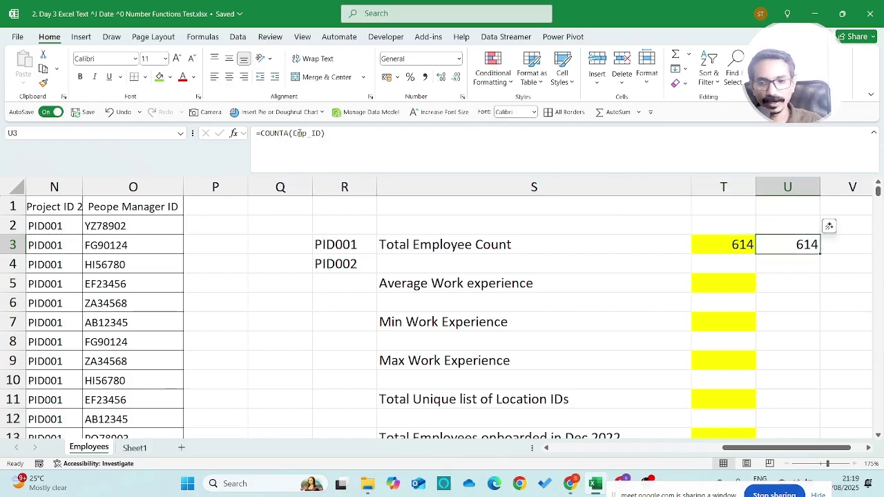
click(325, 134)
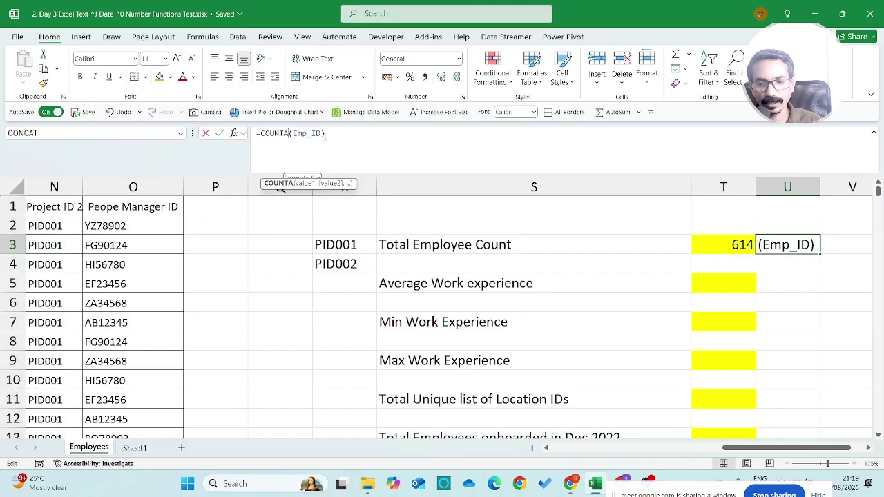
key(Return)
key(Up)
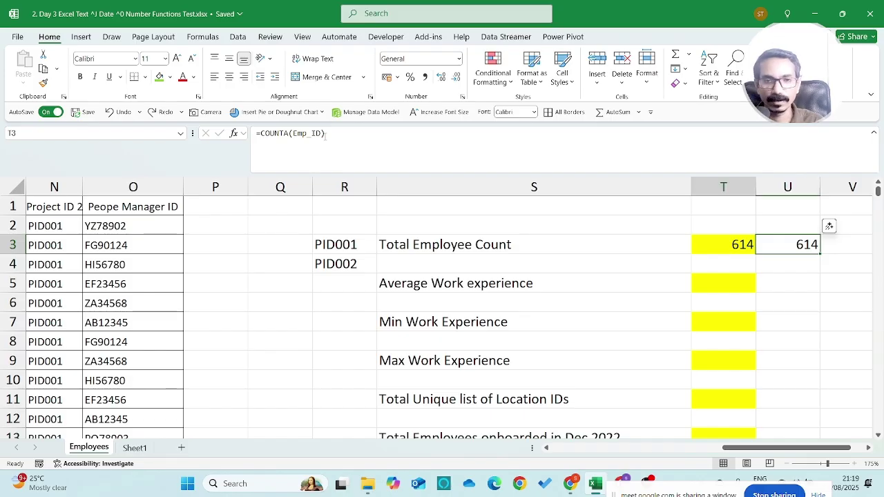
Enter an AVERAGE formula in T5, beside Average Work experience, over the Exp values J2:J615.
key(Left)
key(Left)
key(Down)
key(Down)
key(Down)
key(Up)
key(Right)
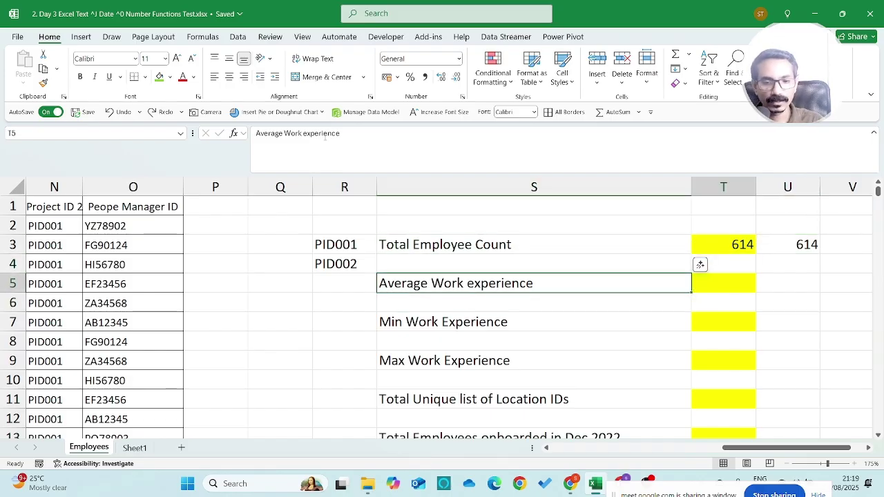
text(=AVER)
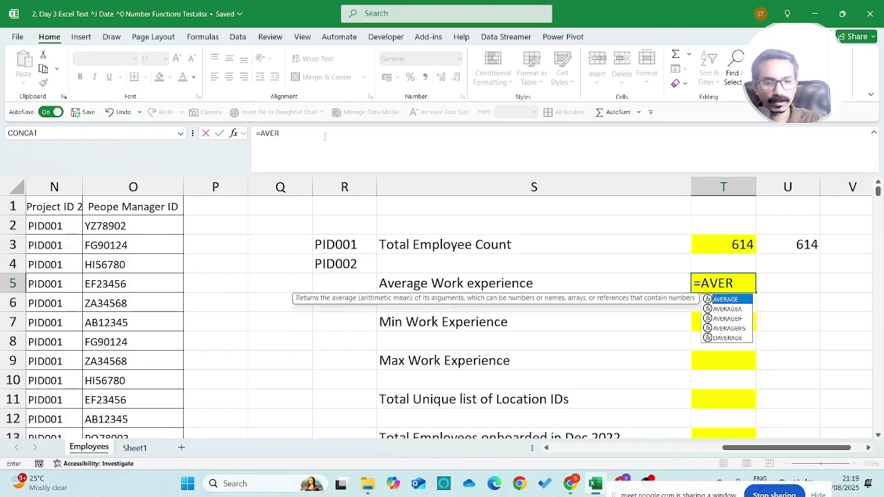
key(Tab)
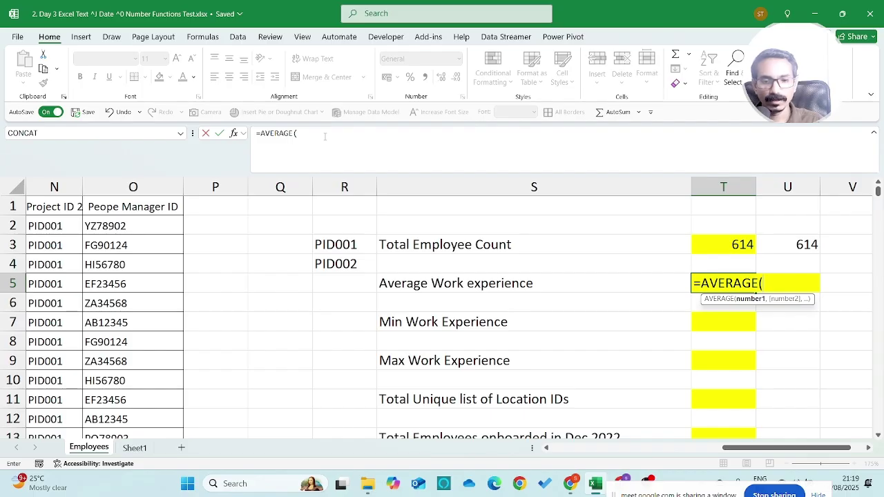
key(Left)
key(ctrl+Left)
key(ctrl+Left)
key(ctrl+Up)
key(ctrl+Right)
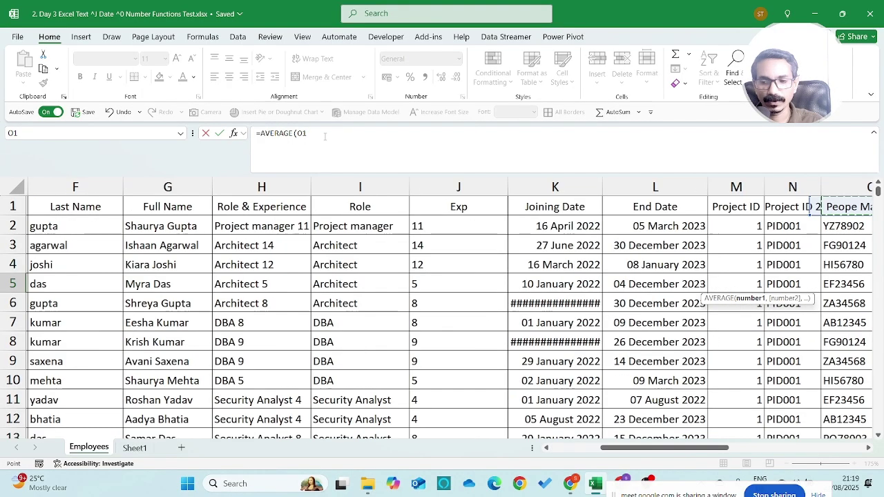
key(Down)
key(Left)
key(Left)
key(Left)
key(Left)
key(Left)
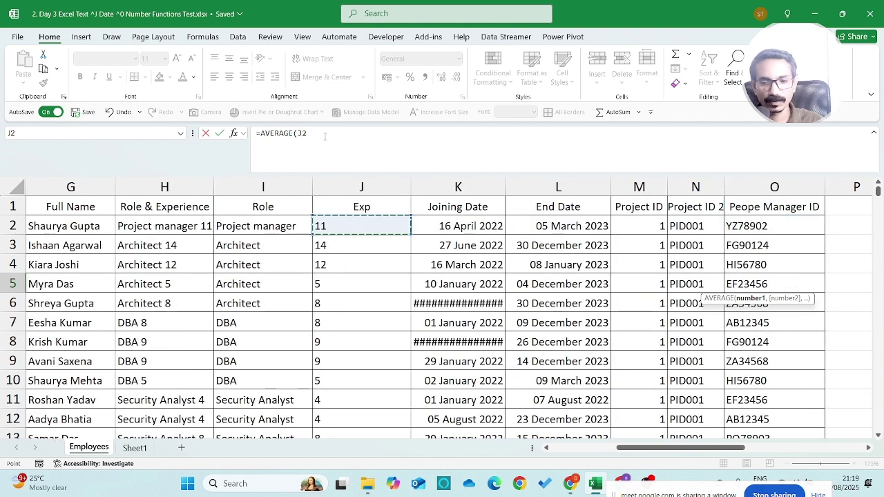
key(ctrl+shift+Down)
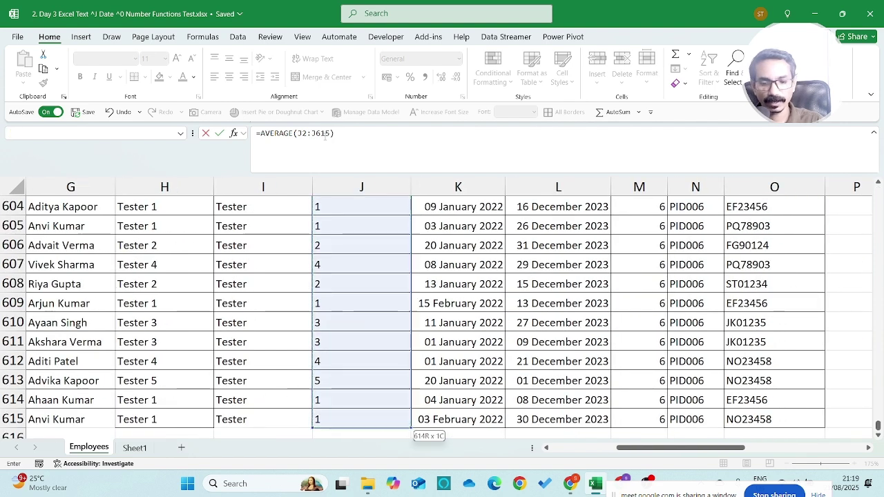
key(Return)
Check the result and formula of the average work experience in T5.
key(Up)
key(Up)
key(Up)
key(Up)
key(Up)
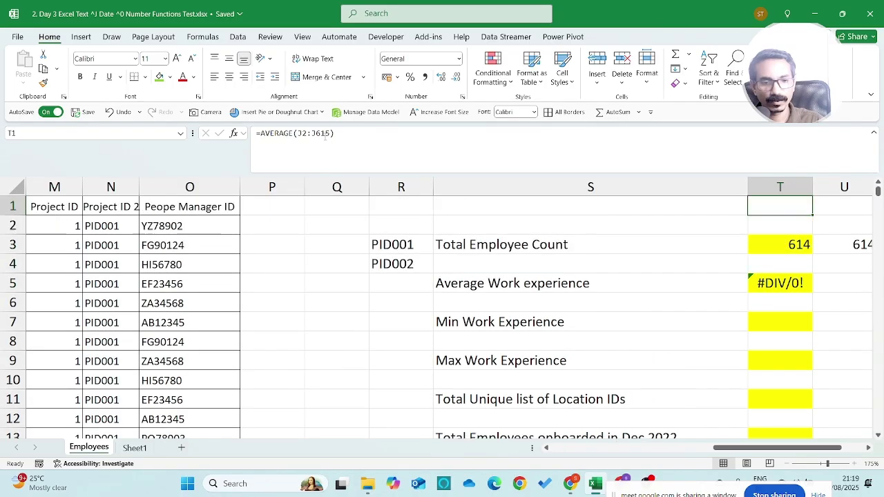
key(Down)
key(Down)
key(Down)
key(Down)
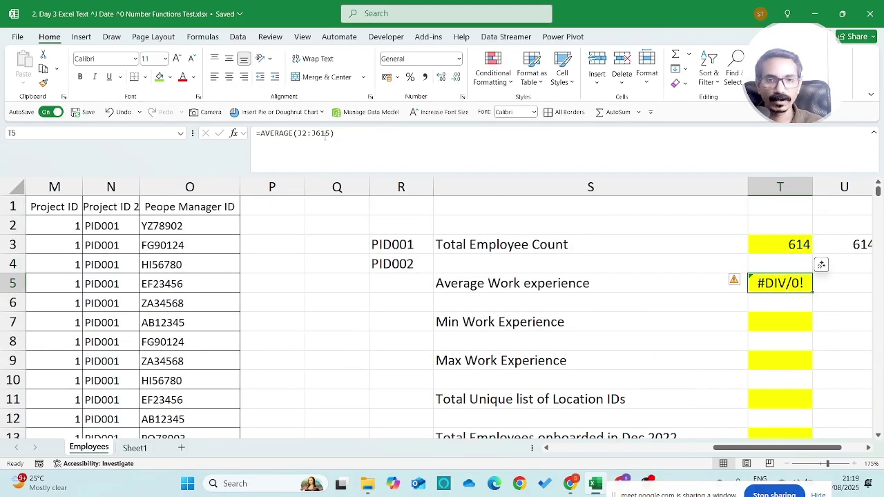
Inspect the formula behind the first Exp value in J2 and compare it with the neighbouring text columns.
key(Left)
key(Left)
key(Left)
key(Left)
key(Left)
key(Left)
key(Left)
key(Left)
key(Left)
key(Left)
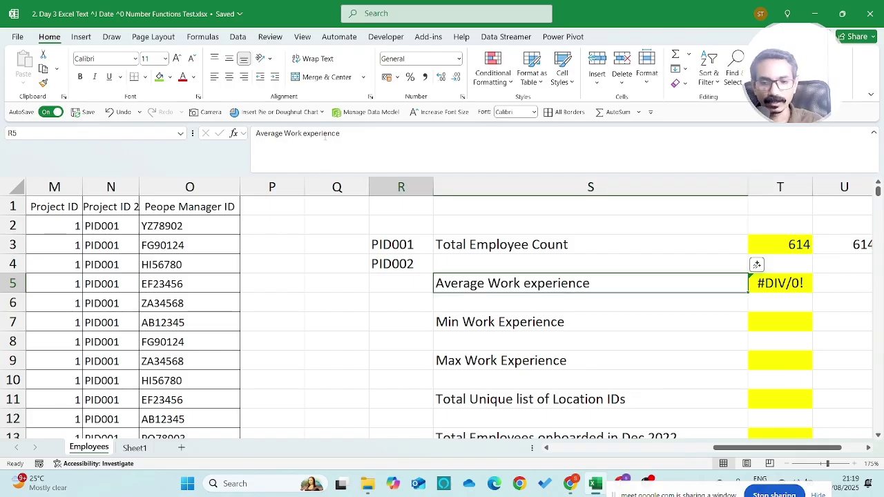
key(Left)
key(Left)
key(Right)
key(Right)
key(Up)
key(Up)
key(Up)
key(Up)
key(Down)
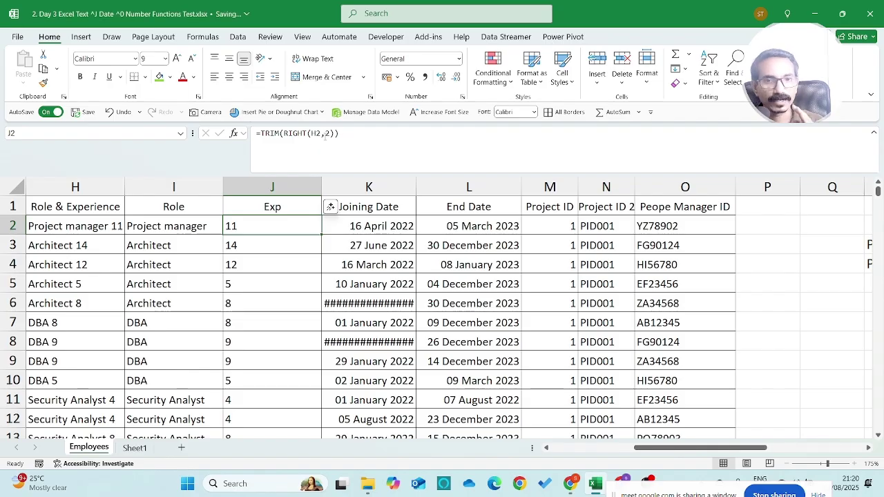
key(Left)
key(Left)
key(Left)
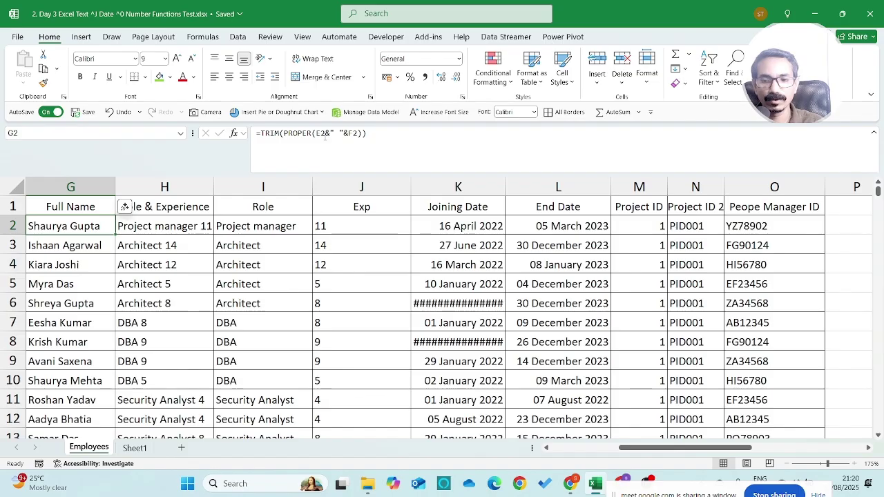
key(Right)
key(Right)
key(Right)
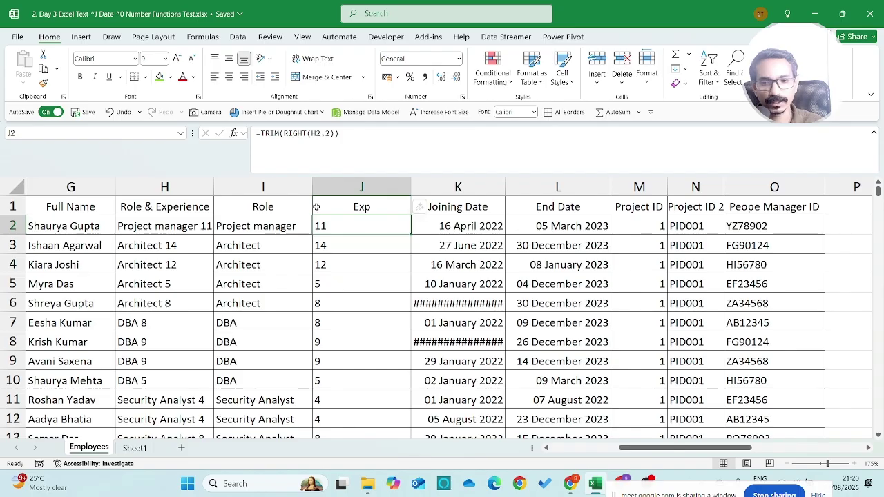
click(178, 231)
click(331, 228)
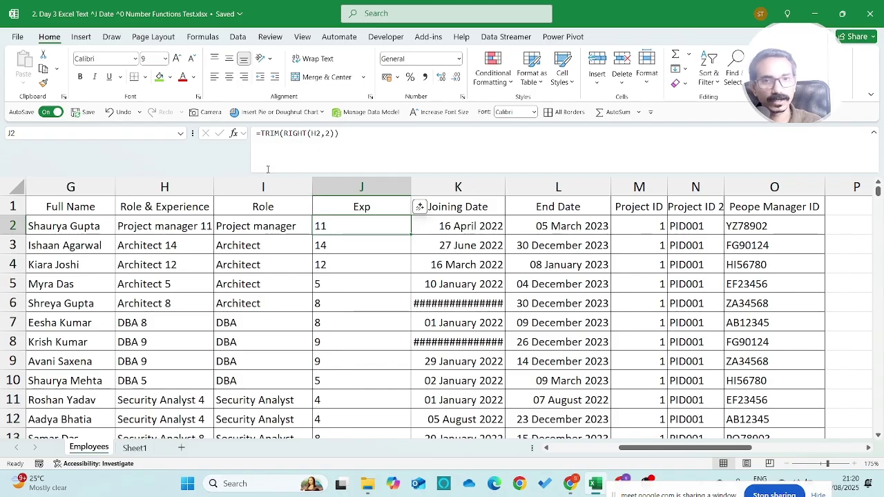
Wrap the TRIM(RIGHT(H2,2)) formula in J2 in NUMBERVALUE and fill it down the Exp column.
click(262, 133)
text(NUMBERVALUE()
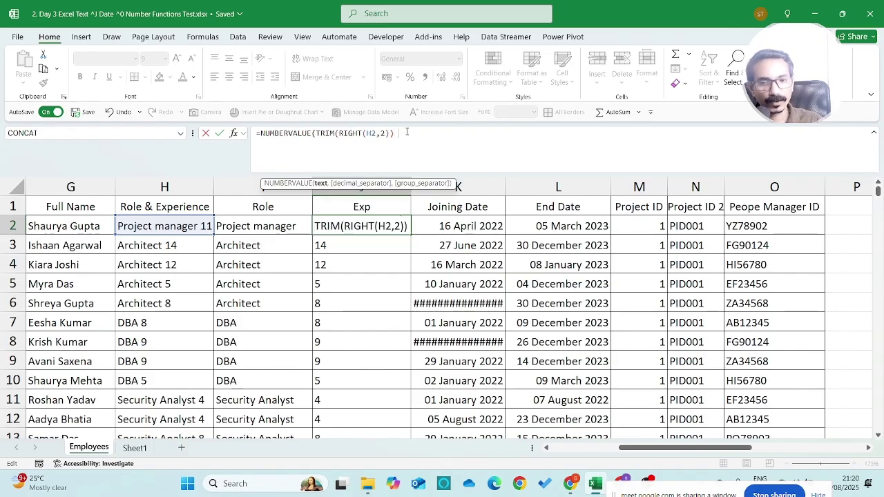
text())
key(Return)
key(Up)
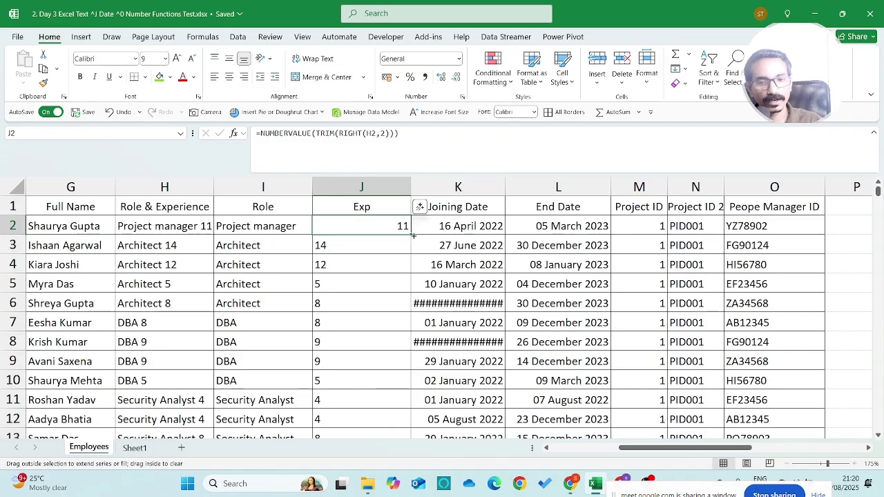
double_click(413, 236)
click(414, 235)
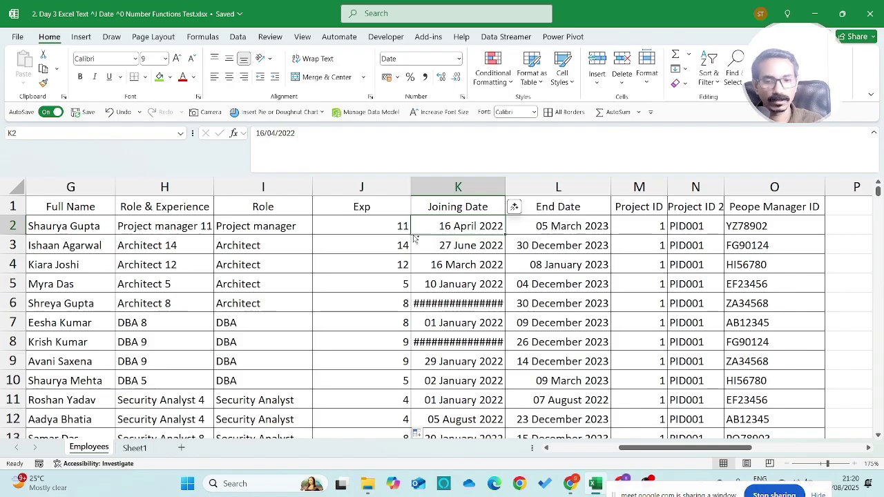
Format the average work experience in T5 to show two decimal places.
key(Right)
key(Right)
key(Right)
key(Right)
key(Right)
key(Right)
key(Right)
key(Right)
key(Right)
key(Down)
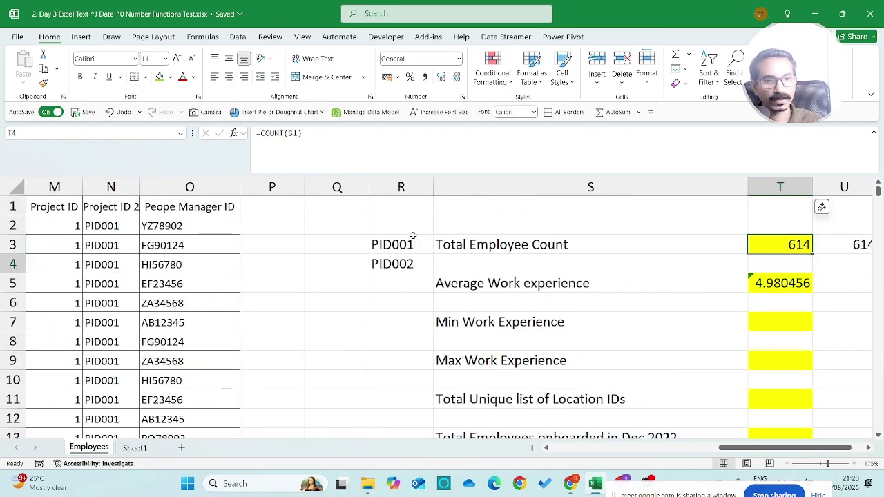
key(Down)
key(Right)
key(Right)
key(Left)
key(Left)
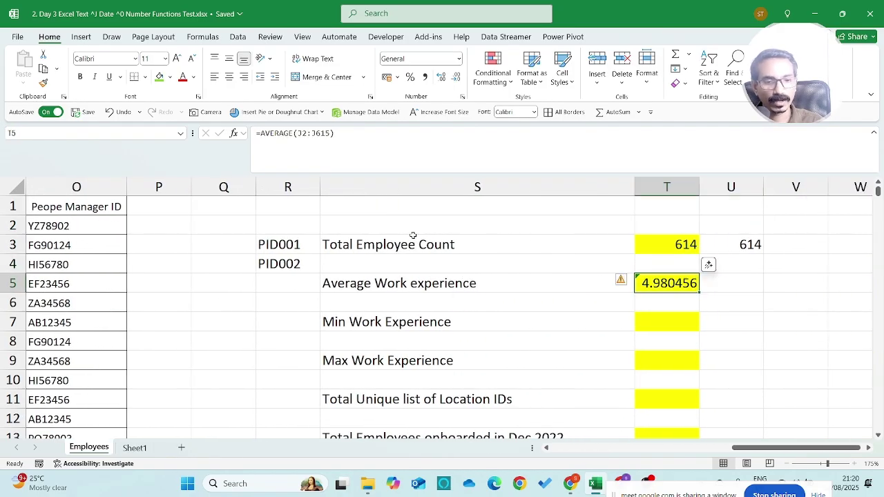
click(456, 78)
click(457, 77)
click(457, 77)
click(456, 77)
key(Down)
key(Down)
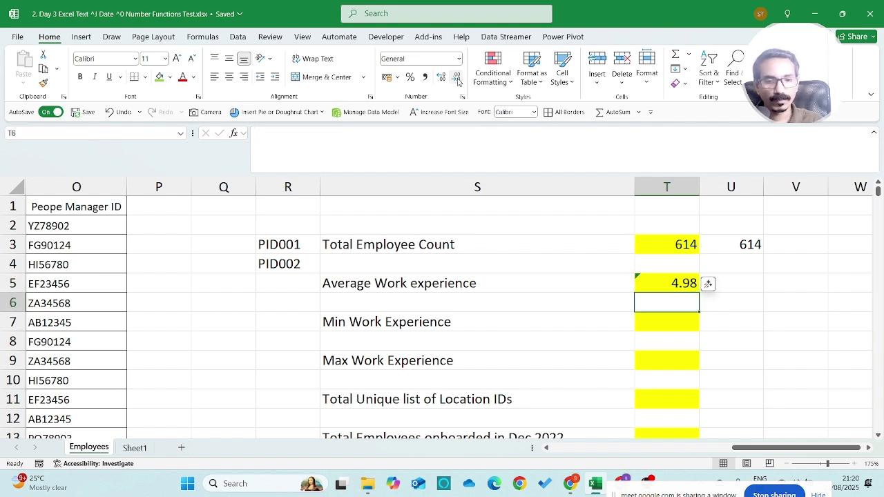
text(=MIN()
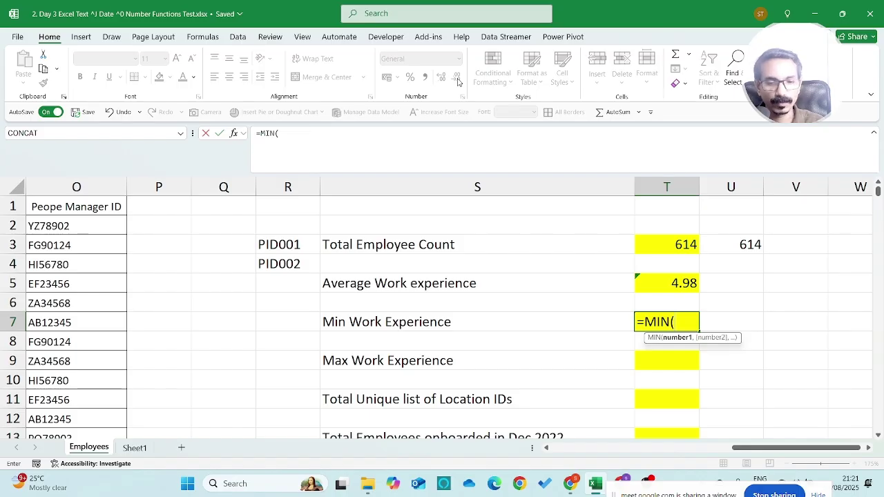
key(Escape)
Look over the Exp column and its header in the employee data.
key(Left)
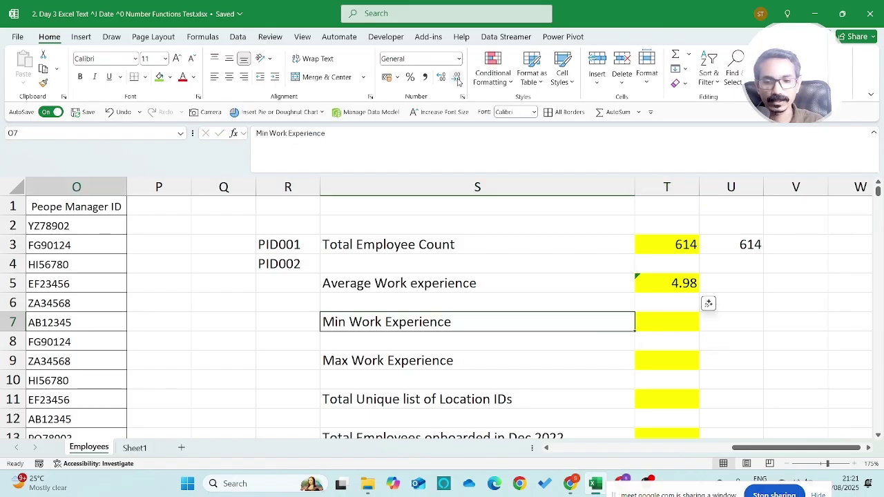
key(ctrl+Home)
key(ctrl+Right)
key(Left)
key(Left)
key(Left)
key(Left)
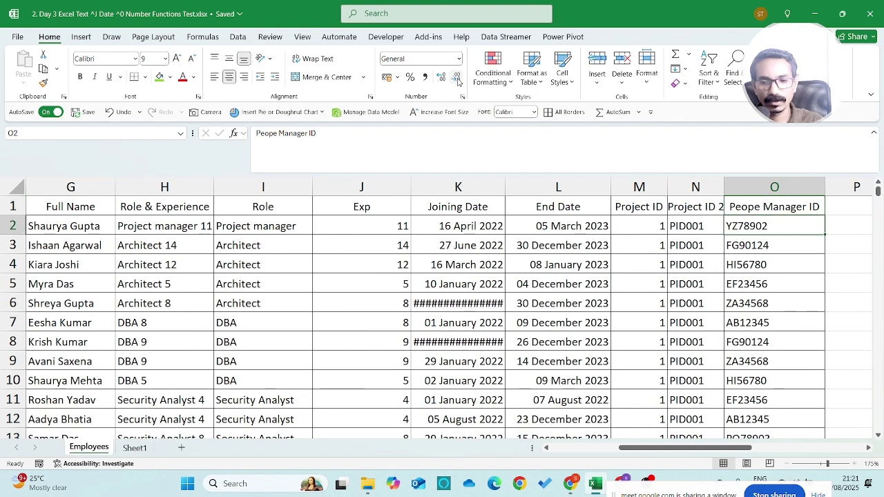
key(Down)
key(Left)
key(Up)
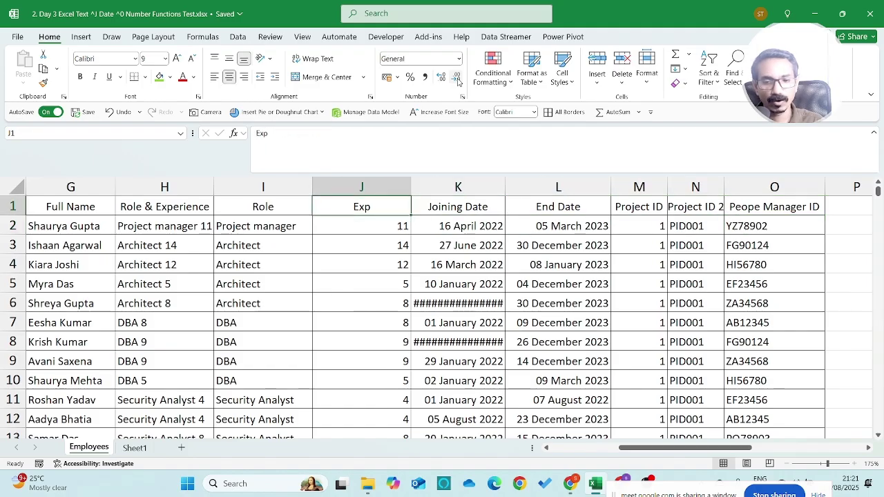
Create named ranges for the whole employee table A1:O615 from its top row only, replacing the existing definitions.
key(ctrl+Home)
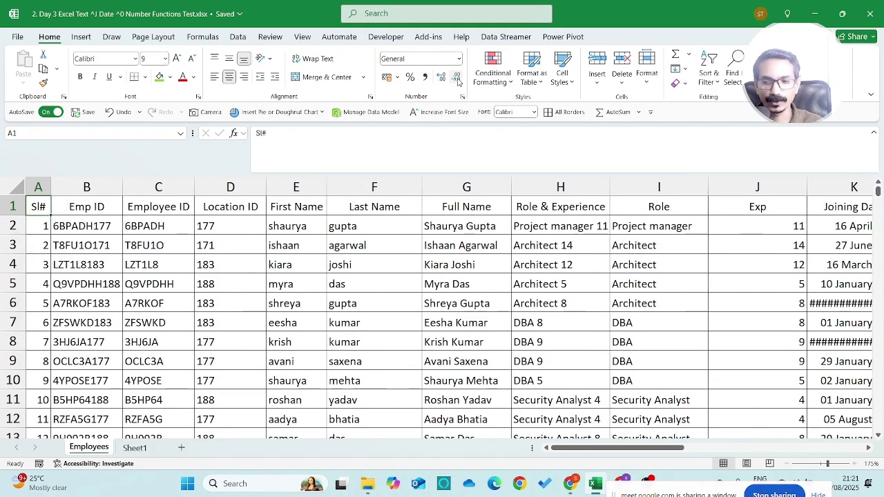
key(ctrl+shift+Right)
key(ctrl+shift+Down)
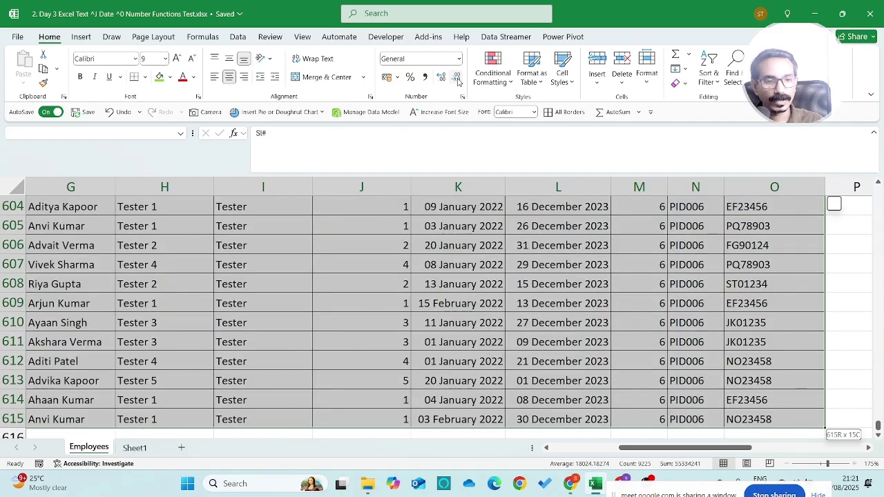
click(207, 38)
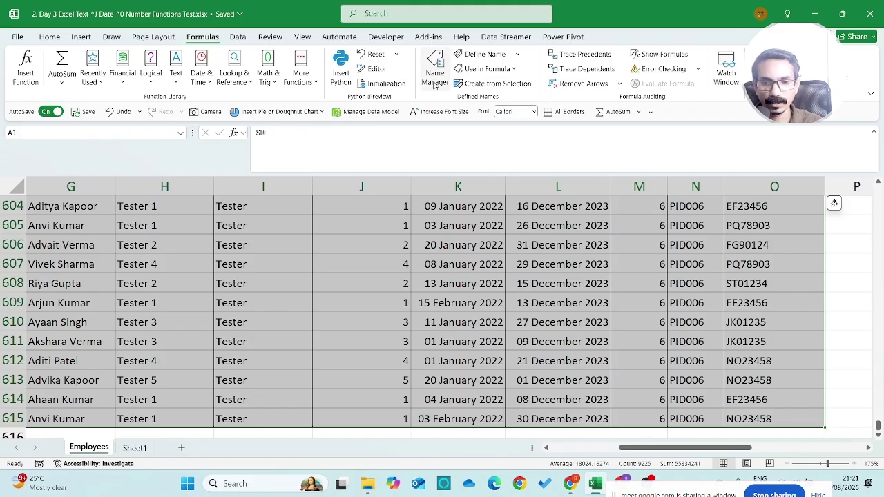
click(487, 85)
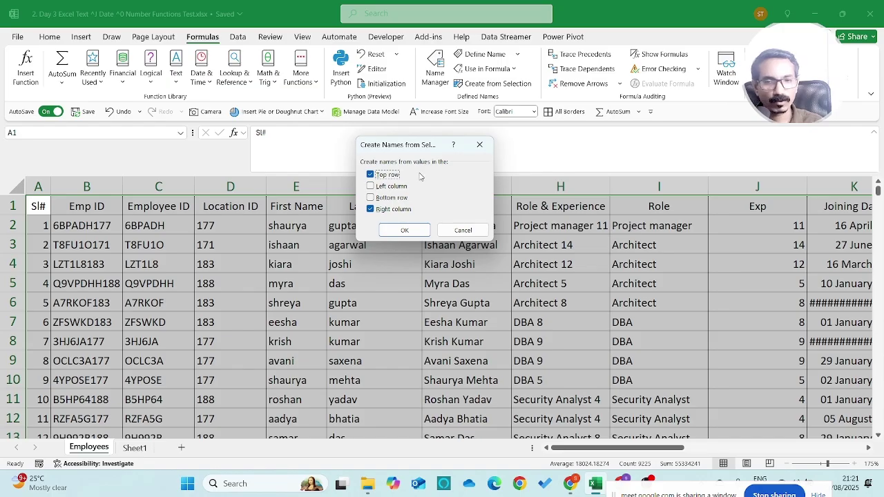
click(394, 210)
click(412, 230)
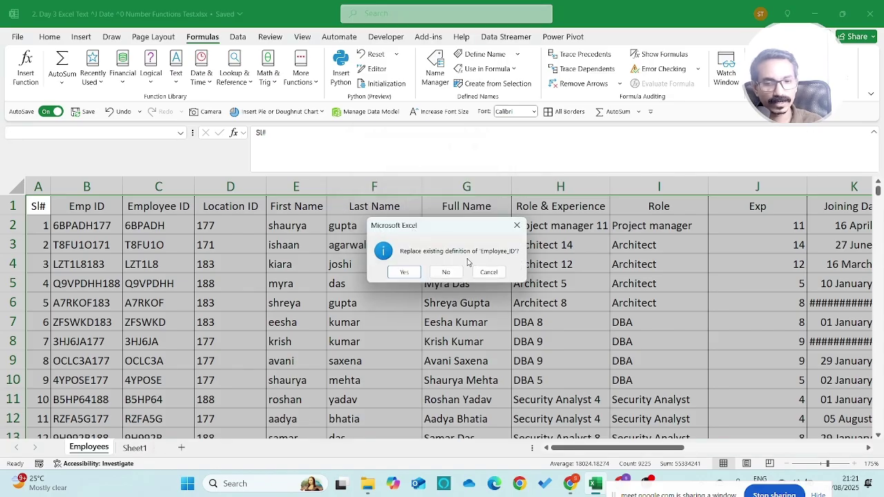
click(412, 275)
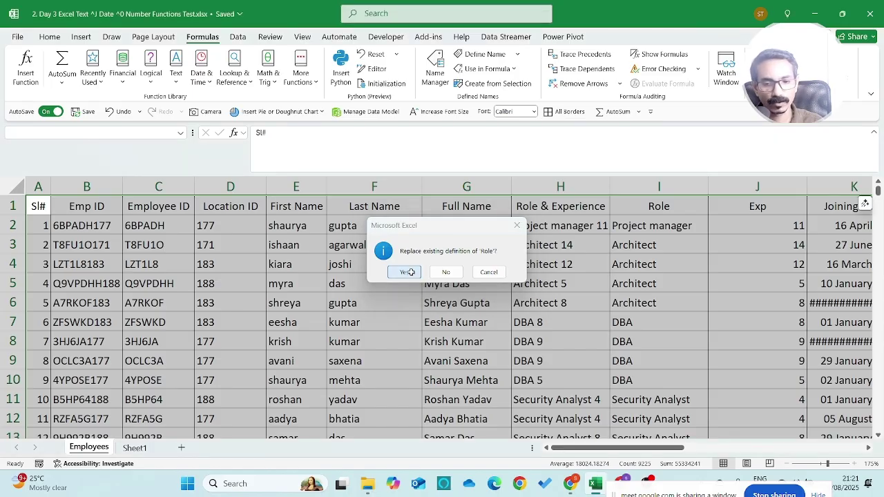
click(412, 275)
Review the defined names and the cell ranges they refer to in the Name Manager, widening the Refers To column.
click(442, 258)
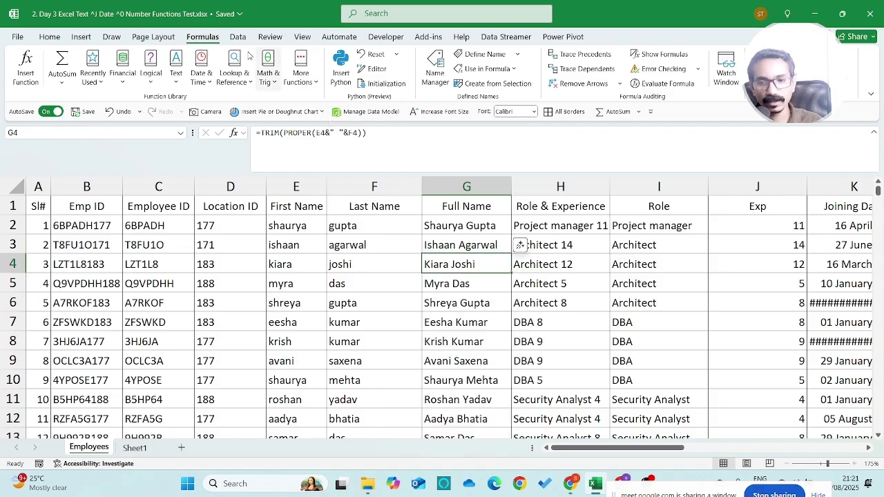
click(434, 86)
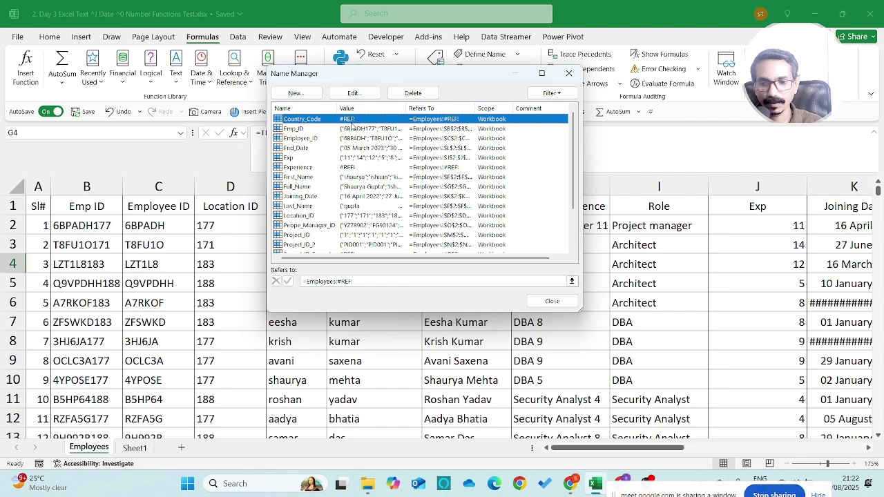
click(312, 130)
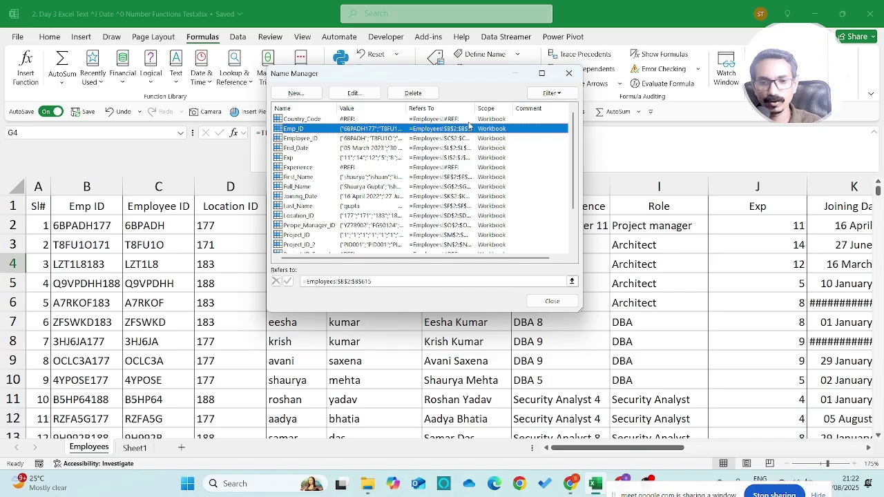
drag(476, 108, 478, 108)
drag(539, 111, 544, 109)
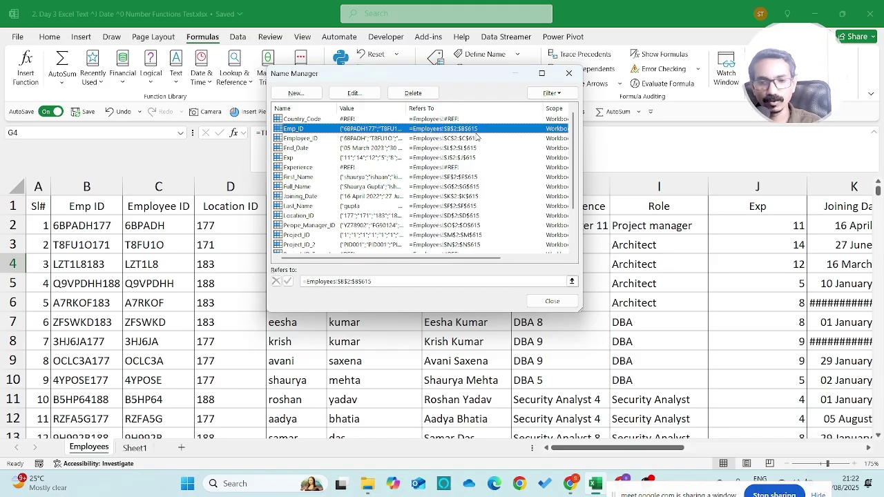
scroll(456, 191, down, 2)
scroll(456, 191, up, 2)
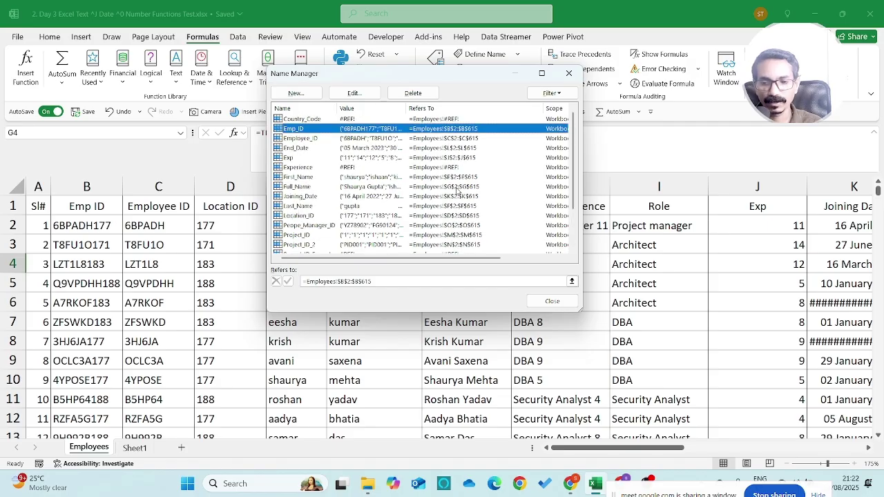
Delete the broken names Country_Code and Experience from the workbook's defined names.
click(311, 120)
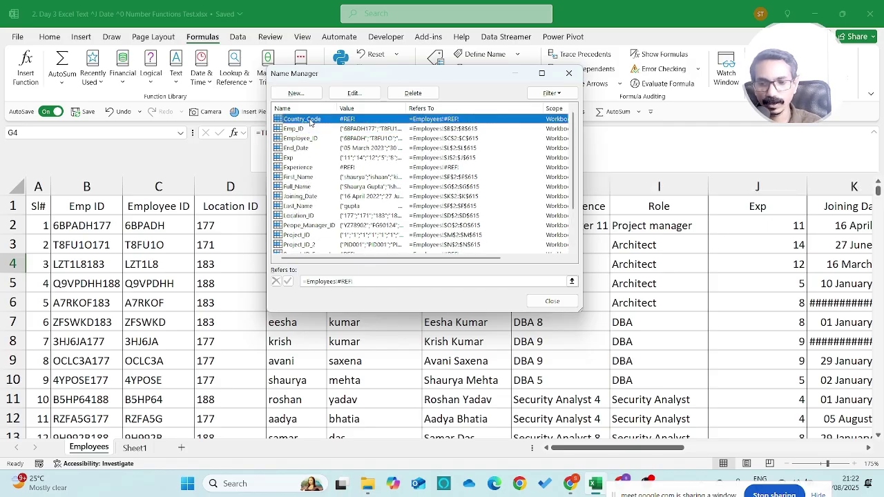
key(Escape)
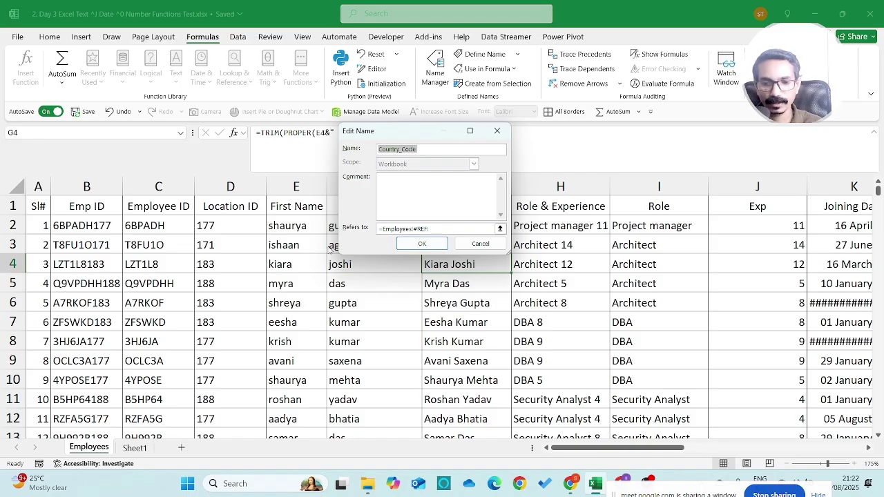
key(Escape)
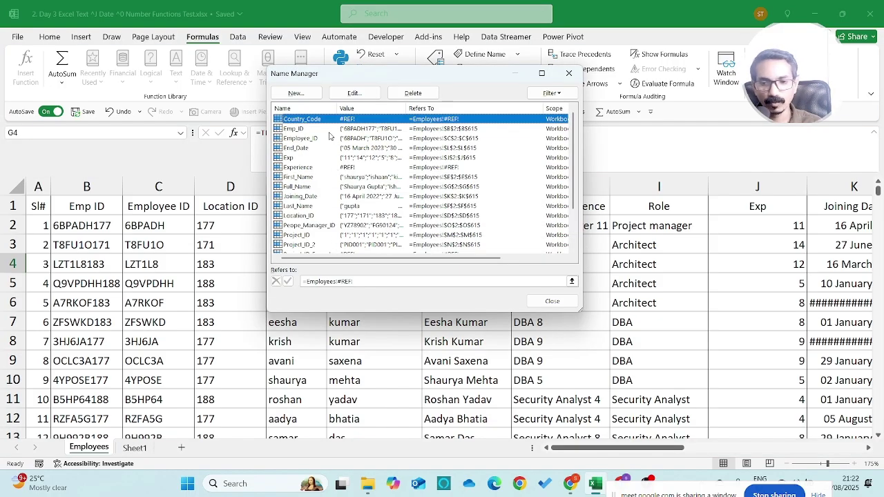
click(411, 93)
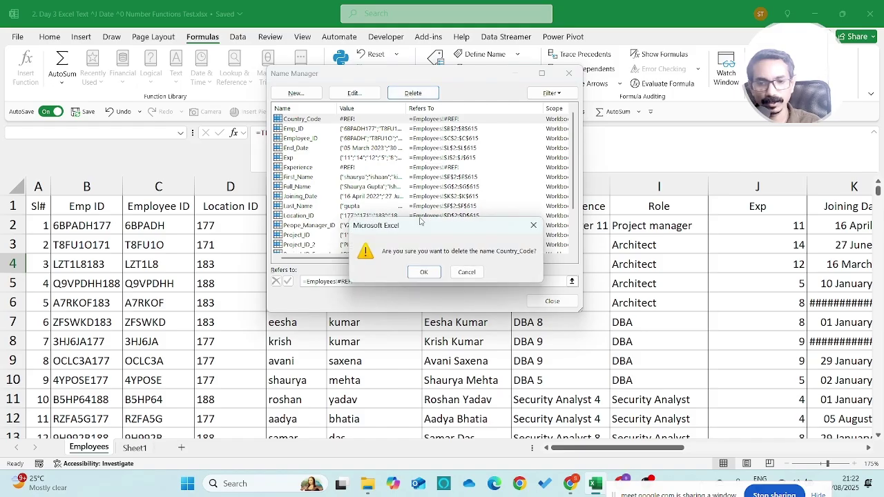
click(424, 271)
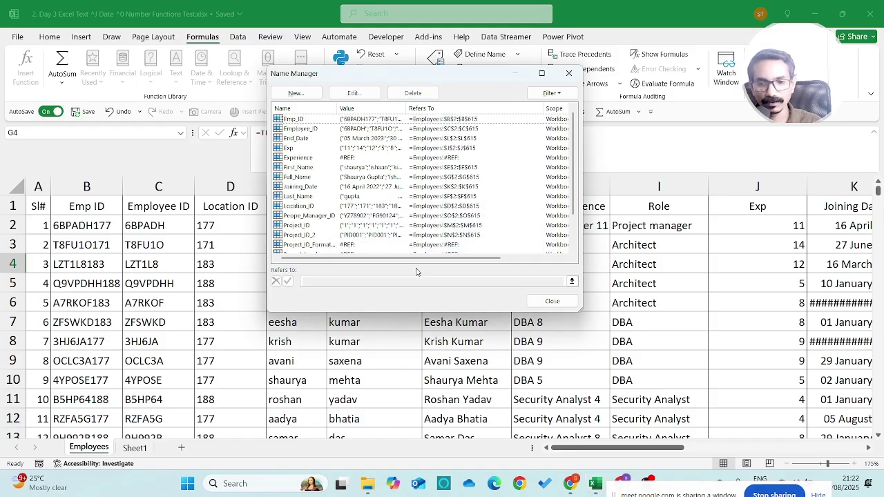
click(358, 160)
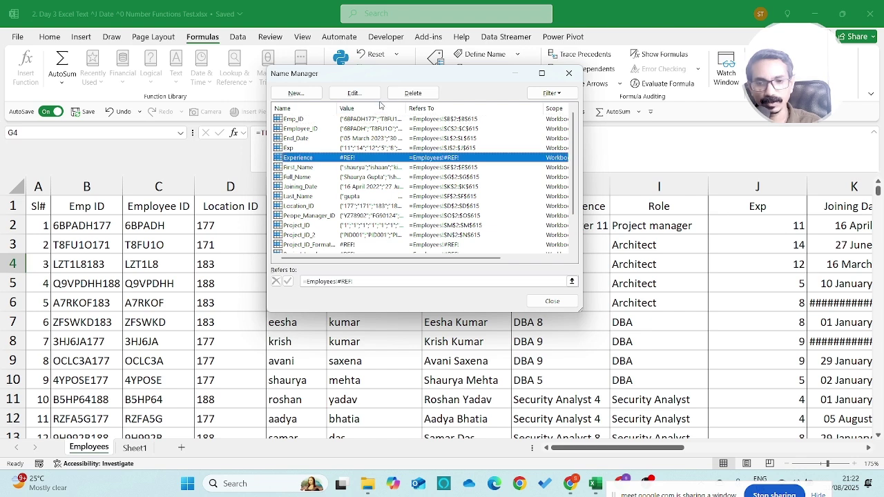
click(412, 93)
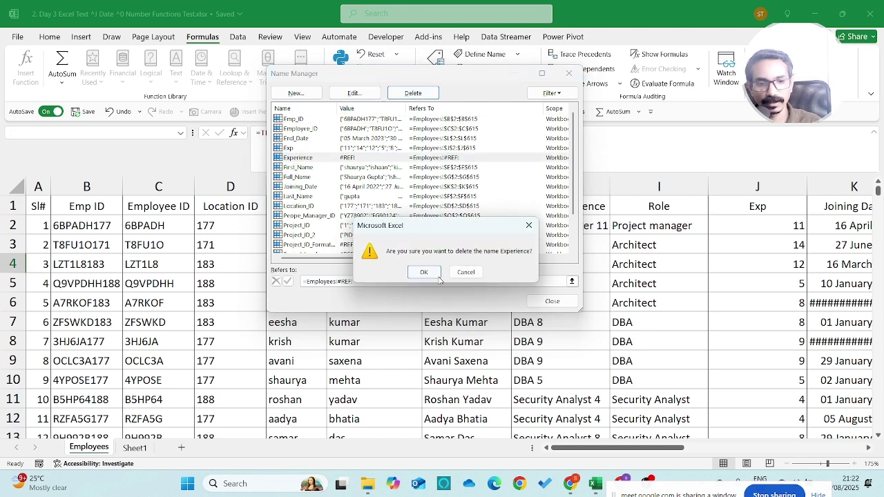
click(424, 271)
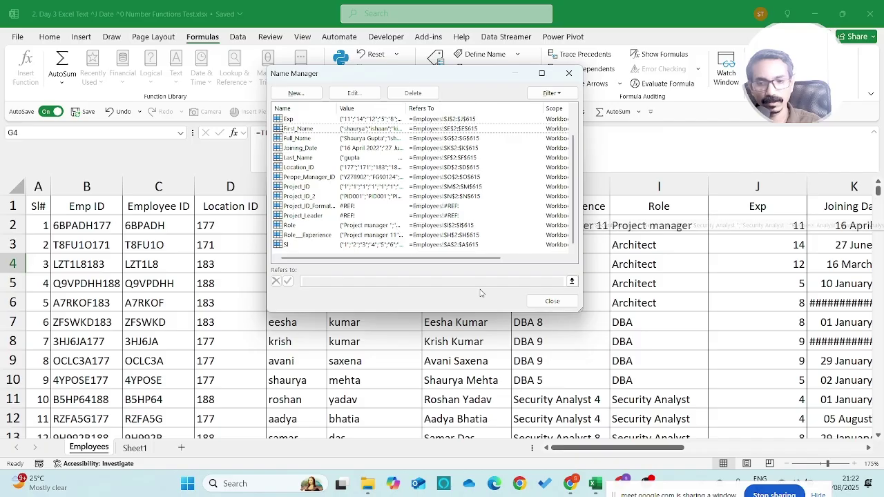
click(551, 301)
Calculate the minimum work experience in T7 with =MIN(Exp).
click(733, 310)
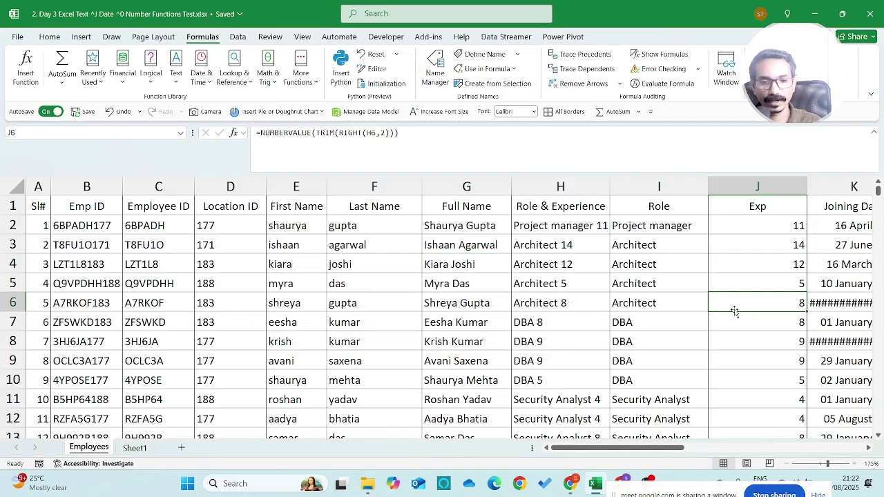
key(Right)
key(Right)
key(Right)
key(Right)
key(Right)
key(Right)
key(Right)
key(Right)
key(Right)
key(Right)
key(Right)
key(Right)
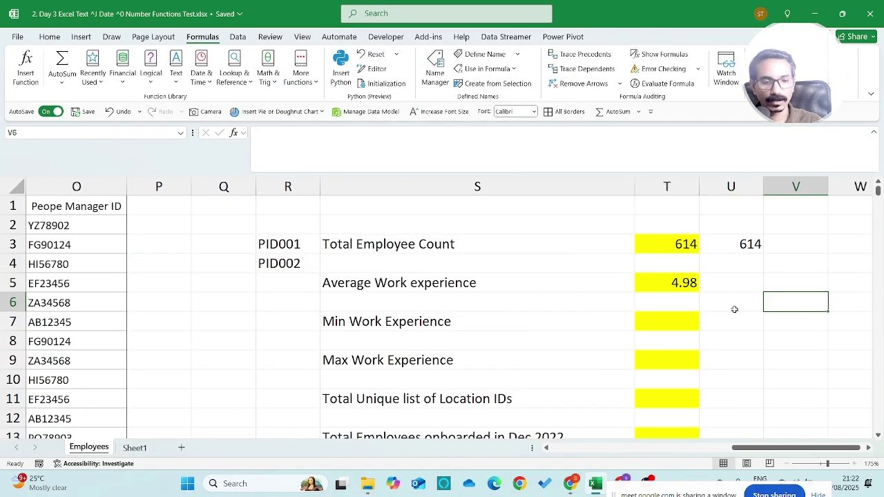
key(Down)
key(Left)
key(Left)
key(F2)
text(=MIN)
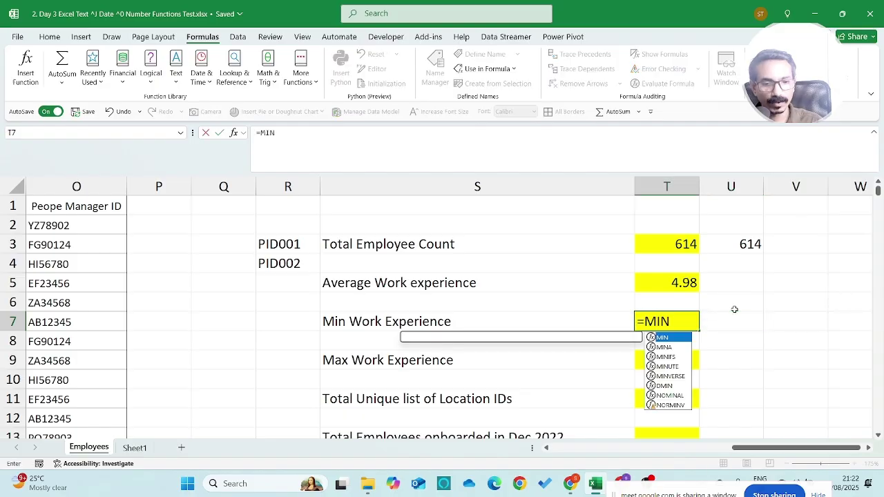
text((exp)
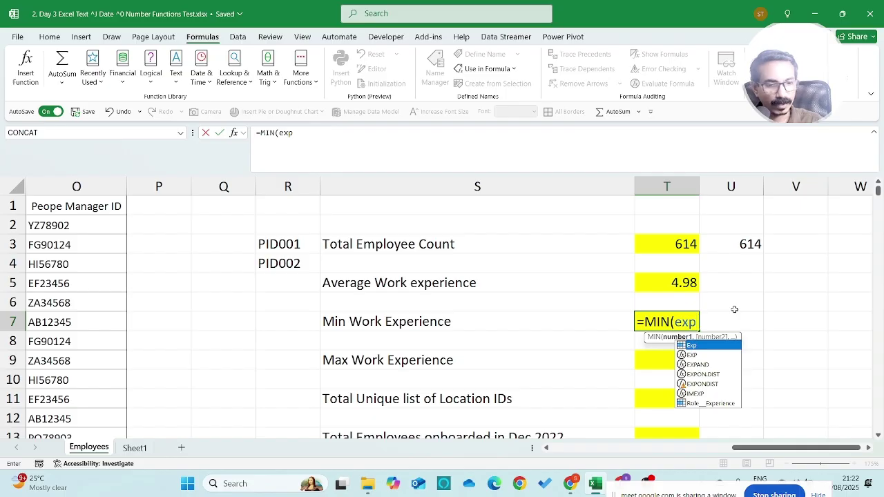
key(Tab)
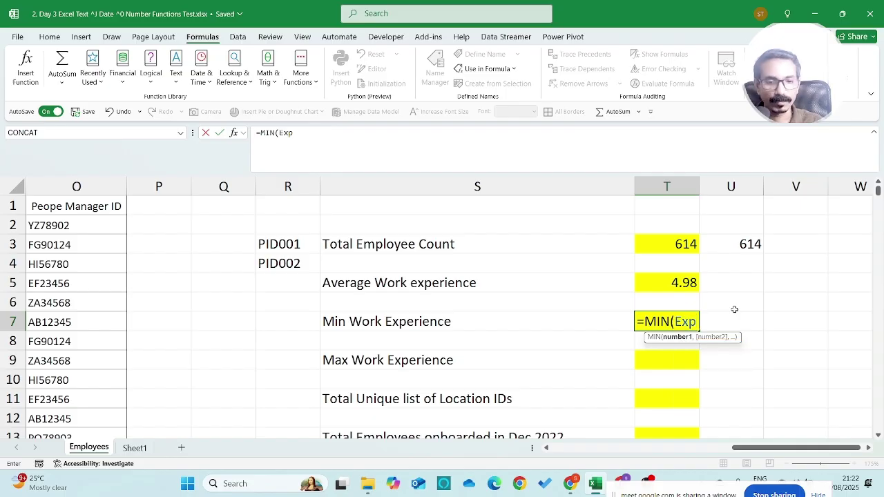
key(Return)
key(Up)
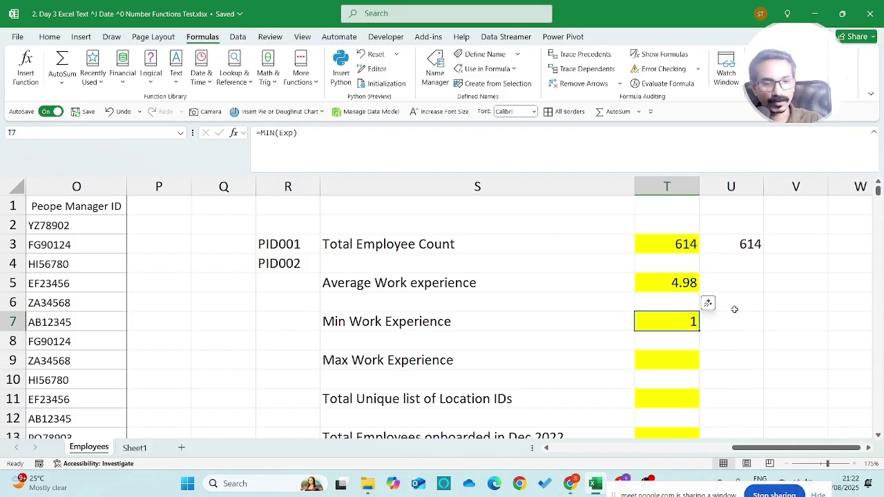
Calculate the maximum work experience in T9 with =MAX(Exp).
key(Down)
key(Down)
text(=max*)
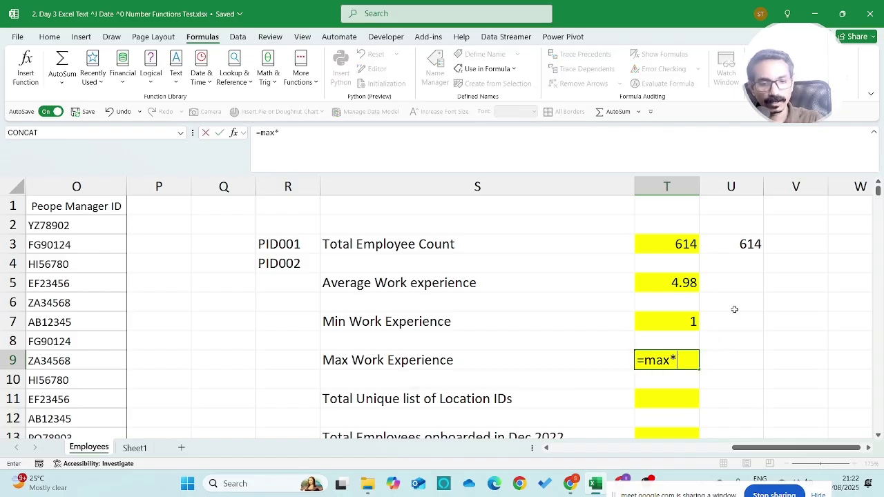
key(BackSpace)
text((exp)
key(Tab)
text())
key(Return)
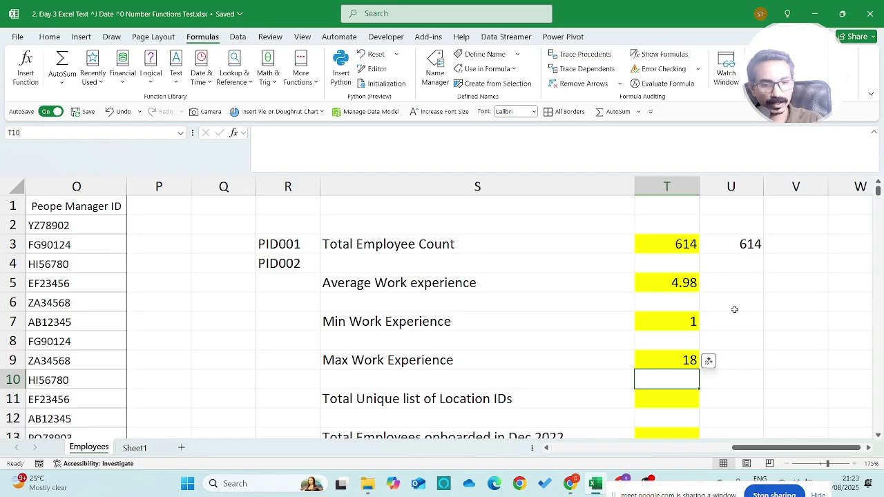
Try totalling the work experience in U5 with =SUM(Exp), and clear the cell again.
key(Down)
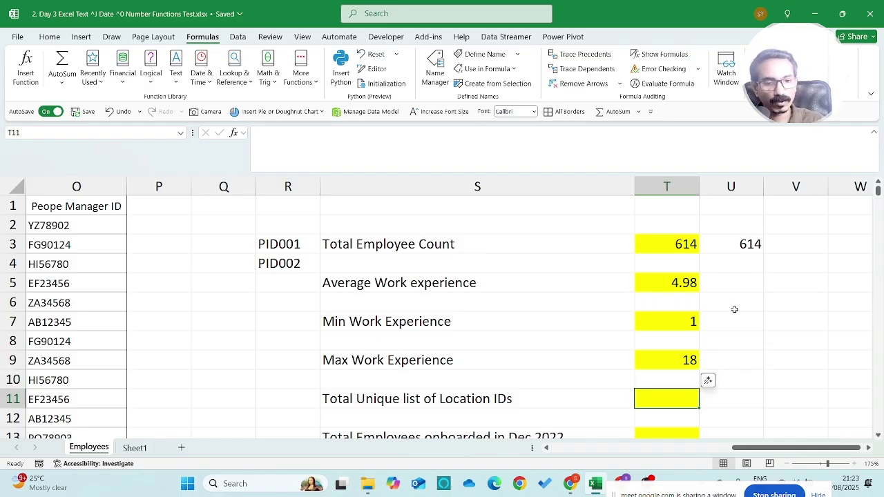
key(Up)
key(Up)
key(Up)
key(Up)
key(Up)
key(Up)
key(Right)
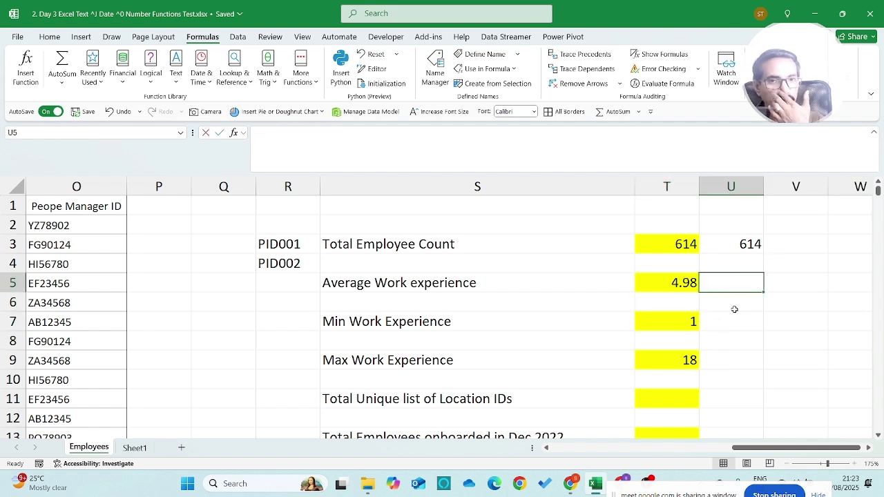
text(=sUM(exp)
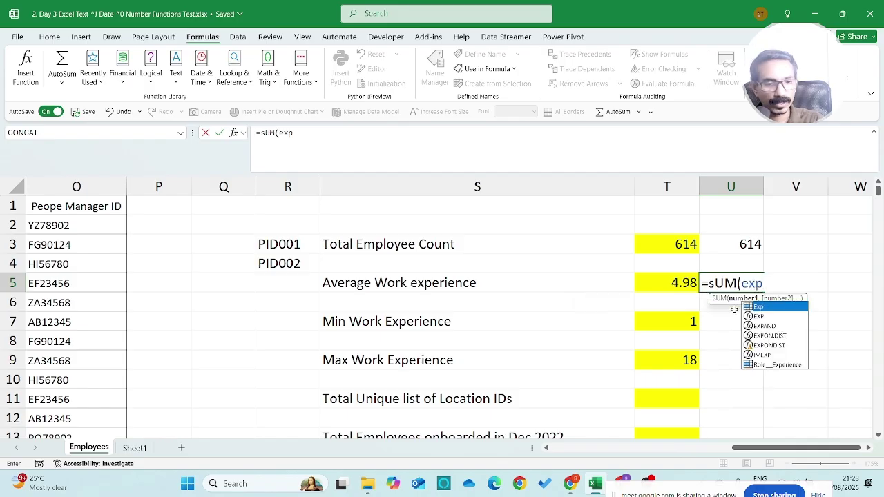
key(Tab)
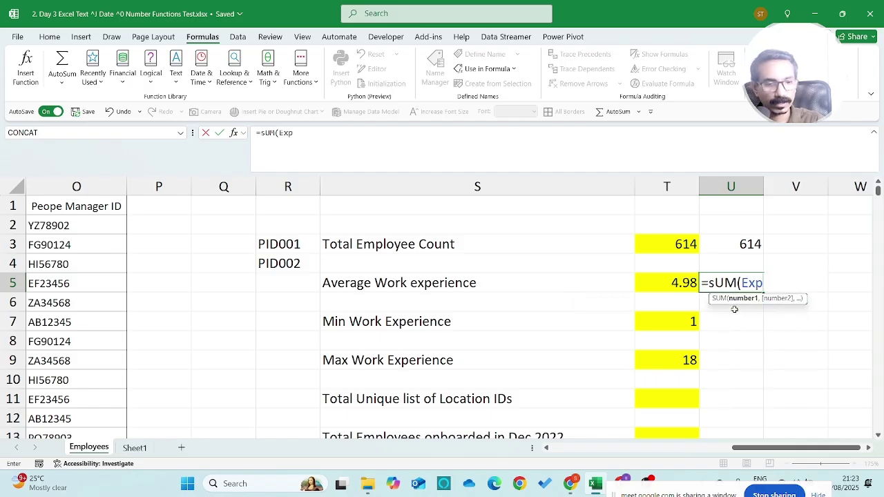
text())
key(Return)
key(Up)
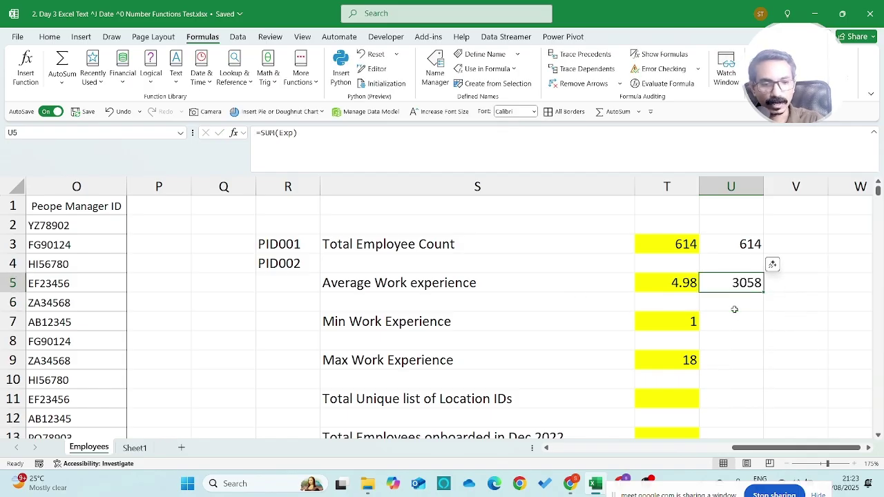
key(Delete)
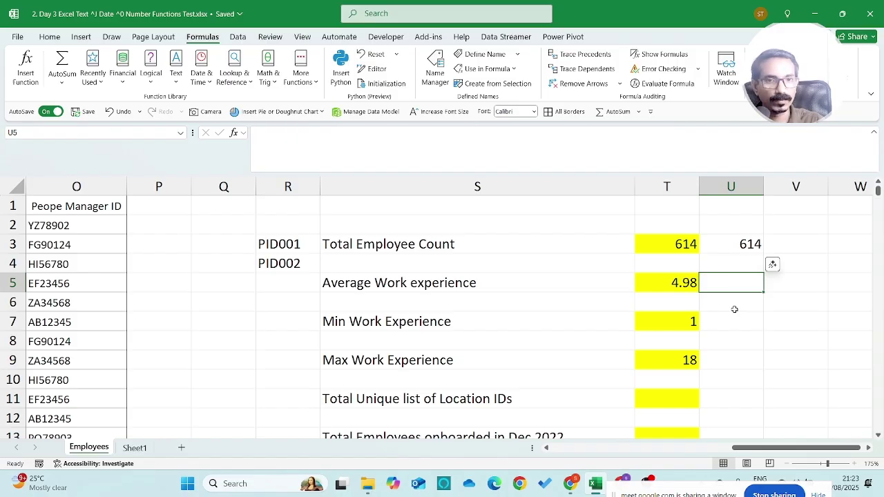
Check the unique Location IDs task and turn on filters for the employee table's header row.
click(507, 397)
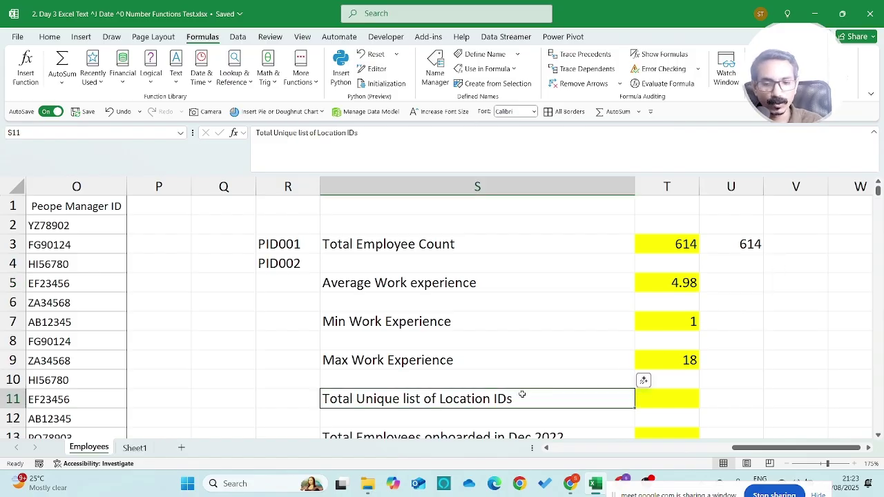
scroll(541, 392, down, 1)
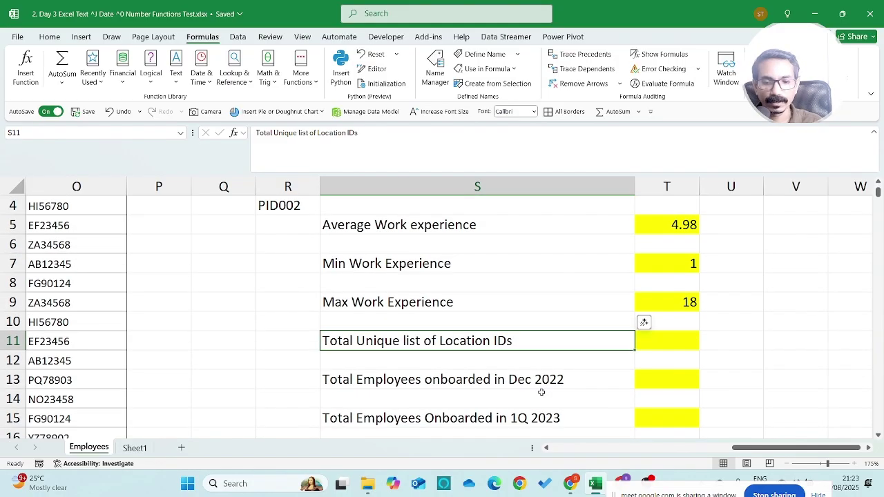
key(ctrl+Left)
key(ctrl+Left)
key(ctrl+Up)
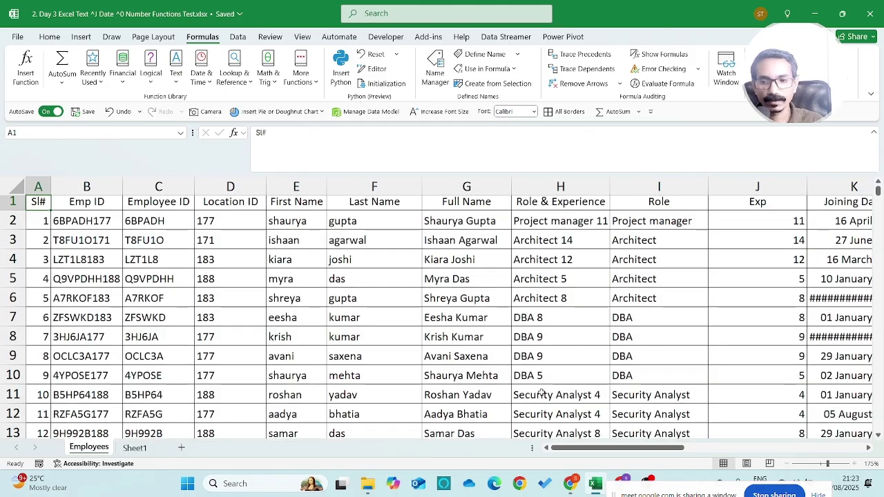
key(Right)
key(Right)
key(ctrl+shift+l)
key(Right)
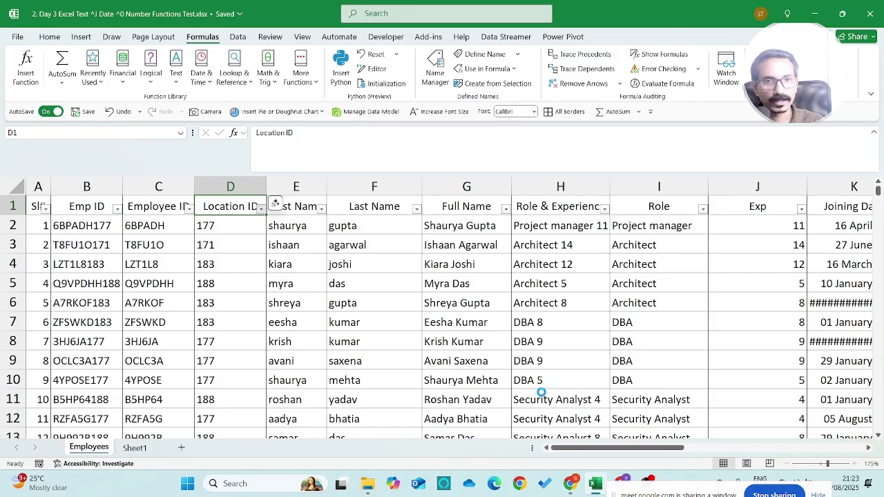
Look through the distinct values in the Location ID column's filter list without applying a filter.
key(alt+Down)
key(space)
key(Down)
key(Down)
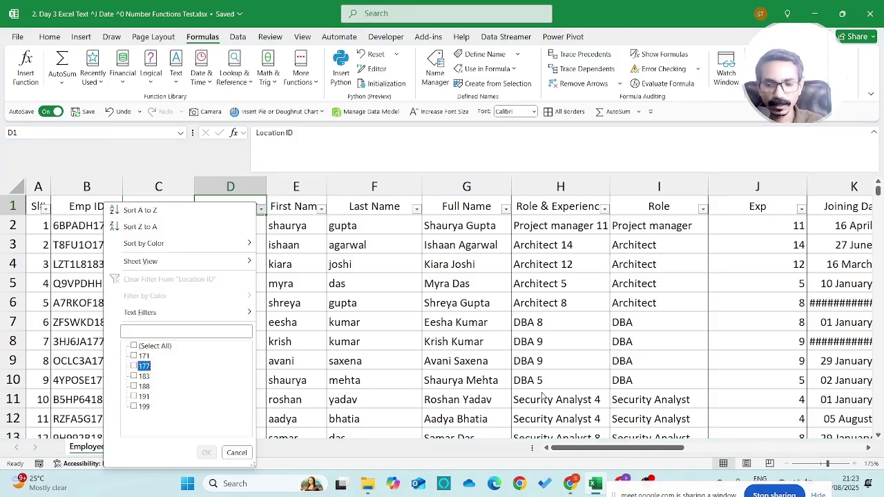
key(Down)
key(Down)
key(Down)
key(Down)
key(Up)
key(Up)
key(Up)
key(Up)
key(Up)
key(Up)
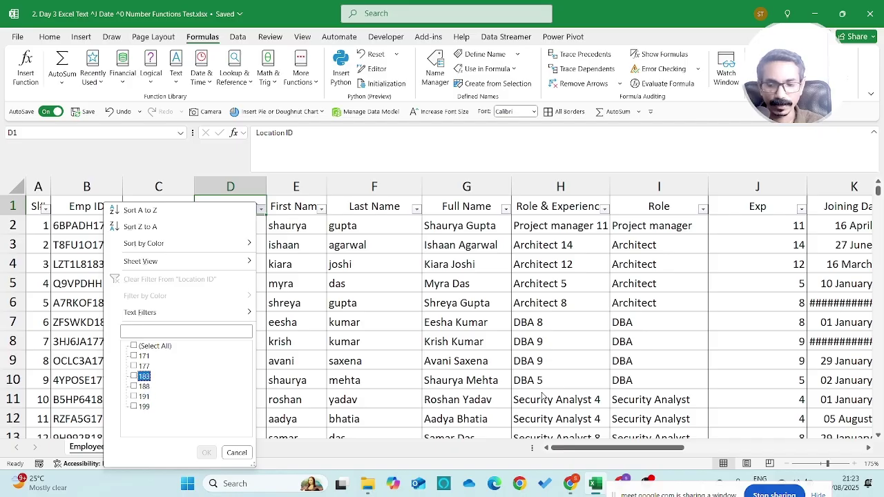
key(Escape)
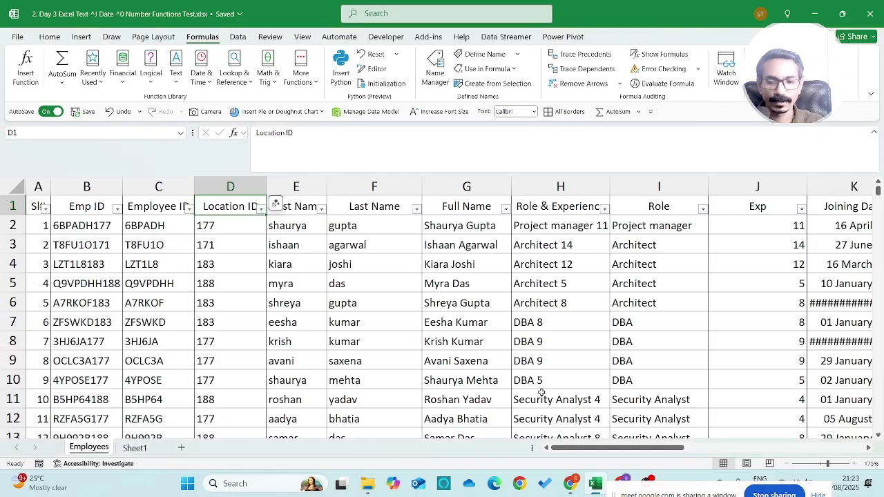
List the unique location IDs beside the task list from V11 with =UNIQUE(Location_ID).
key(Right)
key(Right)
key(Right)
key(Right)
key(Right)
key(Right)
key(Right)
key(Right)
key(Right)
key(Right)
key(Right)
key(Right)
key(Right)
key(Right)
key(Right)
key(Right)
key(Right)
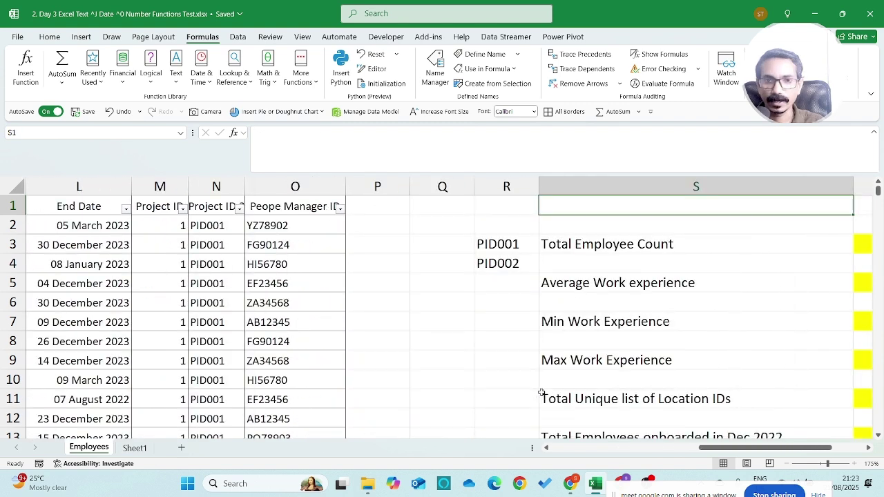
key(Right)
scroll(722, 356, down, 1)
click(749, 341)
click(780, 341)
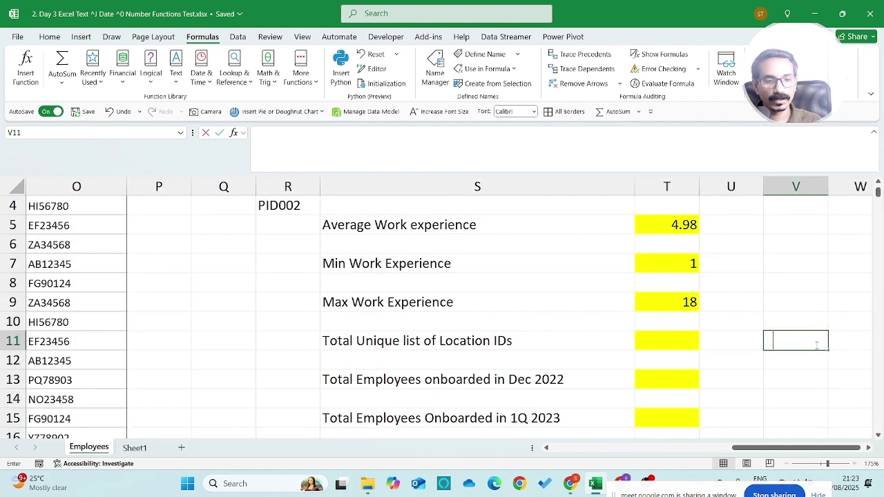
text(=UNIQ)
key(Tab)
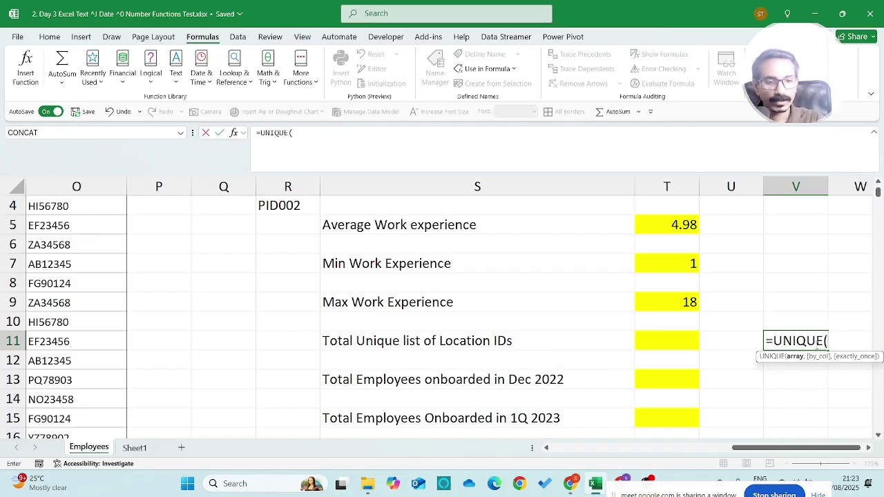
text(lo)
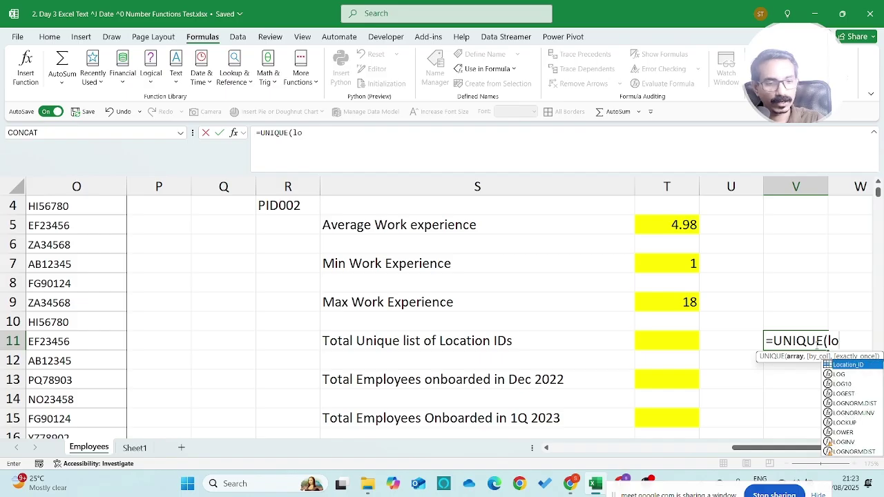
key(Tab)
text())
key(Return)
key(Right)
key(Right)
scroll(815, 346, down, 1)
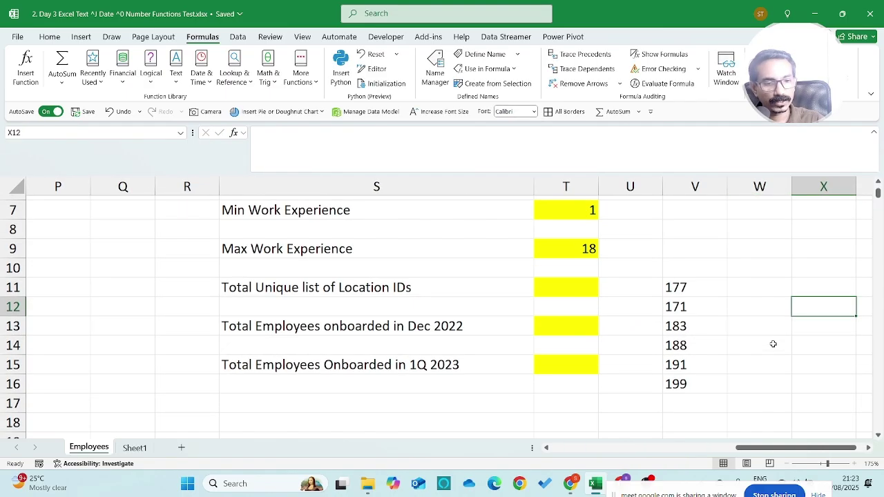
Try deleting the unique location list that starts in V11, and undo the deletion.
click(680, 283)
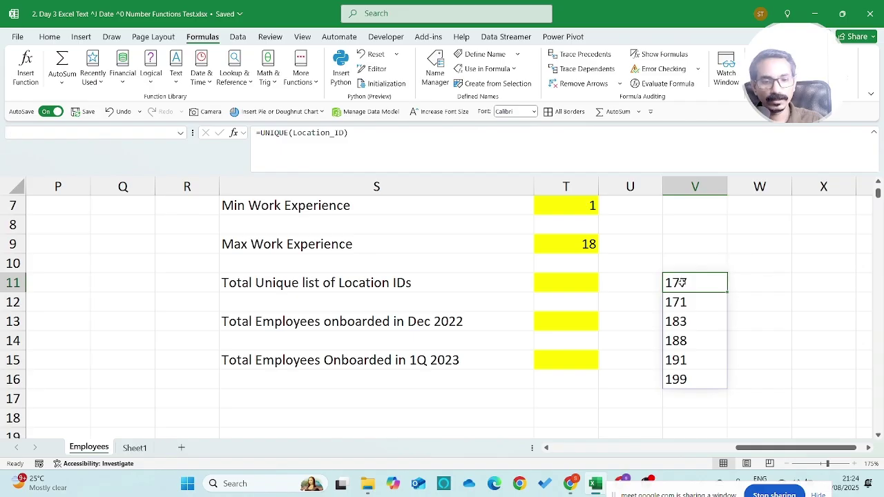
key(Delete)
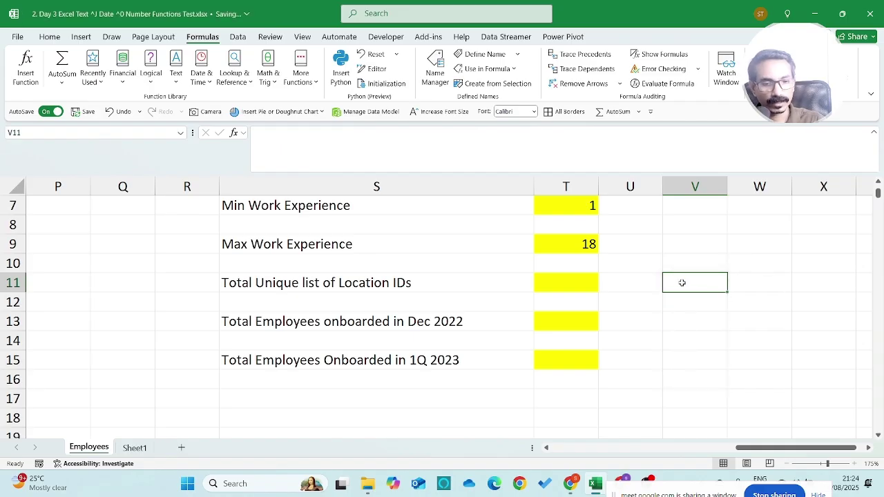
key(ctrl+z)
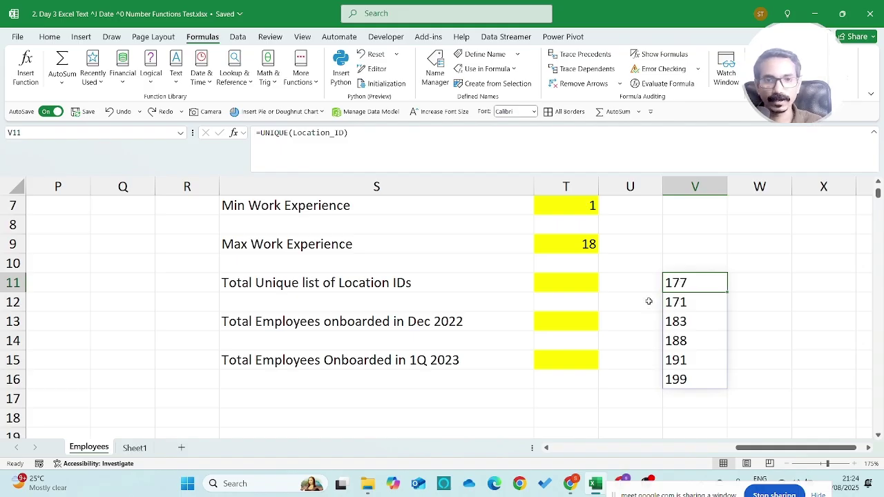
Count the unique location IDs in T11 with =COUNTA(UNIQUE(Location_ID)).
double_click(585, 282)
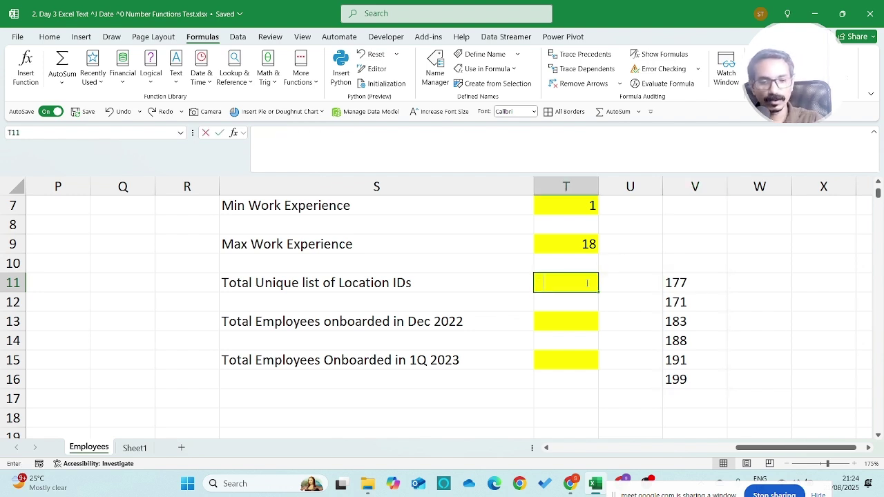
text(=UNIQ)
key(Tab)
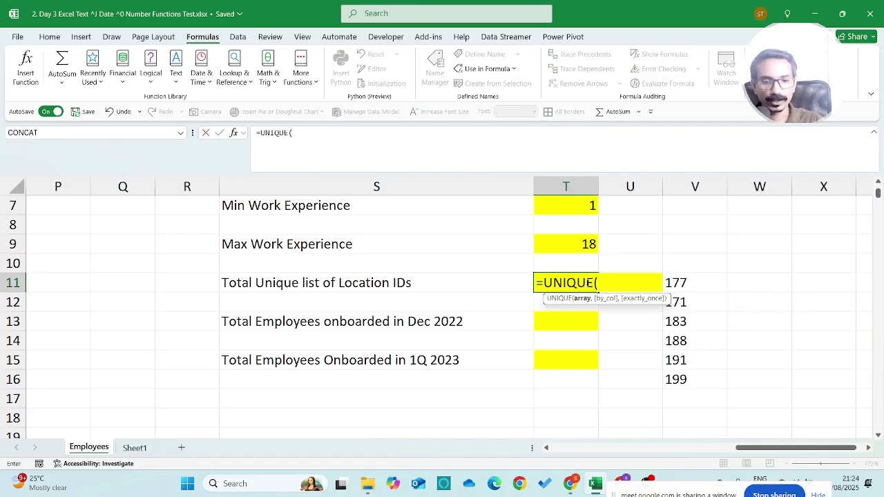
text(loc)
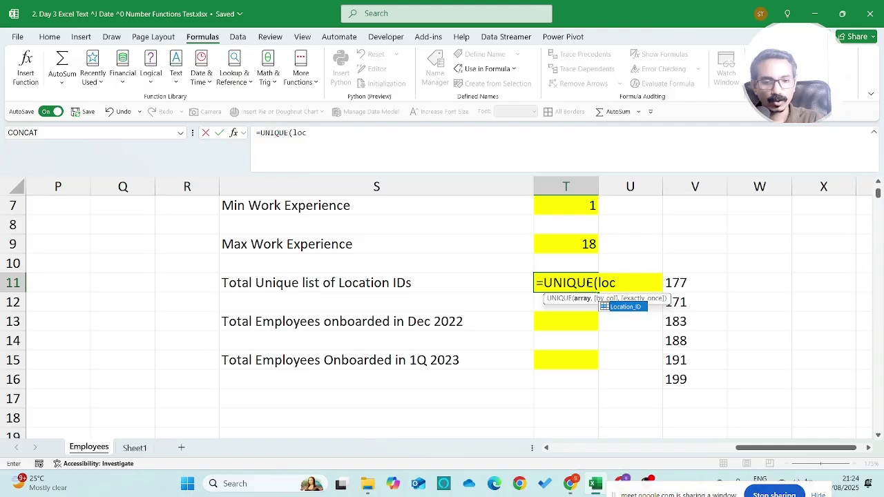
key(Tab)
text())
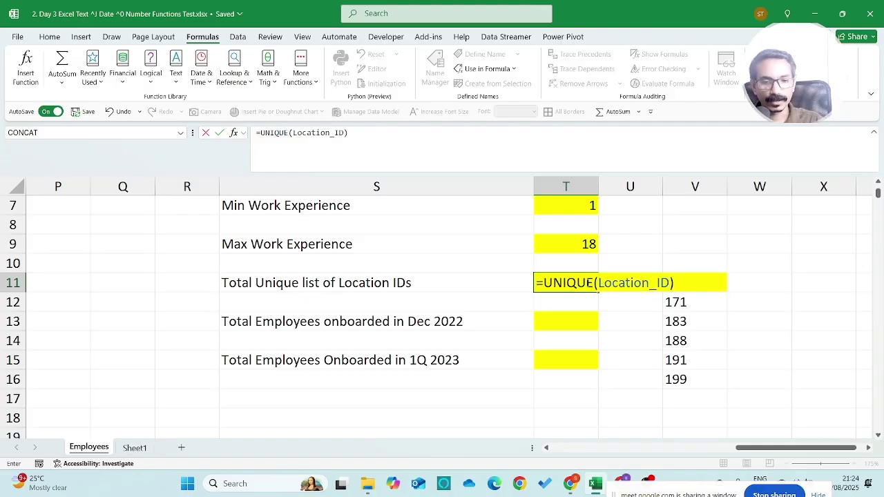
key(Home)
key(Right)
text(COUNTA)
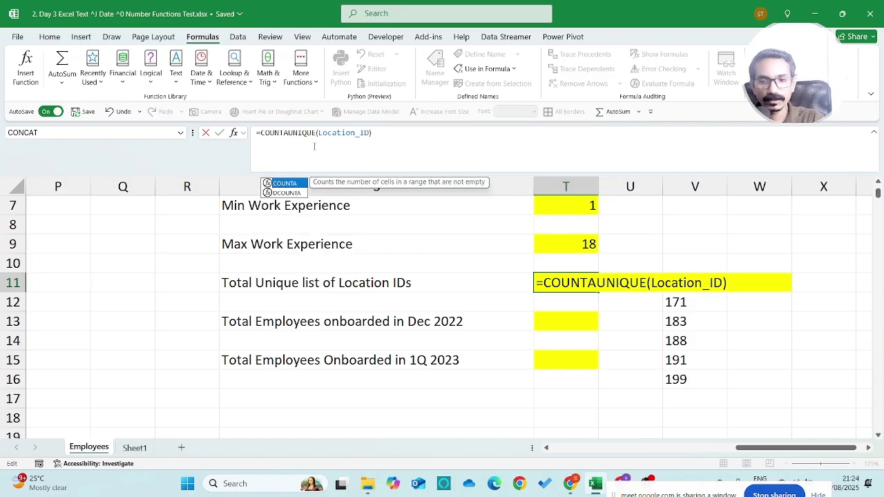
text(()
text())
key(Return)
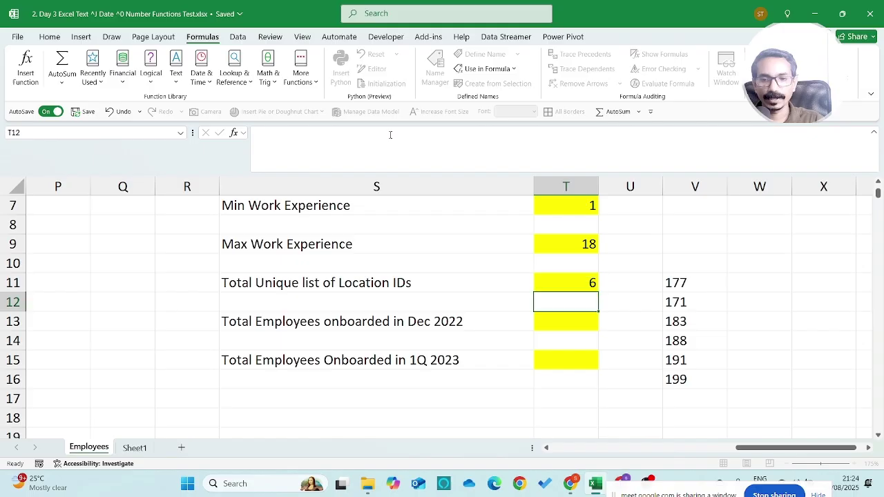
key(Up)
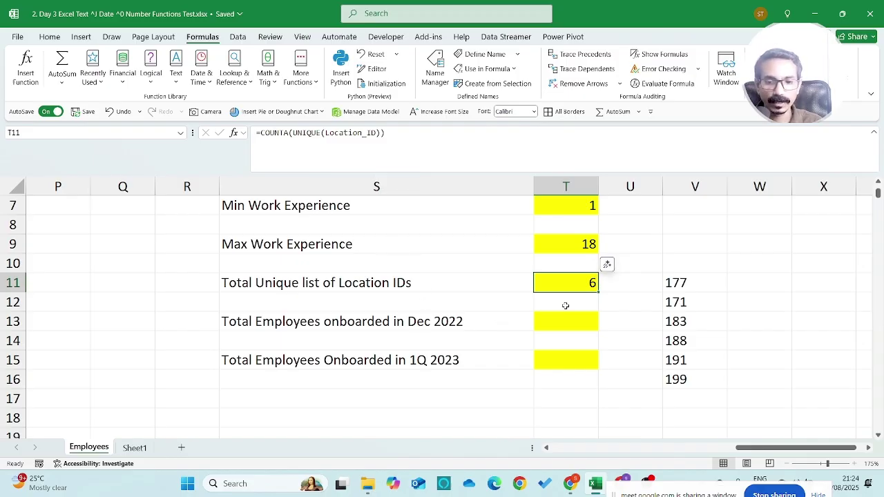
Read the task on employees onboarded in Dec 2022 and examine the employee table's date and project columns.
click(458, 329)
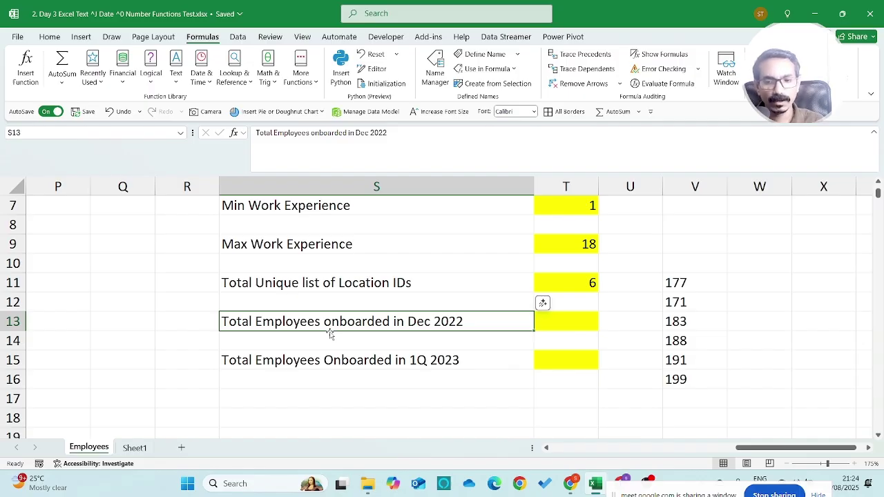
key(Down)
key(Up)
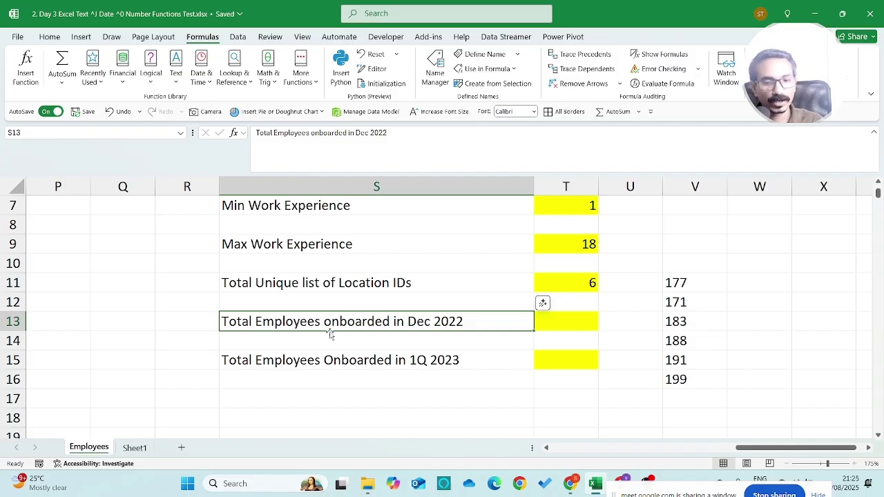
key(ctrl+Up)
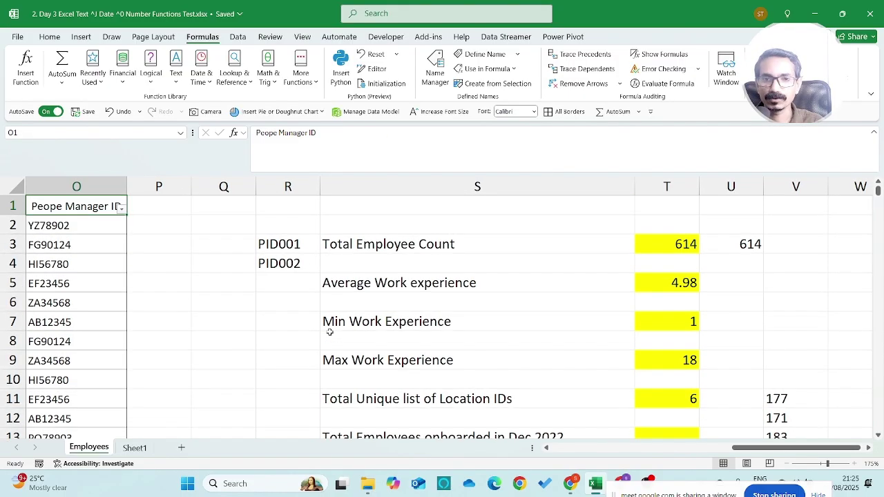
key(ctrl+Left)
key(ctrl+Right)
key(Right)
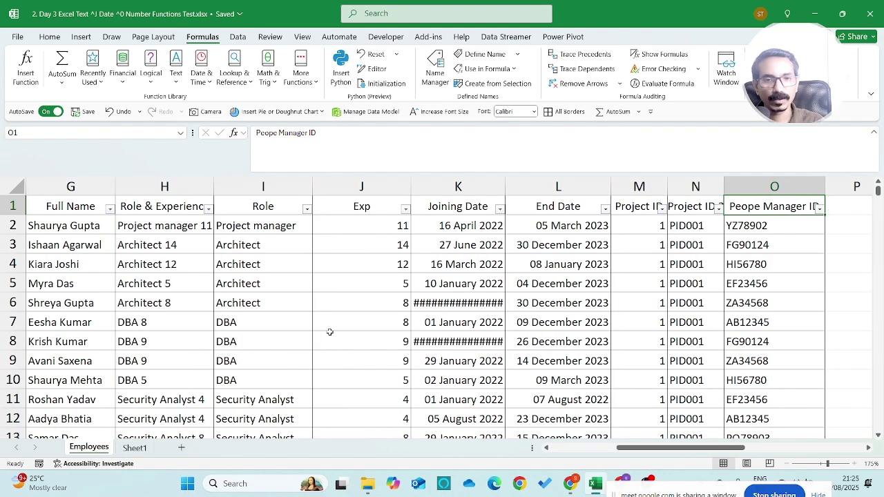
key(Left)
key(Left)
key(Left)
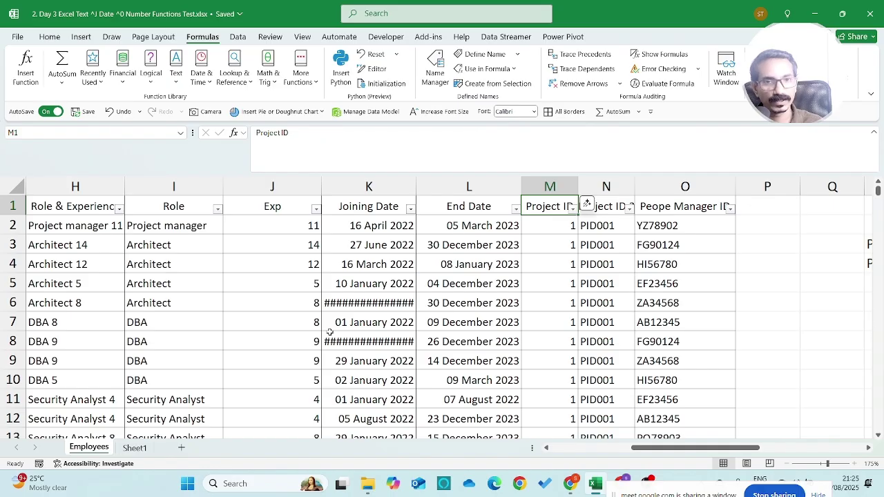
key(Right)
key(Right)
key(Right)
key(Right)
key(Right)
key(Right)
key(Left)
key(Left)
key(Left)
key(Left)
key(Left)
key(Left)
key(Left)
key(Left)
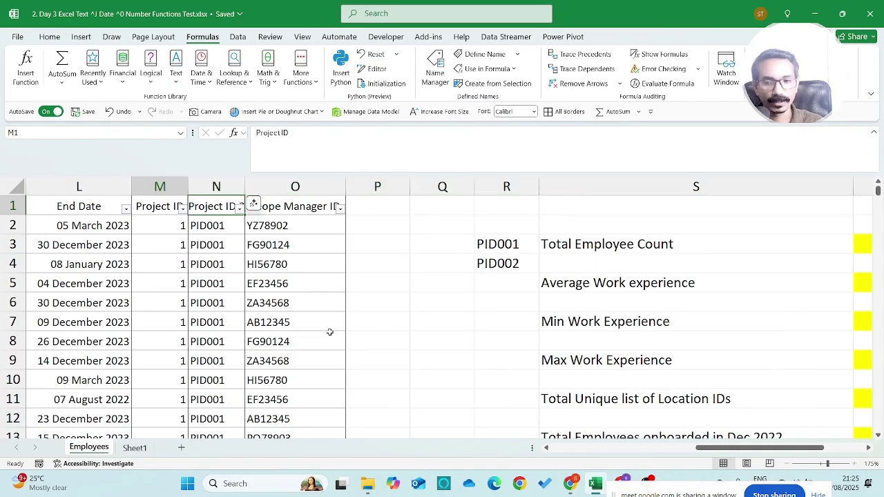
Insert two blank columns between the End Date and Project ID columns of the employee table.
key(Right)
key(Right)
key(Right)
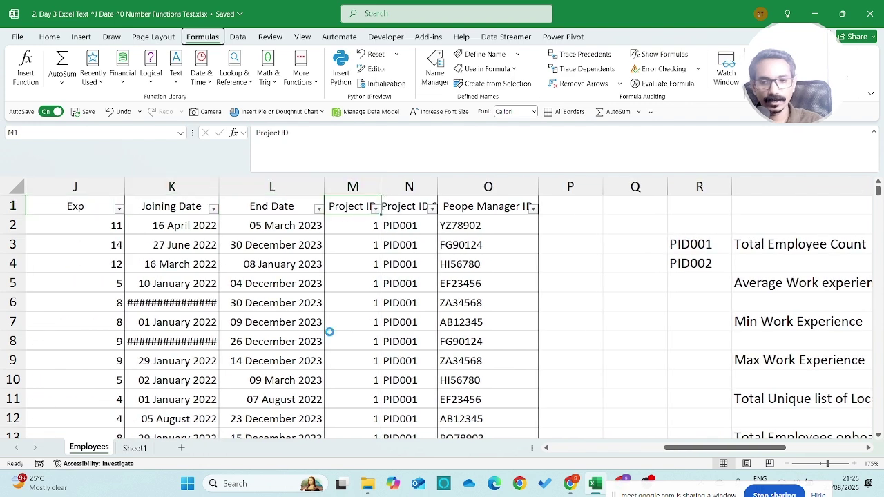
key(ctrl+shift+equal)
key(ctrl+shift+equal)
key(Left)
key(Left)
key(Left)
key(Right)
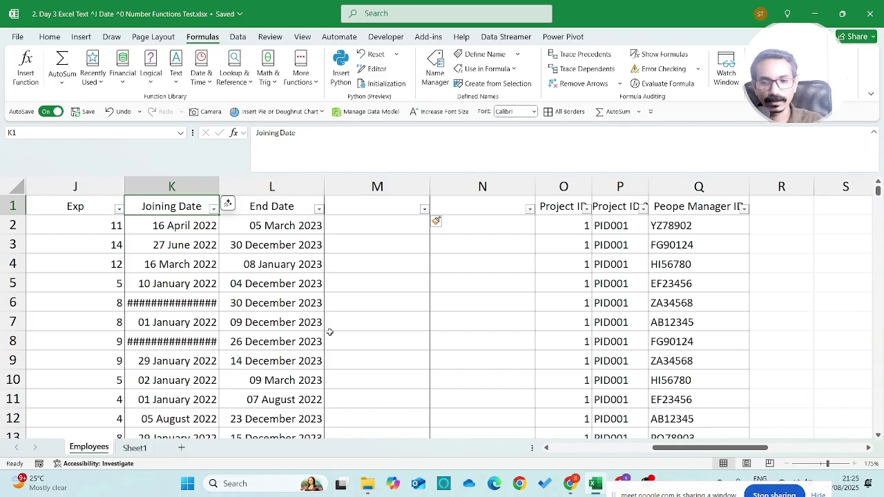
Enter the header Day in M1 and extract the joining day in M2 with =DAY(K2).
key(Right)
key(Right)
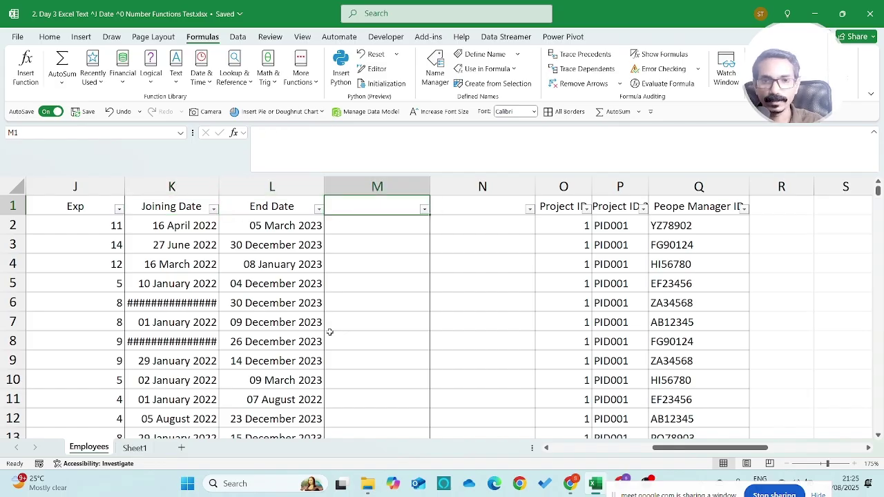
text(Day)
key(Return)
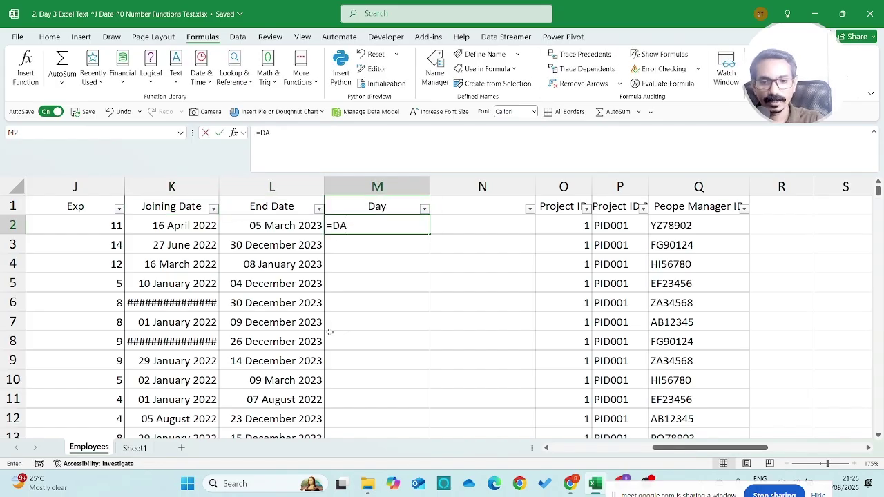
text(=DAY()
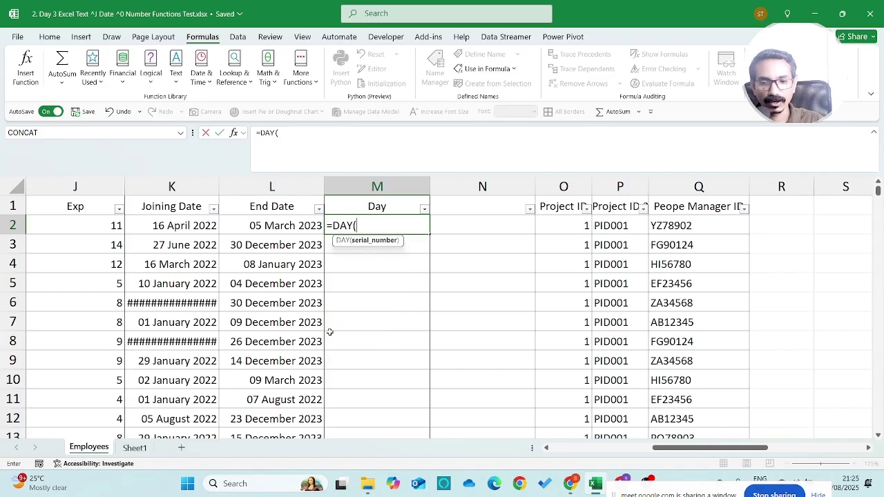
key(Left)
key(Left)
key(ctrl+Return)
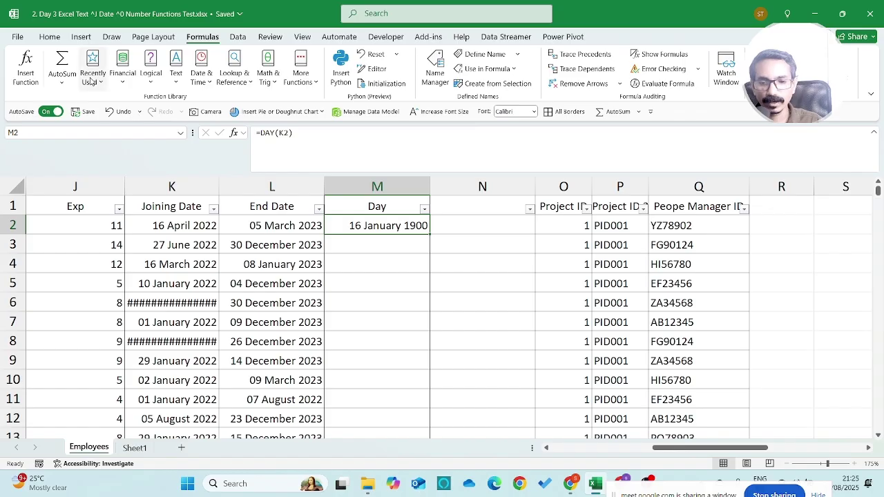
Set the number format of M2 to General and fill the day formula down the Day column.
click(51, 37)
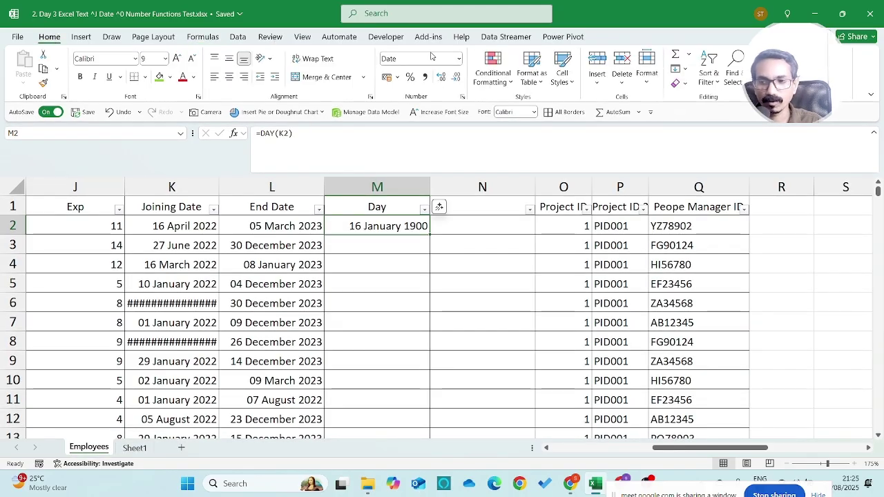
click(456, 61)
click(414, 81)
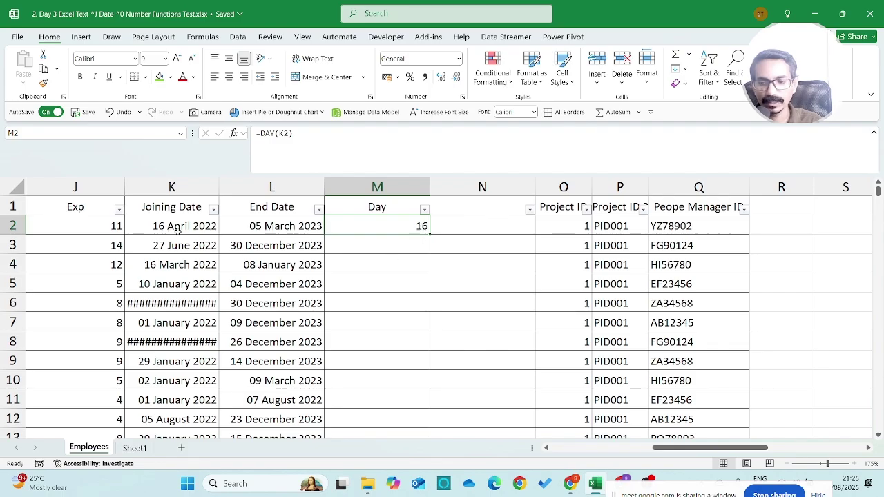
double_click(429, 235)
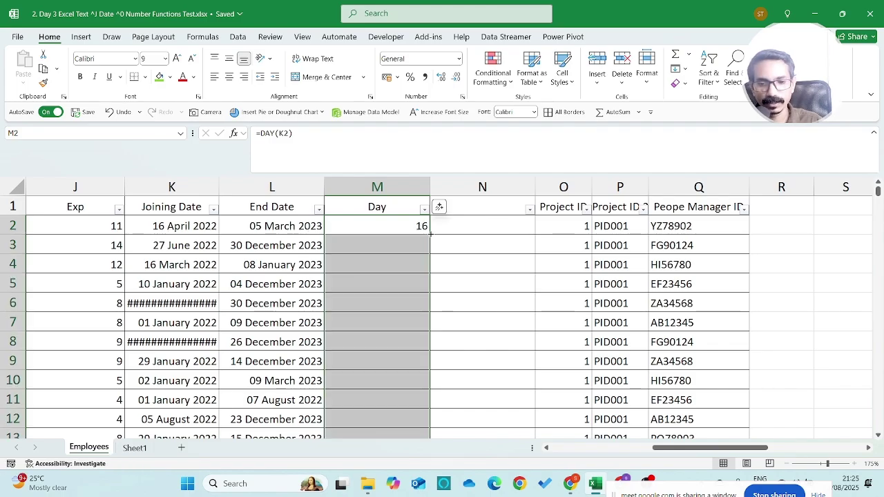
Enter the header Month in N1 and extract the joining month in N2 with =MONTH(K2).
key(ctrl+Up)
key(Right)
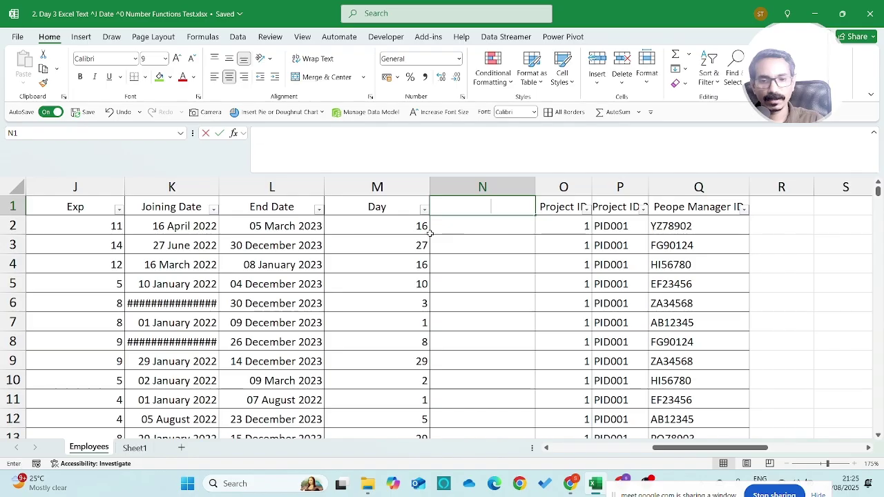
text(Month)
key(Return)
text(=MONTH()
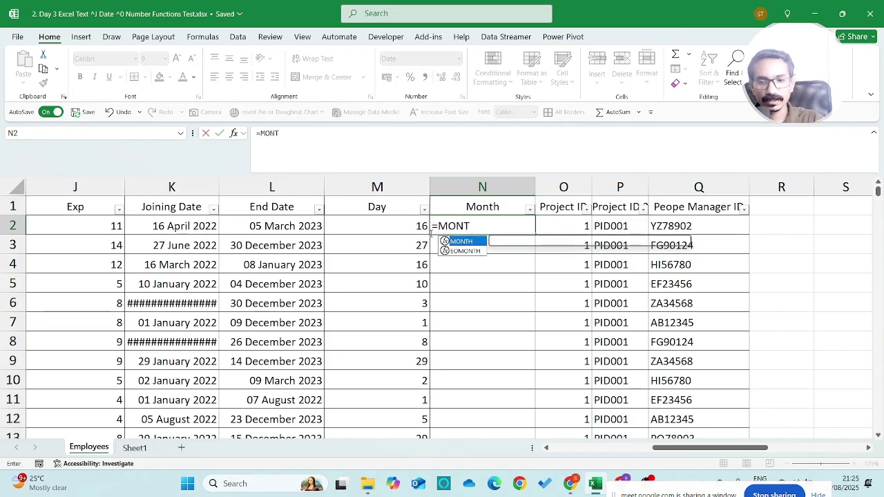
key(Left)
key(Left)
key(Left)
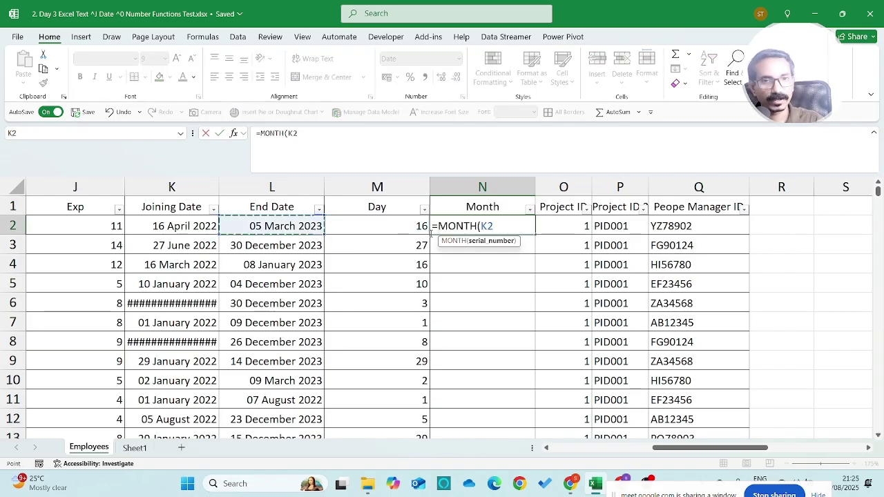
text())
key(Return)
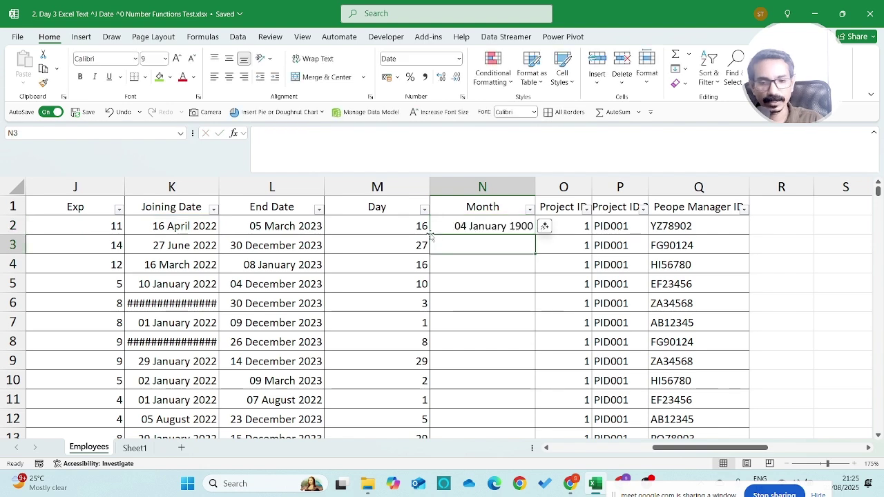
Set the number format of N2 to General and fill the month formula down the Month column.
key(Up)
click(459, 60)
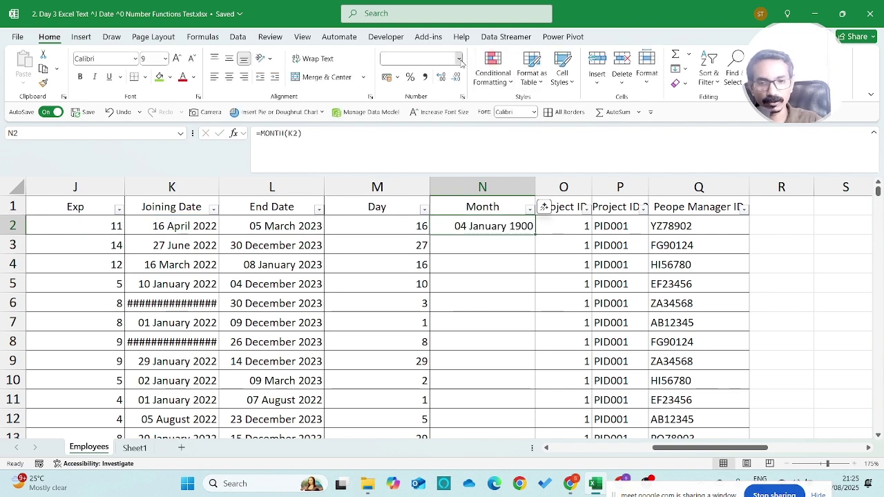
click(432, 75)
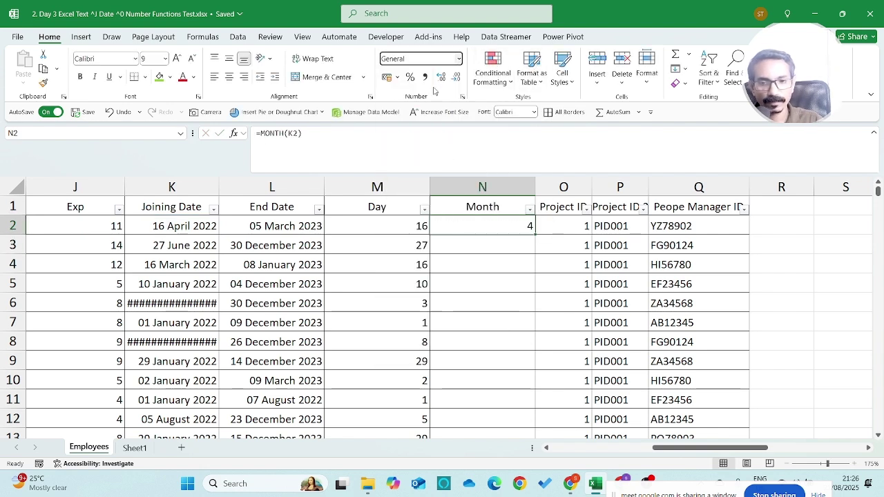
double_click(534, 236)
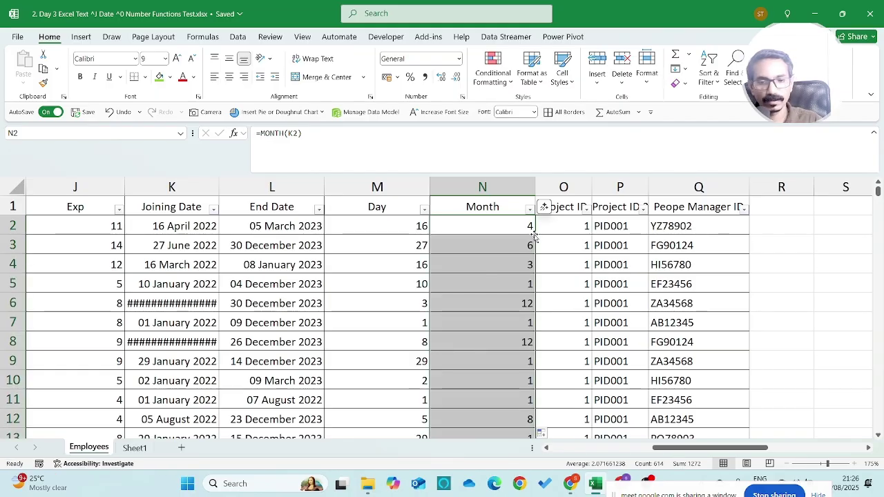
Insert a column between Month and Project ID and give it the header Year in O1.
key(Right)
key(Up)
key(ctrl+shift+plus)
text(Year)
key(Return)
Extract the joining year in O2 with =YEAR(K2) and fill the formula down the Year column.
text(=year)
key(Tab)
key(Left)
key(Left)
key(Left)
key(Left)
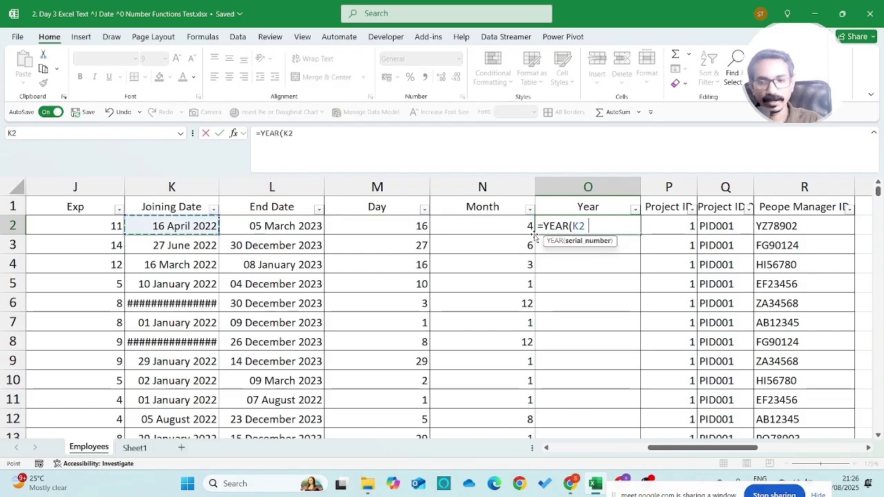
key(Return)
click(623, 226)
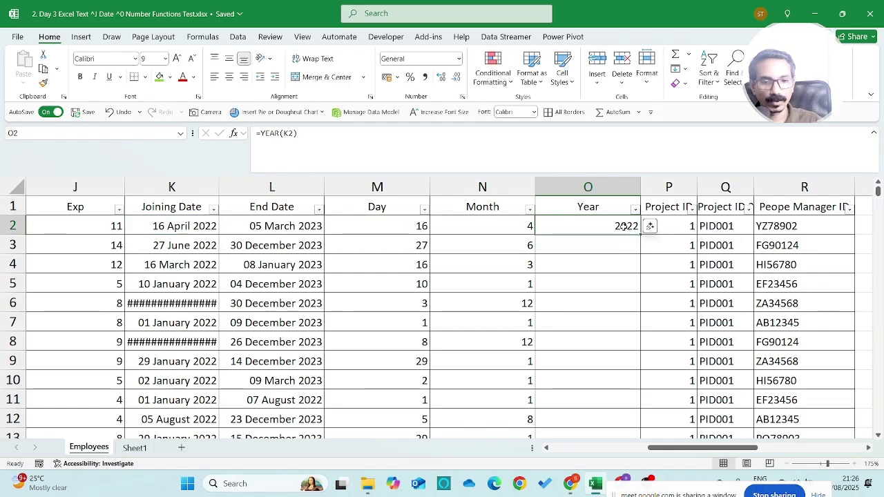
double_click(640, 236)
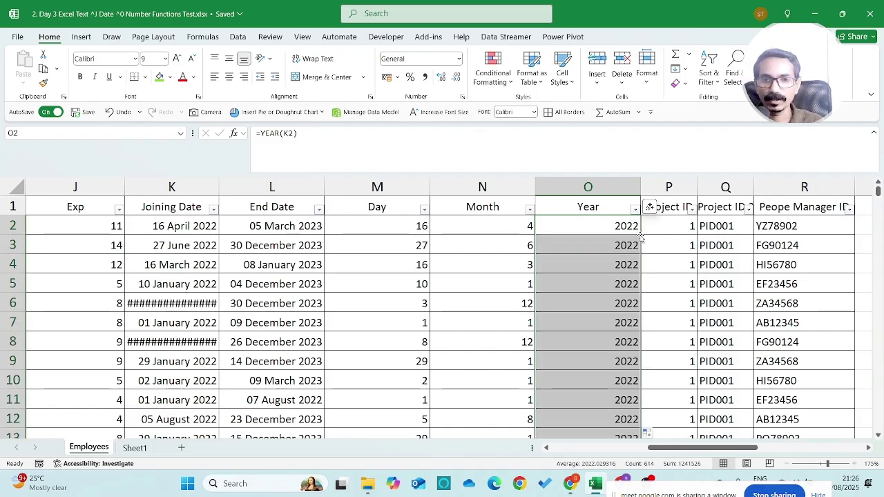
Examine the Dec 2022 onboarding question in the task list beside the employee table.
key(Up)
key(Right)
key(Right)
key(Right)
key(Right)
key(Left)
key(Left)
key(Left)
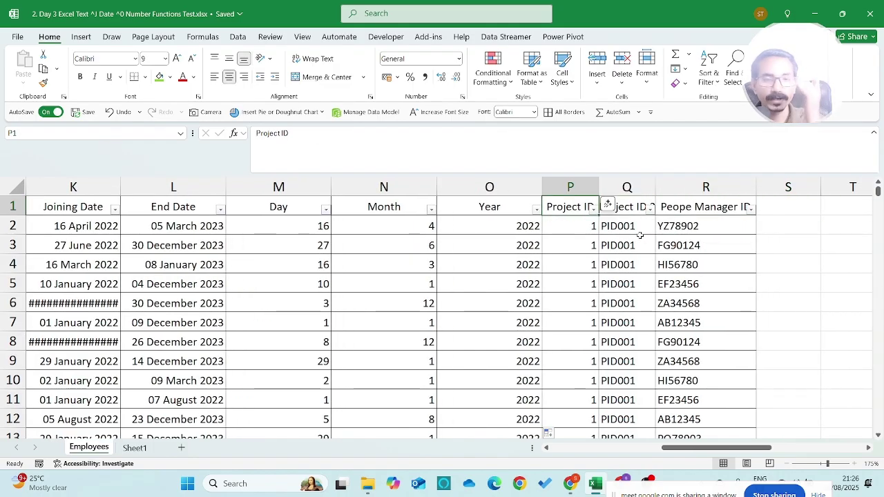
key(Right)
key(Right)
key(Right)
key(Right)
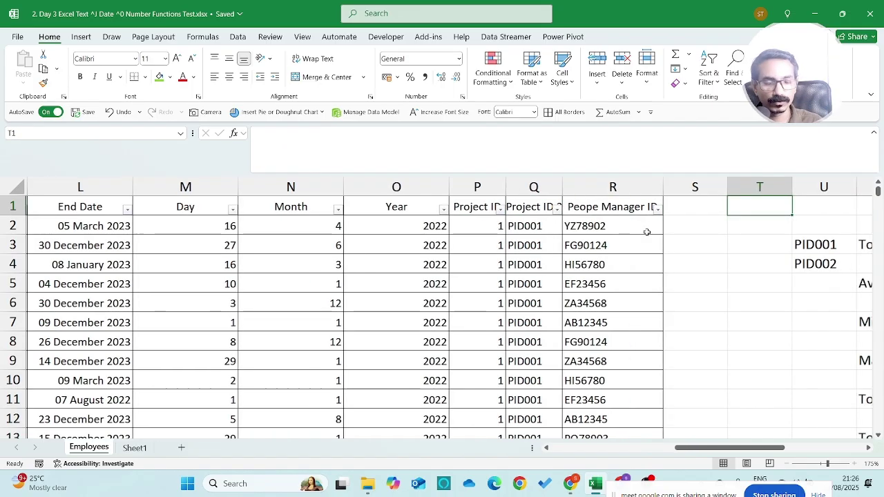
key(Right)
key(Right)
key(Right)
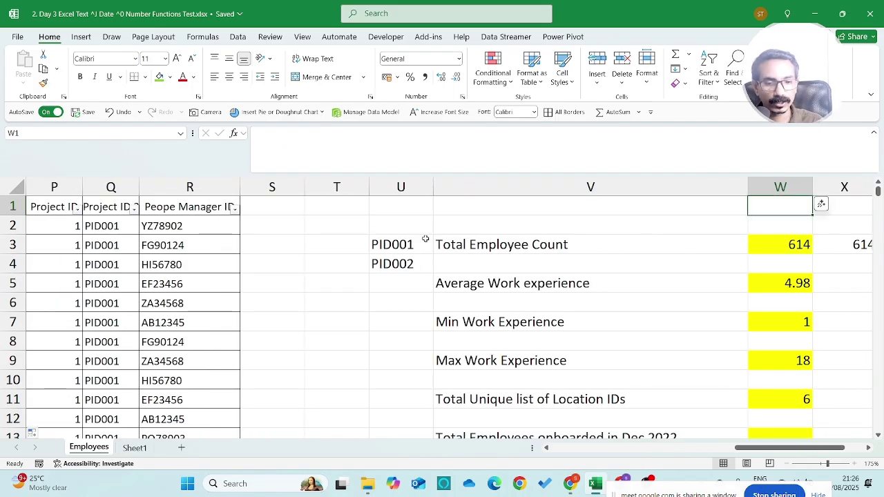
scroll(419, 233, down, 2)
click(611, 315)
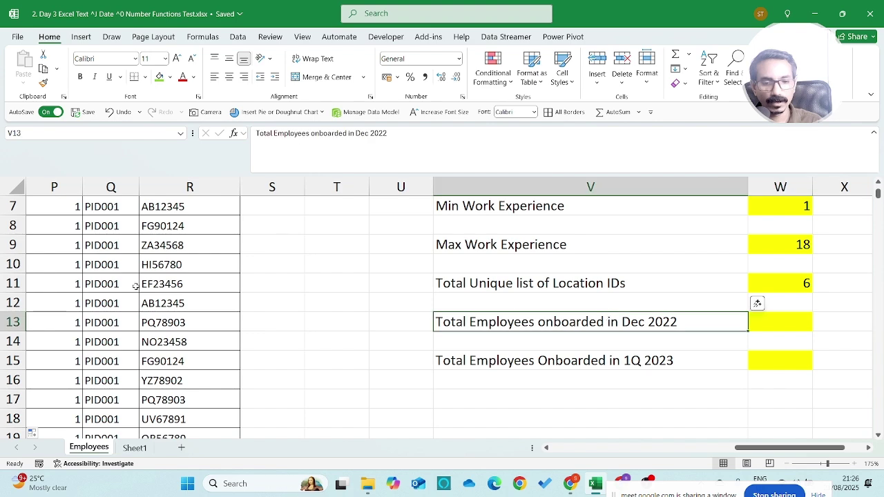
click(66, 264)
scroll(66, 264, up, 2)
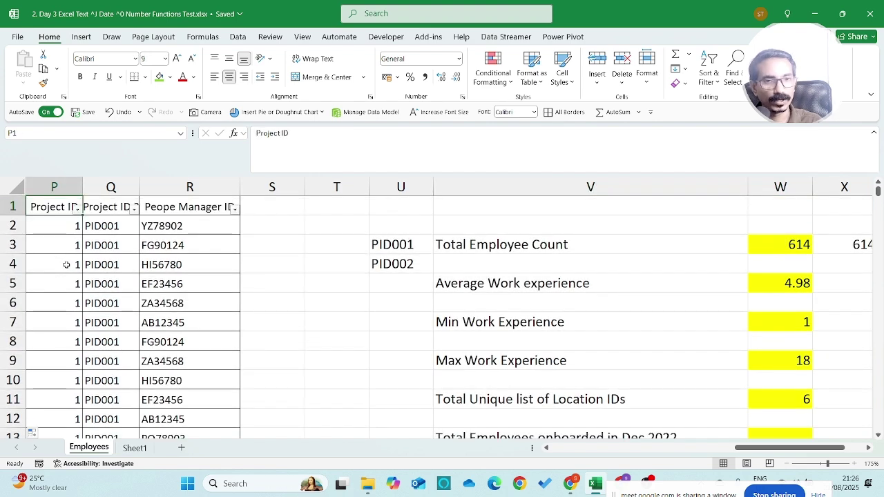
Filter the Year column to show only 2022 by excluding 2023.
key(Left)
key(Left)
key(Left)
key(Left)
key(Right)
key(Right)
key(Right)
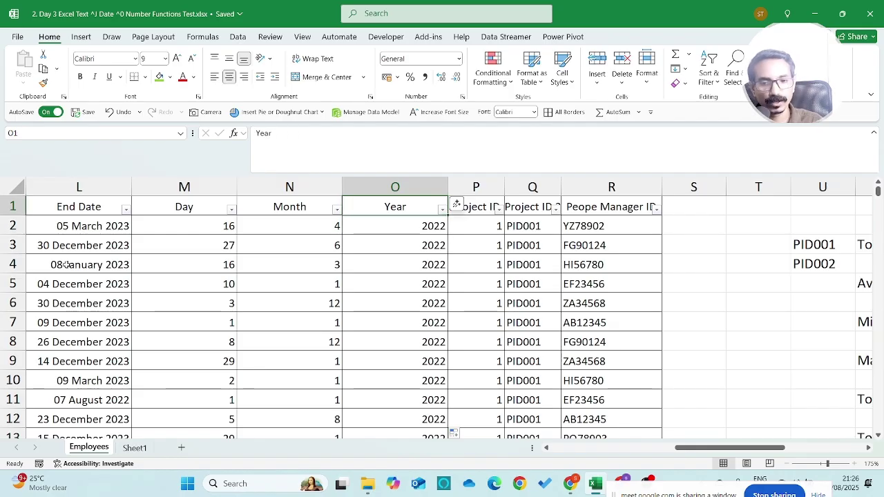
key(alt+Down)
key(Tab)
key(Down)
key(Down)
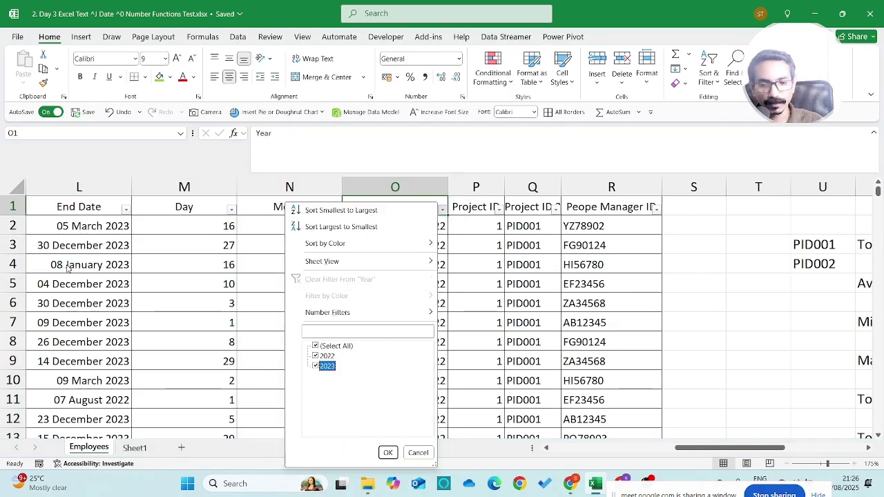
key(space)
key(Return)
Filter the Month column to show only month 12.
key(Left)
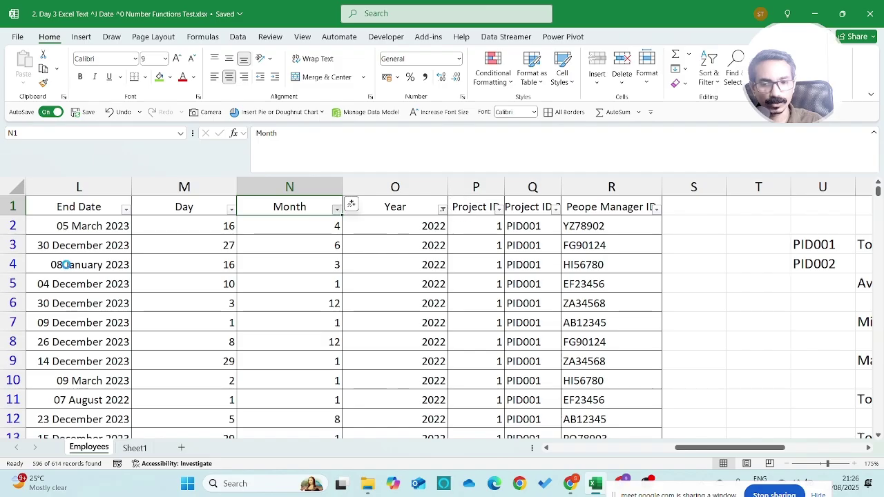
key(alt+Down)
key(Tab)
key(Up)
key(space)
key(End)
key(space)
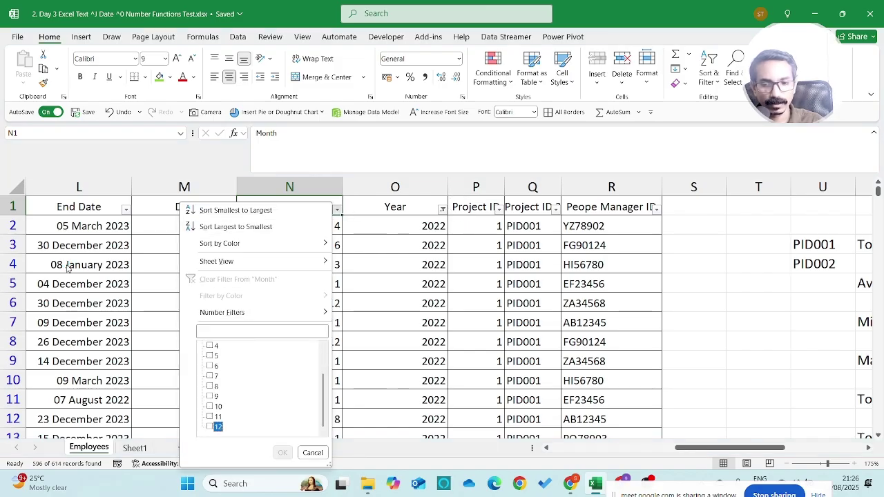
key(Return)
Select all visible values in the filtered Year column to read how many employees were onboarded in December 2022.
key(Down)
key(Right)
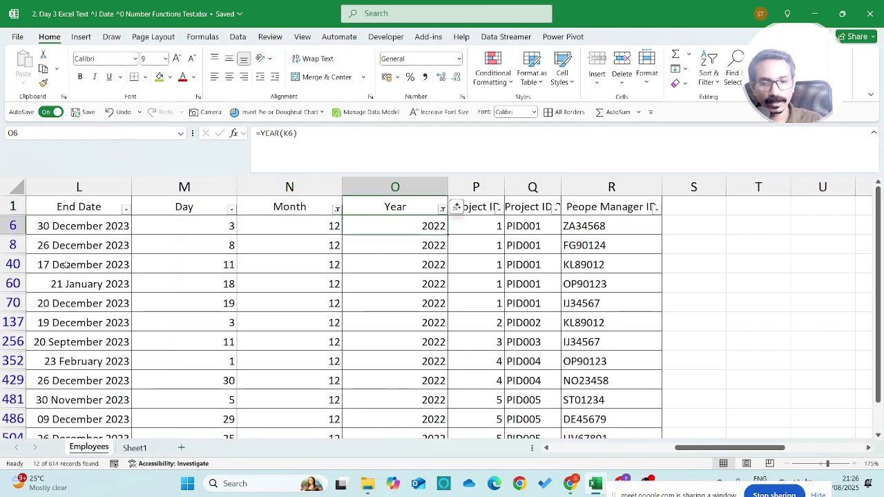
key(ctrl+shift+Down)
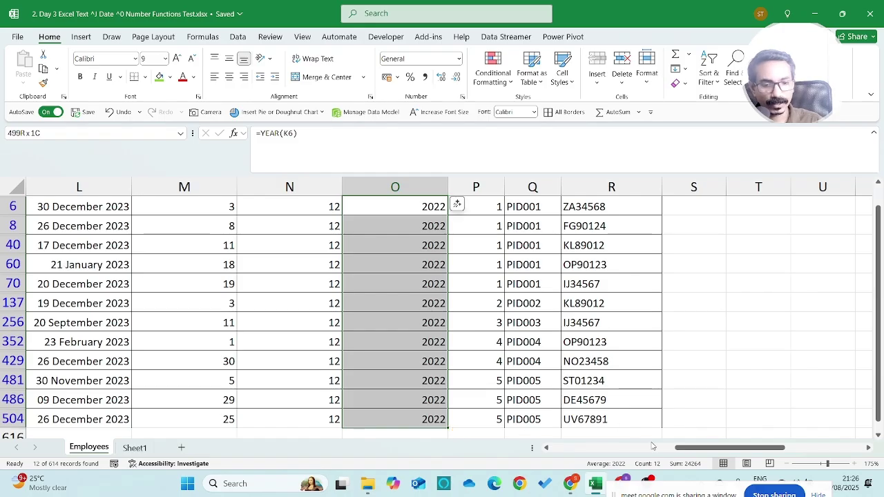
key(ctrl+Up)
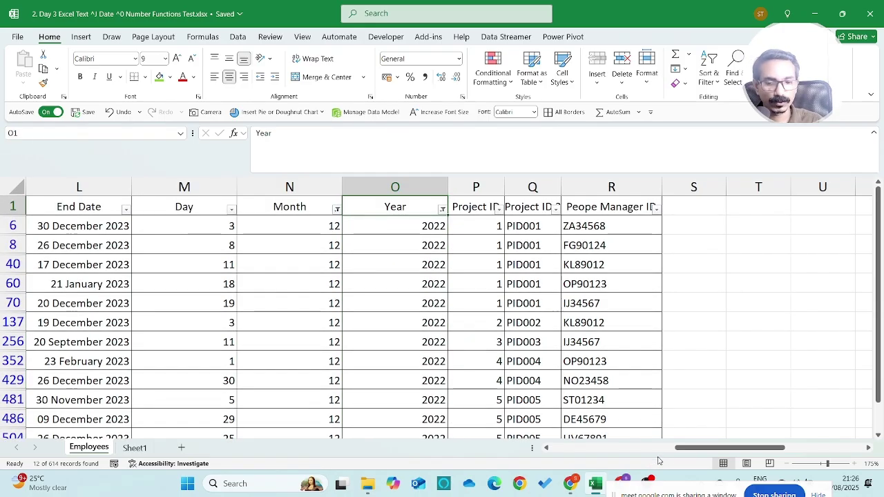
Clear the Year and Month filters and turn off filtering for the employee table.
key(alt+a)
key(c)
key(Down)
key(ctrl+shift+l)
key(Up)
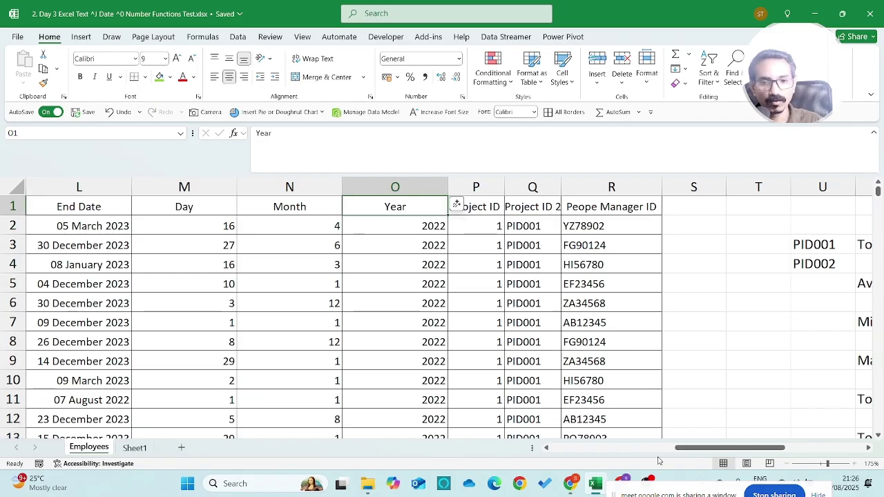
Examine the Total Employees Onboarded in 1Q 2023 question in the task list.
click(848, 399)
key(Right)
key(Right)
key(Right)
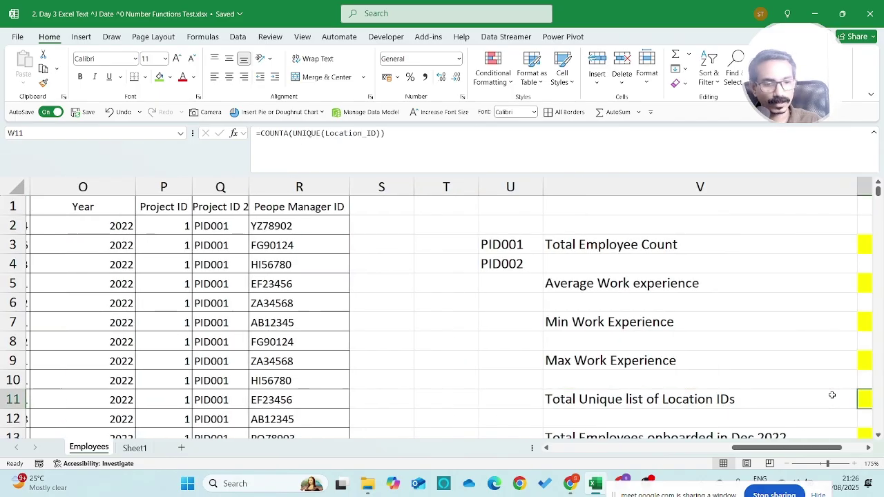
key(Down)
key(Down)
key(Down)
key(Left)
key(Down)
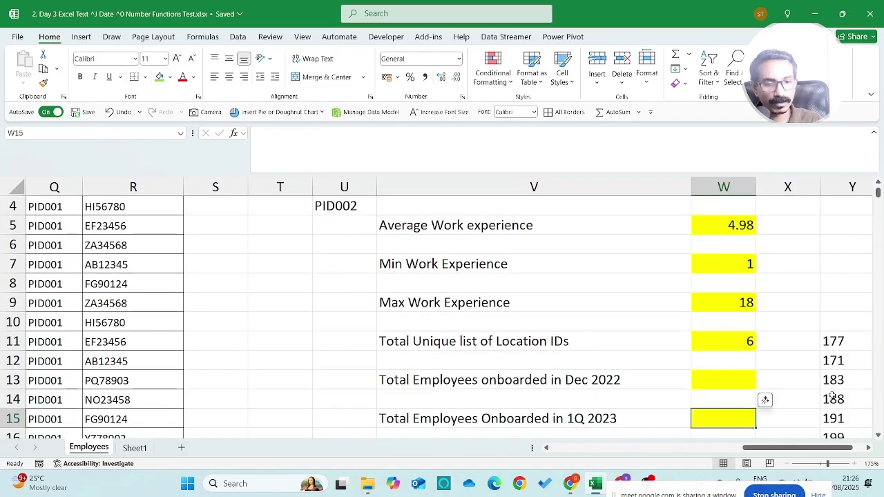
key(Left)
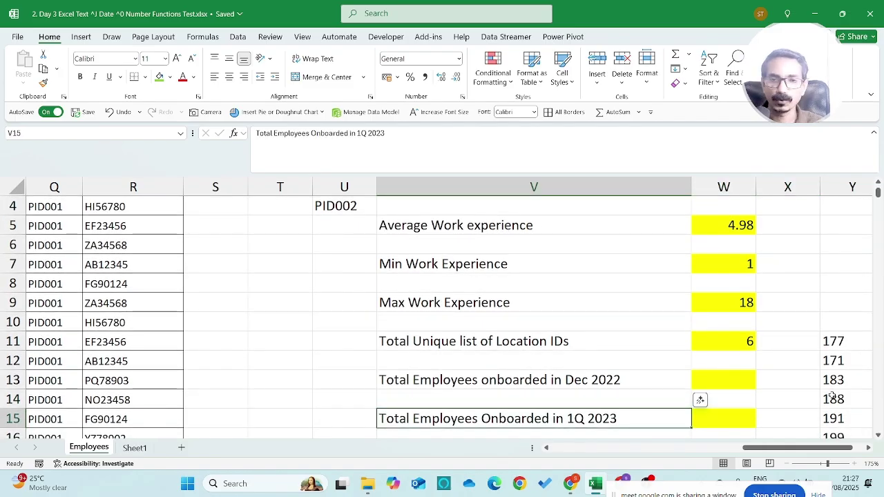
Insert a column between Year and Project ID and give it the header Quarter in P1.
key(Left)
key(Left)
key(Left)
key(Left)
key(Left)
key(Left)
key(Left)
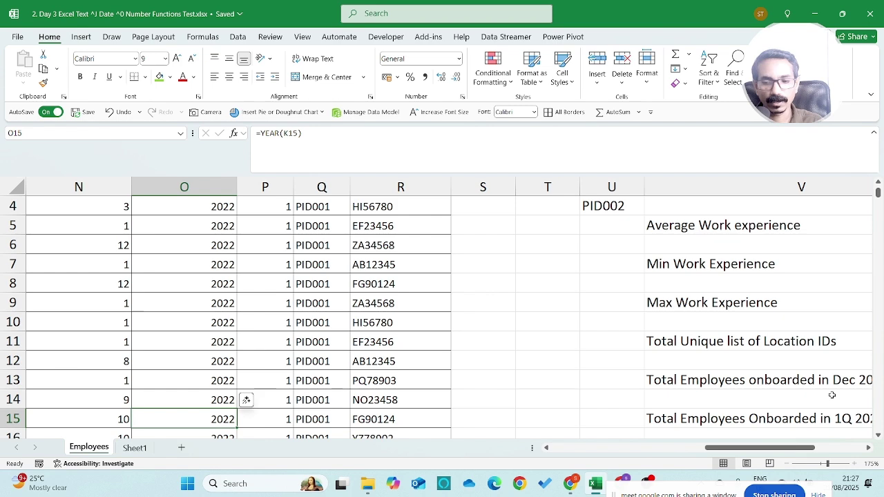
key(ctrl+Up)
key(Left)
key(Left)
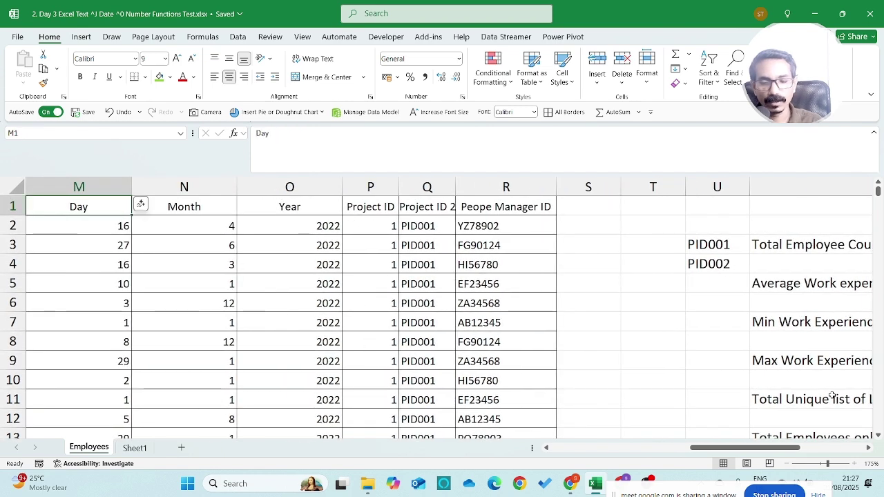
key(Right)
key(Right)
key(Right)
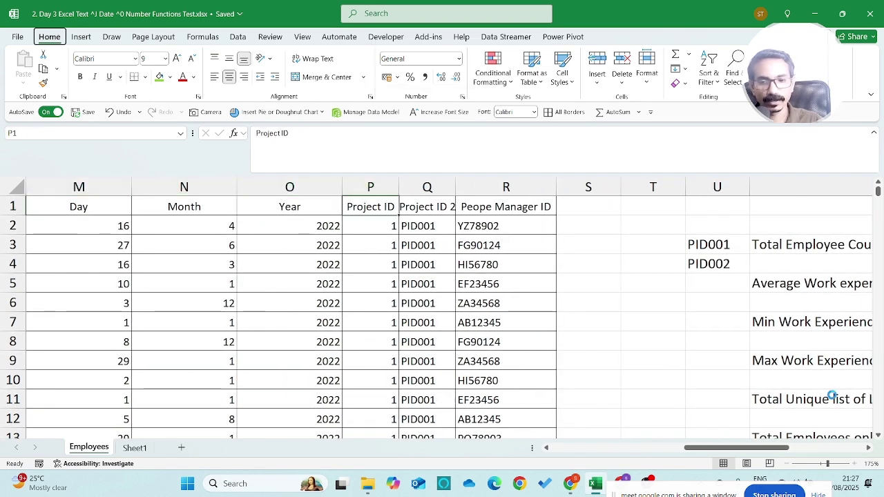
key(alt+h)
text(icQuarter)
key(Return)
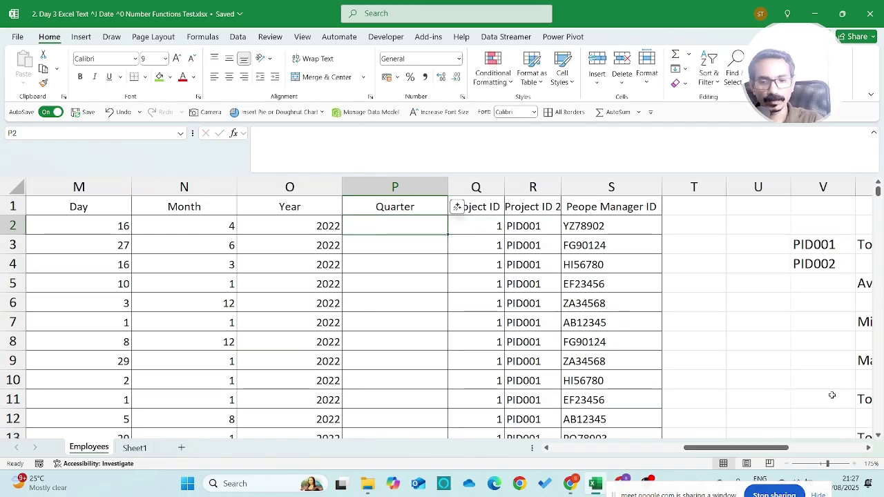
Review the day, month and year helper columns next to the empty Quarter column.
key(Left)
key(Left)
key(Left)
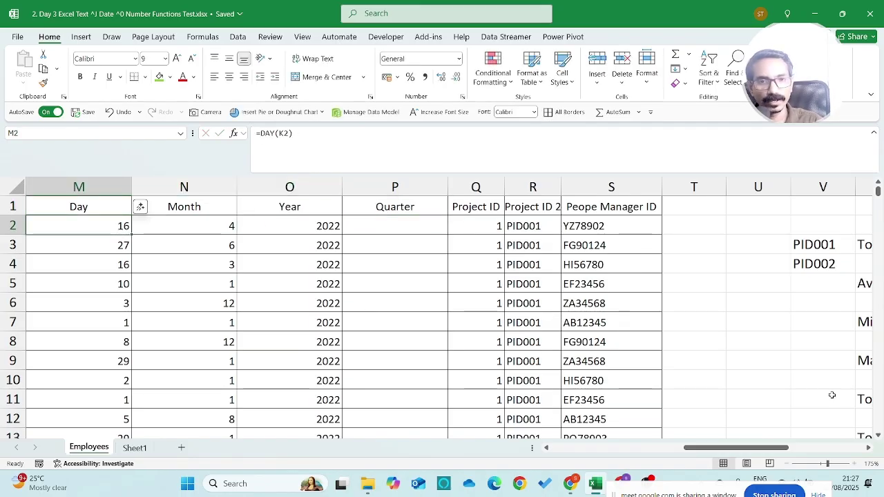
key(Left)
key(Right)
key(Right)
key(Right)
key(Right)
key(Down)
key(Down)
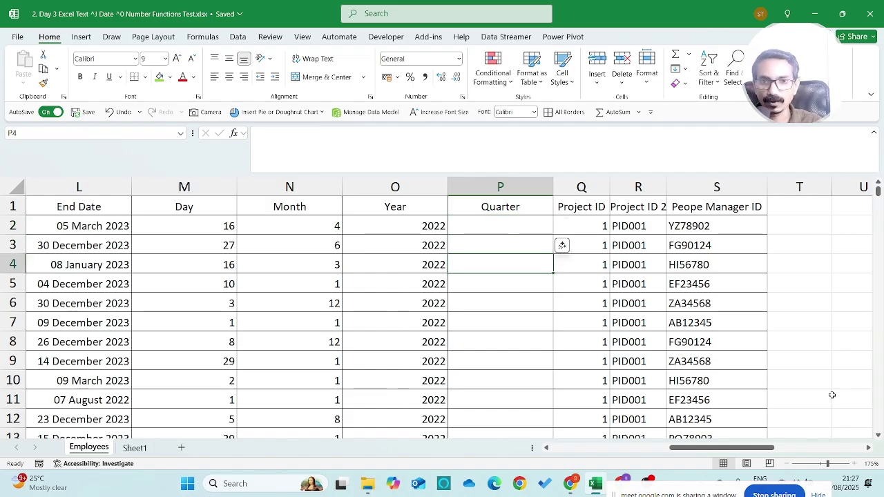
Divide the joining month by three in P2 with the formula =N2/3.
key(Up)
key(Up)
key(F2)
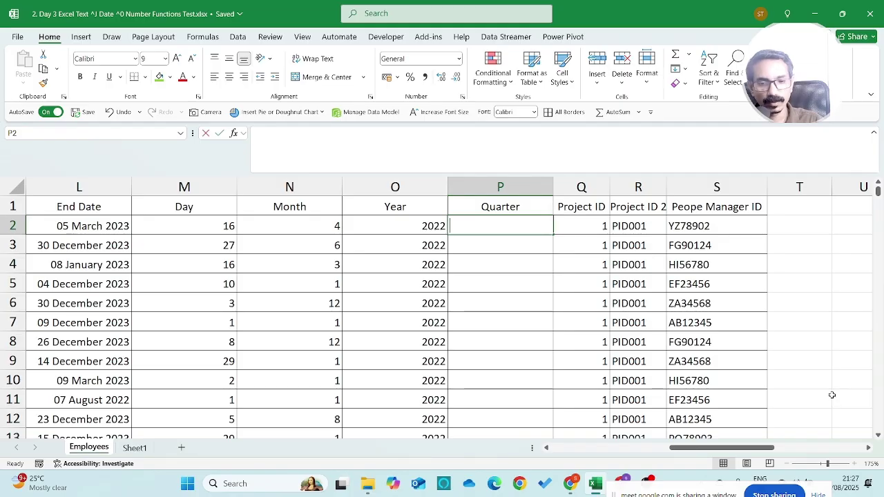
text(=)
key(Left)
key(Left)
text(/3)
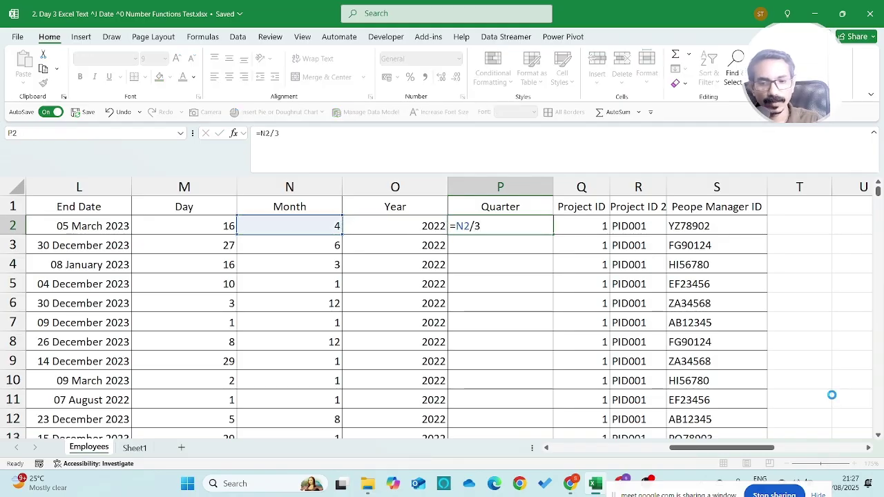
key(Return)
key(Up)
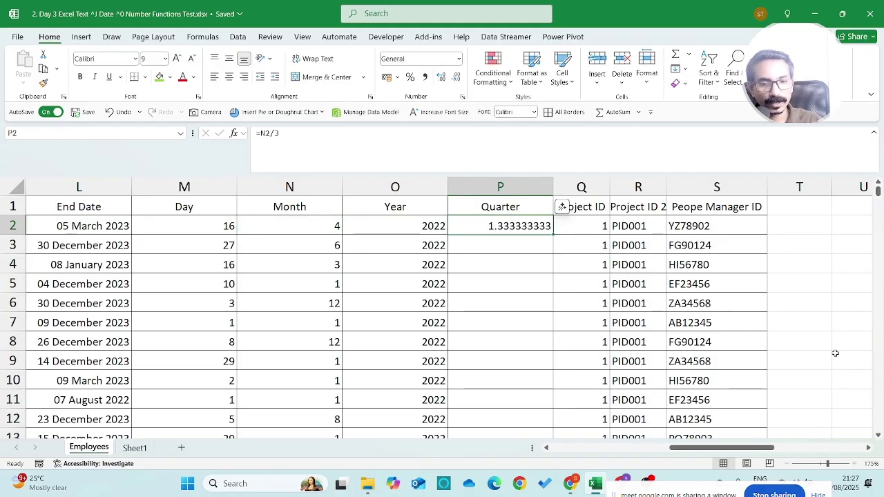
Round the divided month in P2 up to a whole quarter with =ROUNDUP(N2/3,0) and fill the formula down the Quarter column.
click(258, 132)
text(ROUNUP)
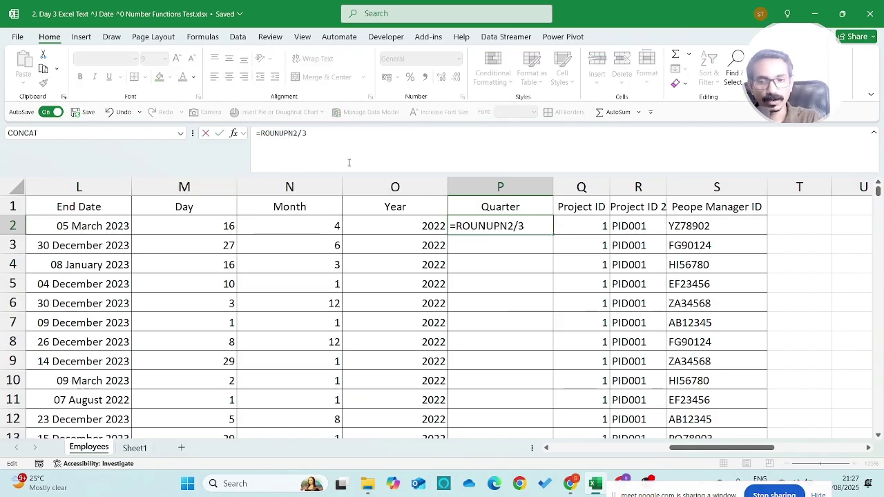
text(()
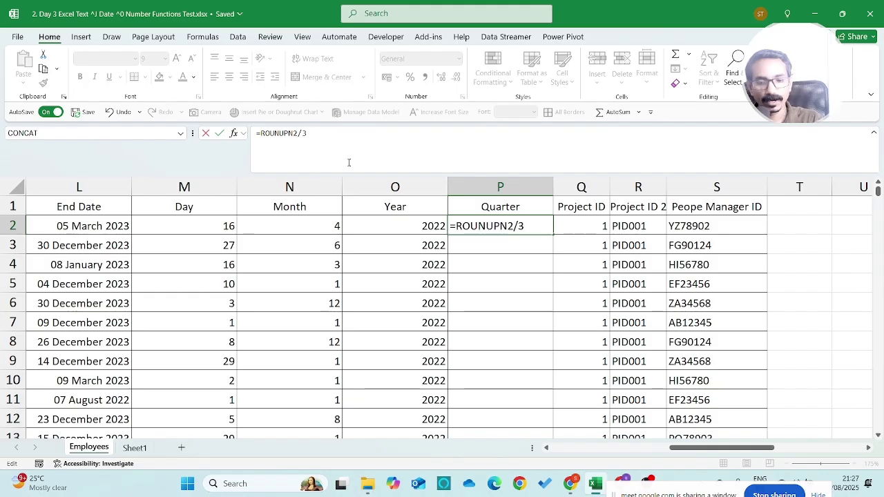
key(BackSpace)
key(BackSpace)
key(BackSpace)
key(BackSpace)
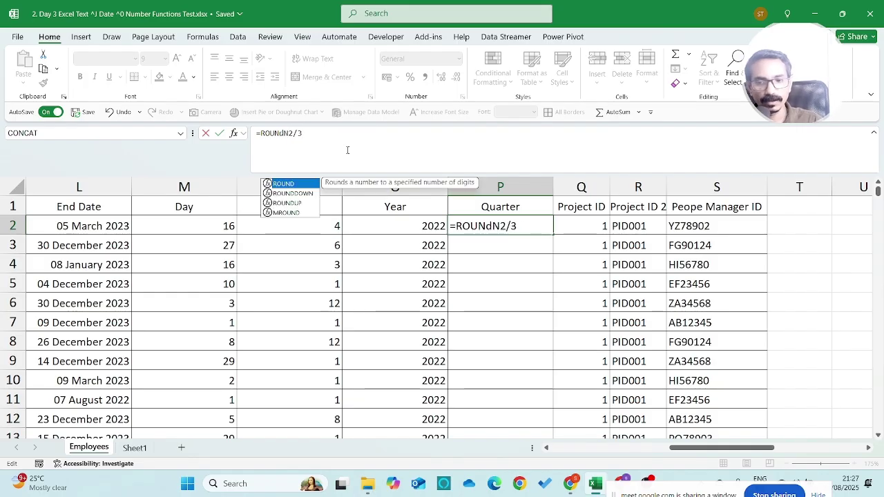
text(d)
key(BackSpace)
text(ndup()
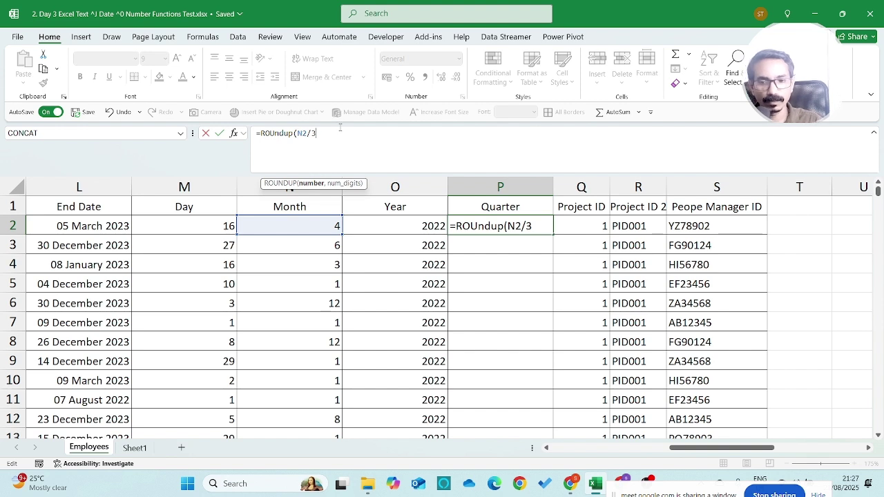
text(,0)
key(Return)
key(Up)
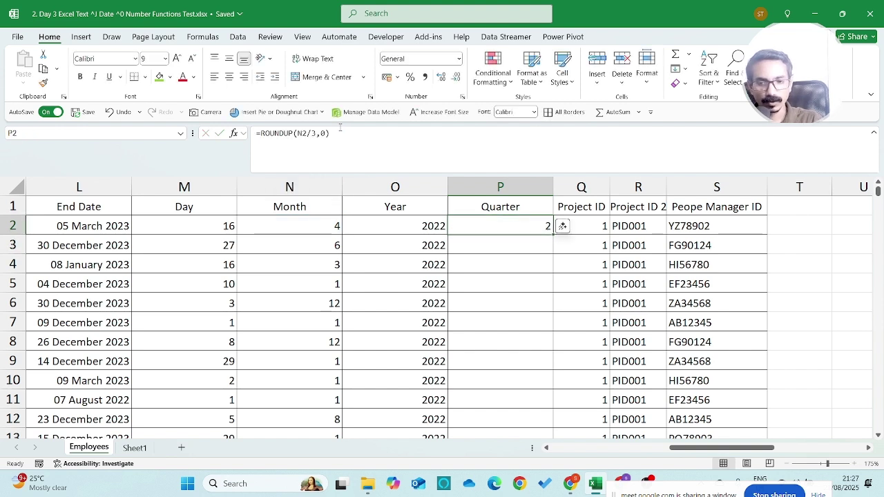
double_click(552, 235)
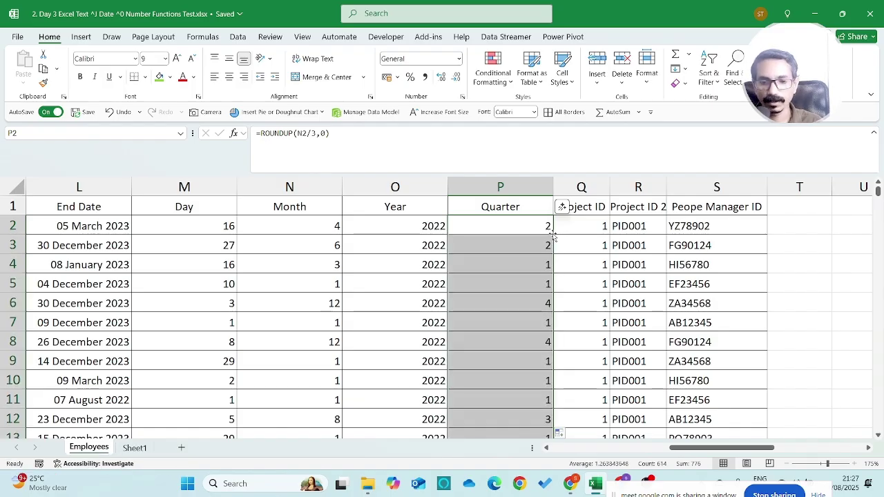
Compare the filled Quarter values with the Month values in the first few rows.
key(Down)
key(Down)
key(Left)
key(Left)
key(Right)
key(Right)
key(Down)
key(Down)
key(Left)
key(Left)
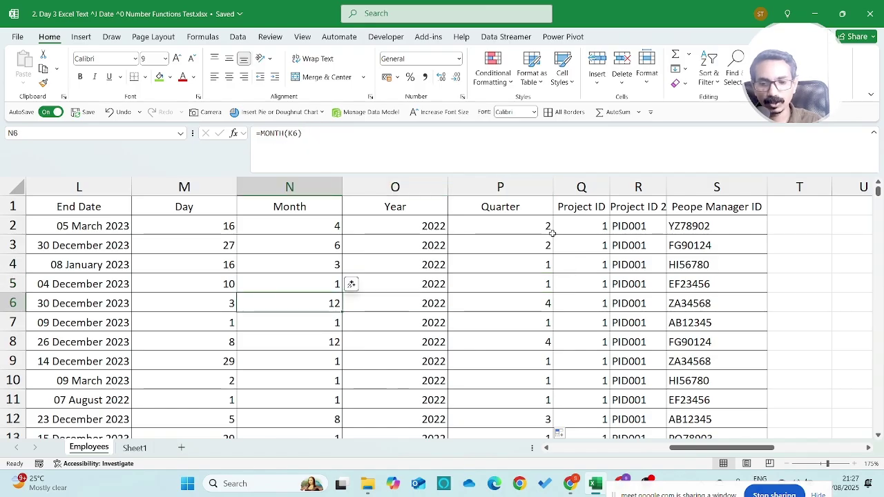
key(Right)
key(Right)
key(ctrl+Up)
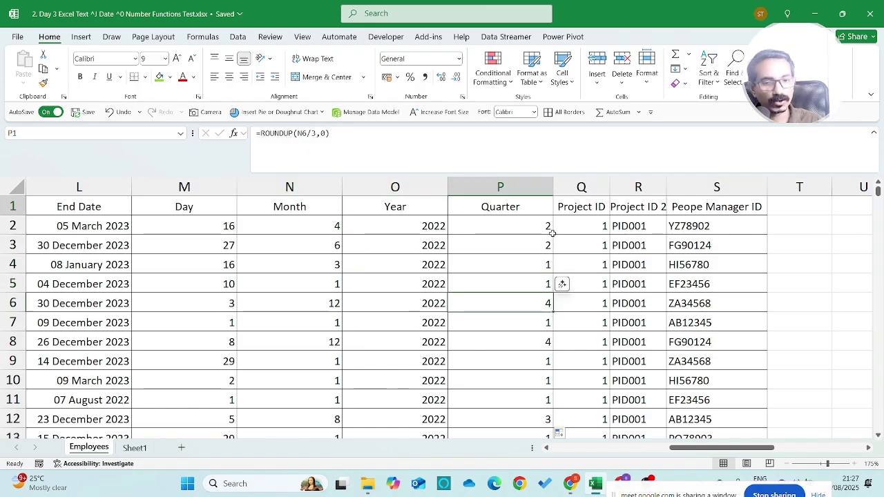
key(Down)
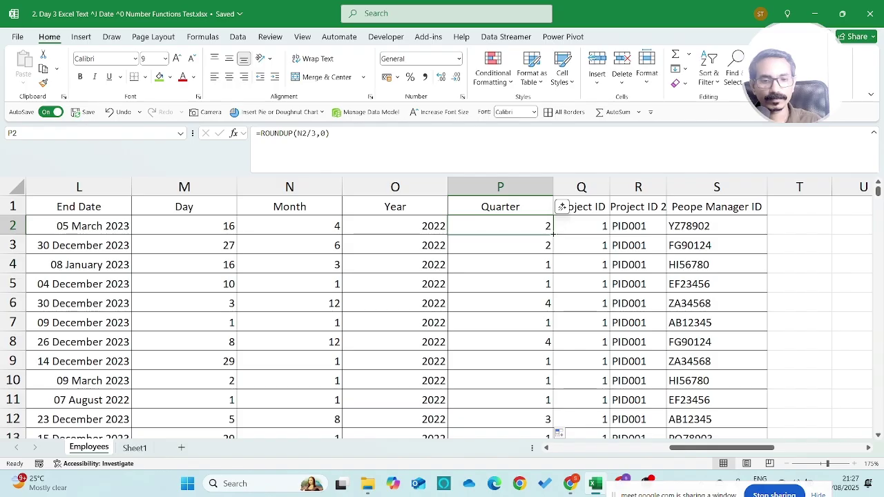
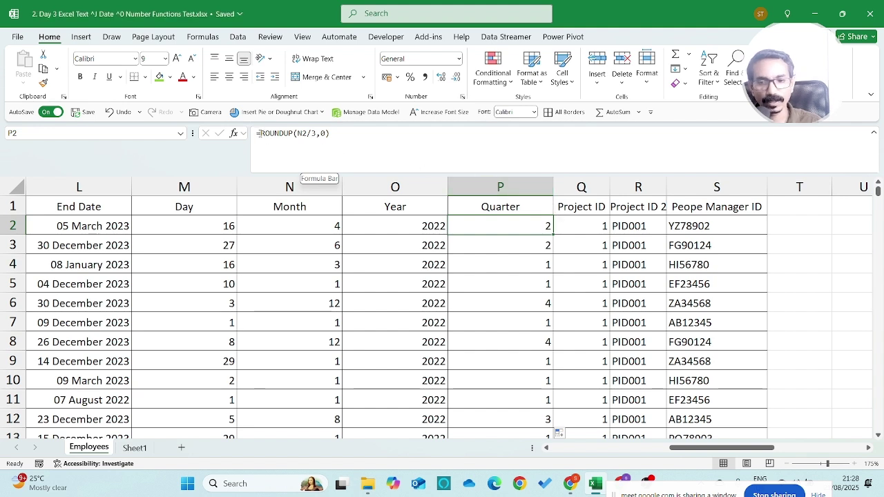
Prefix the quarter number with Q using ="Q"&ROUNDUP(N2/3,0) in P2 and fill it down the Quarter column.
click(259, 133)
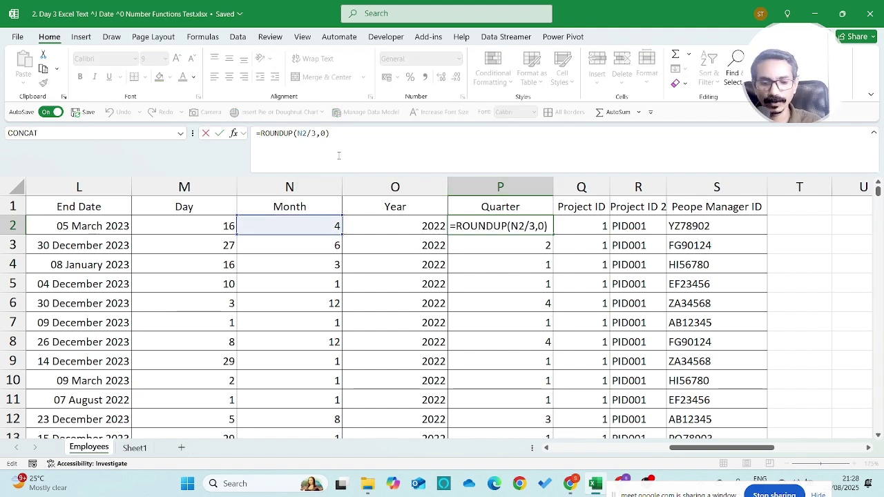
text("Q")
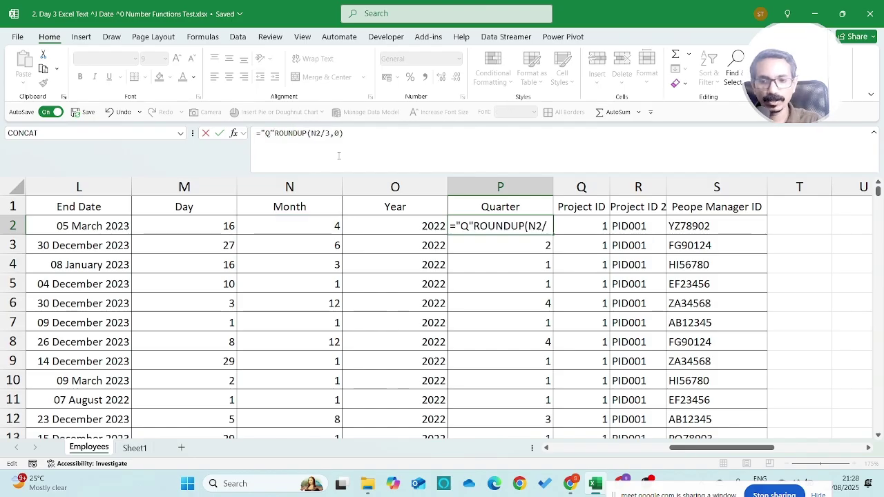
text(&)
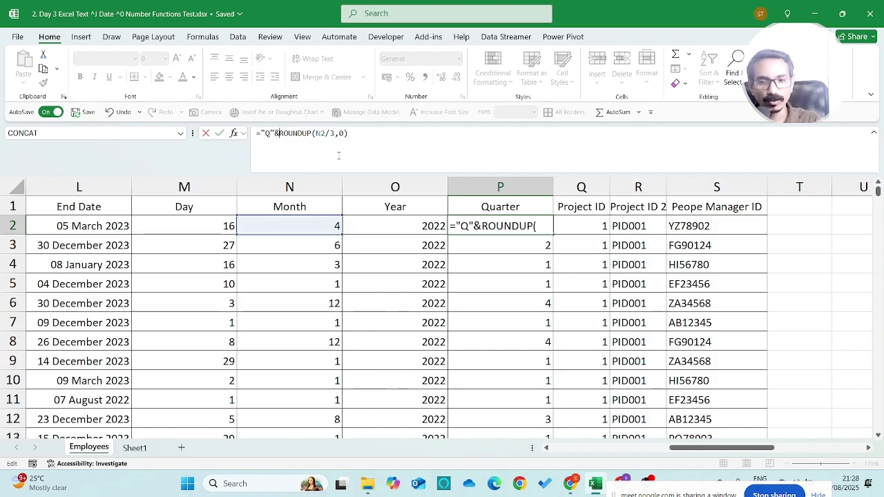
key(ctrl+Return)
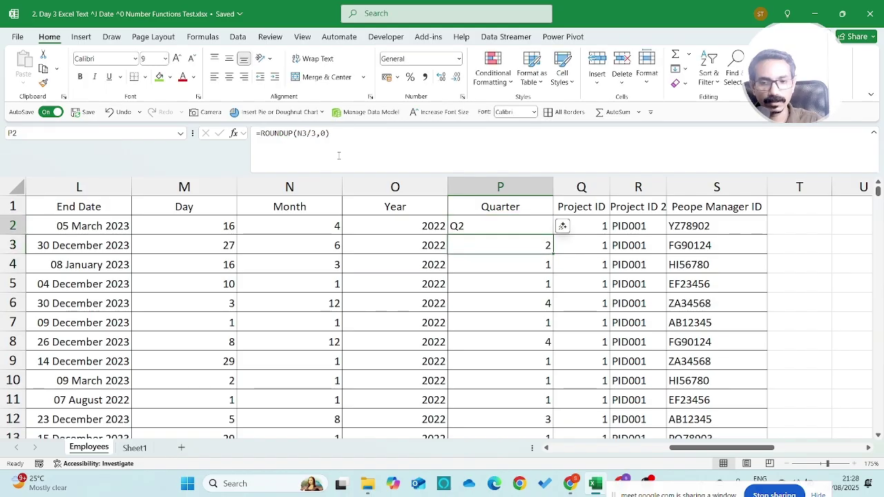
double_click(553, 235)
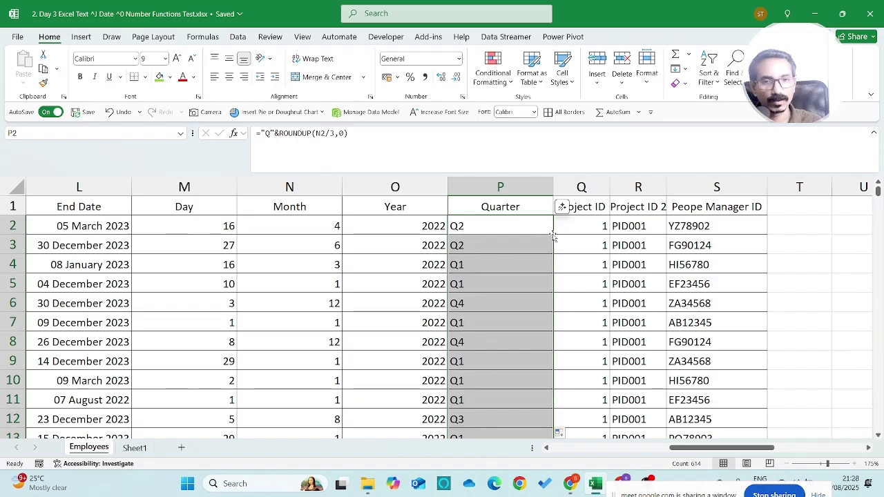
Review the Dec 2022 and 1Q 2023 onboarding questions in the task list.
click(812, 283)
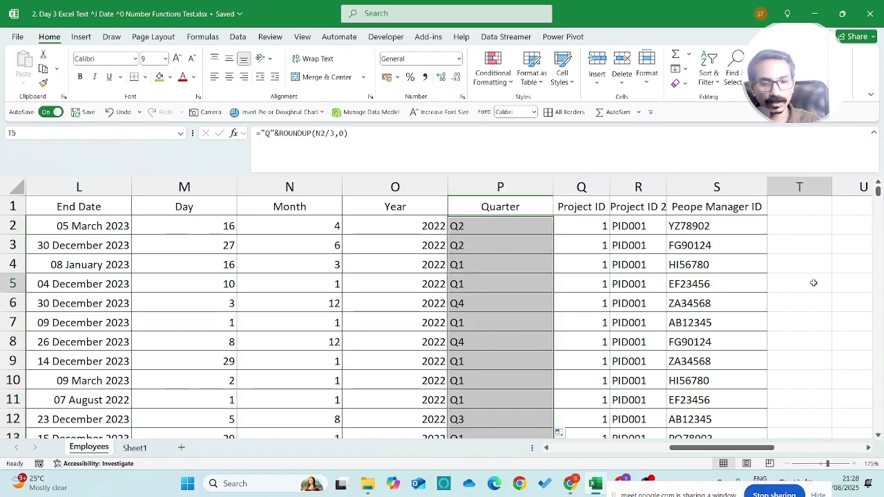
key(Right)
key(Right)
key(Right)
key(Right)
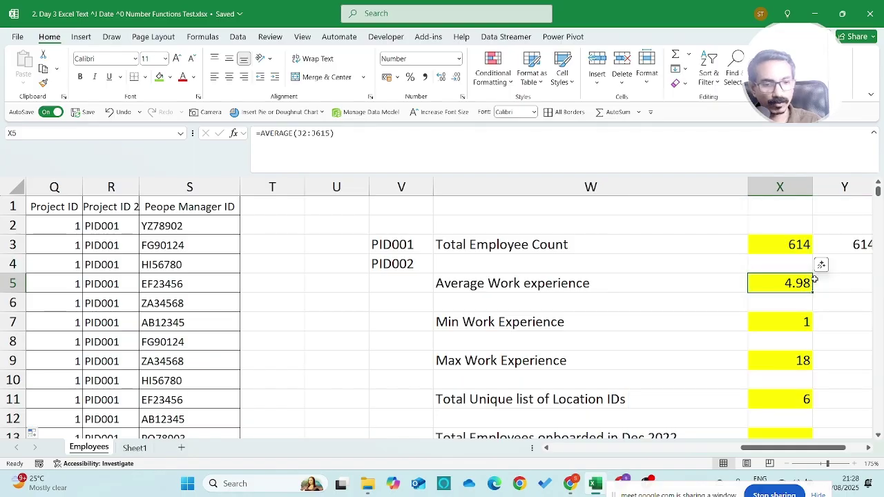
scroll(740, 340, down, 2)
scroll(737, 351, up, 1)
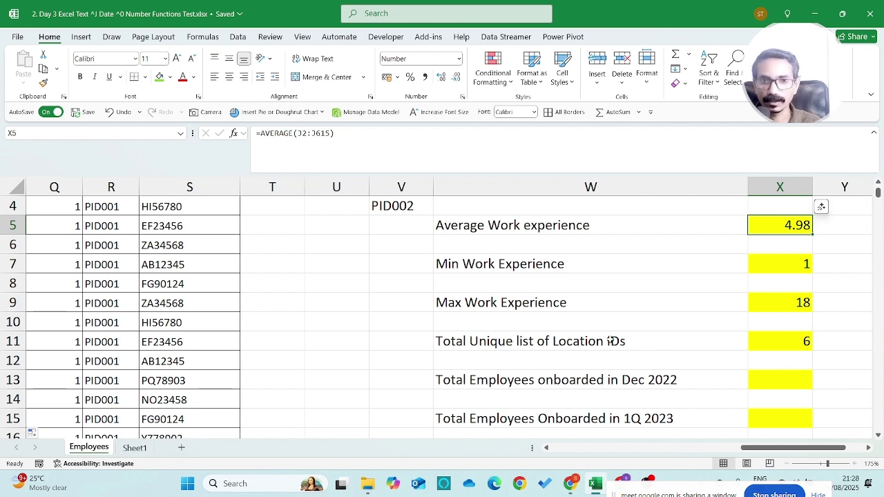
click(341, 310)
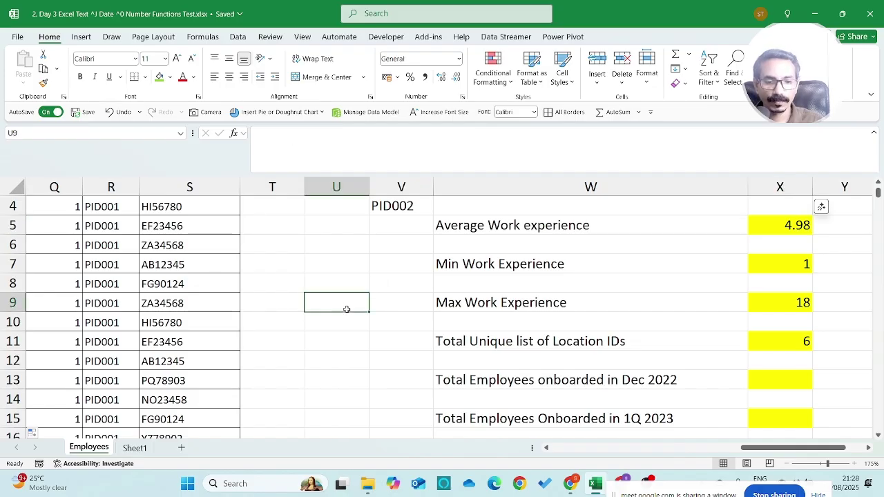
key(ctrl+Up)
key(ctrl+Left)
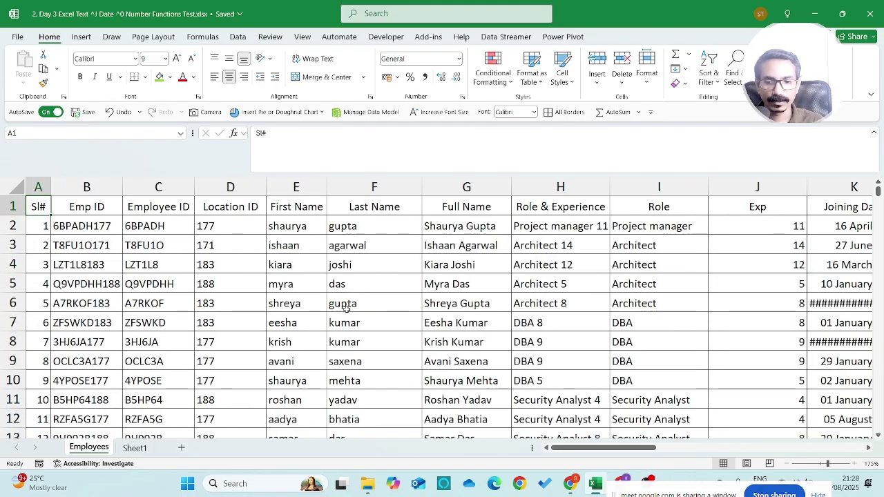
key(ctrl+Right)
key(Right)
key(Right)
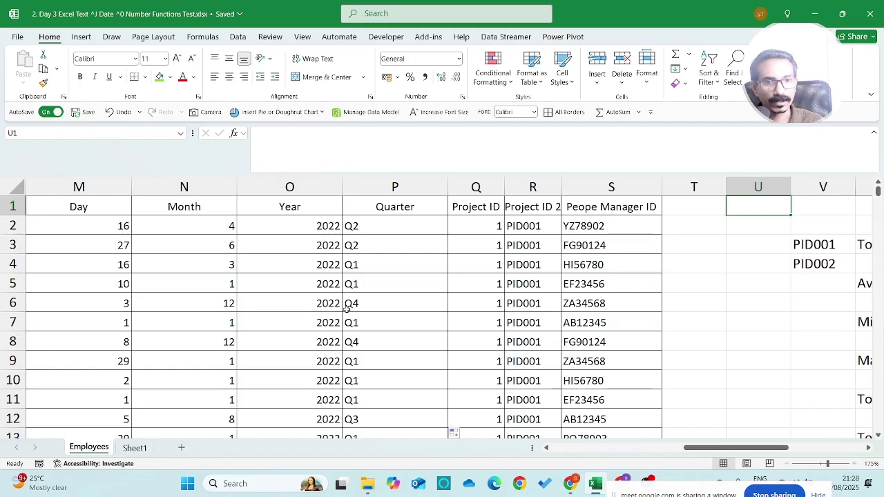
key(Left)
key(Left)
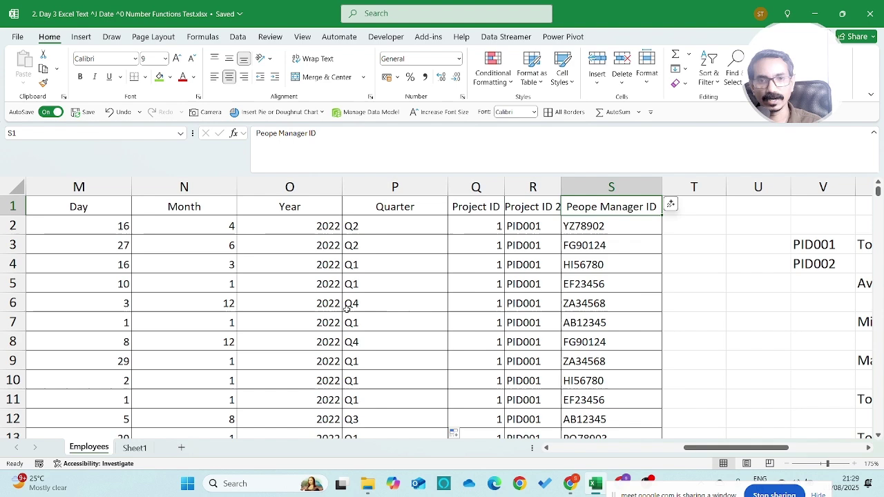
key(Right)
key(Right)
key(Right)
key(Right)
key(Right)
key(Right)
key(Right)
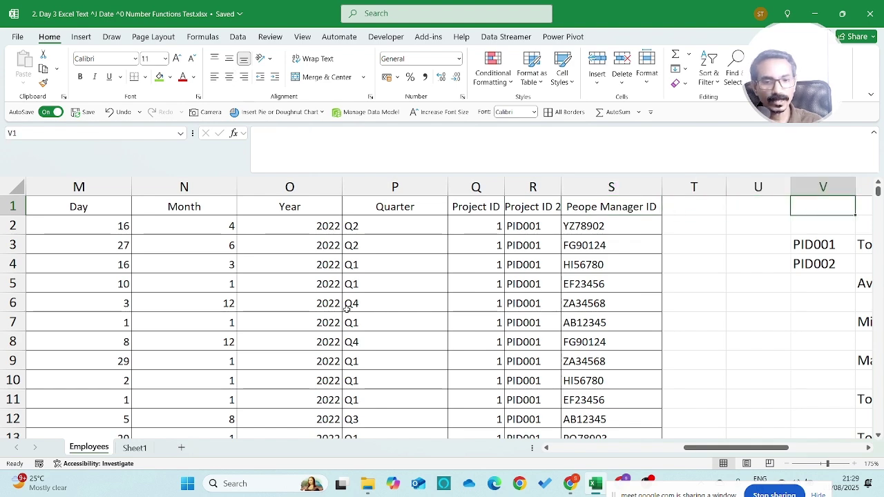
key(Left)
key(Left)
key(Left)
key(Left)
key(Left)
key(Left)
key(Left)
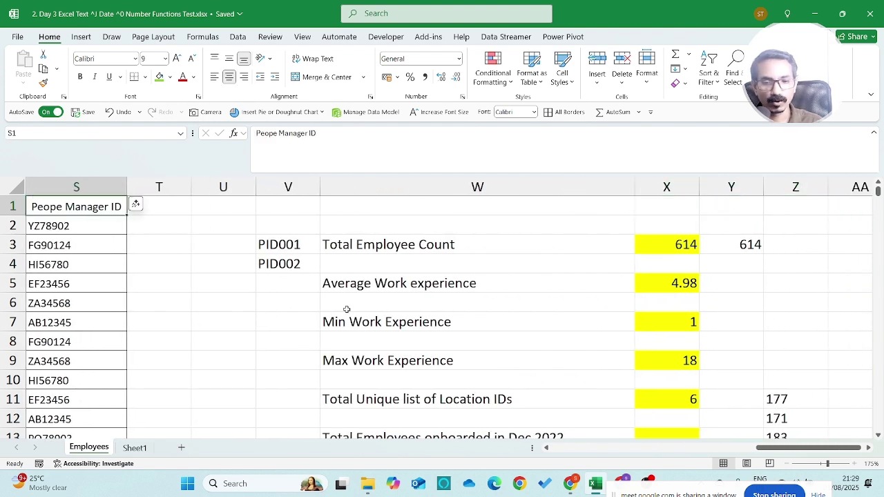
key(ctrl+Left)
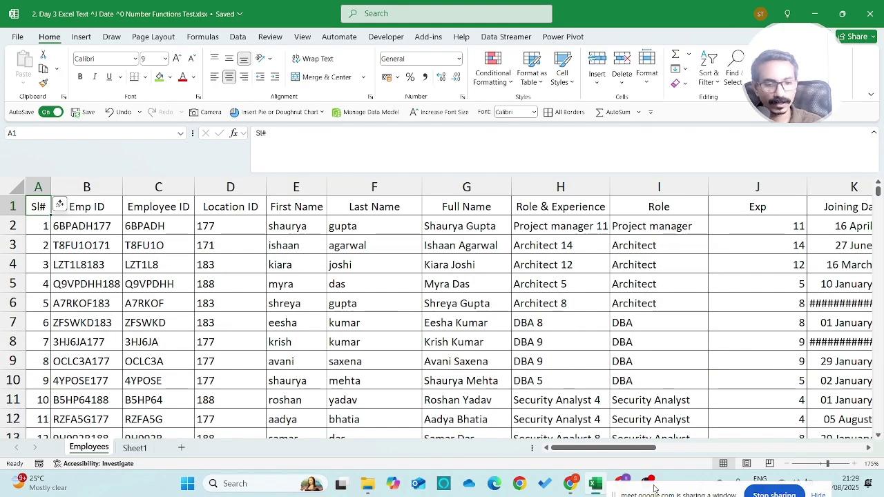
click(624, 484)
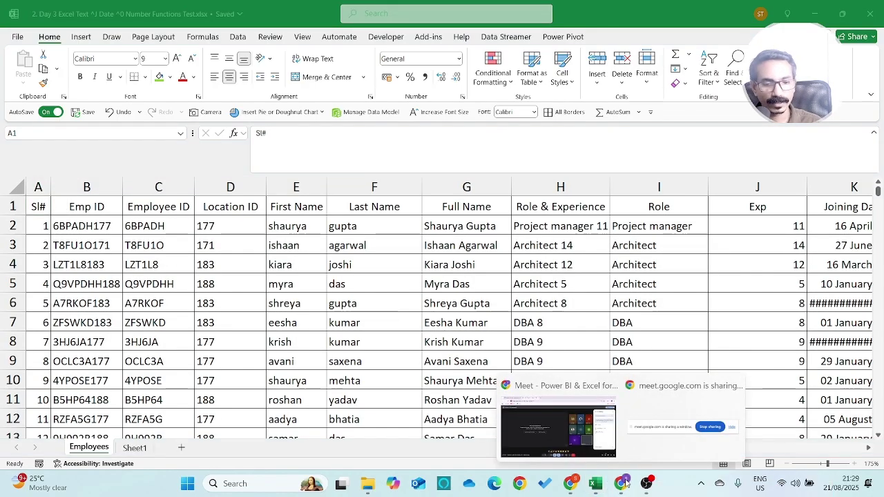
click(549, 398)
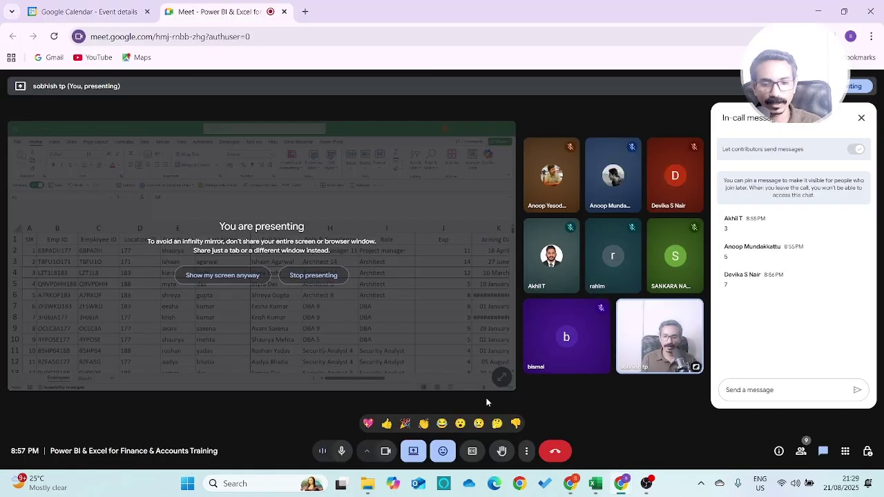
click(414, 454)
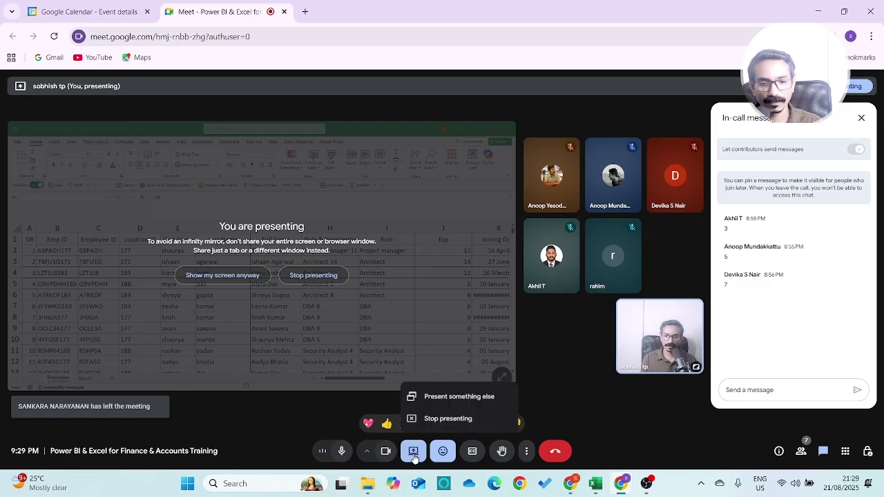
click(415, 455)
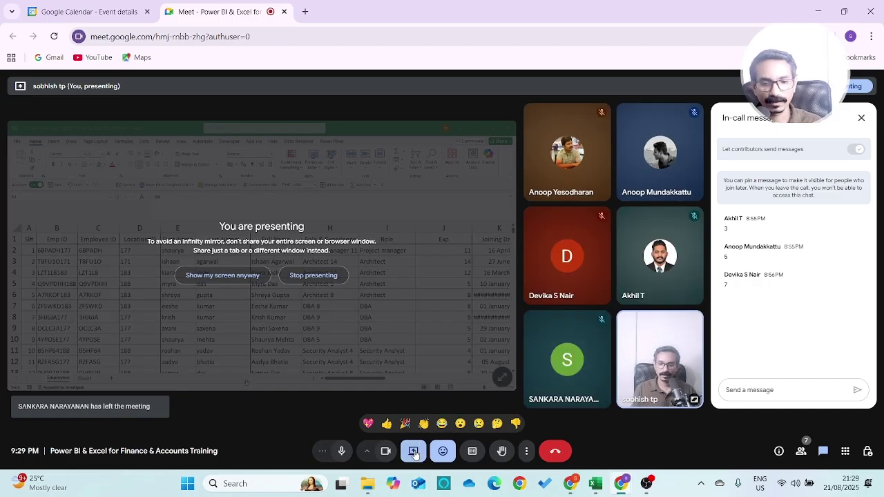
click(414, 453)
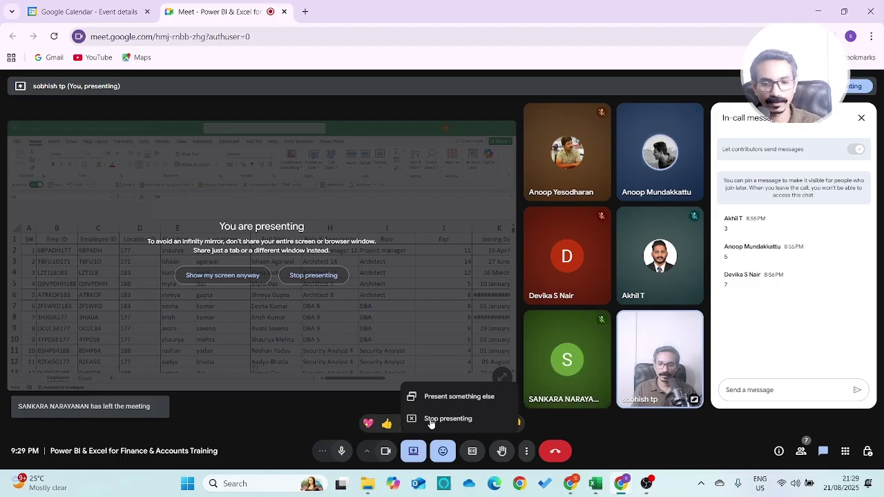
key(alt+Tab)
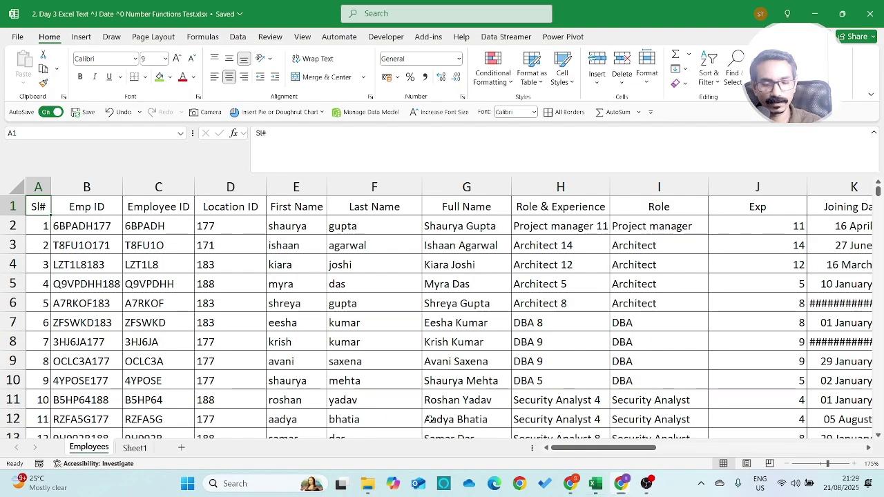
Examine the formula behind Min Work Experience in X7 of the task list.
click(544, 268)
key(ctrl+Up)
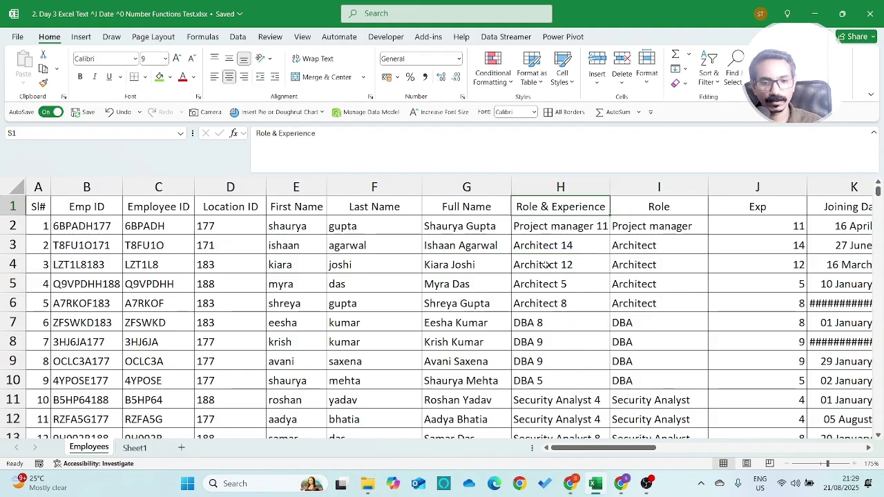
key(Right)
key(Right)
key(Right)
key(Right)
key(Right)
key(Down)
key(Right)
key(Right)
key(Down)
key(Down)
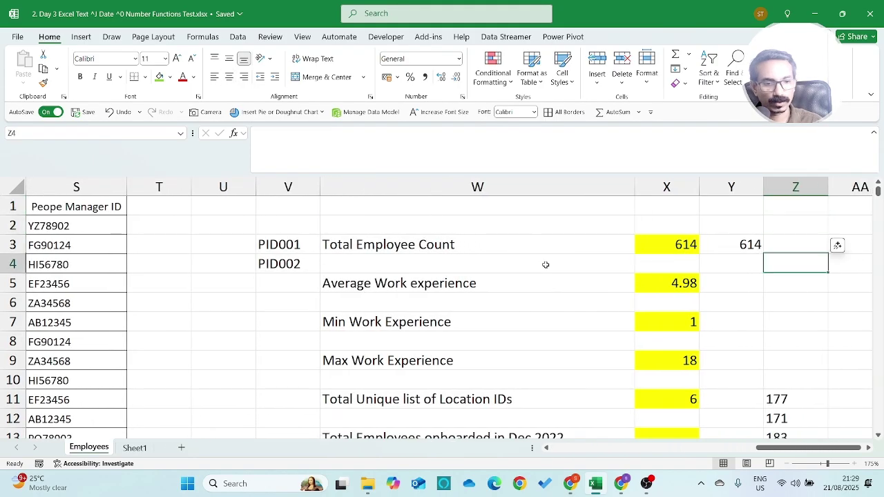
key(Down)
key(Down)
key(Left)
key(Left)
key(Down)
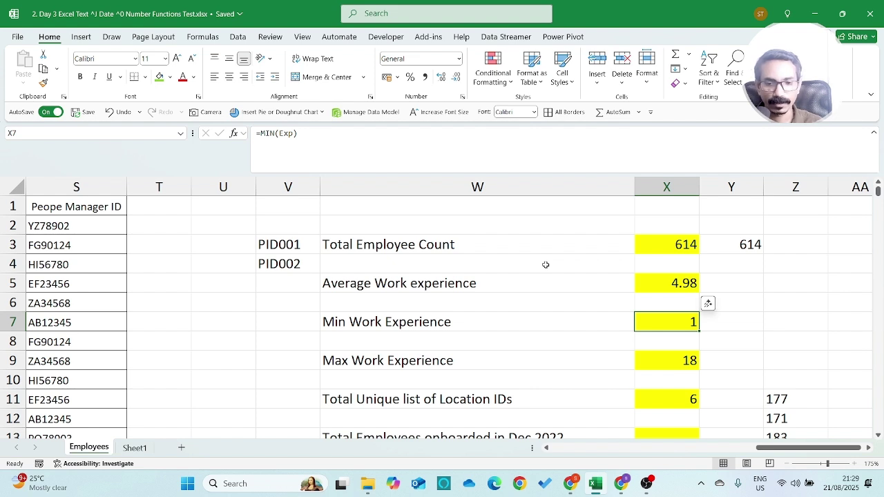
key(F2)
key(Escape)
Re-enter the Min Work Experience formula in X7 as =MIN(Exp), picking the Exp range J2:J615 as its argument.
text(=MIN)
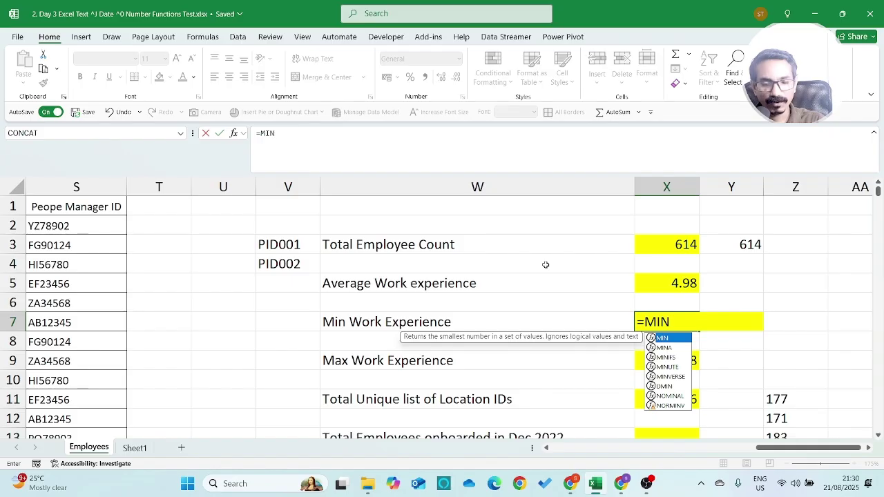
text(()
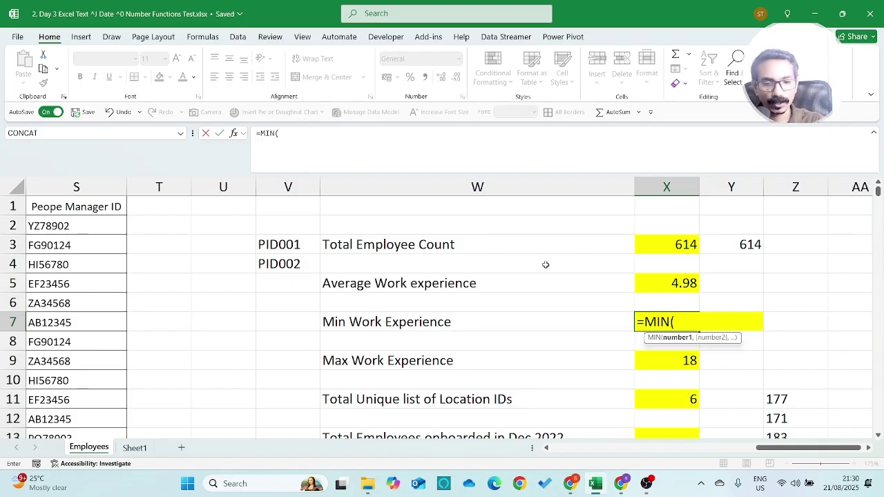
click(87, 226)
key(Up)
key(Left)
key(Left)
key(Left)
key(Left)
key(Left)
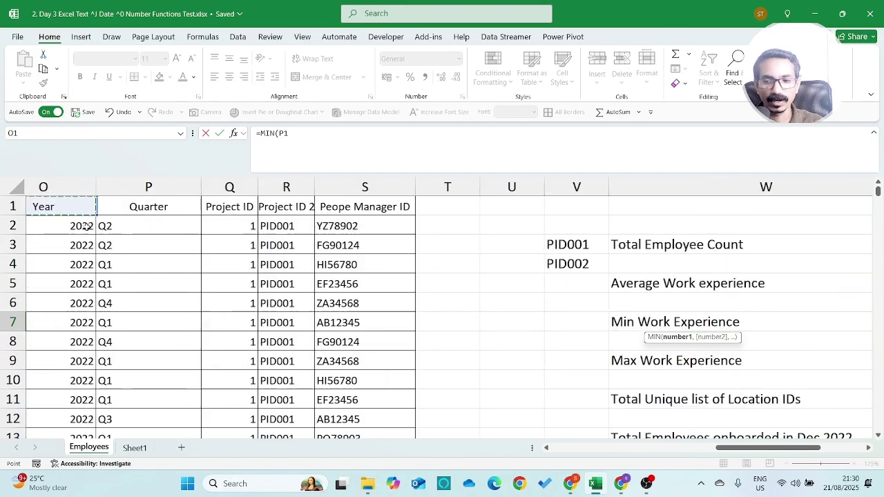
key(Left)
key(Left)
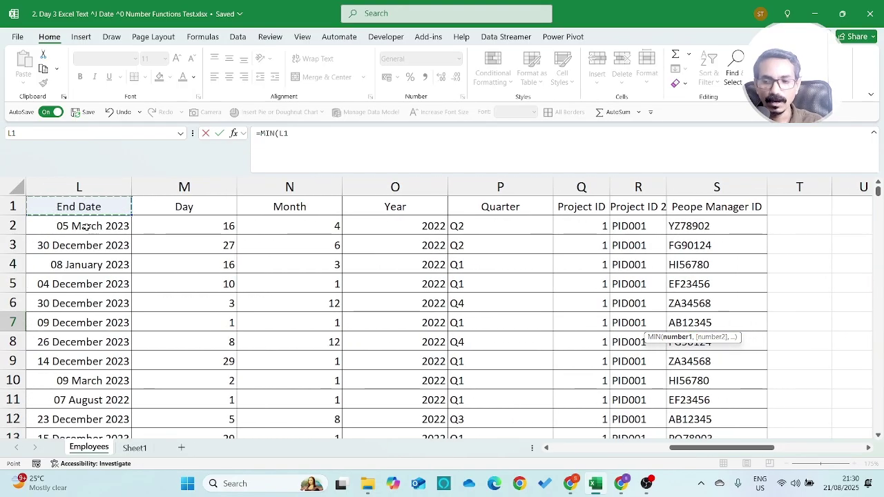
key(Left)
key(Left)
key(Left)
key(Down)
key(Right)
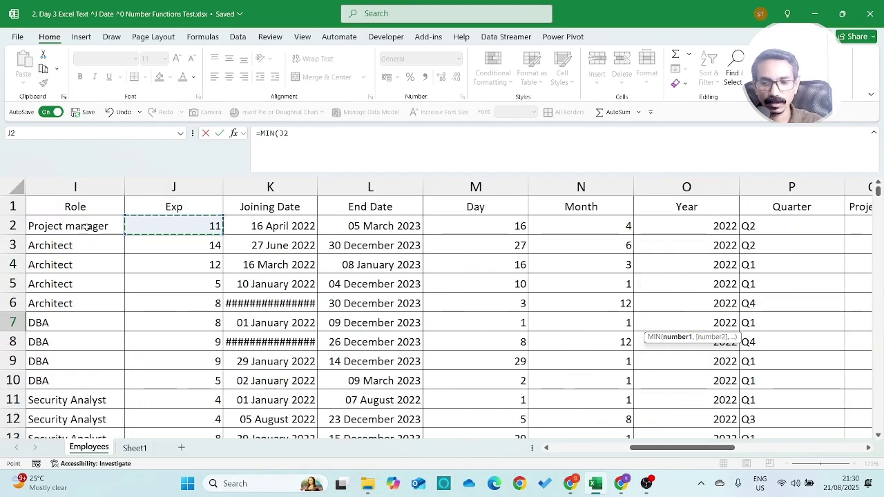
key(ctrl+shift+Down)
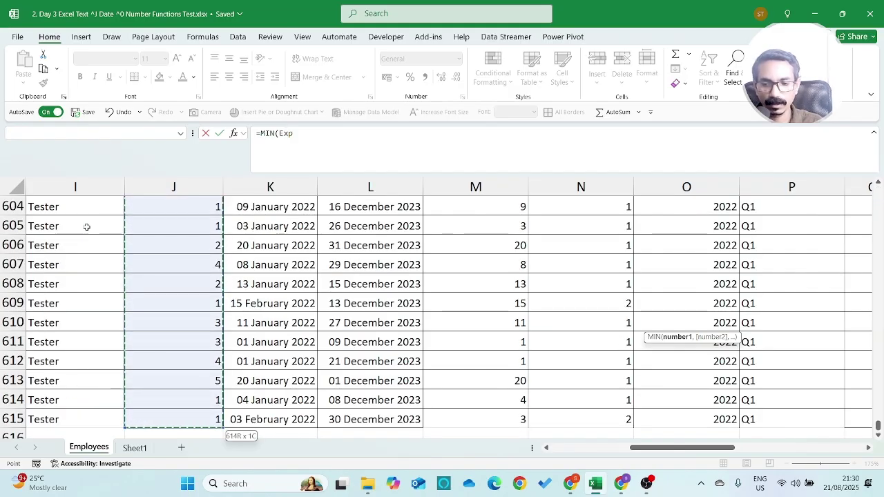
key(Return)
Compare the Min and Max Work Experience formulas in X7 and X9 and the named range they refer to.
key(Down)
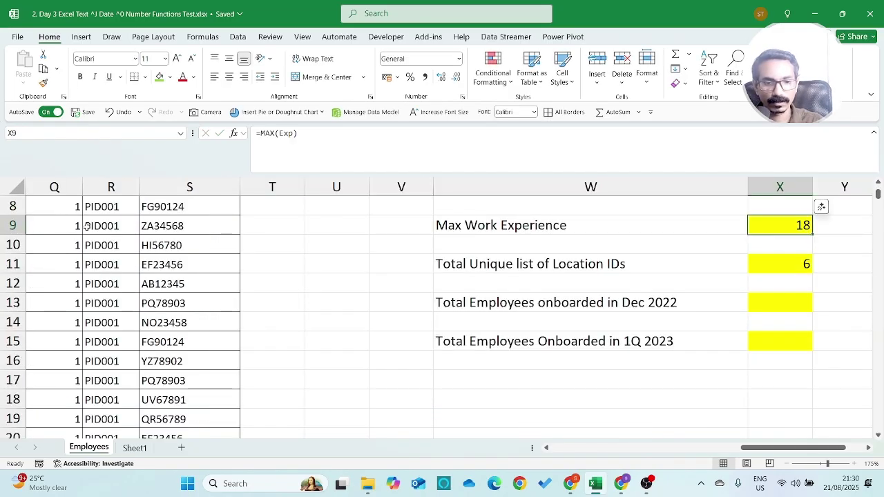
key(Up)
key(Up)
key(Down)
key(Down)
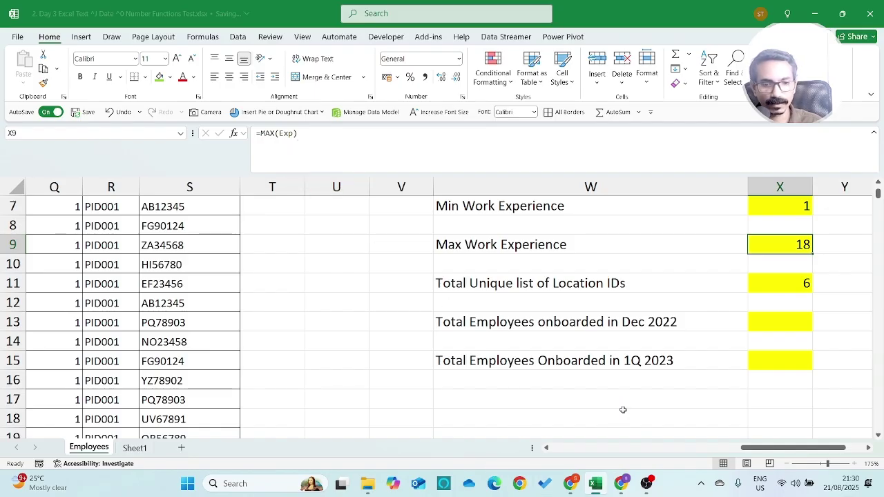
key(Up)
key(Up)
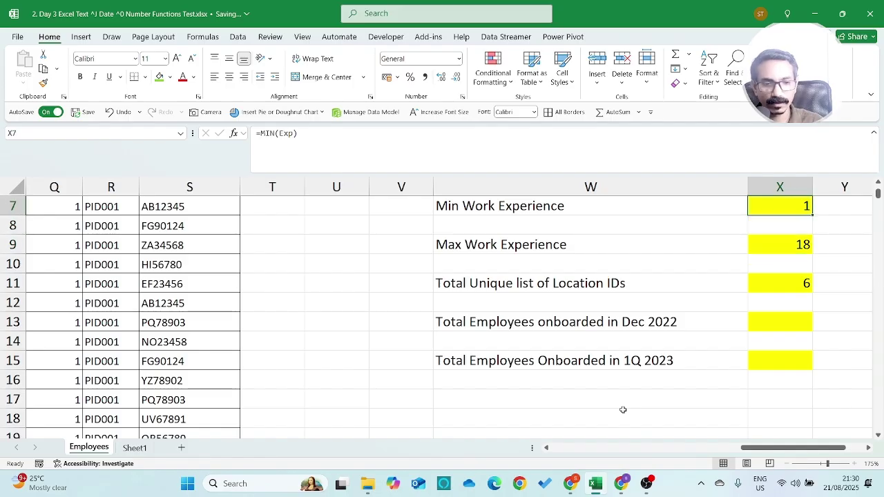
scroll(622, 410, up, 1)
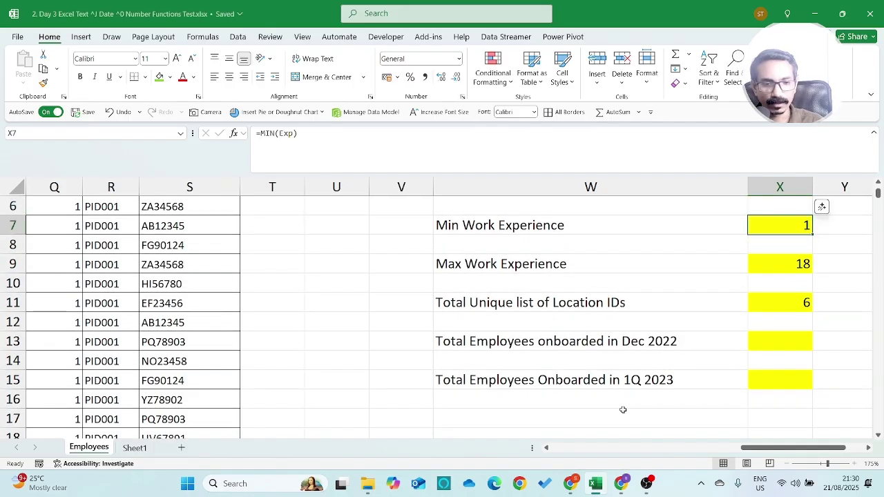
click(325, 136)
key(Escape)
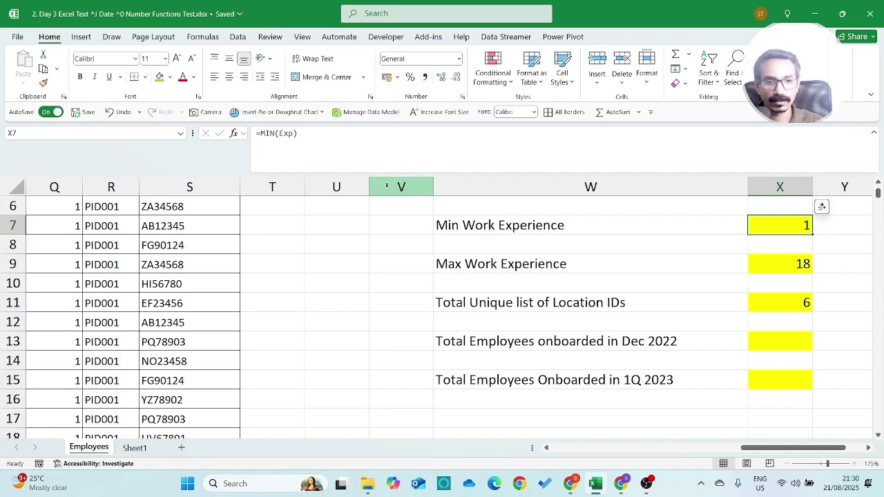
key(Left)
key(Up)
key(Up)
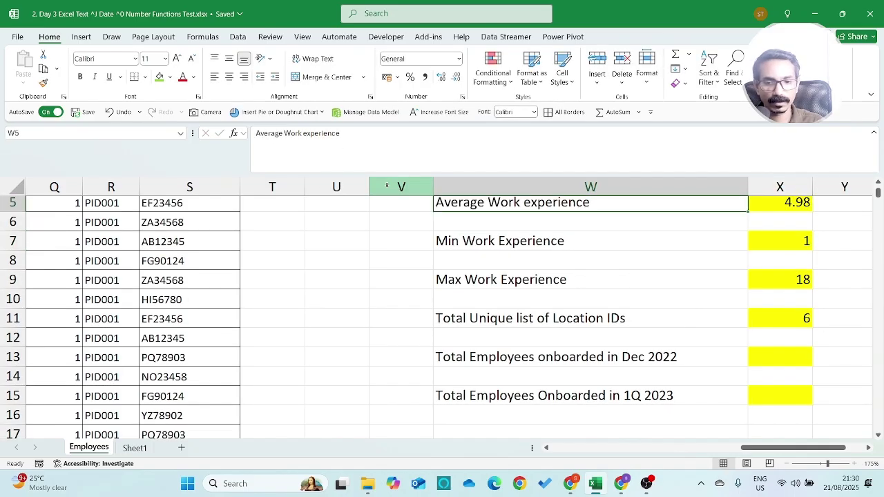
Look over the employee table's header row from Sl# to Peope Manager ID.
key(ctrl+Home)
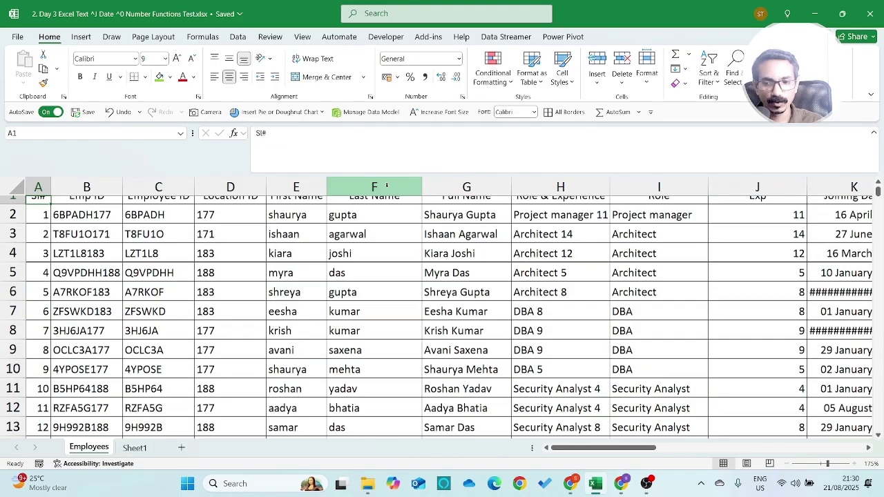
key(ctrl+shift+Right)
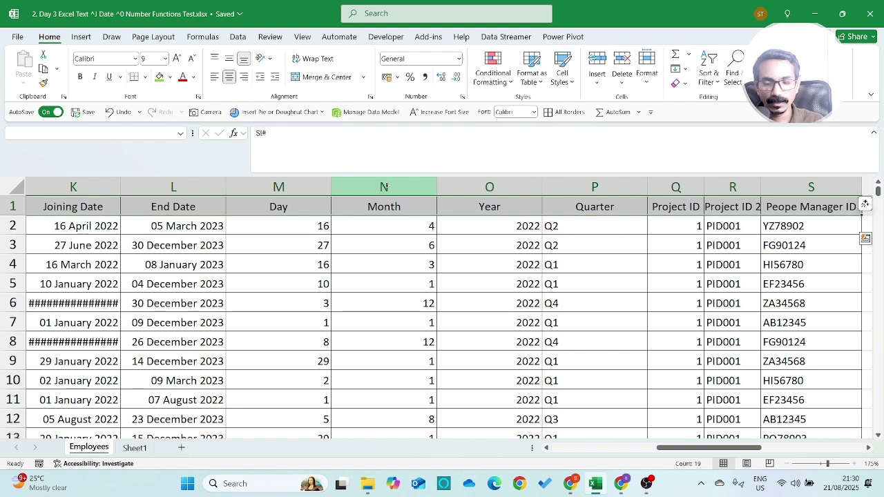
key(ctrl+Home)
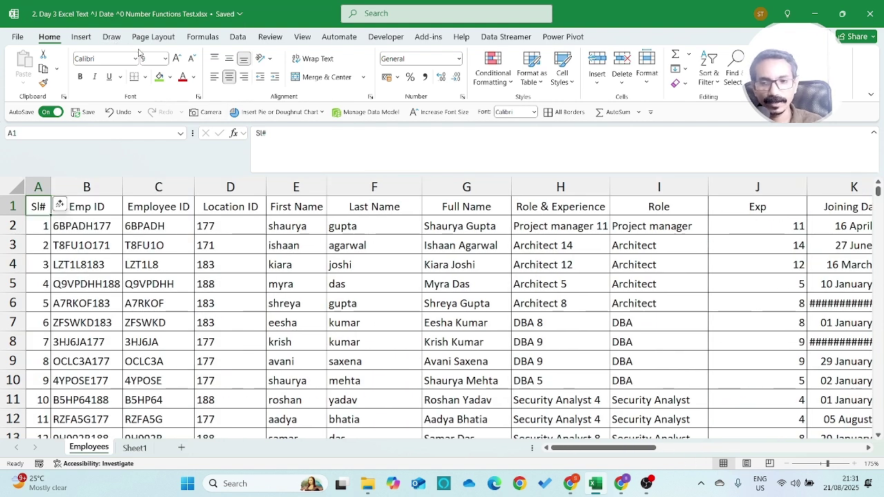
Delete all the workbook's defined names in the Name Manager, from Emp_ID to Sl.
click(196, 36)
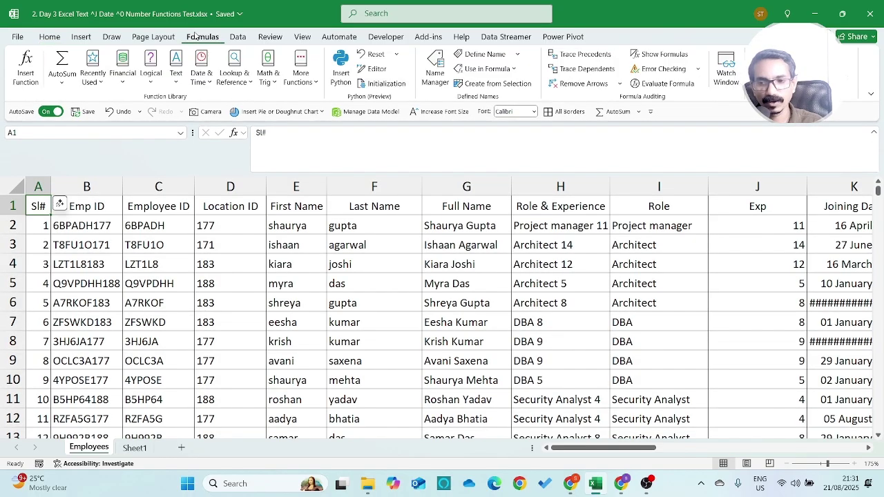
click(423, 81)
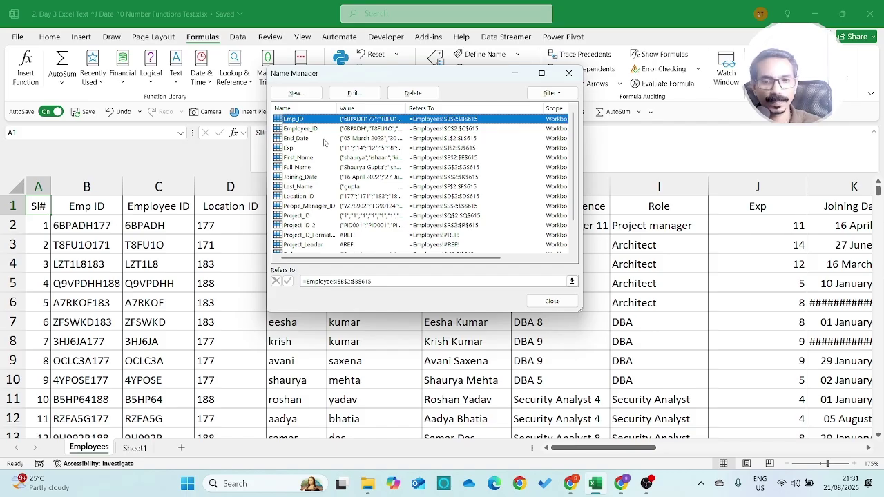
key(shift+Down)
key(shift+Down)
key(shift+Down)
key(shift+Down)
key(shift+Down)
key(shift+Down)
key(shift+Down)
key(shift+Down)
key(shift+Down)
key(shift+Down)
key(shift+Down)
key(shift+Down)
key(shift+Down)
key(shift+Down)
key(shift+Down)
key(shift+Down)
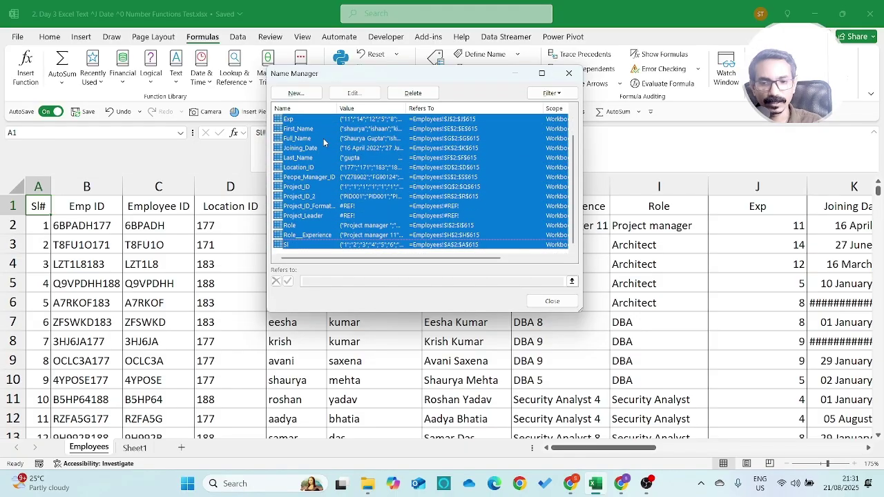
click(407, 96)
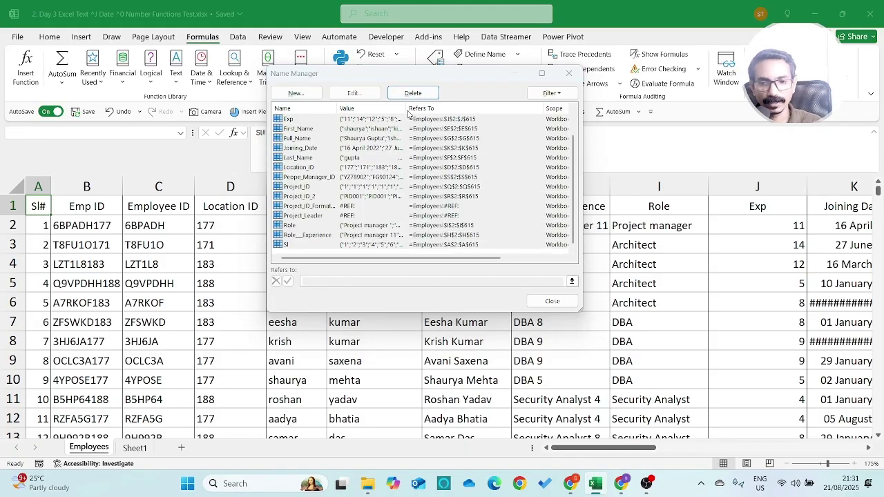
click(426, 271)
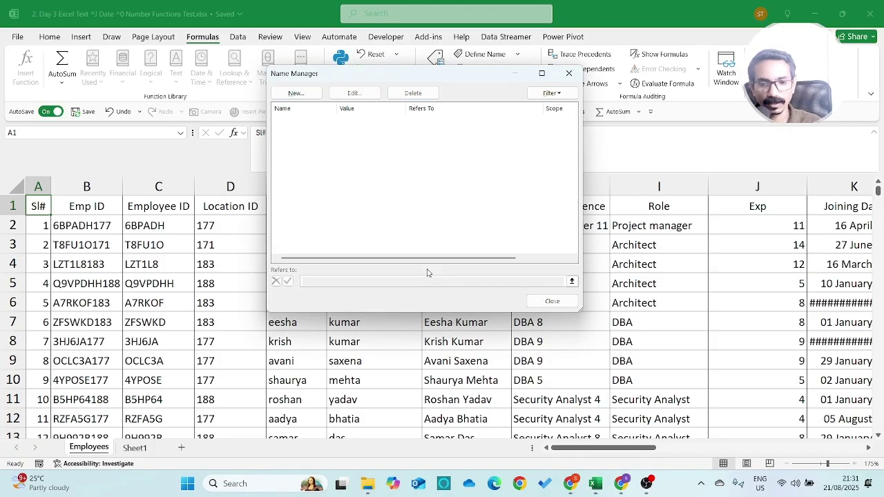
click(549, 302)
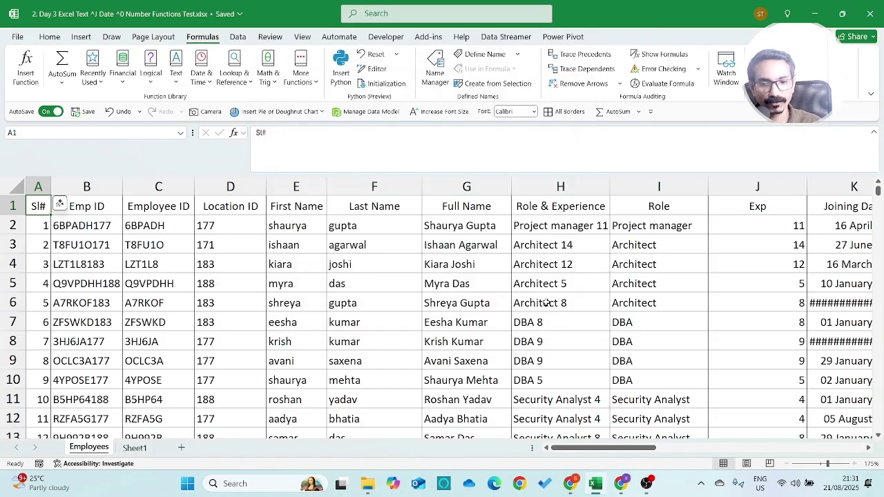
Try to name the whole of column B "Emp ID".
click(89, 186)
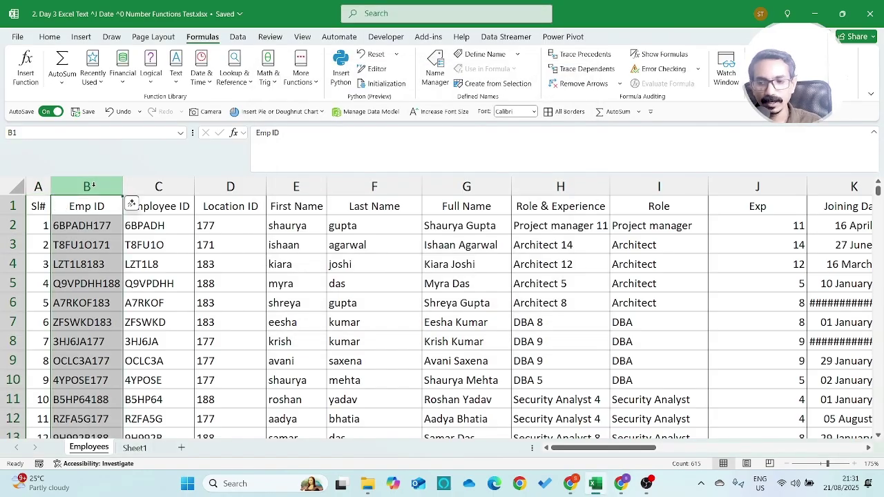
click(48, 38)
click(127, 132)
text(Emp ID)
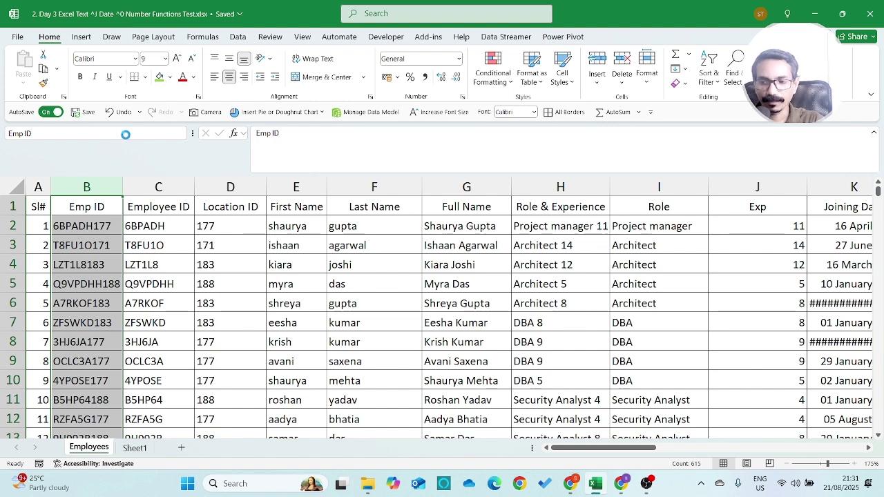
key(Return)
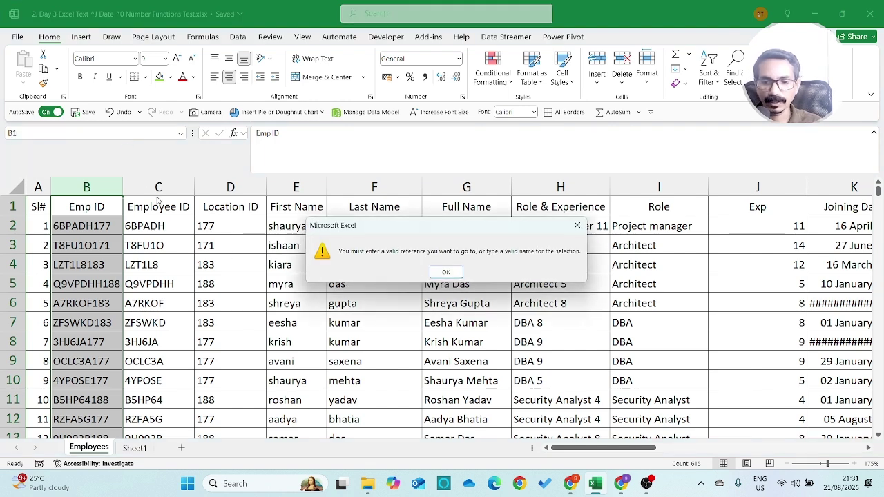
key(Return)
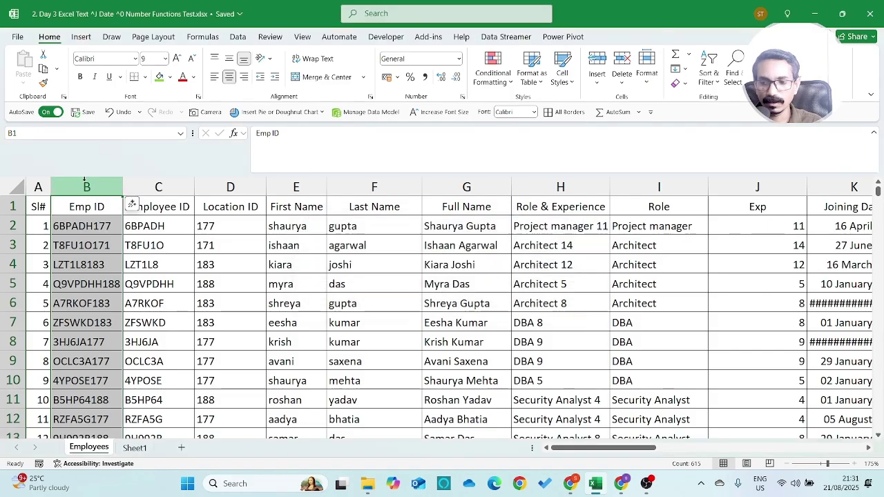
Name the whole of column B EMPID.
click(70, 132)
text(EMP)
key(BackSpace)
text(MP)
key(Return)
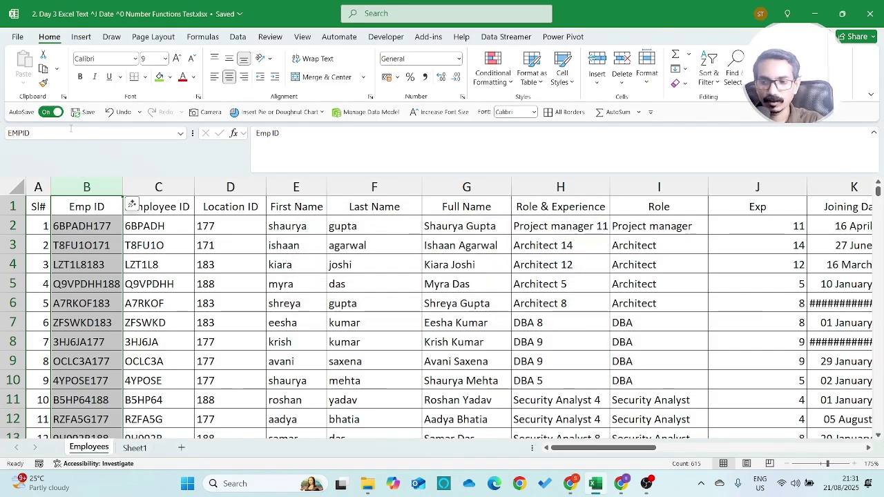
Jump to the EMPID range from another cell to check it, and undo the naming of column B.
click(181, 227)
click(458, 242)
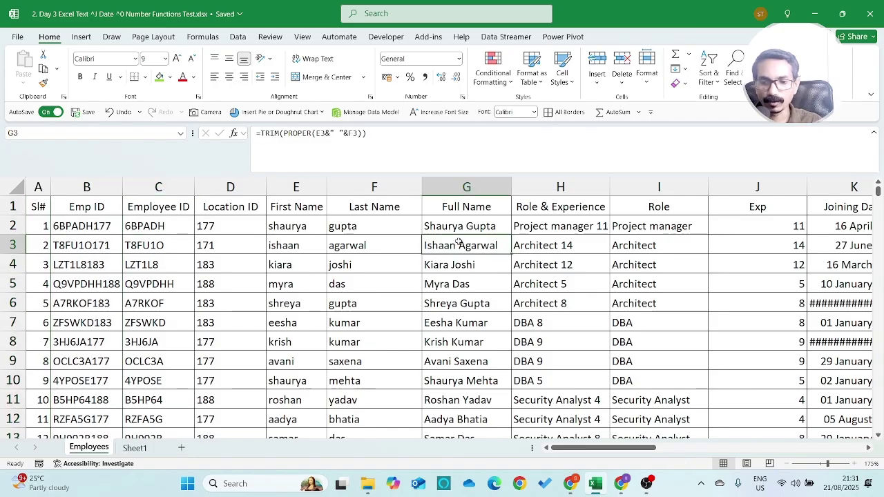
click(181, 132)
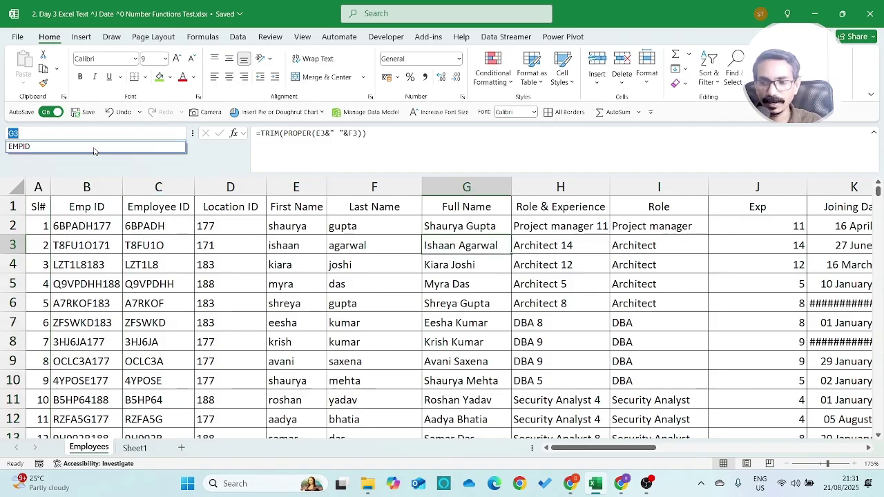
click(95, 148)
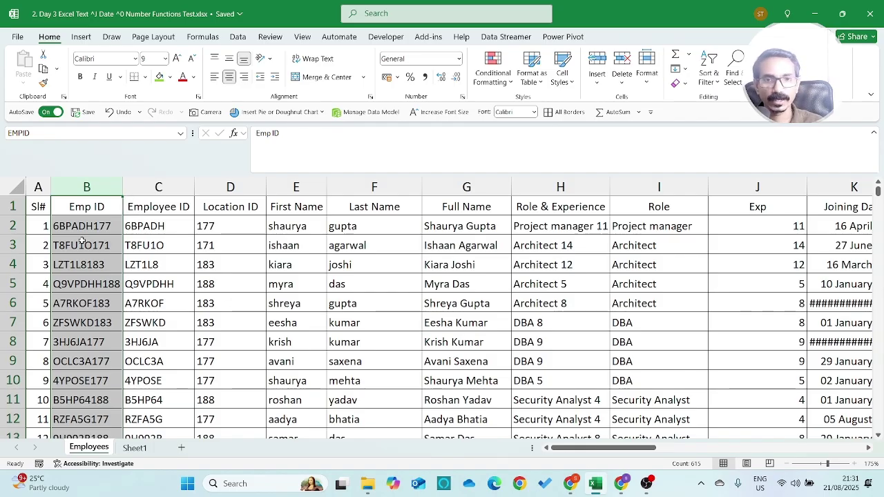
key(ctrl+z)
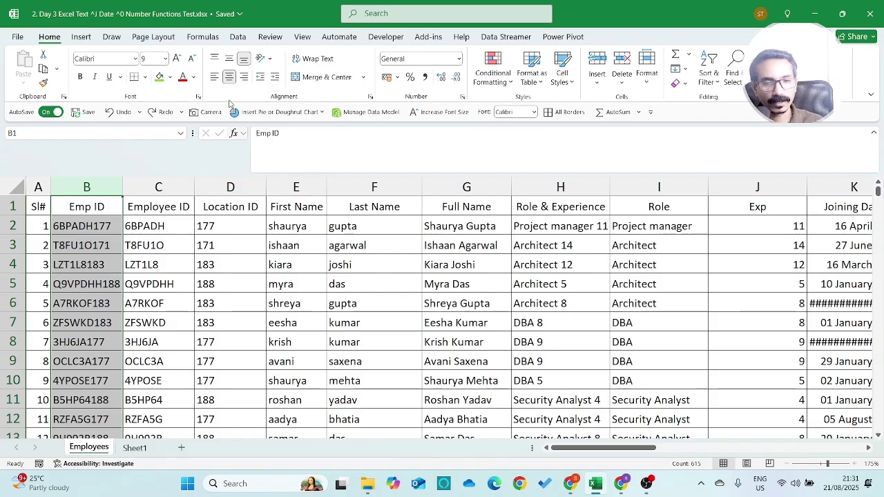
Create named ranges for every column of the Employees table, taking the names from the top row only.
click(213, 37)
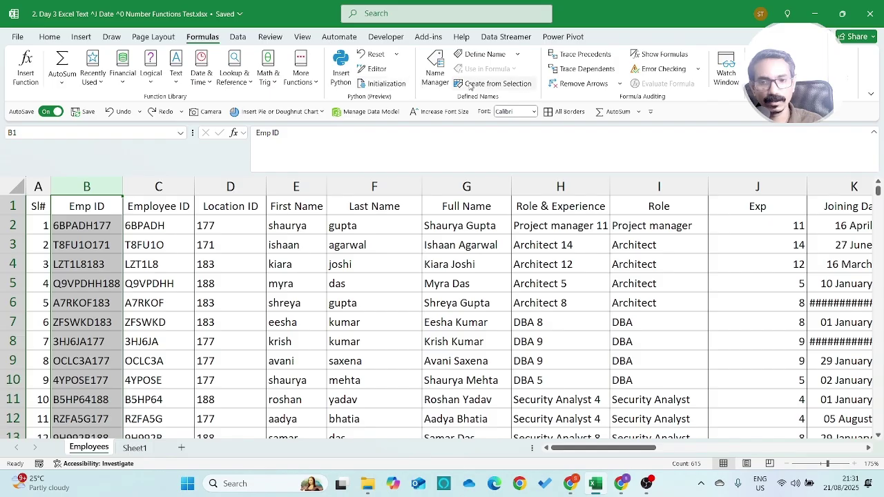
key(ctrl+Home)
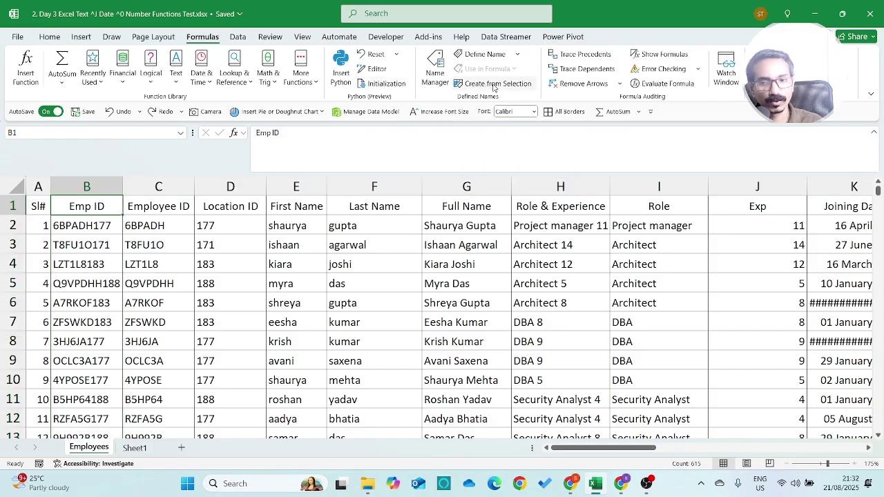
key(ctrl+shift+Right)
key(ctrl+shift+Down)
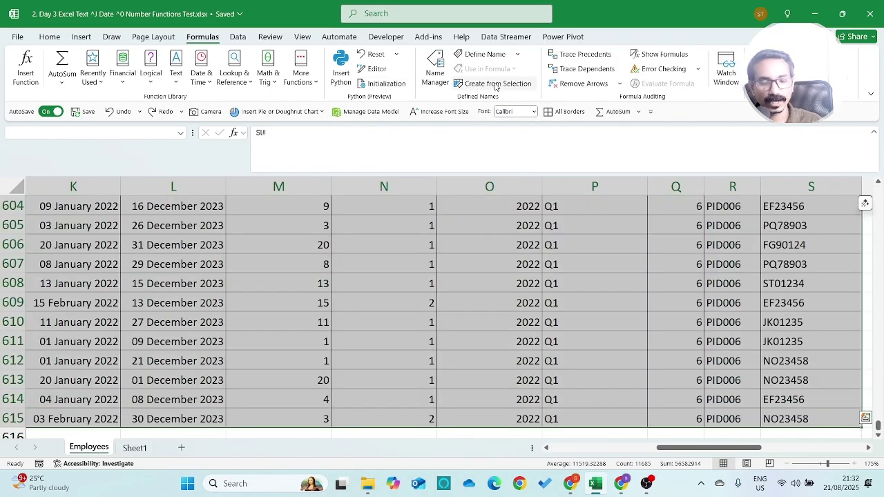
click(495, 85)
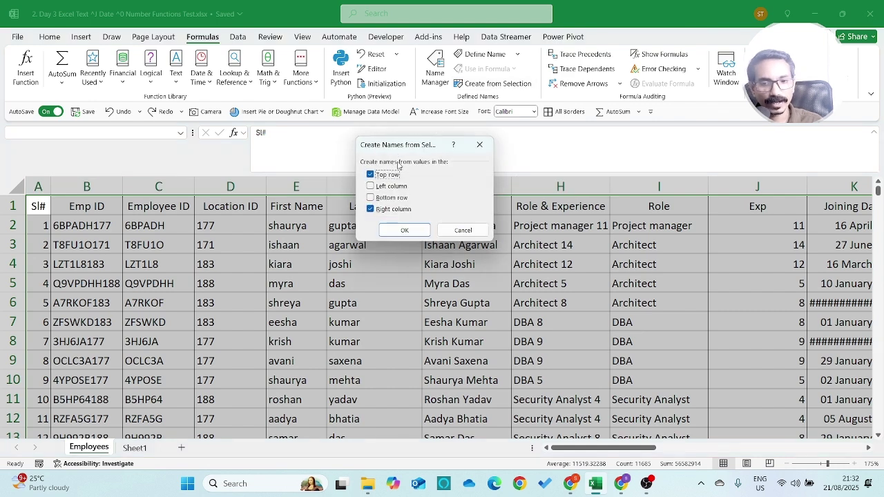
click(390, 210)
click(403, 228)
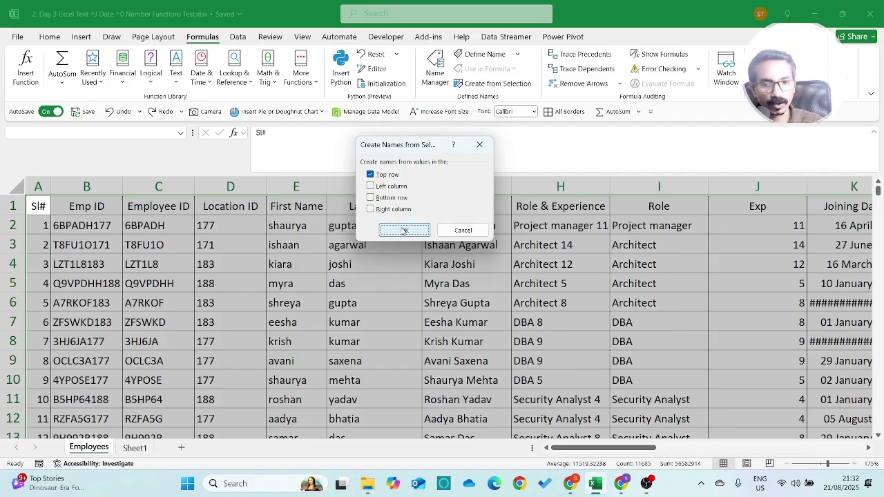
Review the new names in the Name Manager and jump to the Month range to check it against its header.
click(425, 83)
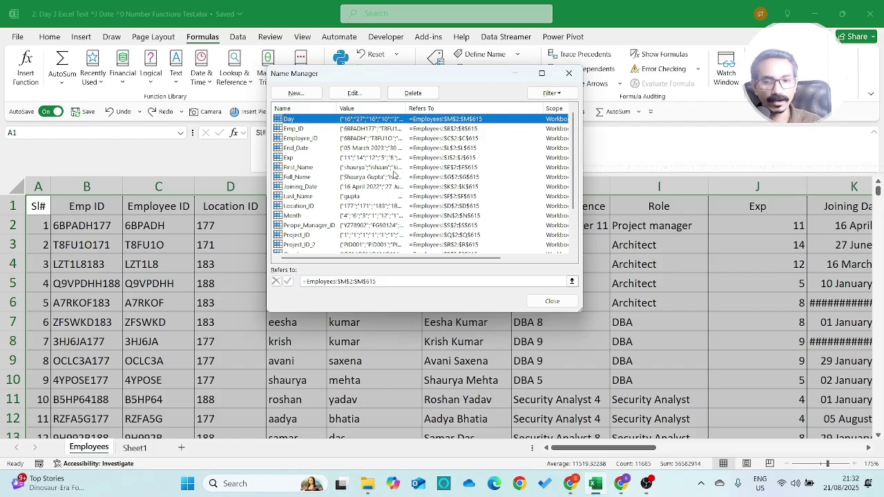
key(Escape)
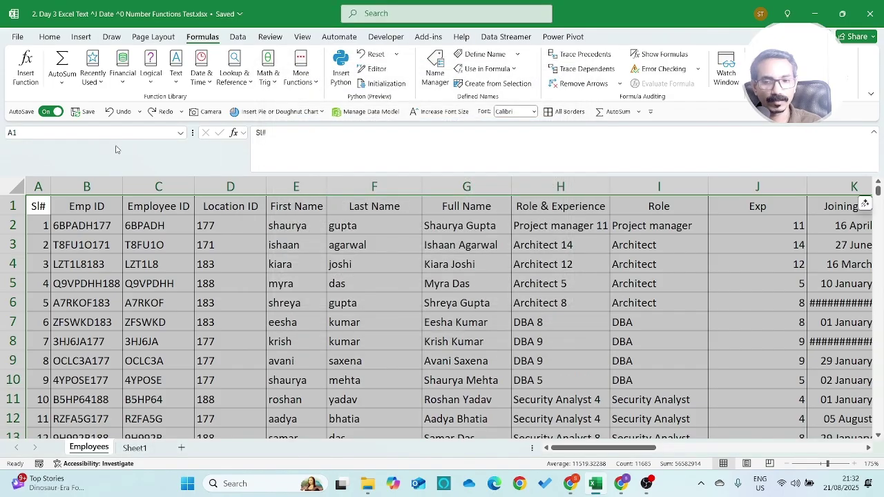
click(181, 134)
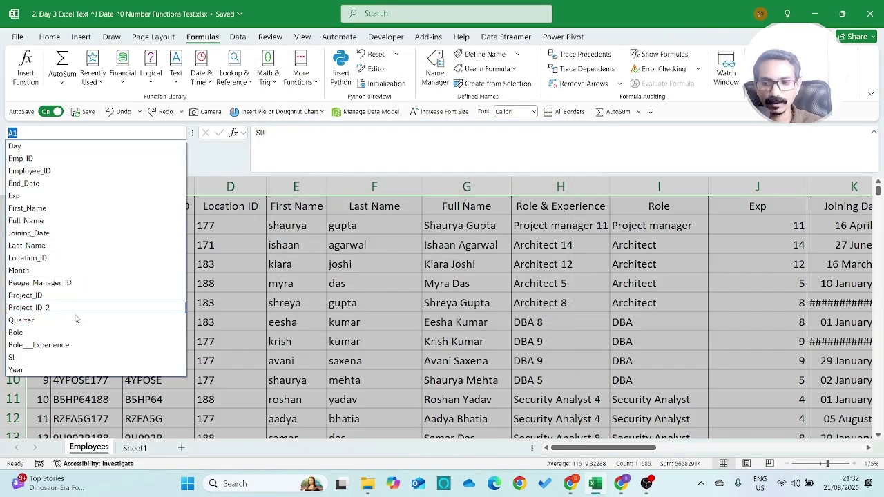
click(76, 270)
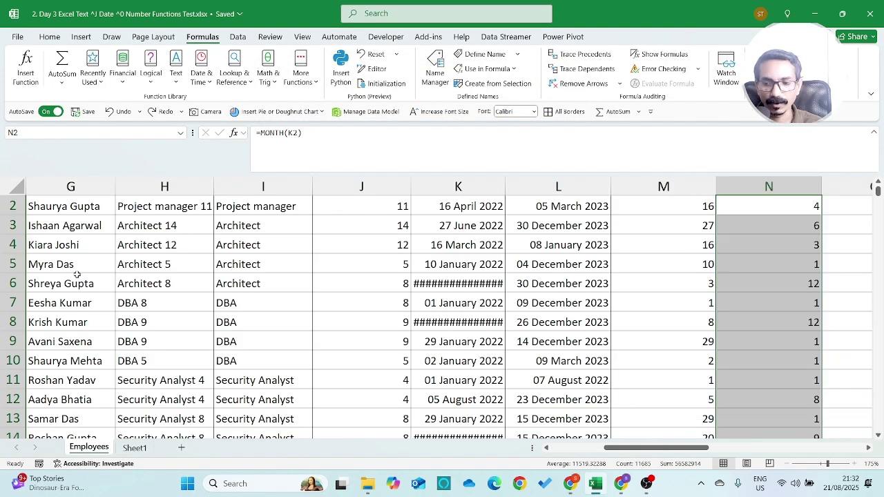
click(723, 223)
key(ctrl+Up)
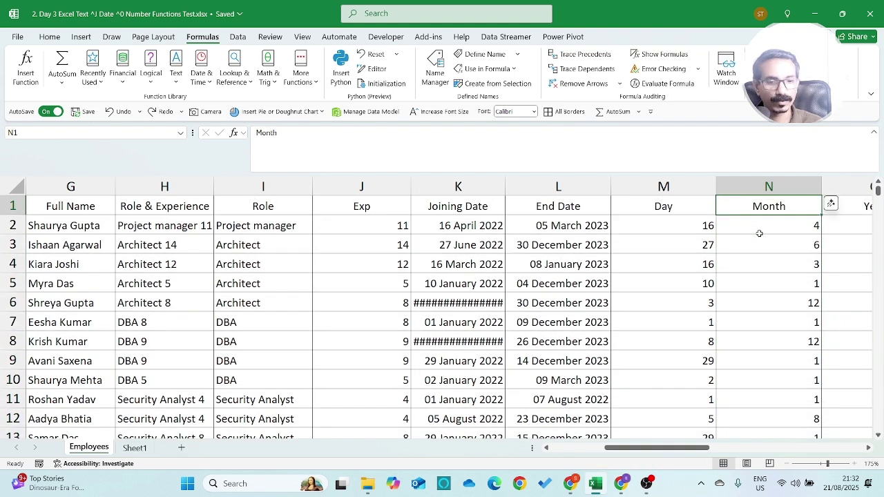
Inspect the Min Work Experience formula in cell X7 of the statistics block without changing it.
key(Right)
key(Right)
key(Right)
key(Right)
key(Right)
key(Right)
key(Right)
key(Right)
key(Right)
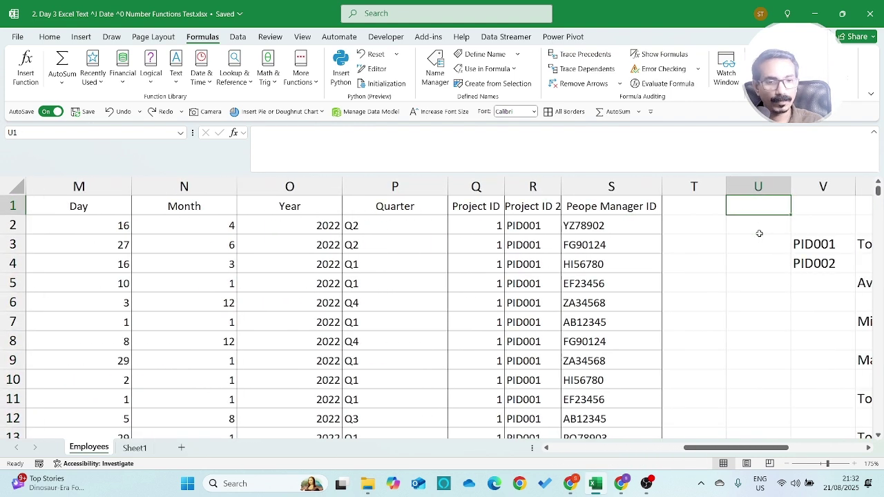
key(Right)
key(Down)
key(Down)
key(Down)
key(Down)
key(Down)
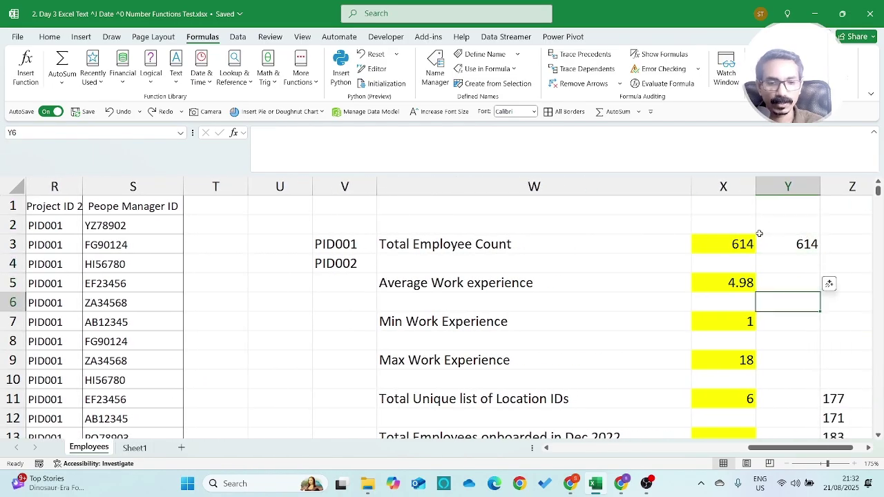
key(Down)
key(F2)
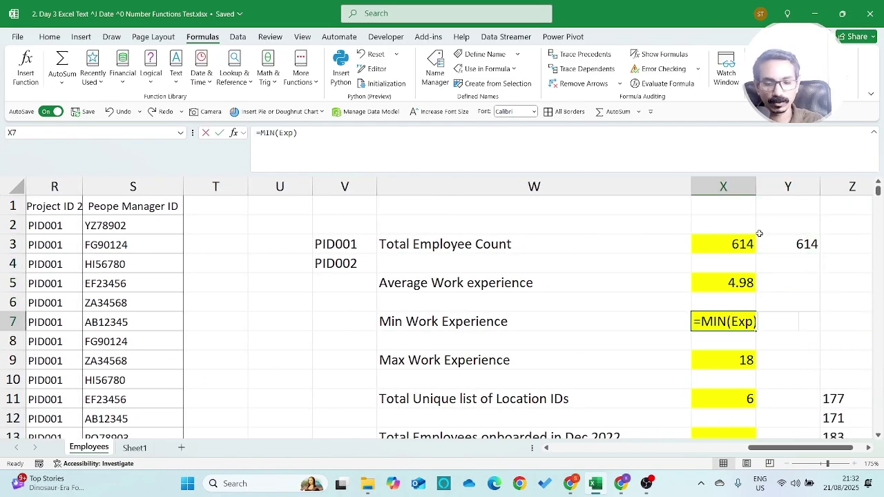
key(Escape)
Re-enter the Max Work Experience formula in X9 as =MAX(Exp), using the recreated Exp name.
key(Down)
key(Down)
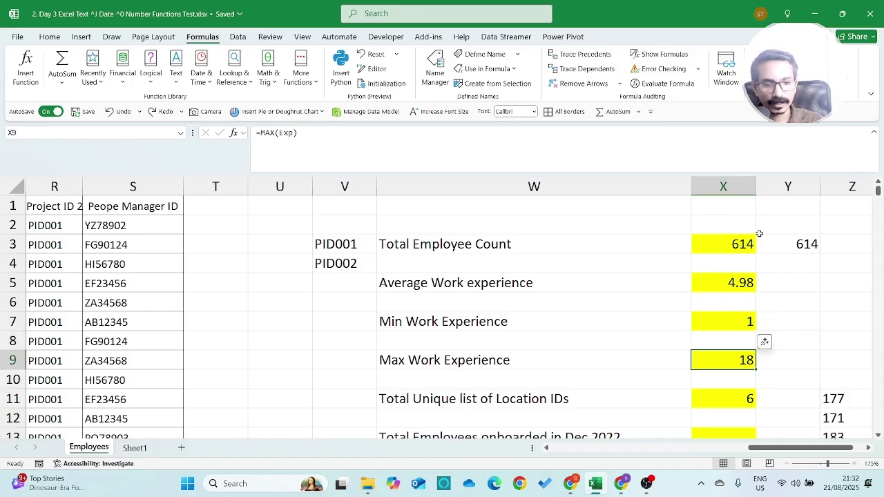
key(F2)
key(BackSpace)
key(BackSpace)
key(BackSpace)
key(BackSpace)
key(BackSpace)
text((Exp)
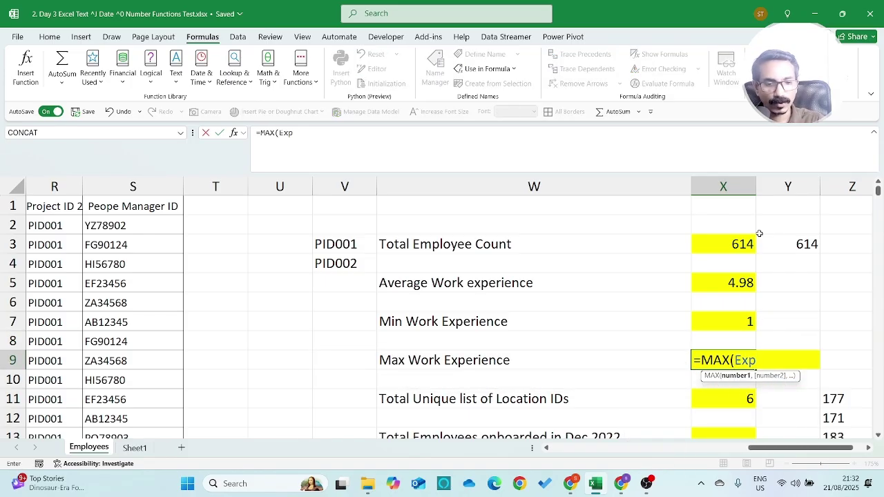
key(Return)
key(Up)
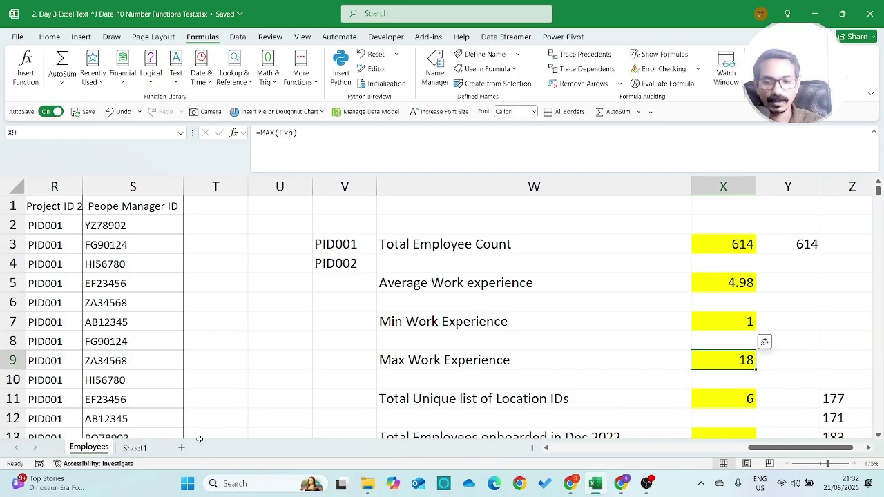
Add a new worksheet and try referencing the Exp name from its cell M7, then discard the entry.
click(220, 447)
click(475, 260)
text(=exp)
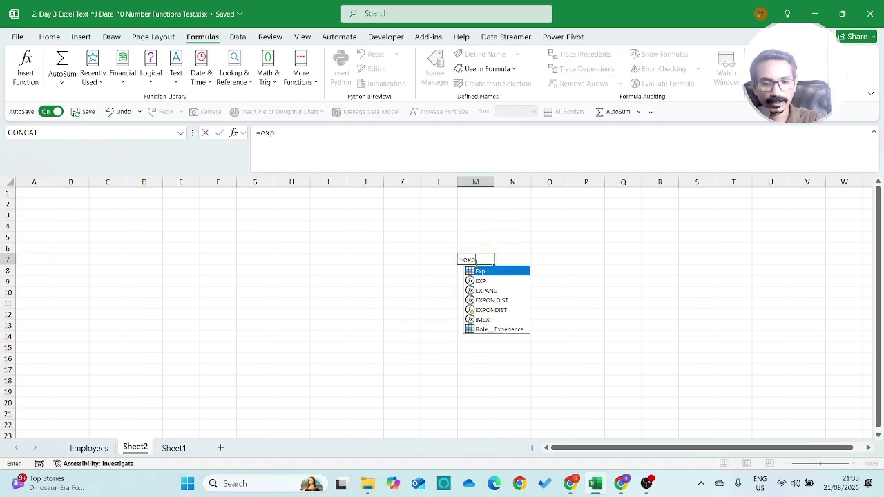
key(Escape)
key(Escape)
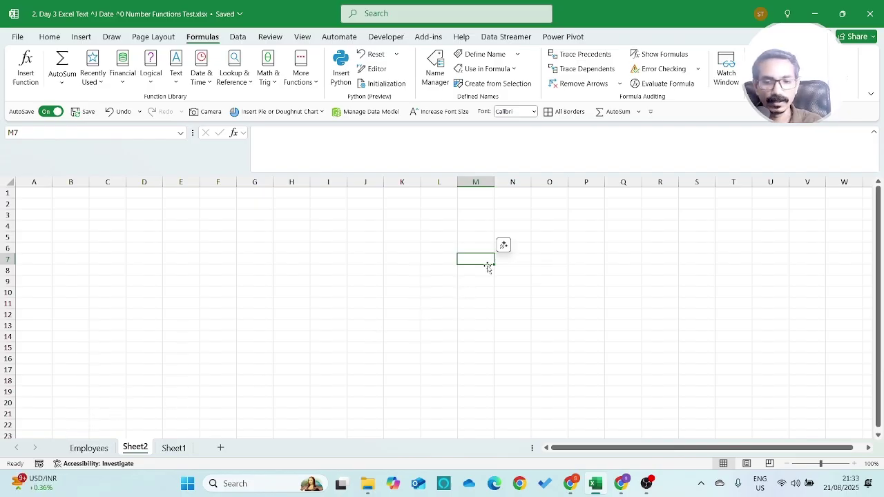
click(528, 248)
click(551, 245)
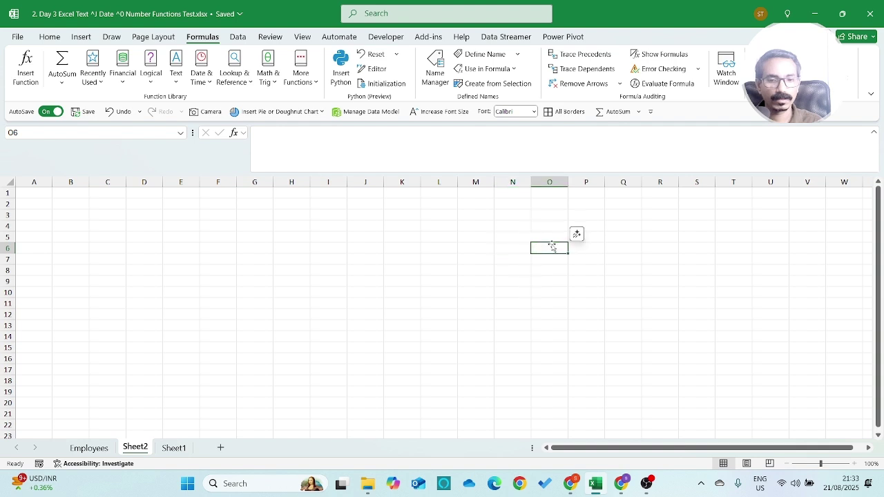
click(573, 226)
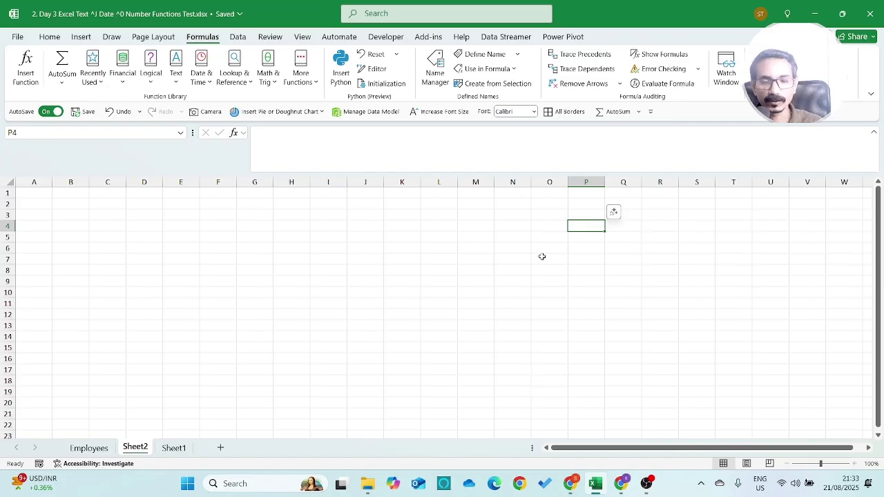
Switch to the Google Meet call in Chrome, leave the meeting and close its tab.
mouse_move(622, 485)
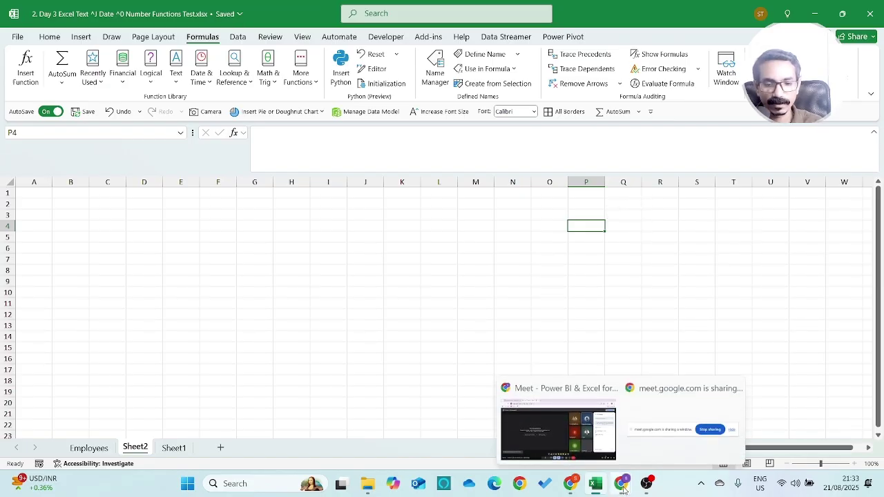
click(568, 428)
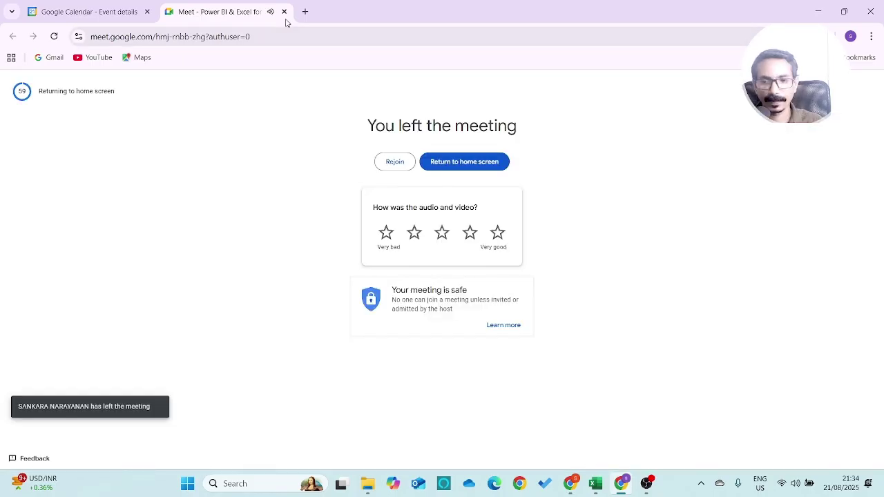
click(284, 12)
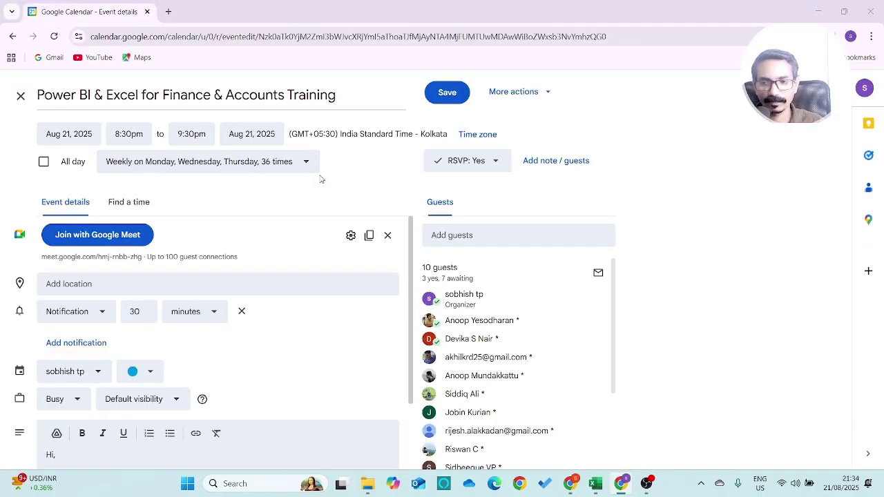